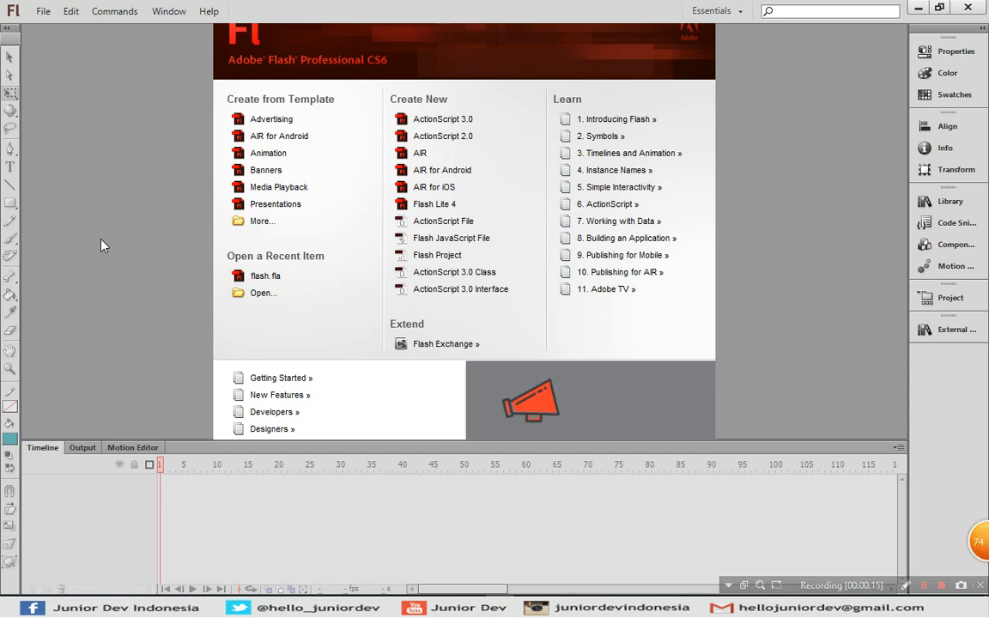
- Create a new ActionScript 2.0 document and add a movie clip symbol named Bola1 in the library root
left_click(441, 137)
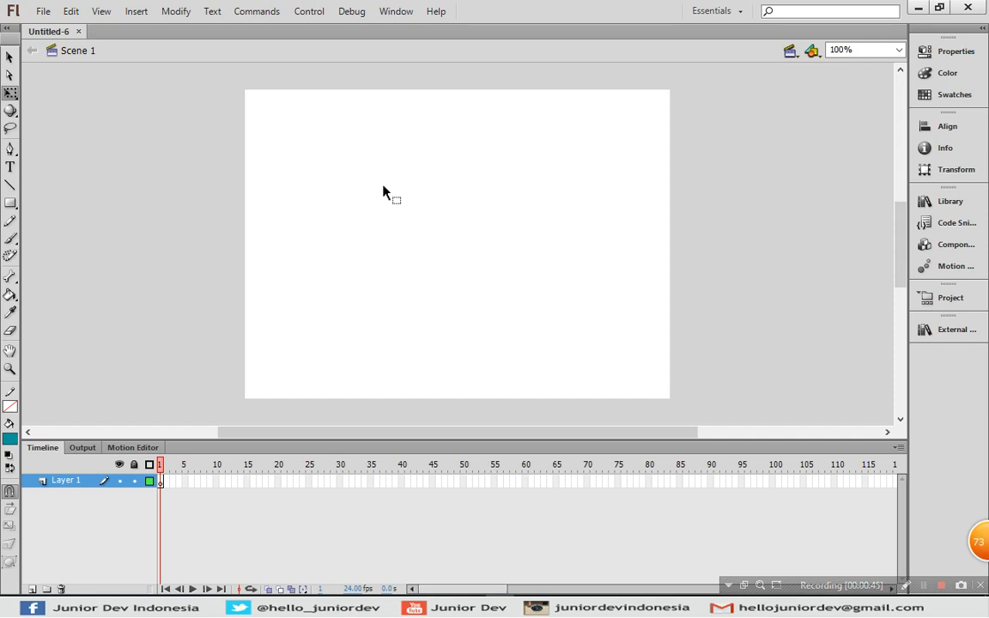
left_click(137, 12)
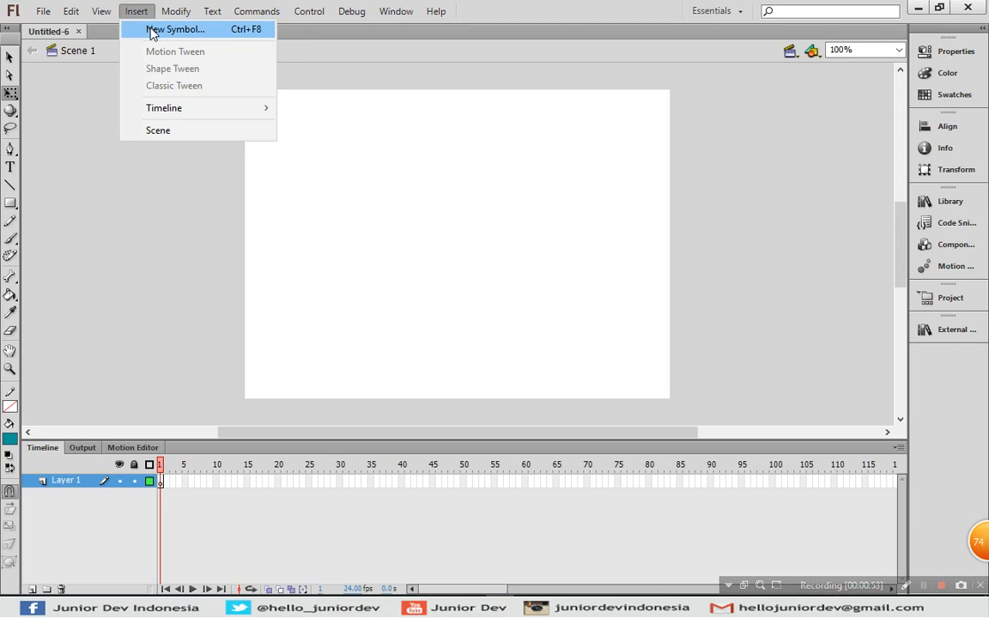
left_click(150, 30)
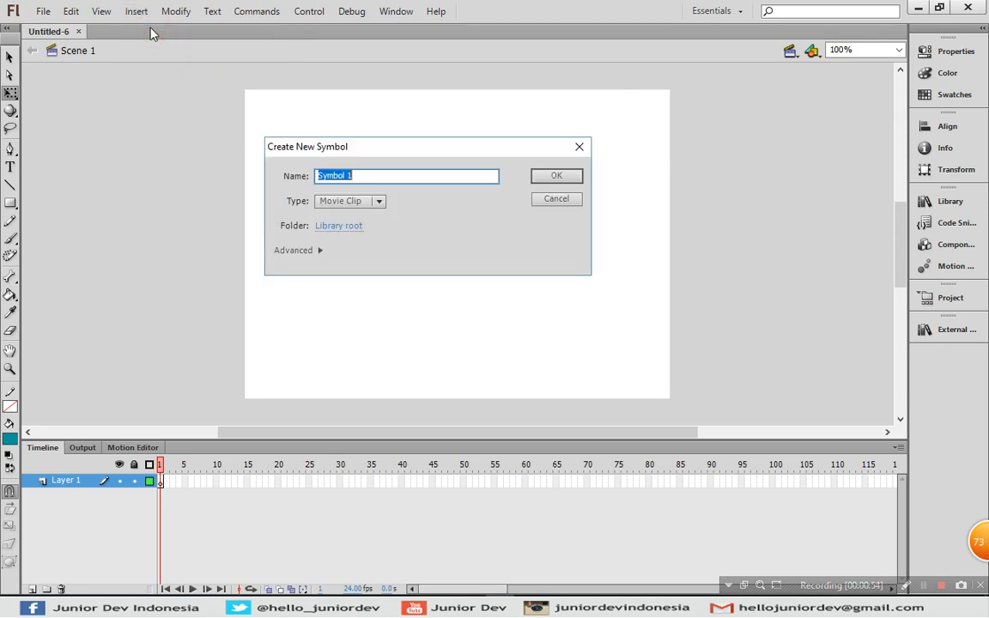
double_click(368, 176)
type("Bola1")
left_click(370, 201)
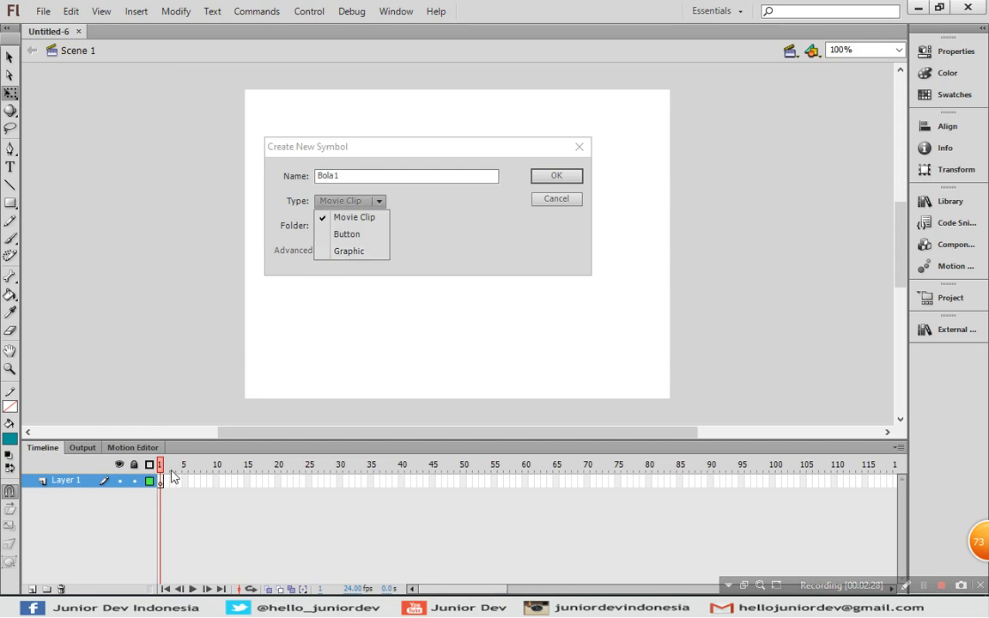
left_click(348, 219)
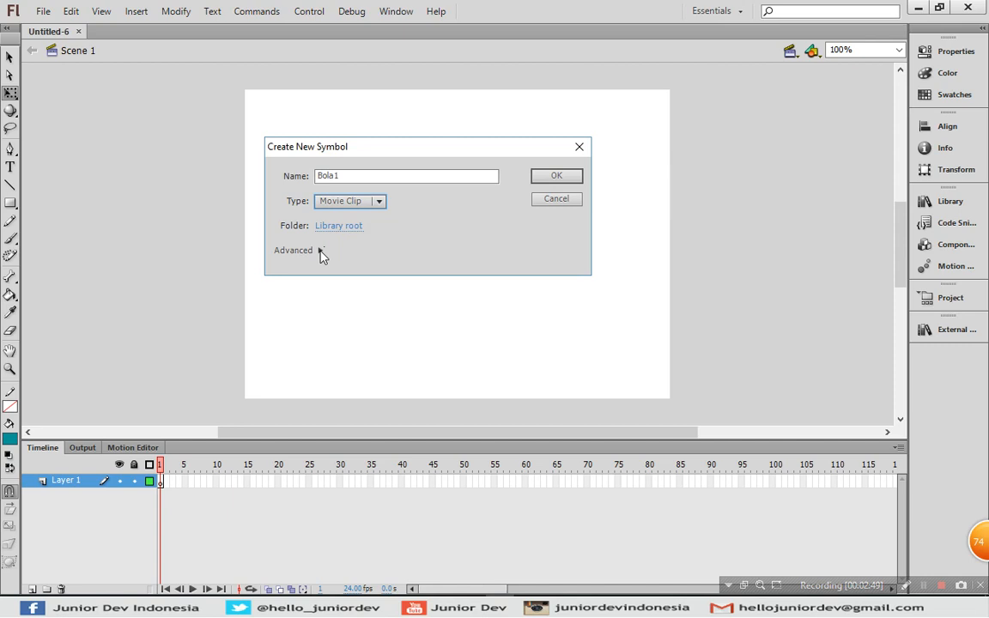
left_click(320, 251)
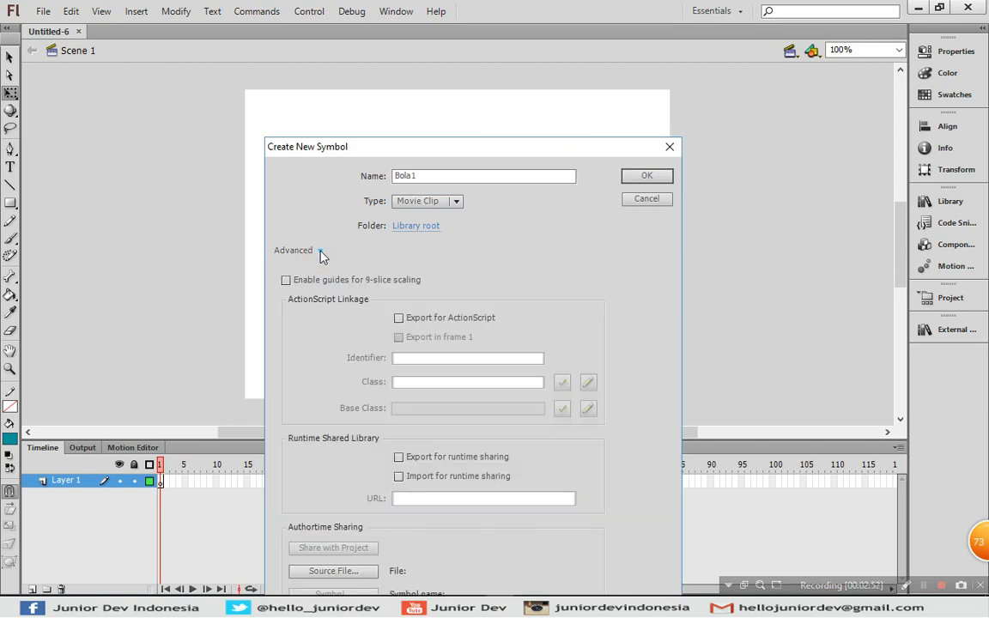
left_click(320, 251)
left_click(391, 147)
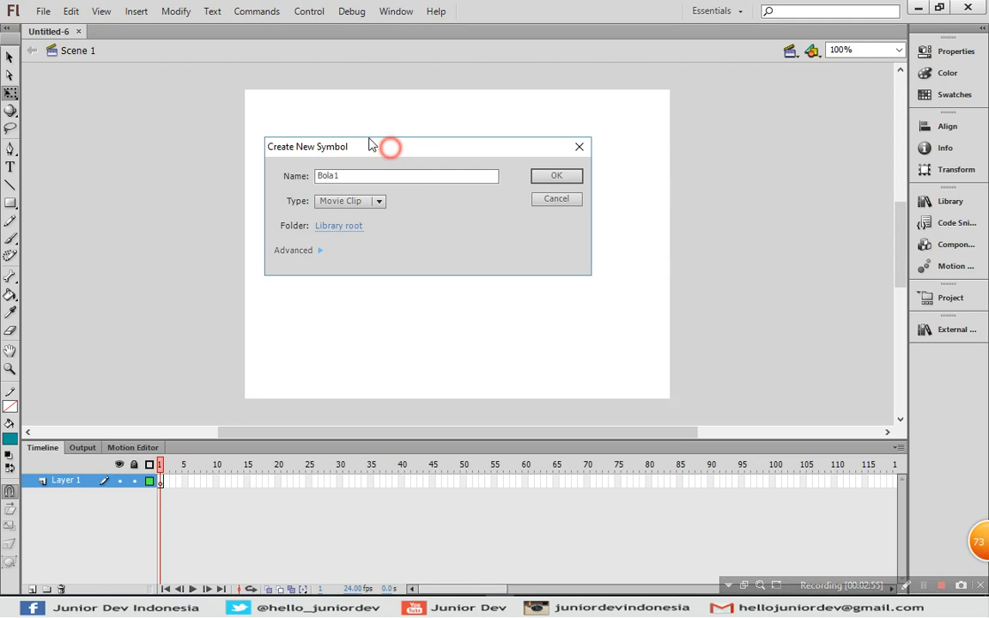
left_click_drag(369, 140, 356, 132)
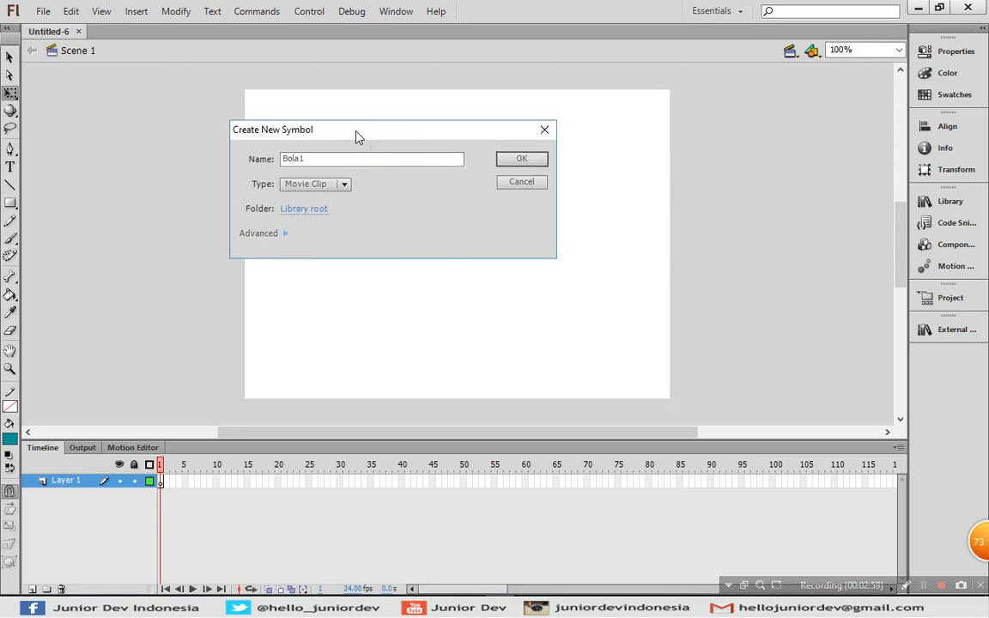
left_click(521, 160)
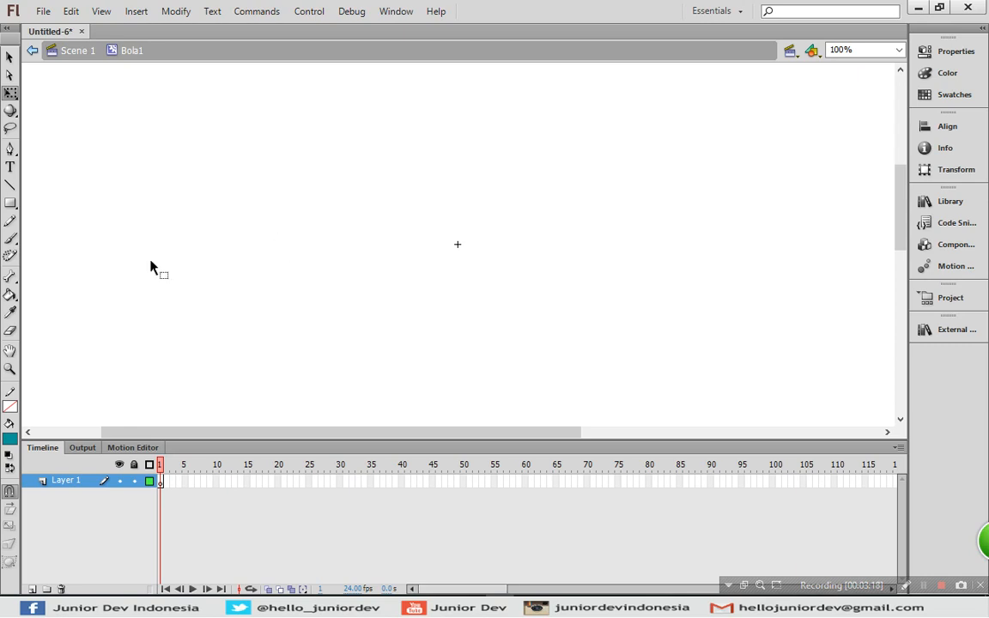
- Draw a teal circle without an outline inside Bola1, on the left side of the registration point, using the Oval tool
left_click(12, 206)
left_click(47, 222)
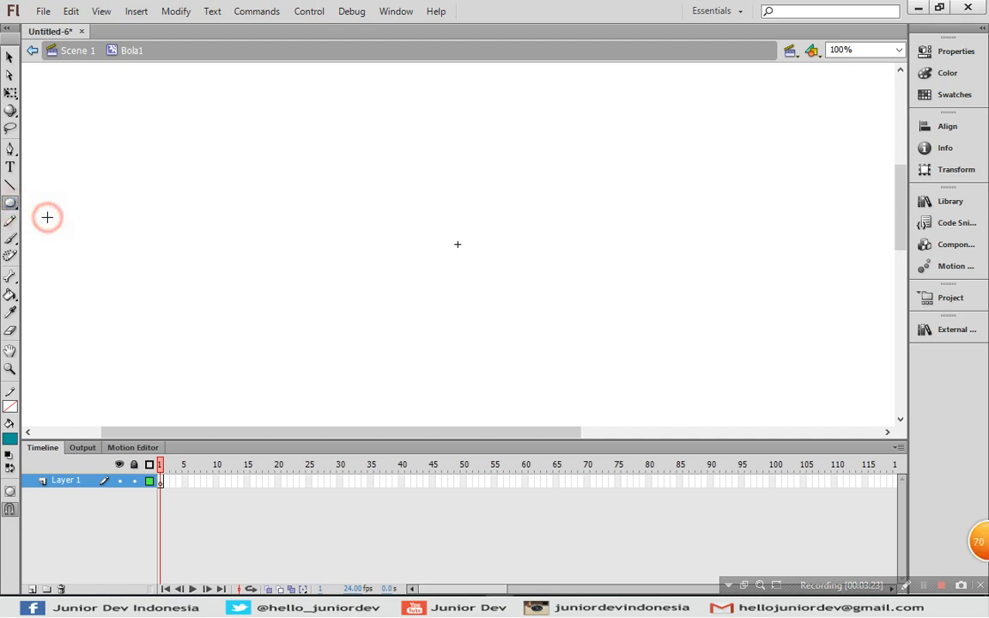
left_click_drag(268, 209, 351, 290)
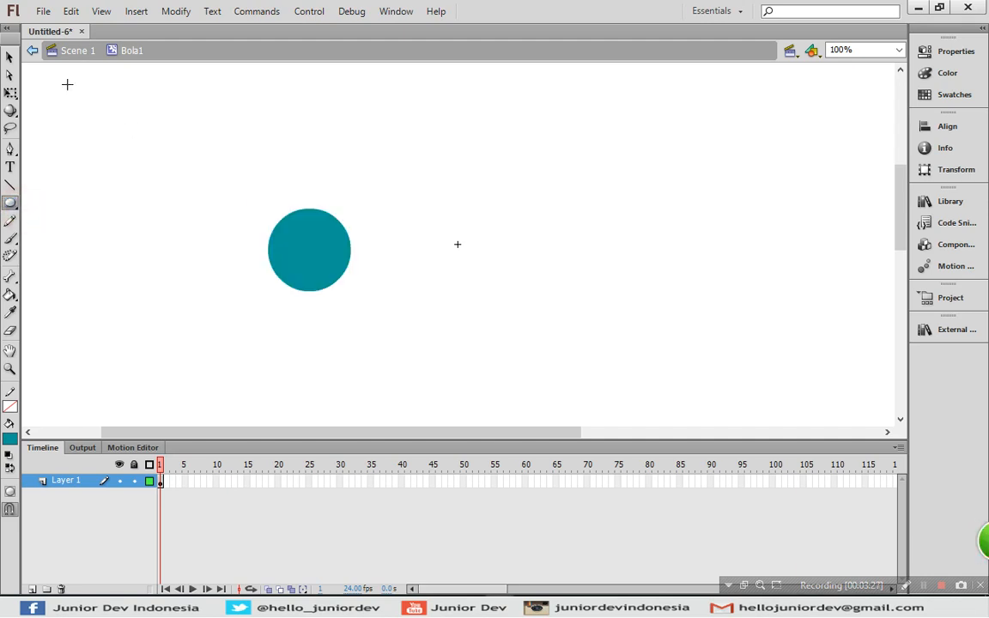
- Create a motion tween on the teal circle, accepting its conversion to a symbol
left_click(10, 56)
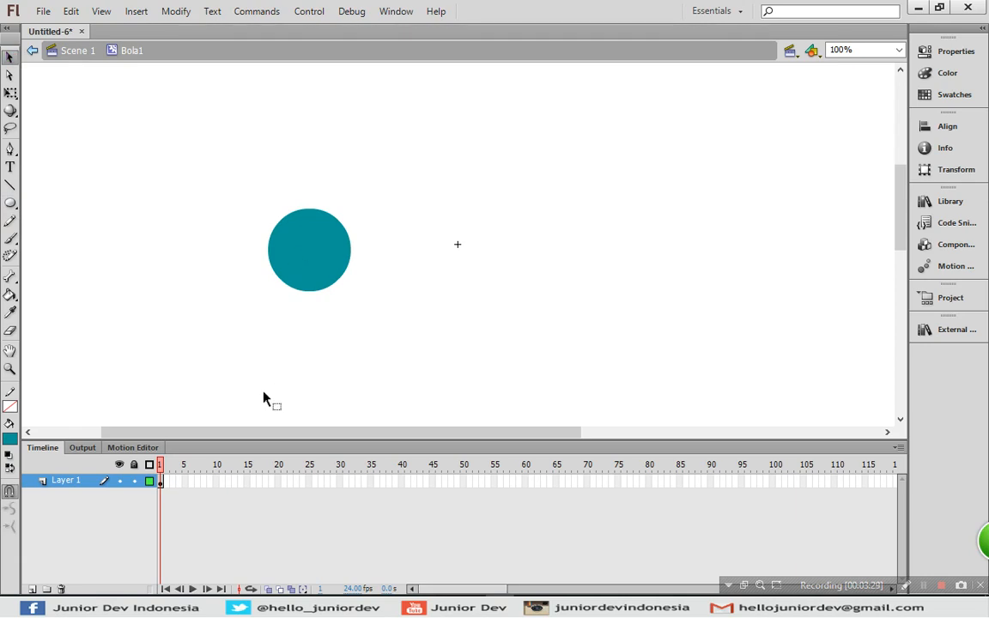
left_click(322, 249)
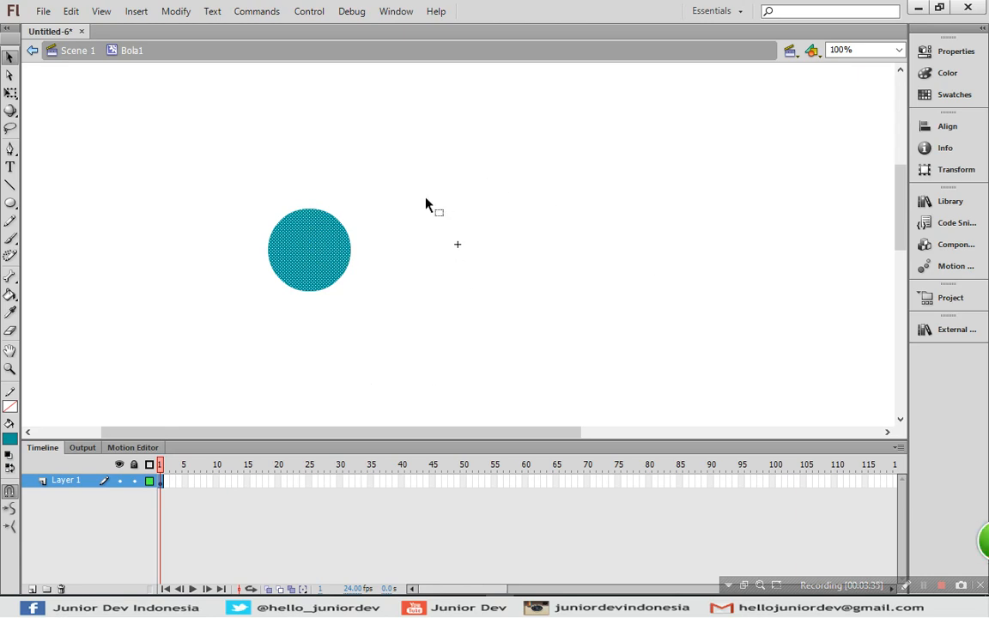
right_click(316, 254)
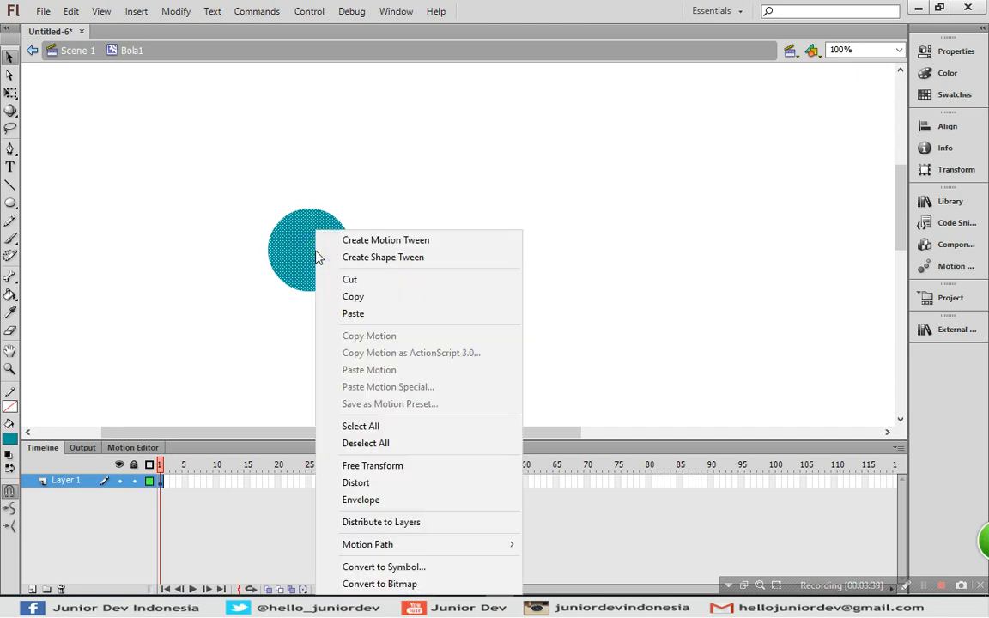
left_click(368, 243)
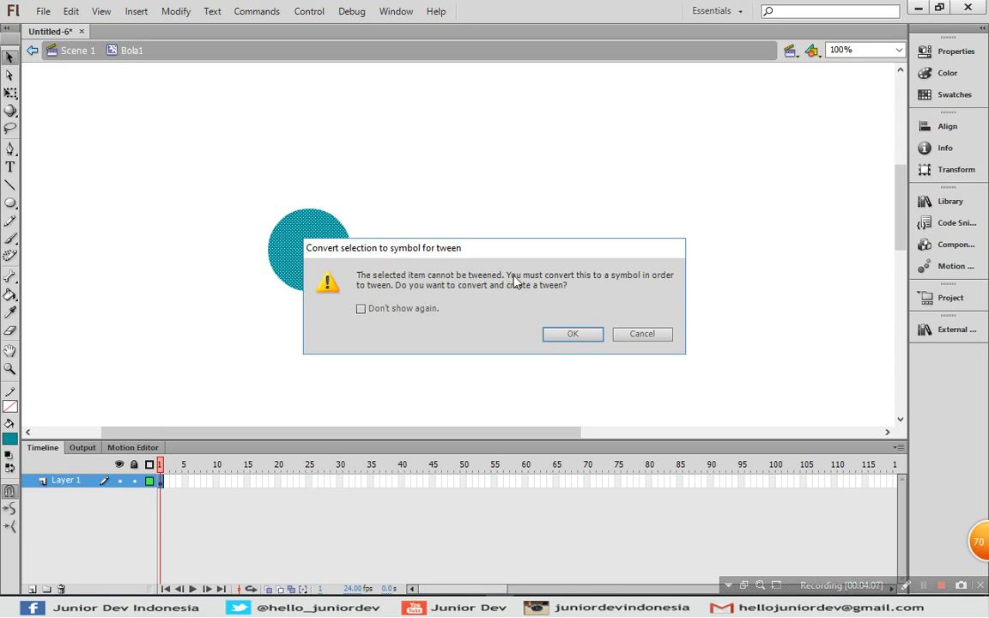
left_click(566, 336)
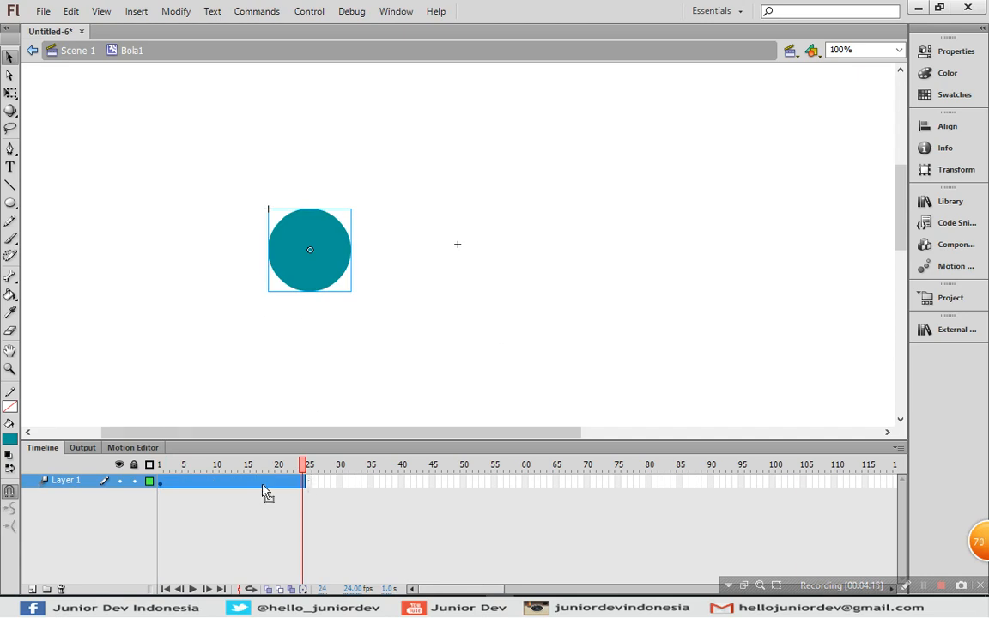
- Move the circle horizontally to the right side of the registration point at frame 24 of the tween
left_click(311, 485)
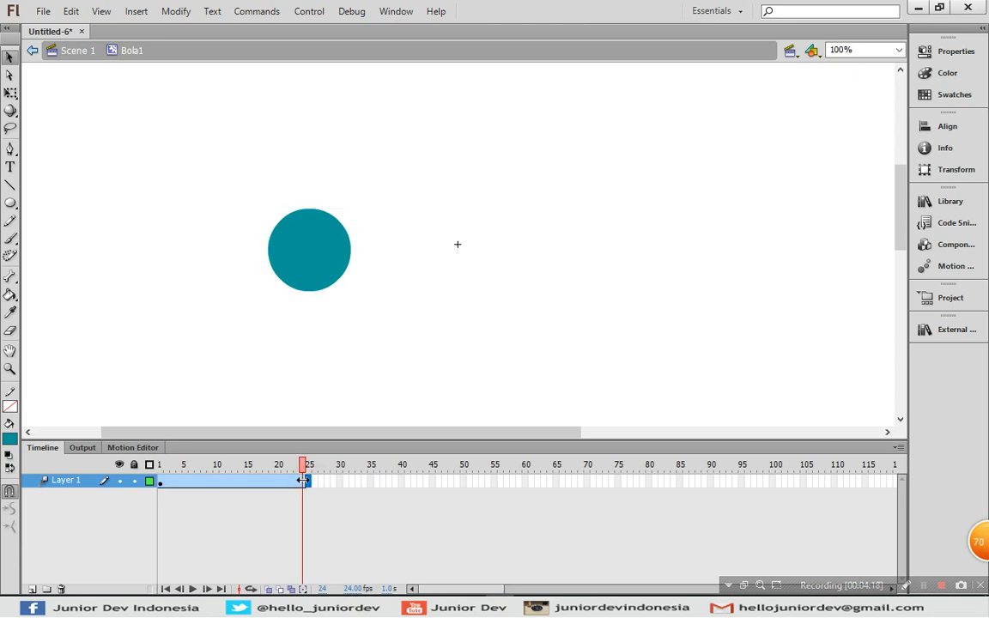
left_click(303, 481)
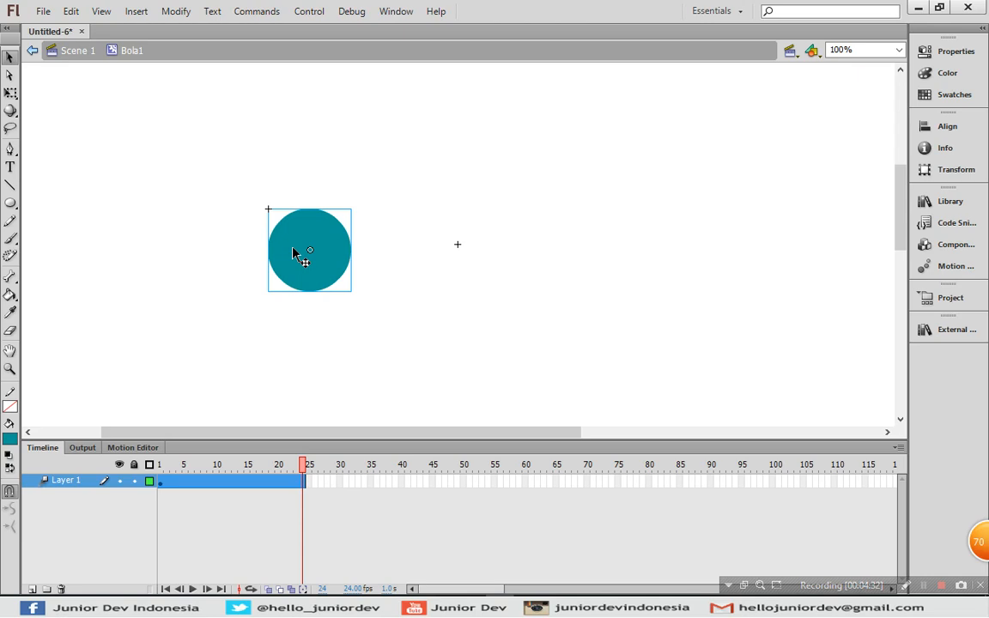
left_click_drag(293, 253, 645, 265)
- Extend the tween to frame 50 and move the circle up and left there, above the registration point
left_click(464, 483)
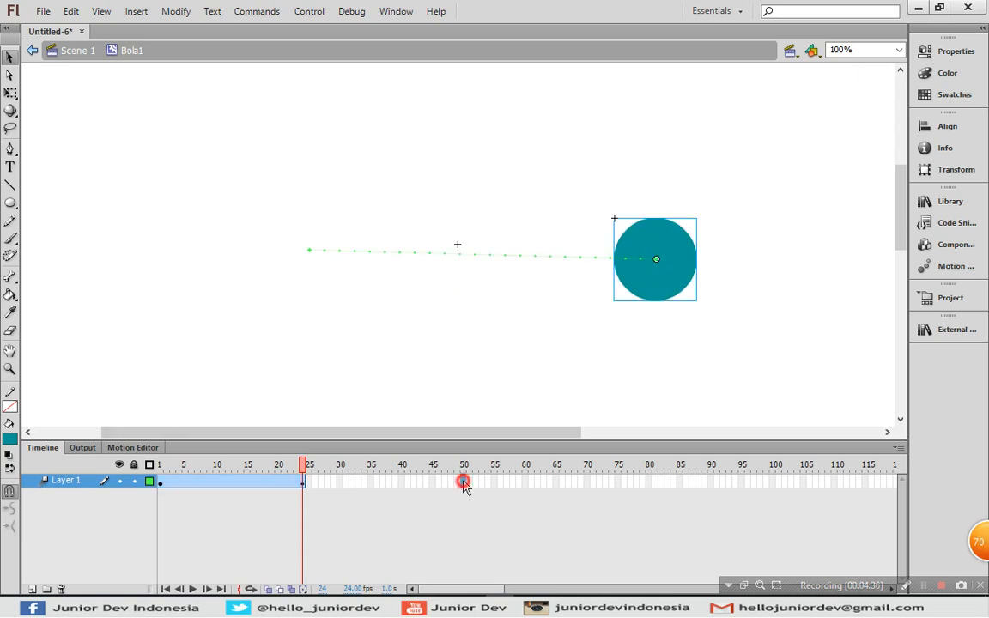
key("F5")
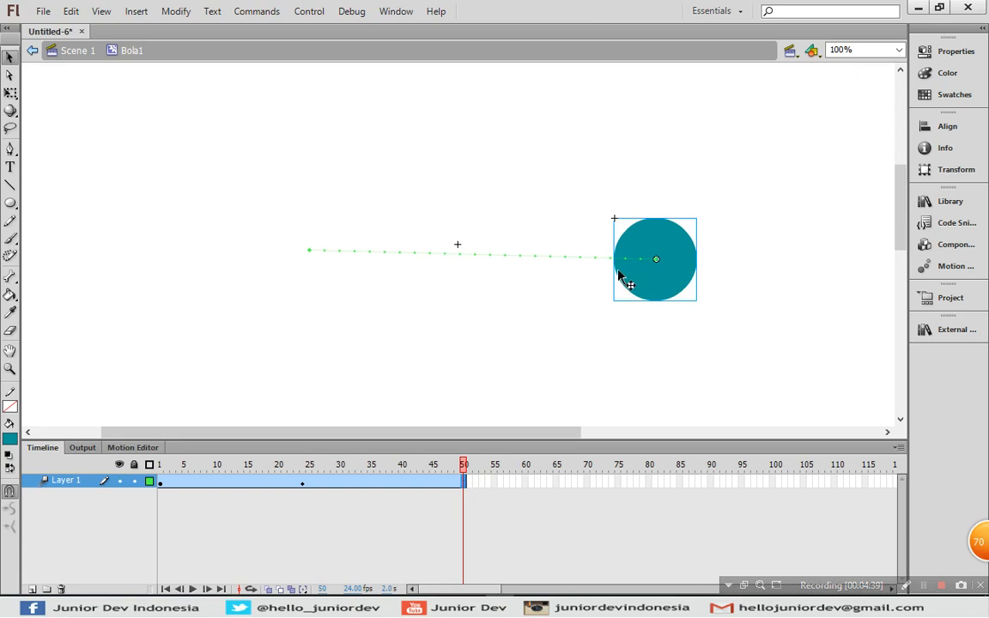
left_click(650, 243)
left_click_drag(651, 243, 477, 114)
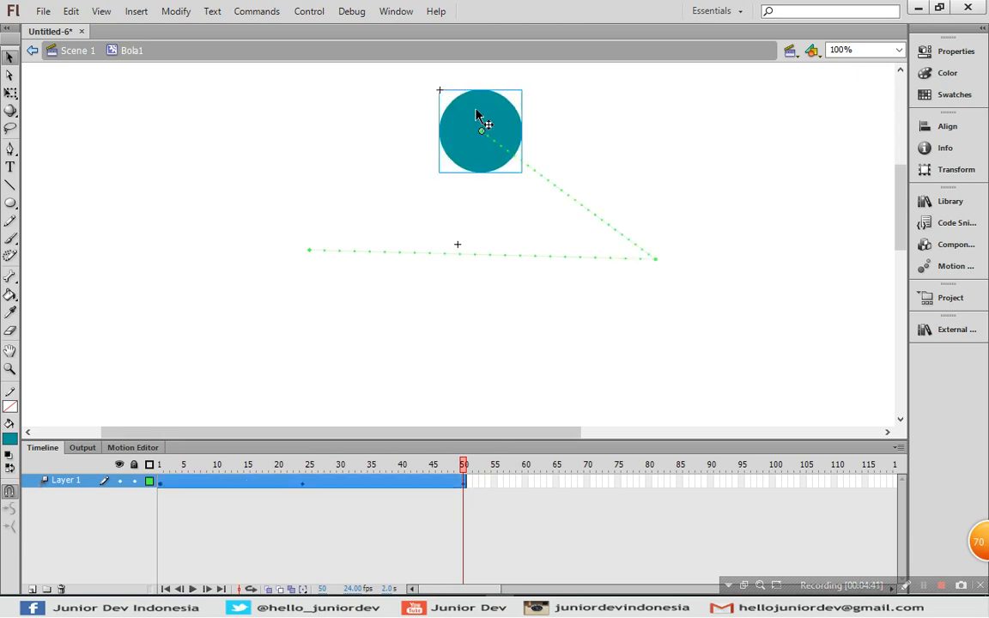
- Extend the tween to frame 80 and move the circle straight down there, below the registration point
left_click(650, 482)
key("F5")
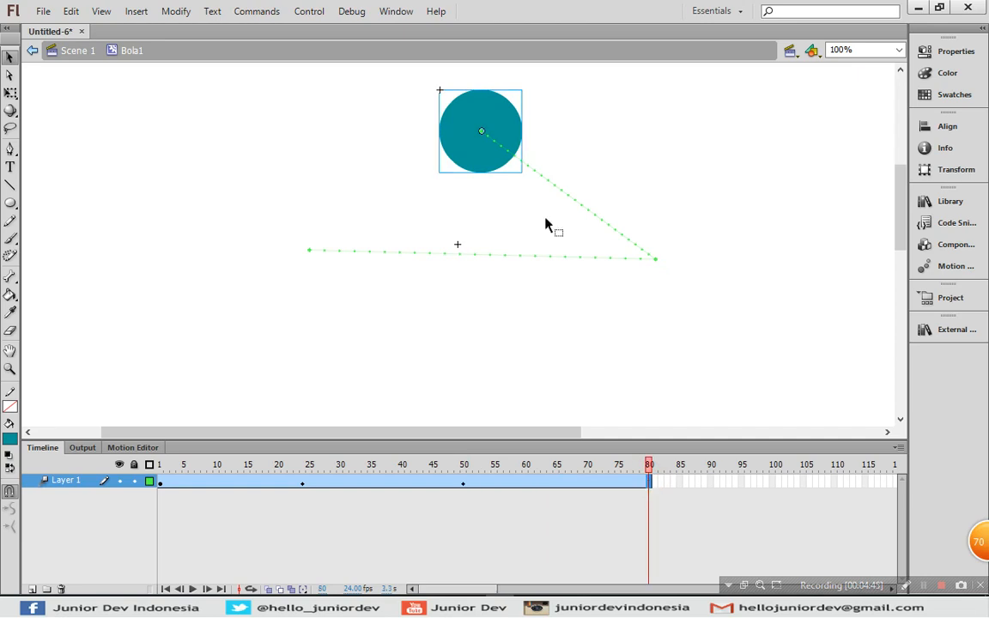
left_click_drag(484, 148, 492, 371)
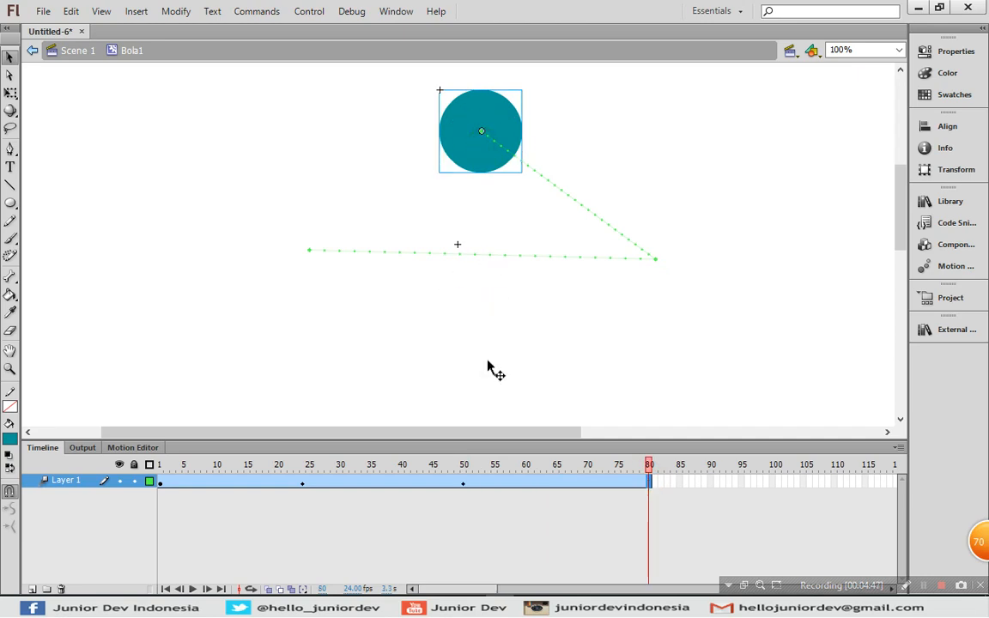
- Scrub the timeline from frame 1 to frame 80 to preview the circle's motion, and return to Scene 1
left_click(160, 465)
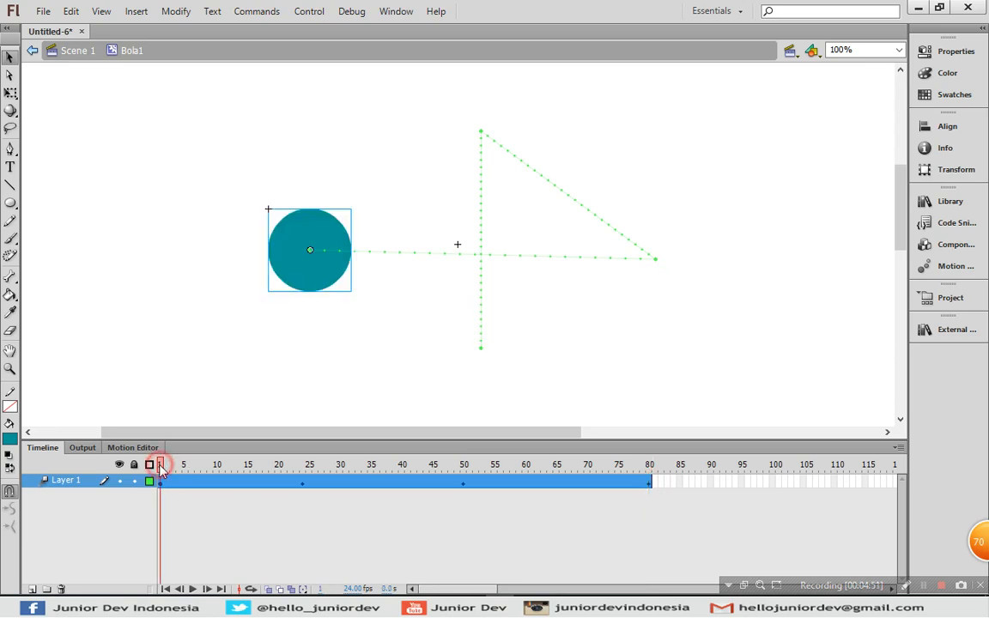
left_click_drag(160, 465, 655, 469)
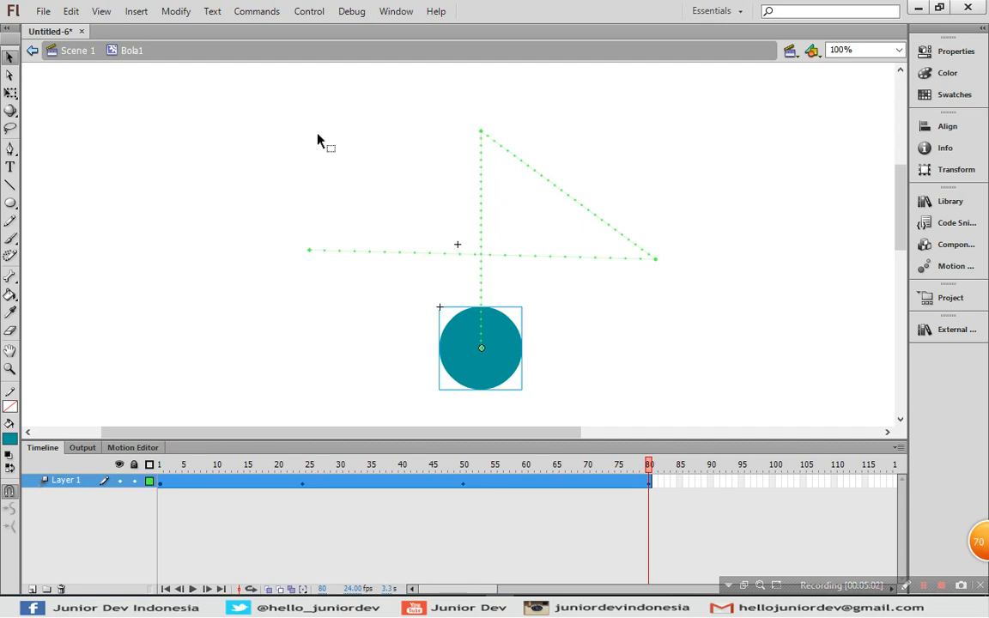
left_click(77, 51)
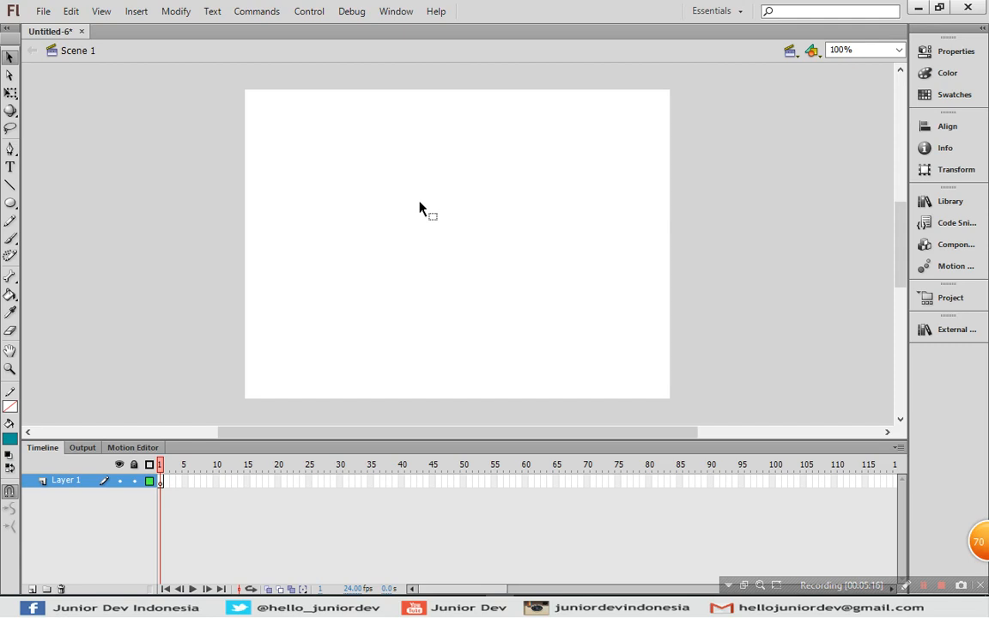
- Compare the Bola1 and Symbol 1 items in the library and play the preview of Bola1's animation
left_click(949, 203)
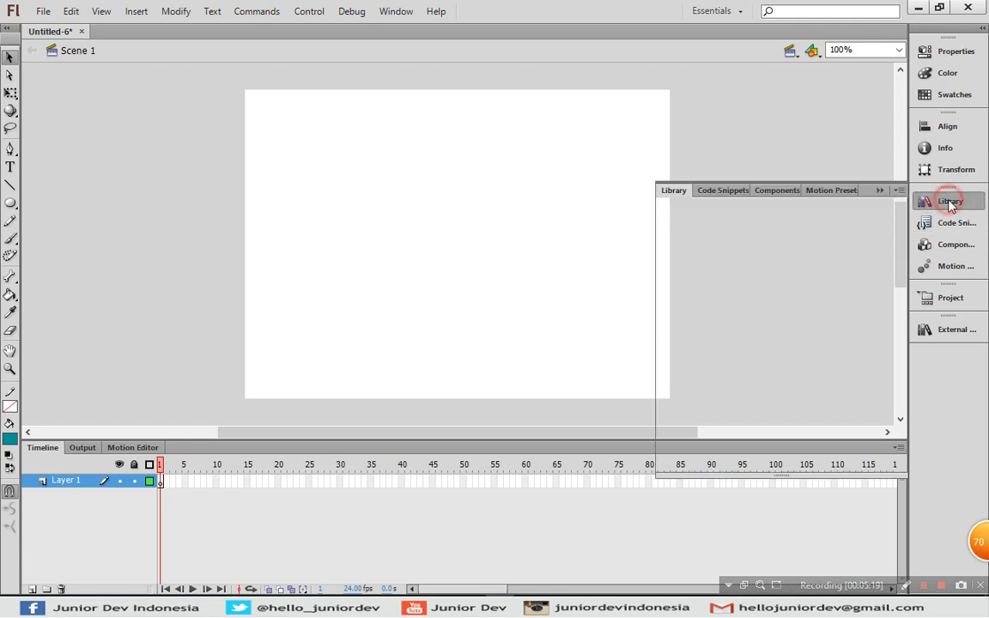
left_click(696, 361)
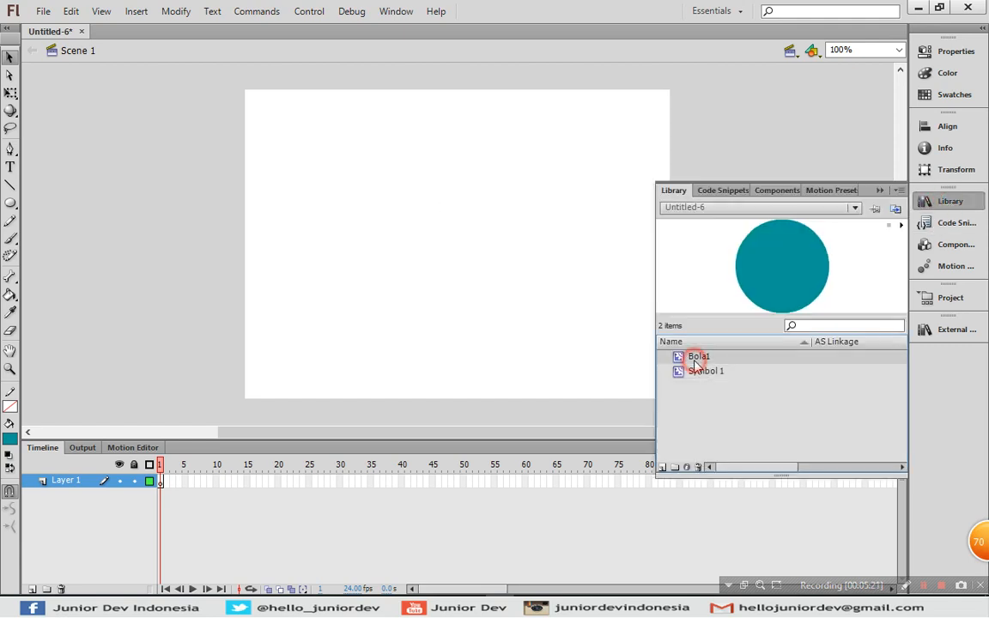
left_click(695, 372)
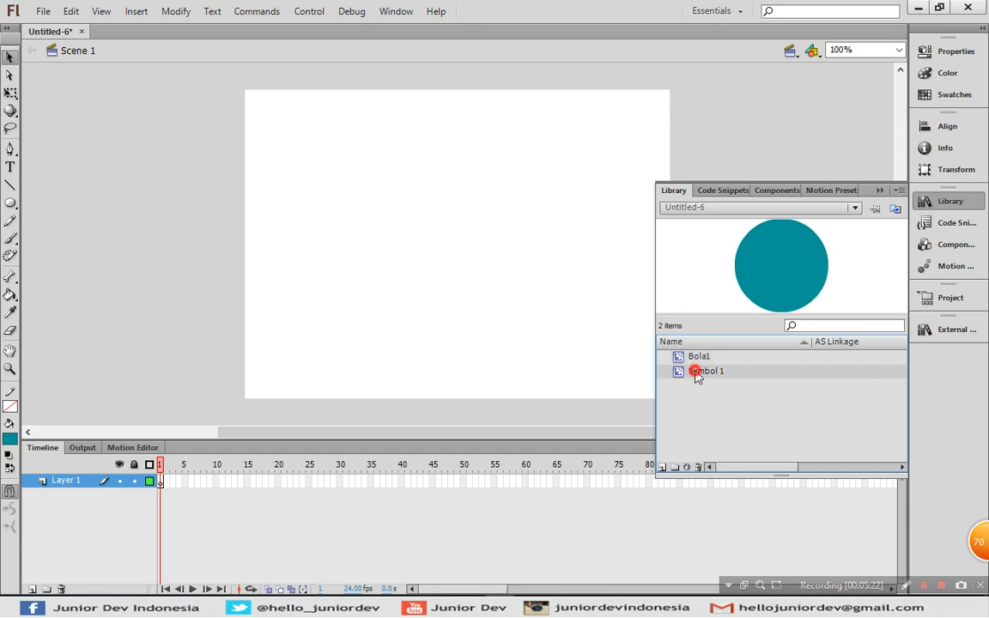
left_click(695, 356)
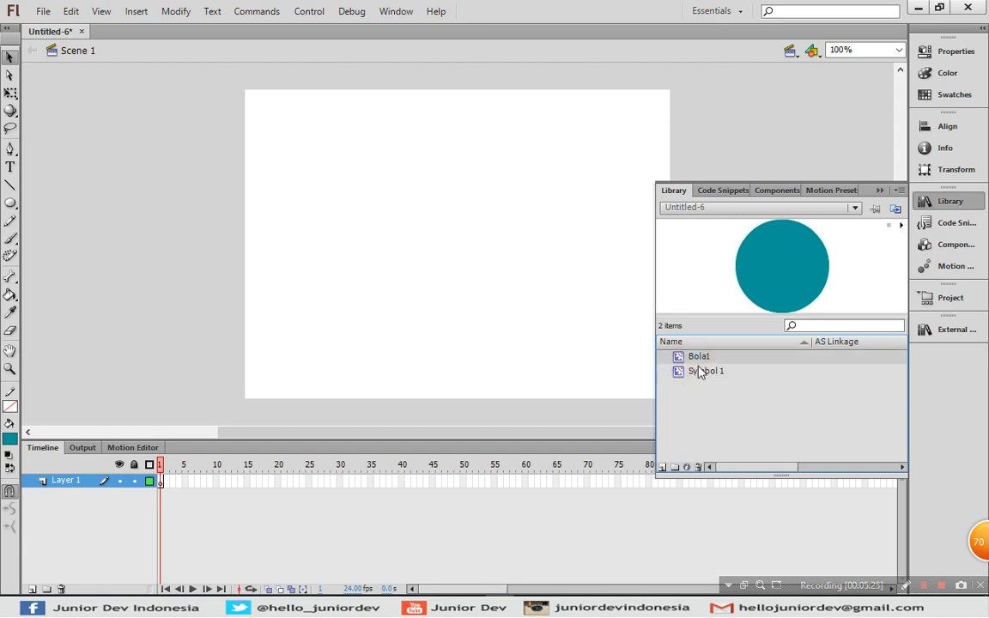
left_click(697, 373)
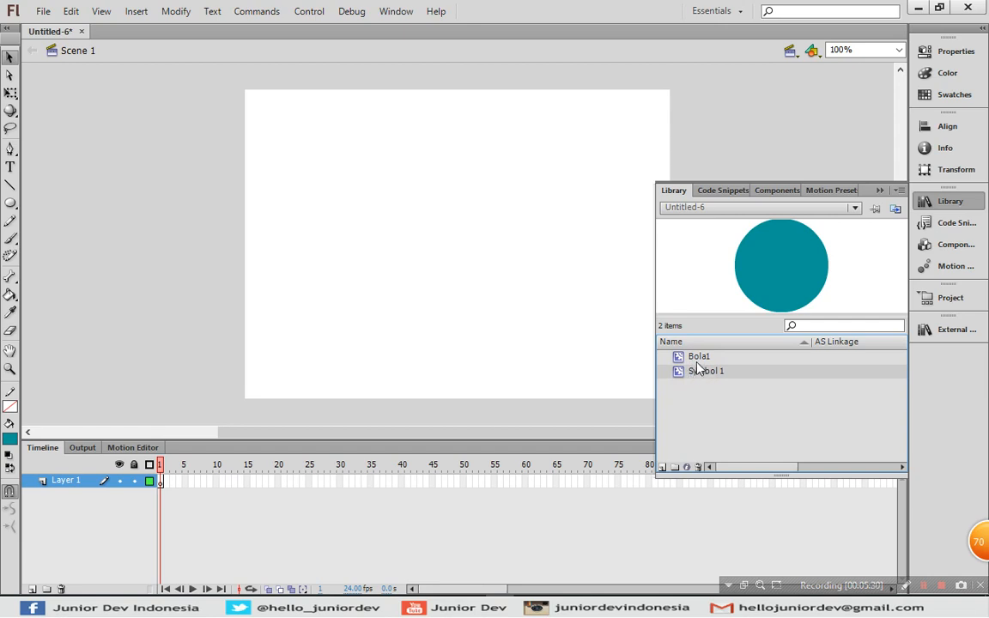
left_click(702, 356)
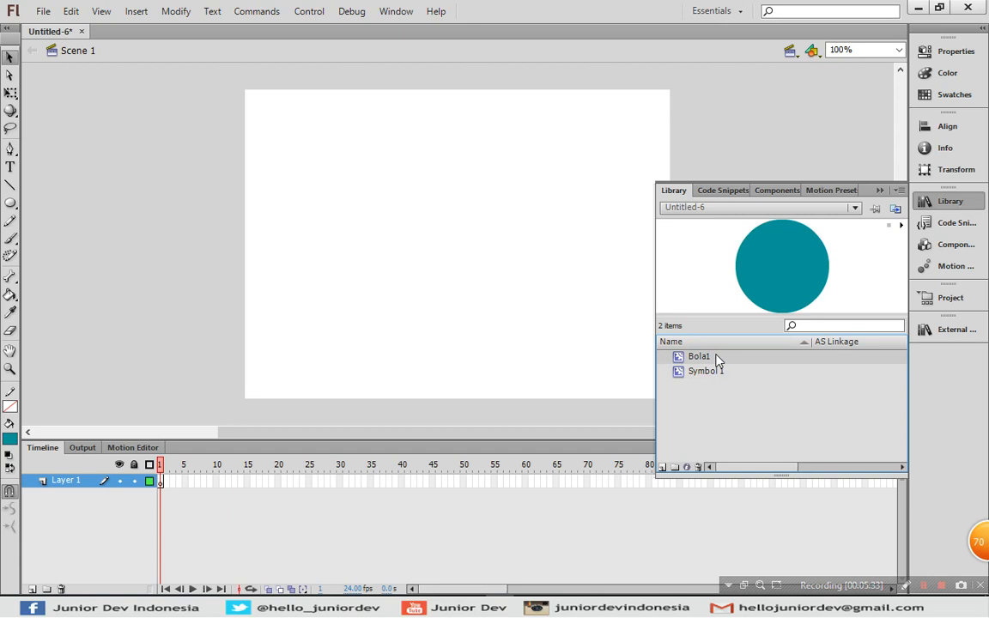
left_click(900, 227)
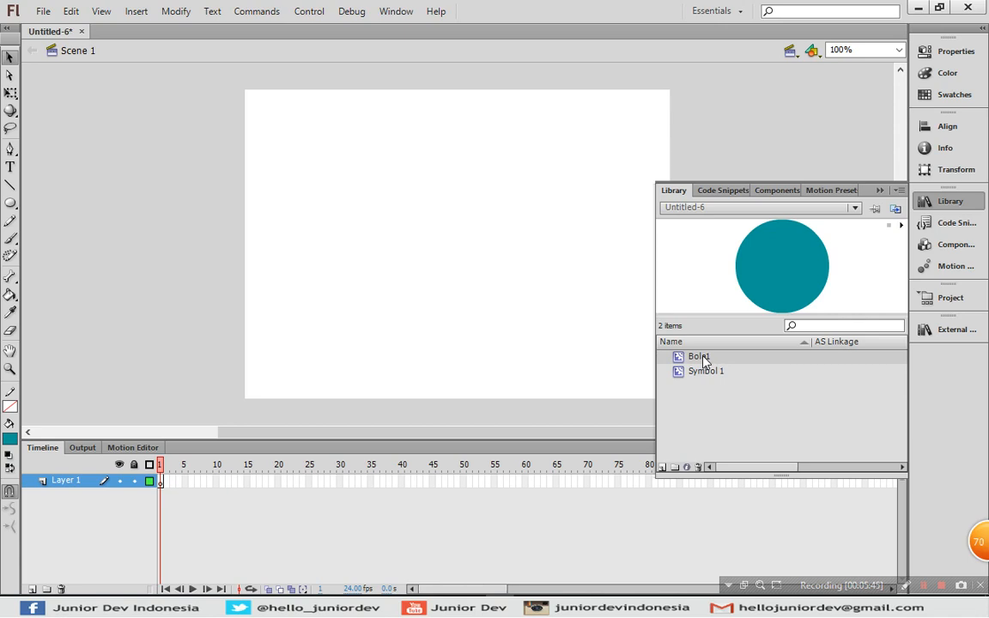
- Place an instance of the Bola1 movie clip from the library on the upper-left part of the Scene 1 stage
left_click_drag(703, 359, 339, 198)
left_click(458, 241)
left_click(473, 194)
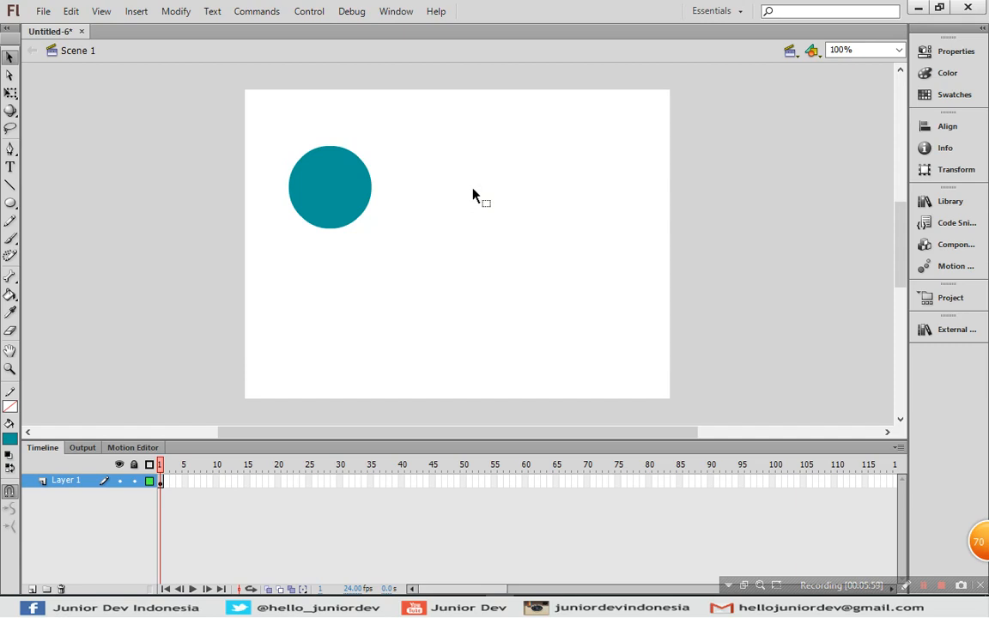
- Test the movie to watch the Bola1 animation play, and close the preview window
left_click(306, 12)
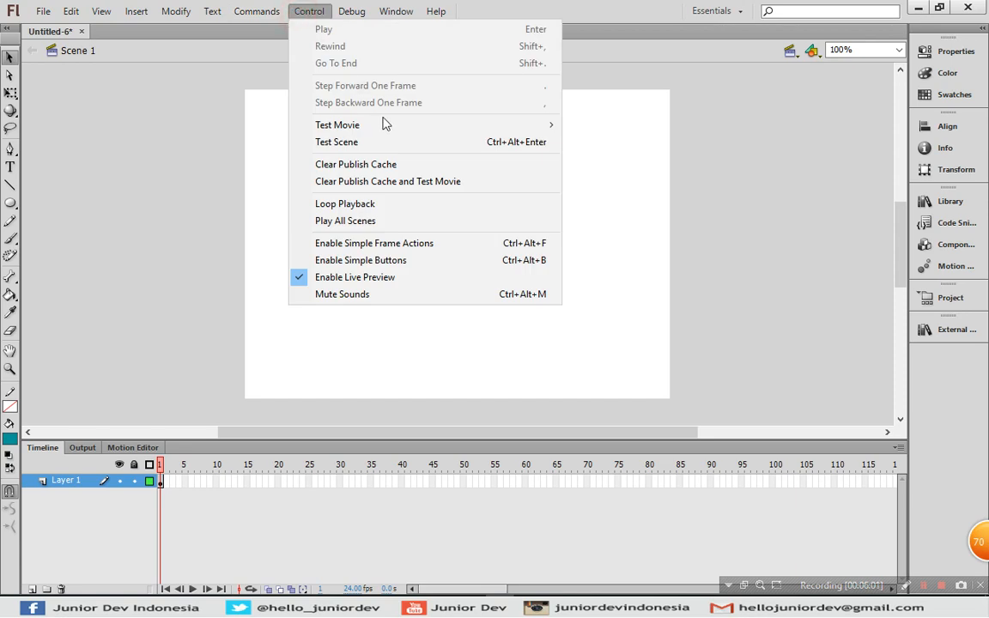
mouse_move(432, 132)
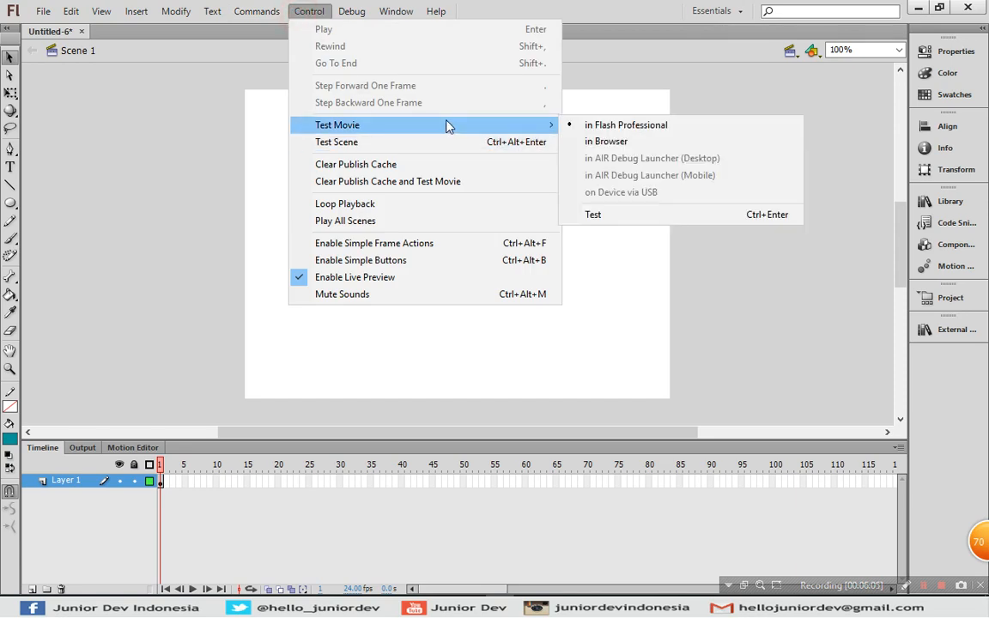
left_click(598, 215)
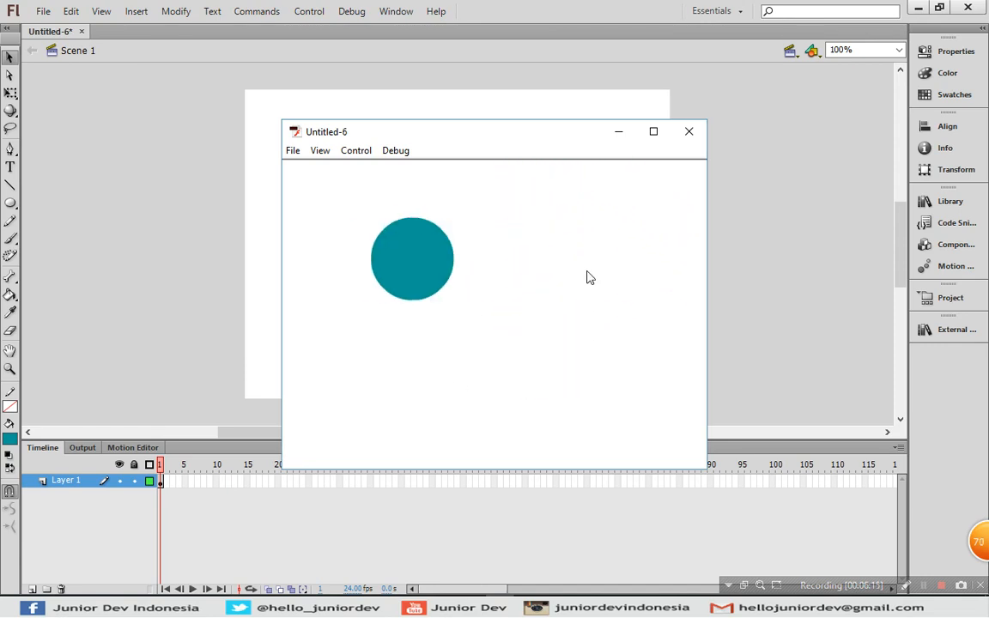
left_click(689, 131)
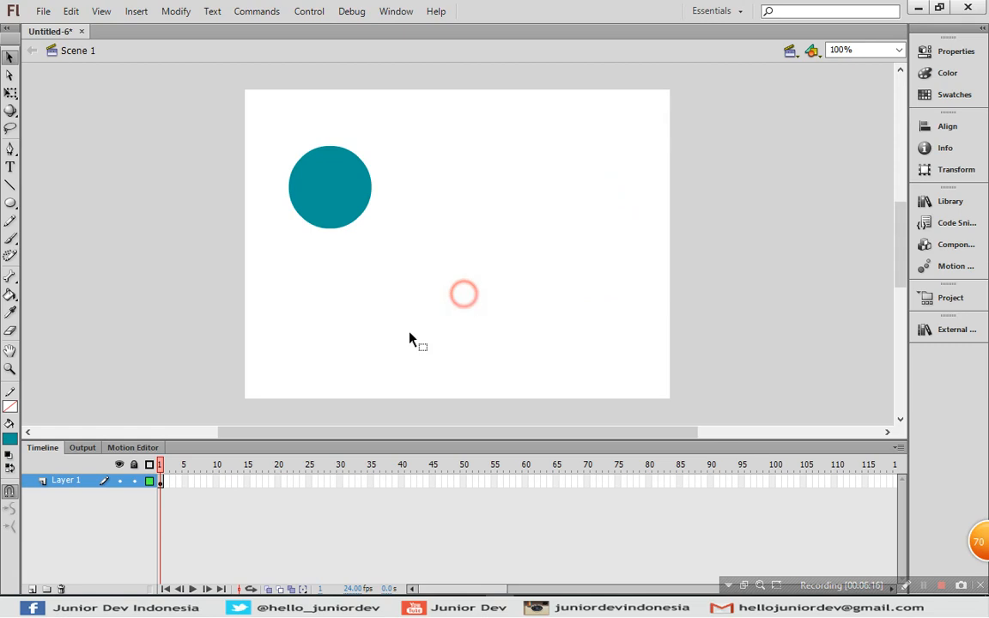
- Select frame 1 of Layer 1, open the Bola1 instance for editing in place to view its tween, and return to Scene 1
left_click(161, 482)
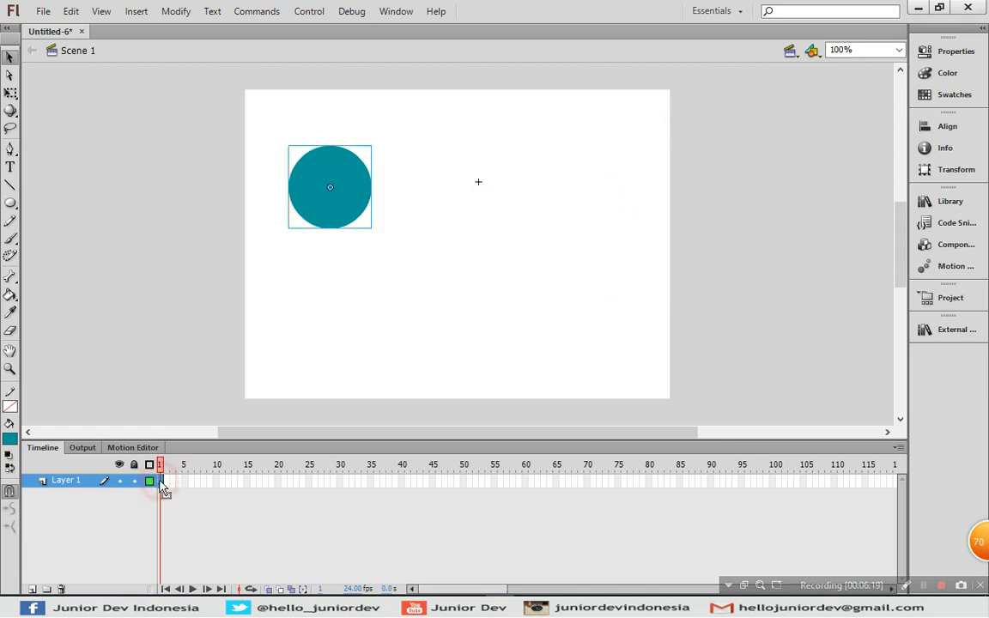
left_click(391, 237)
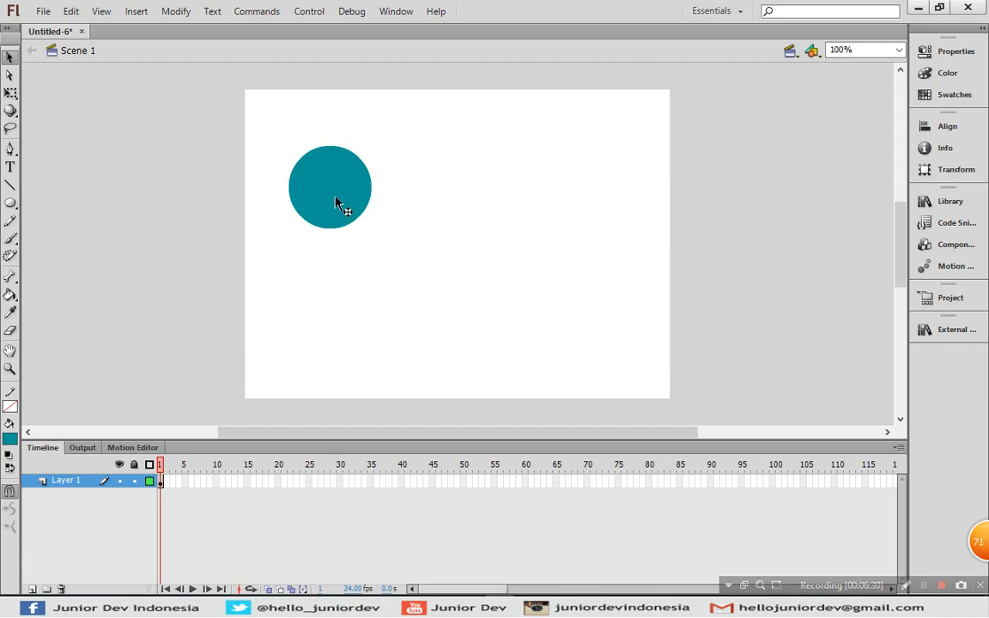
left_click(388, 247)
left_click(343, 205)
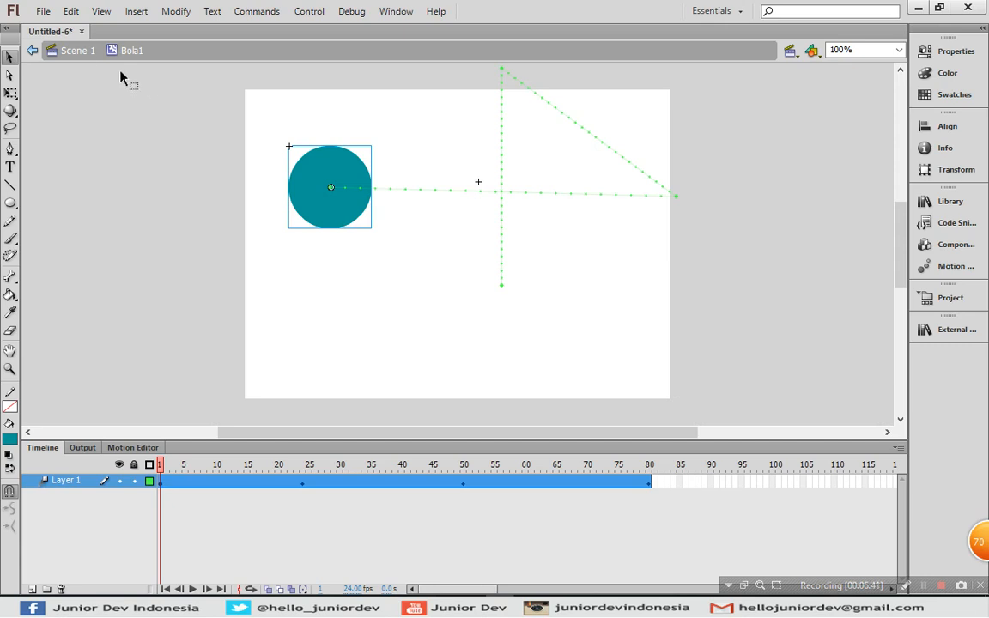
left_click(77, 51)
left_click(559, 257)
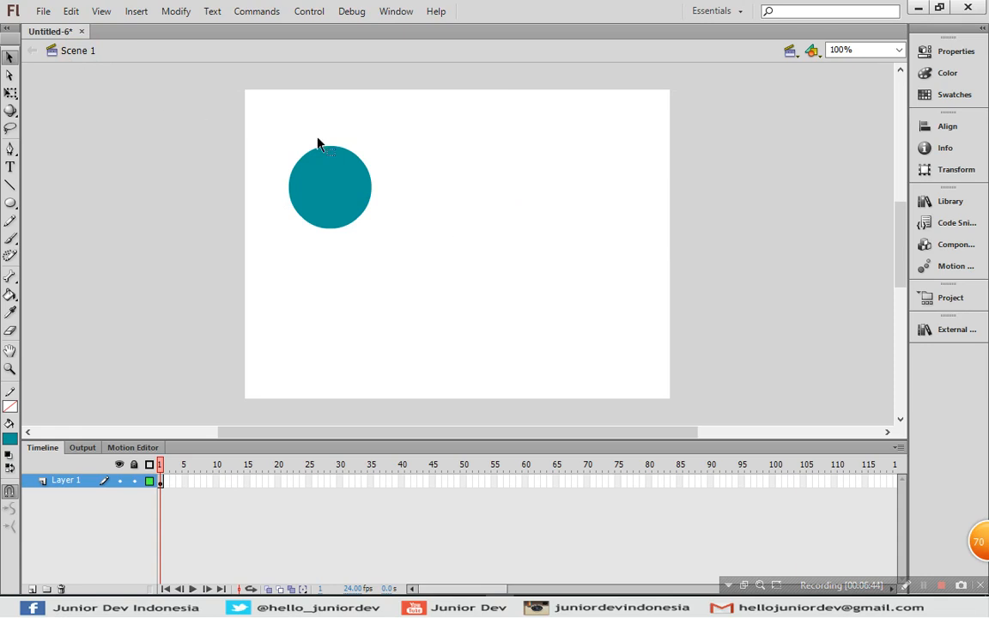
- Open the Bola1 symbol for editing from the library to view its timeline, and return to Scene 1
left_click(925, 201)
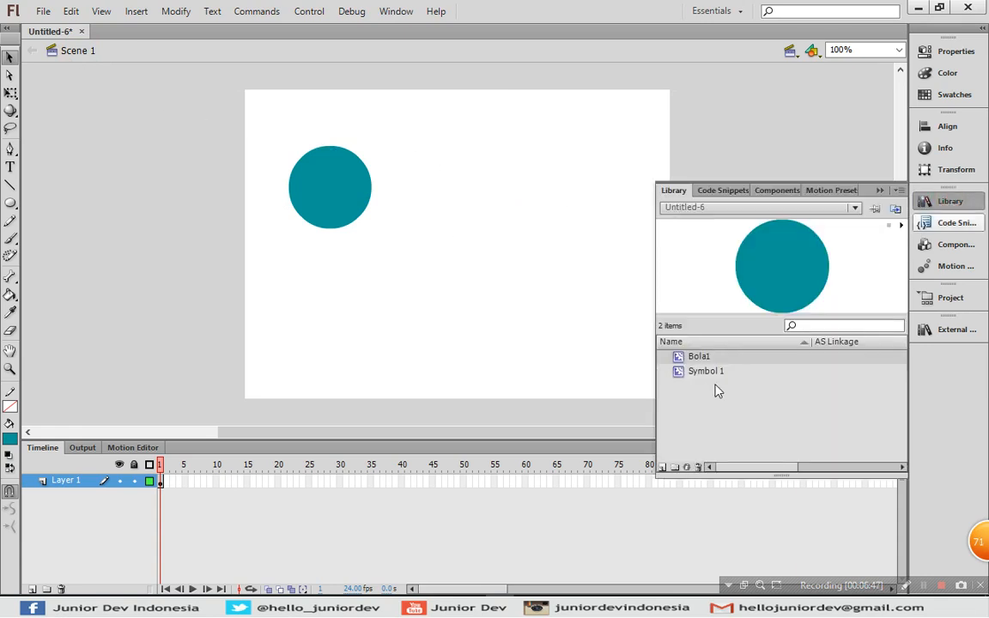
right_click(685, 359)
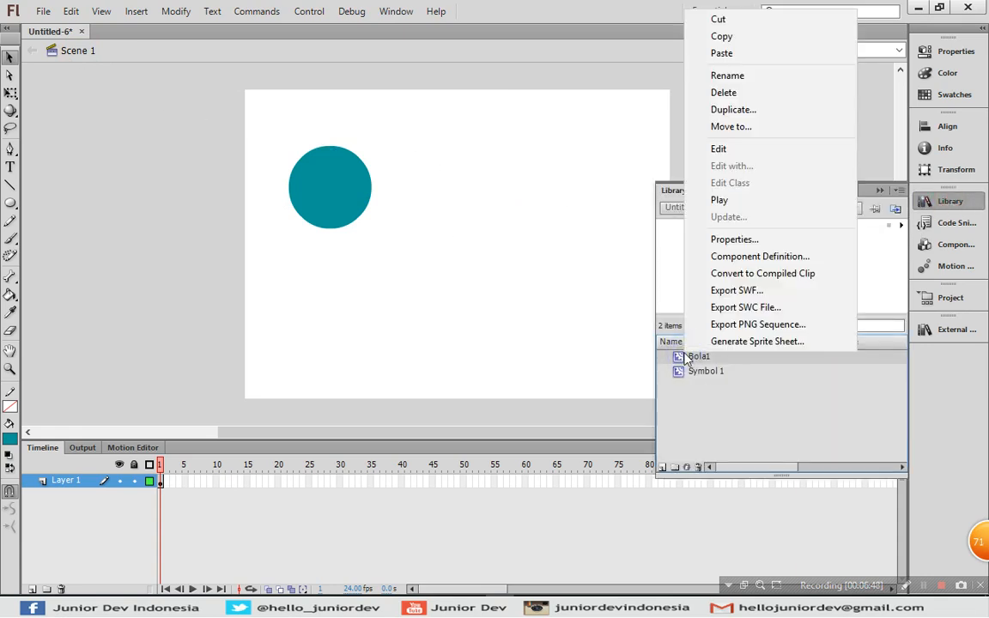
left_click(719, 150)
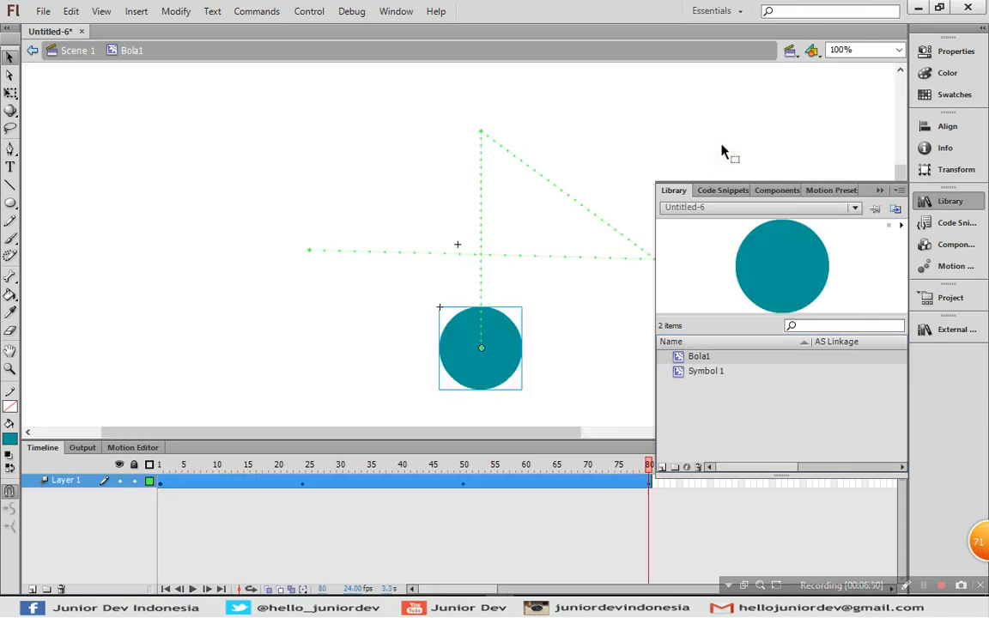
left_click(70, 50)
left_click(486, 273)
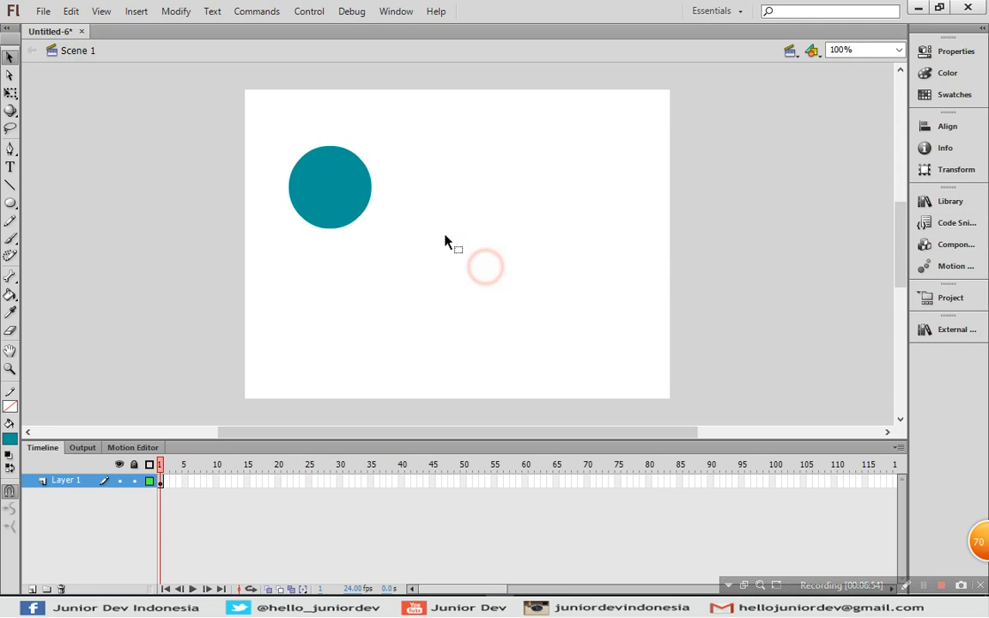
- Delete the Bola1 instance from the Scene 1 stage
left_click_drag(335, 205, 320, 178)
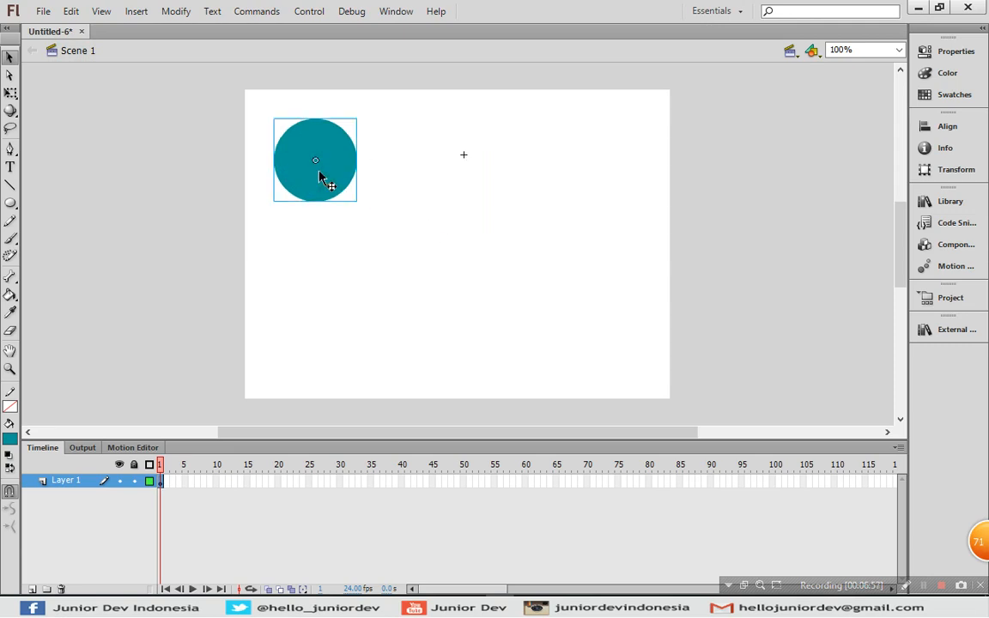
left_click(384, 211)
left_click(324, 161)
key("Delete")
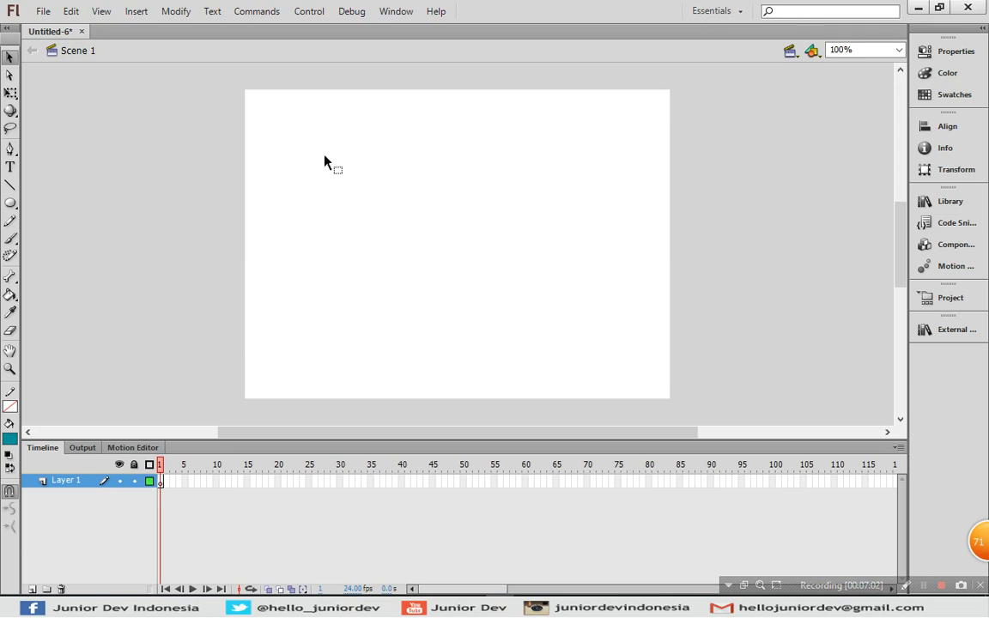
- Place a Bola1 instance from the library on the stage twice, deleting it each time
left_click(950, 201)
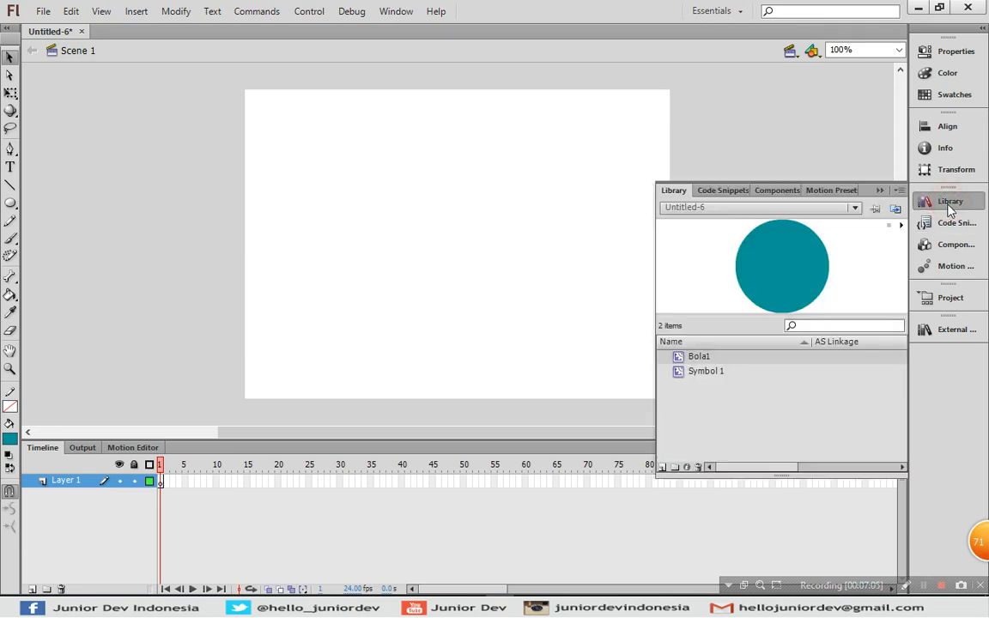
left_click_drag(725, 356, 406, 198)
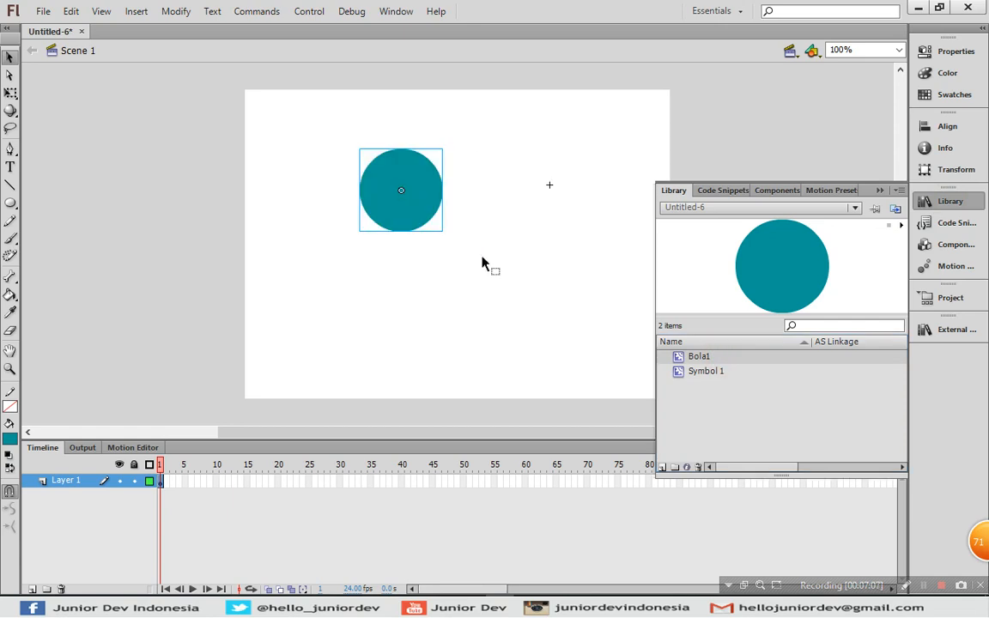
key("Delete")
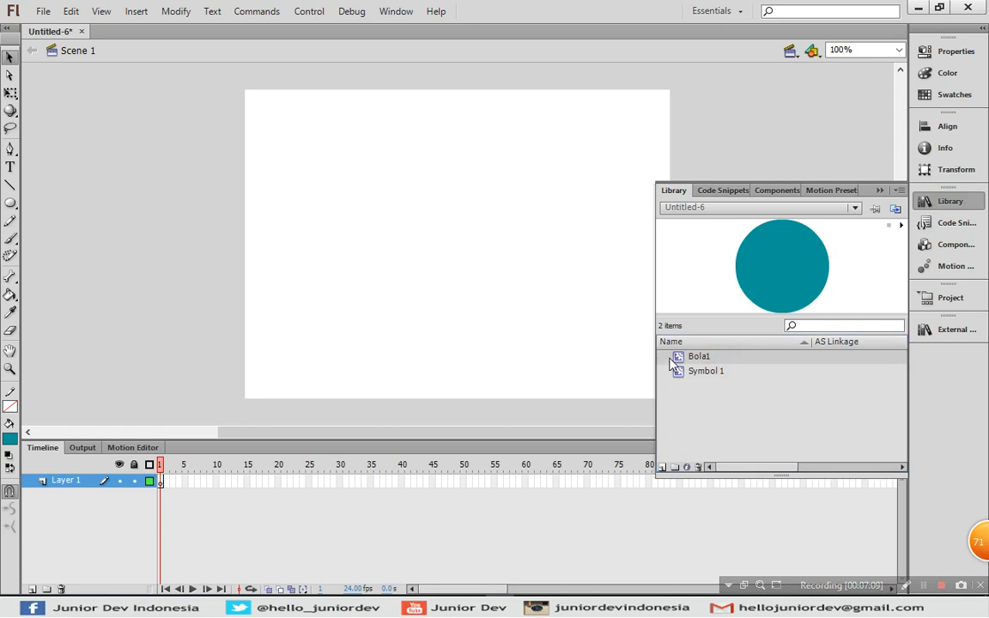
left_click_drag(678, 360, 355, 228)
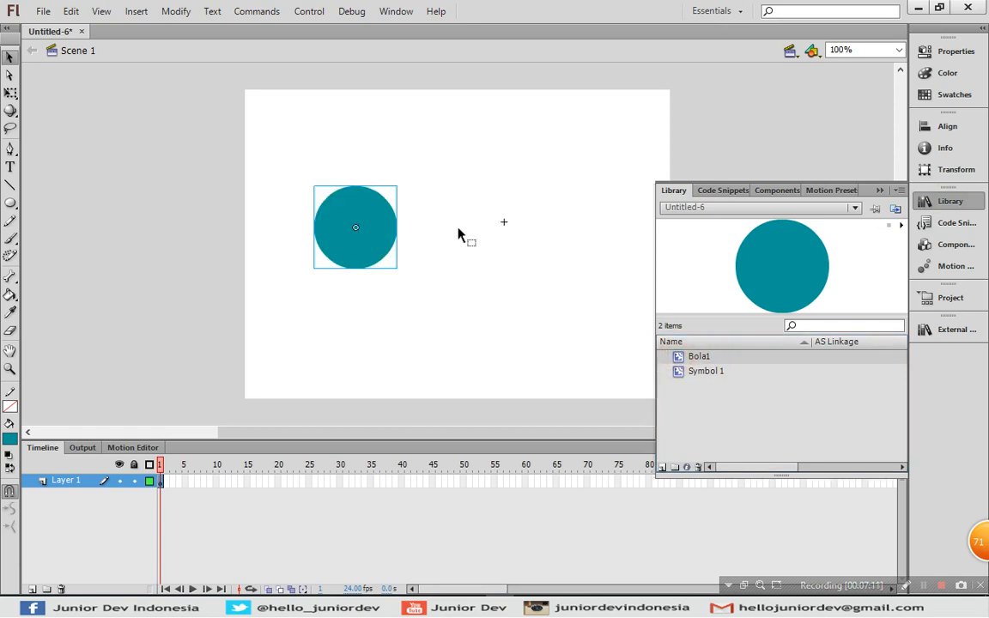
left_click(482, 127)
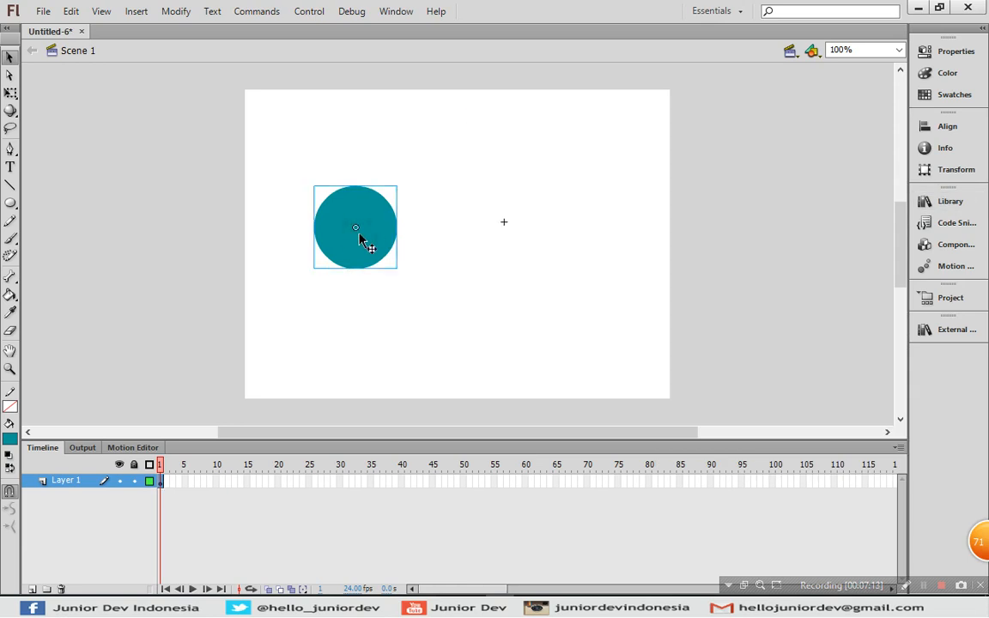
key("Delete")
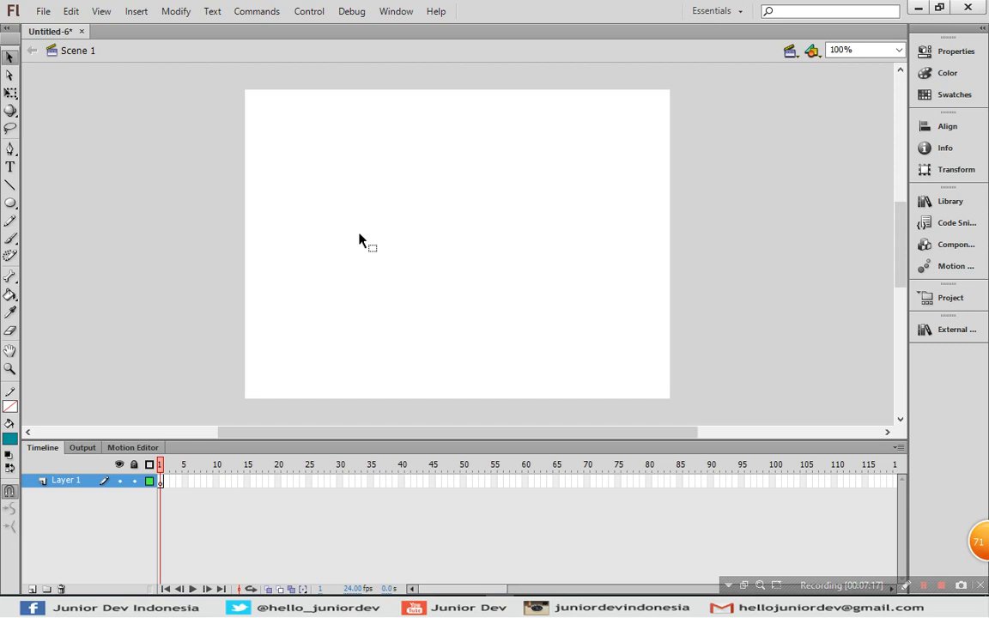
- Create a new symbol of type Button named Tombol1
left_click(136, 12)
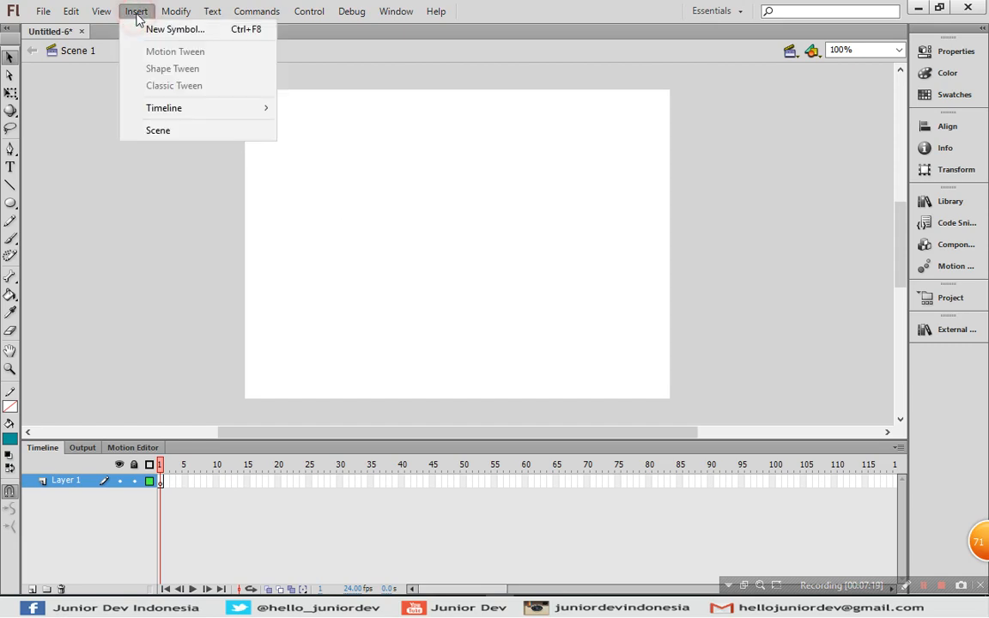
left_click(149, 32)
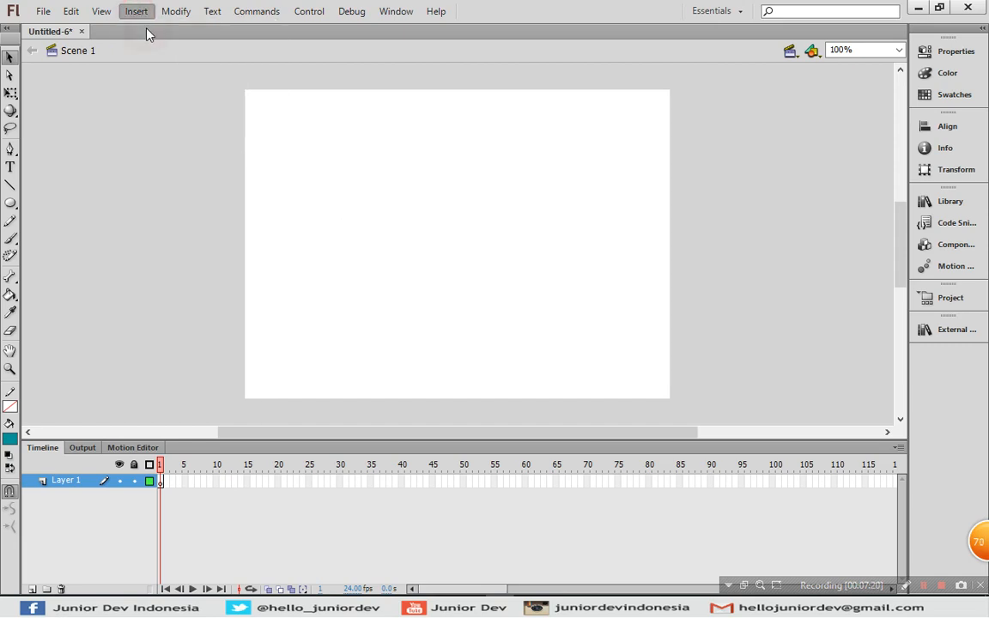
left_click(321, 186)
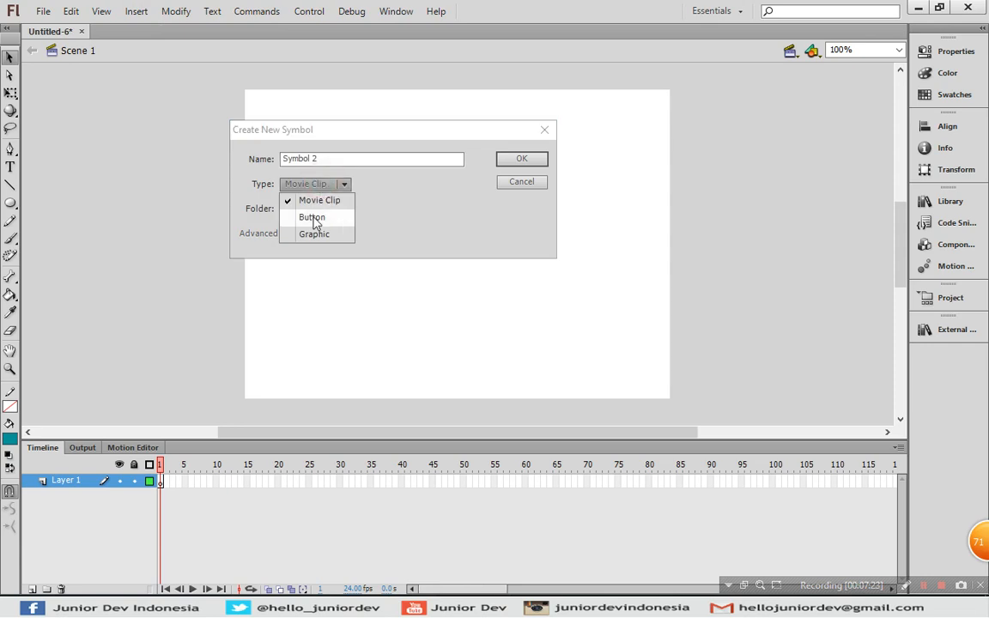
left_click(309, 217)
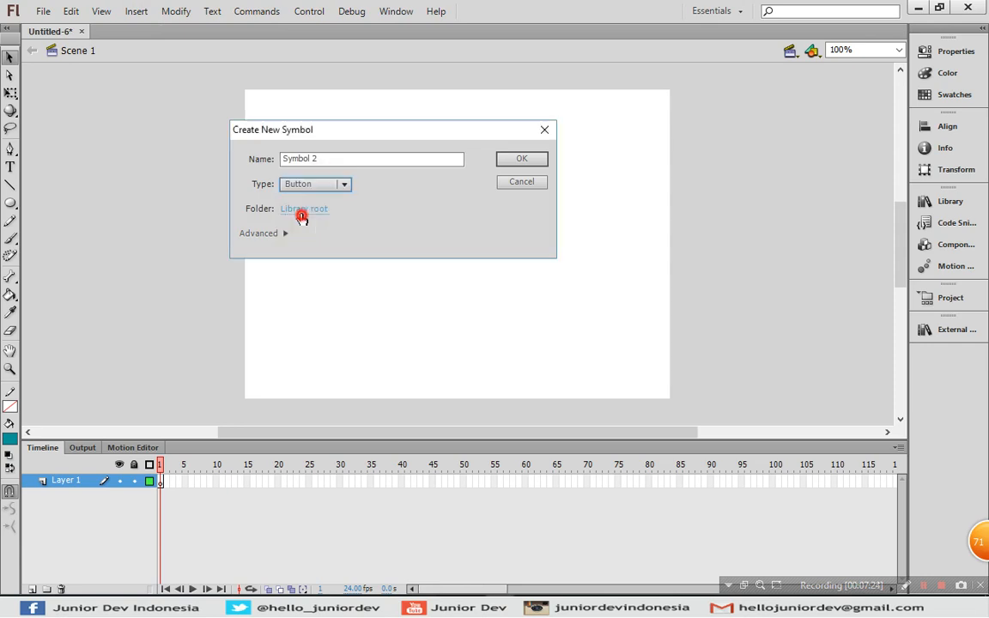
left_click_drag(356, 157, 268, 163)
type("To")
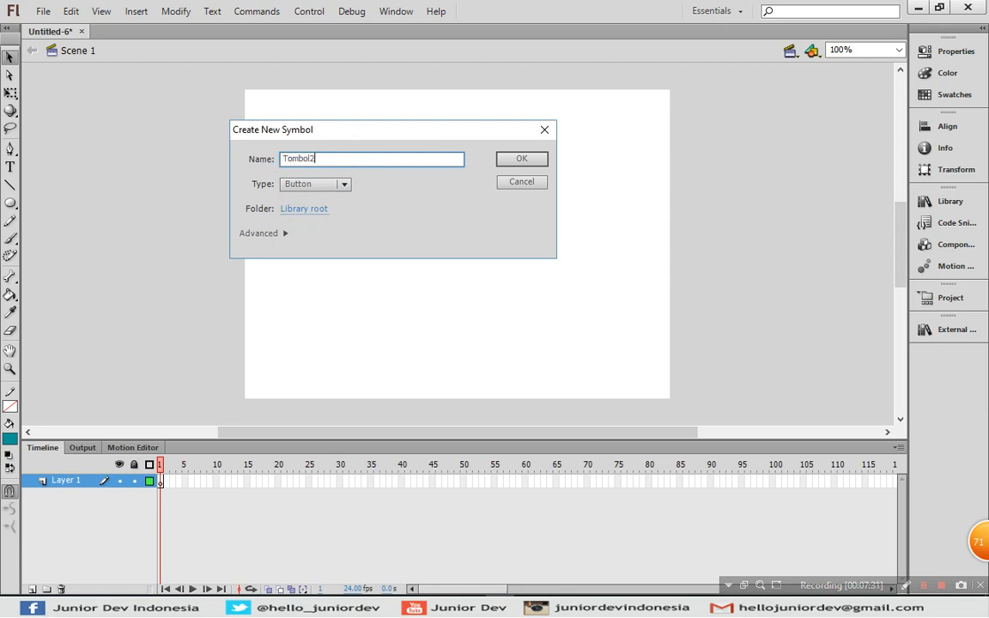
left_click(521, 159)
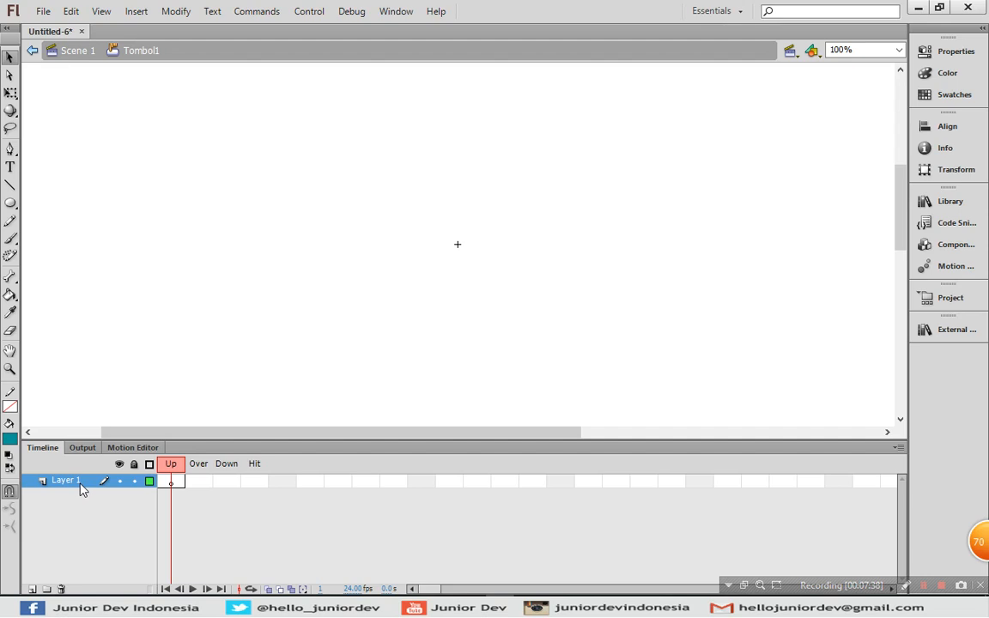
- Examine the Up, Over, Down and Hit frames in the Tombol1 button's timeline
left_click(201, 466)
left_click(201, 482)
left_click(229, 484)
left_click(172, 482)
left_click(203, 470)
left_click(229, 480)
left_click(256, 482)
left_click(171, 205)
- Draw a wide teal rectangle without a stroke around the registration point in the Up frame of Tombol1
left_click(10, 204)
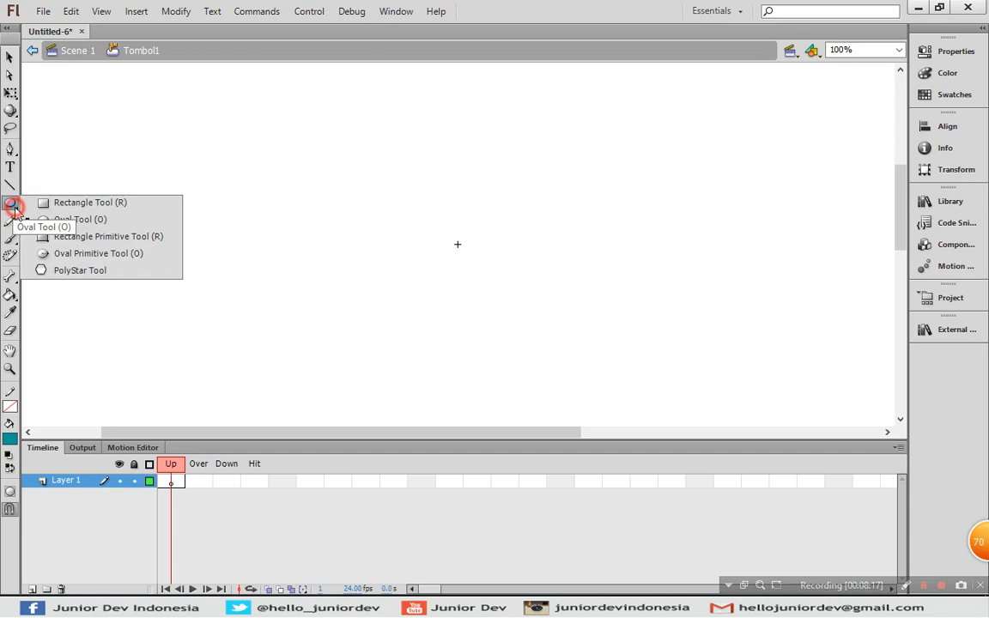
left_click(73, 202)
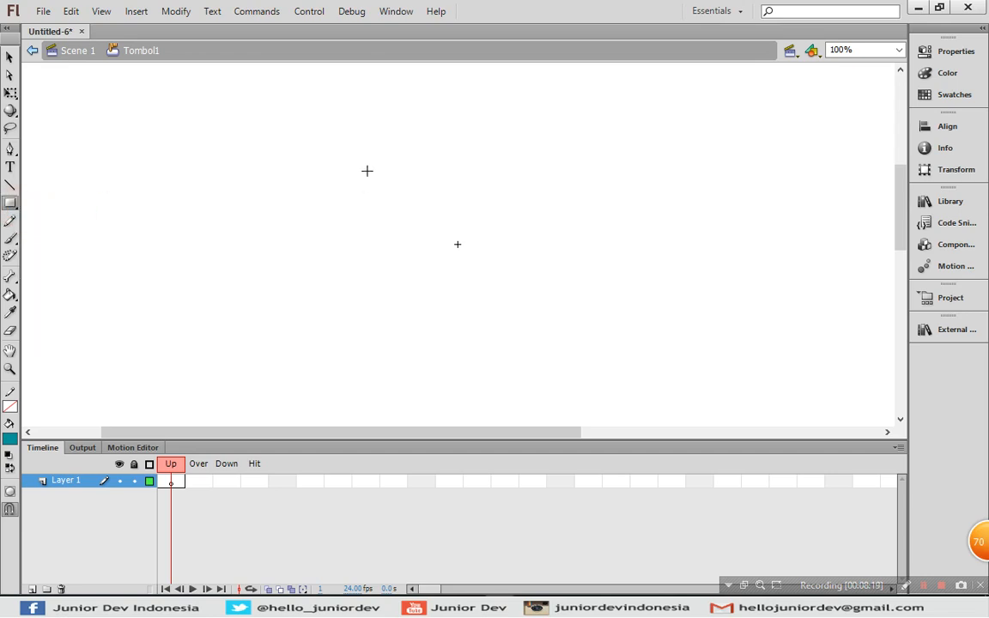
left_click_drag(332, 211, 575, 276)
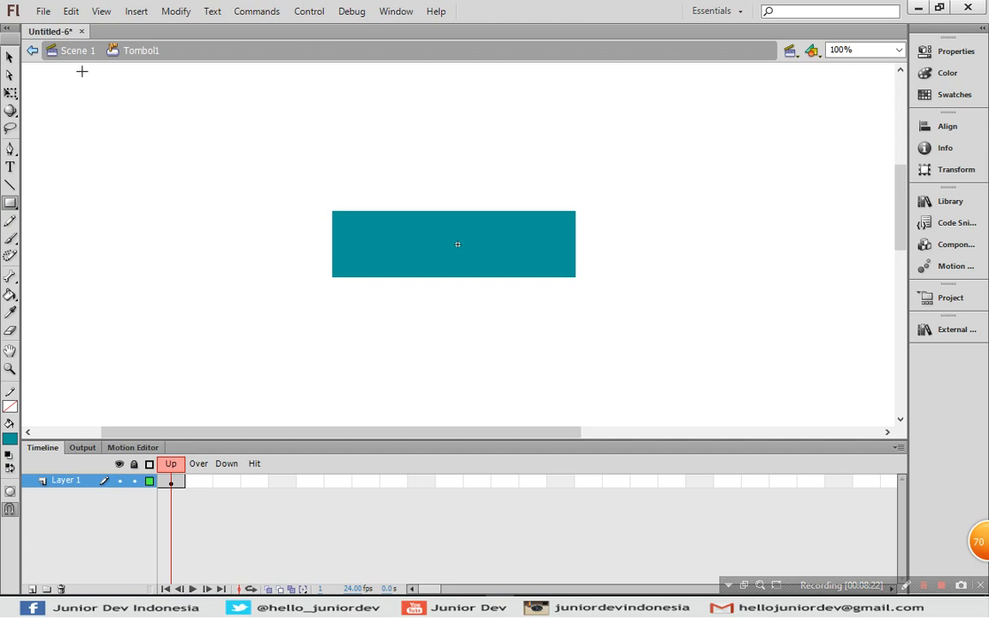
left_click(9, 56)
left_click(209, 211)
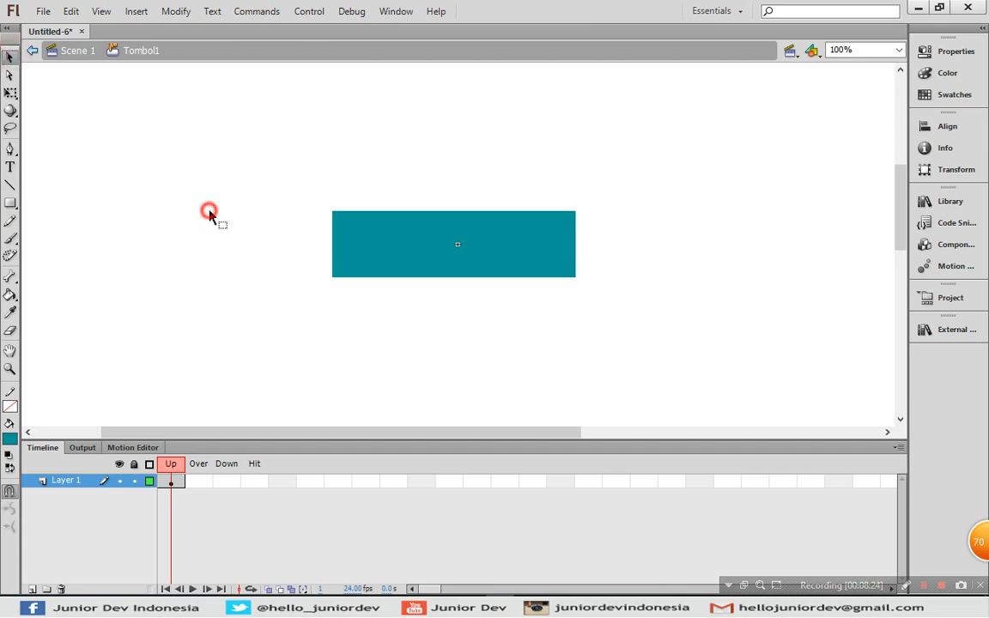
left_click(417, 238)
left_click(243, 289)
left_click(375, 255)
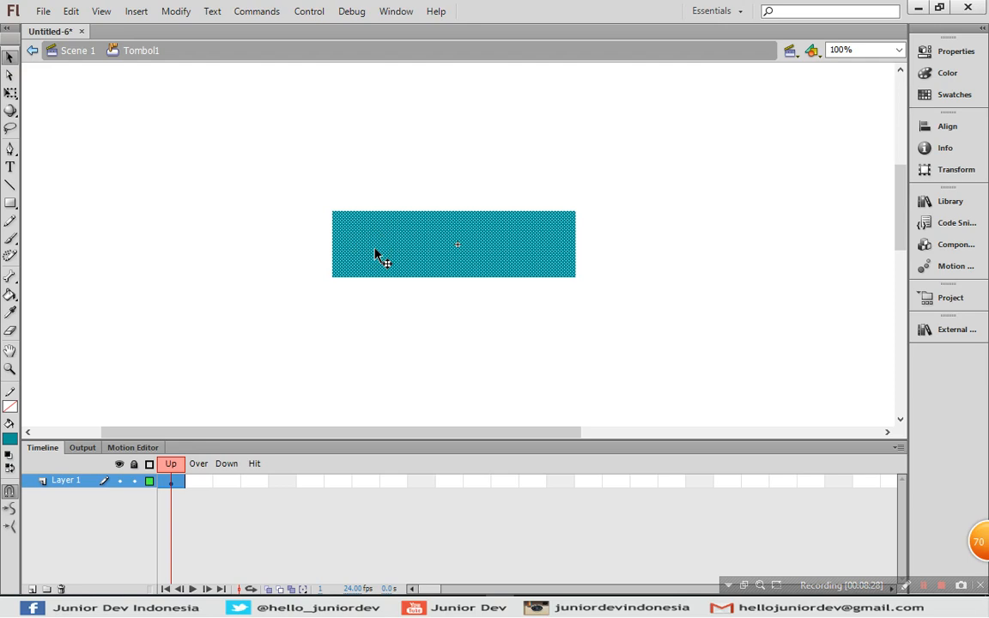
left_click(274, 255)
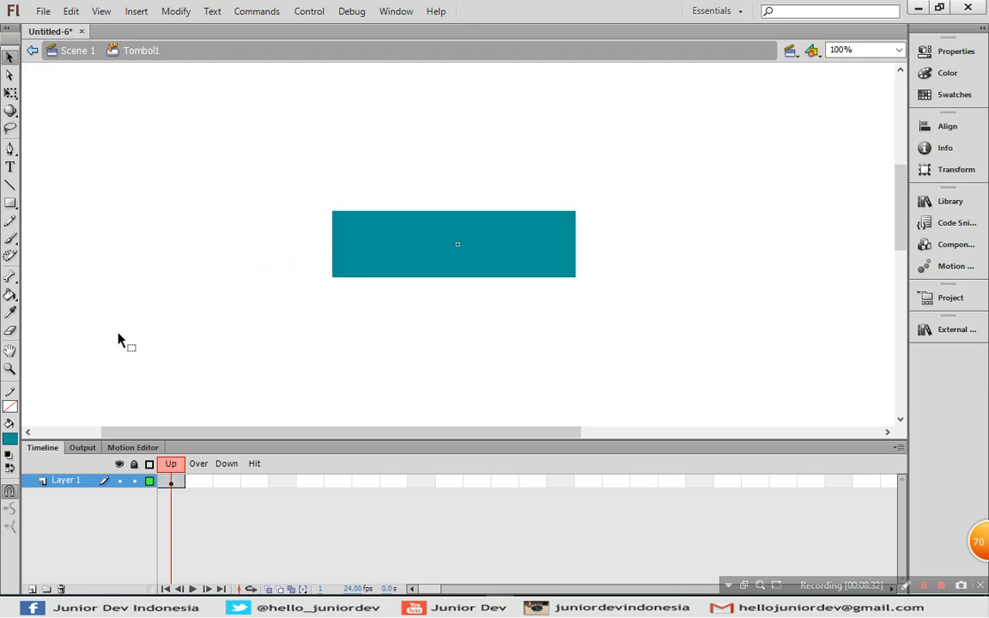
- Change the fill of the rectangle in the Up frame of Tombol1 from teal to green
left_click(10, 438)
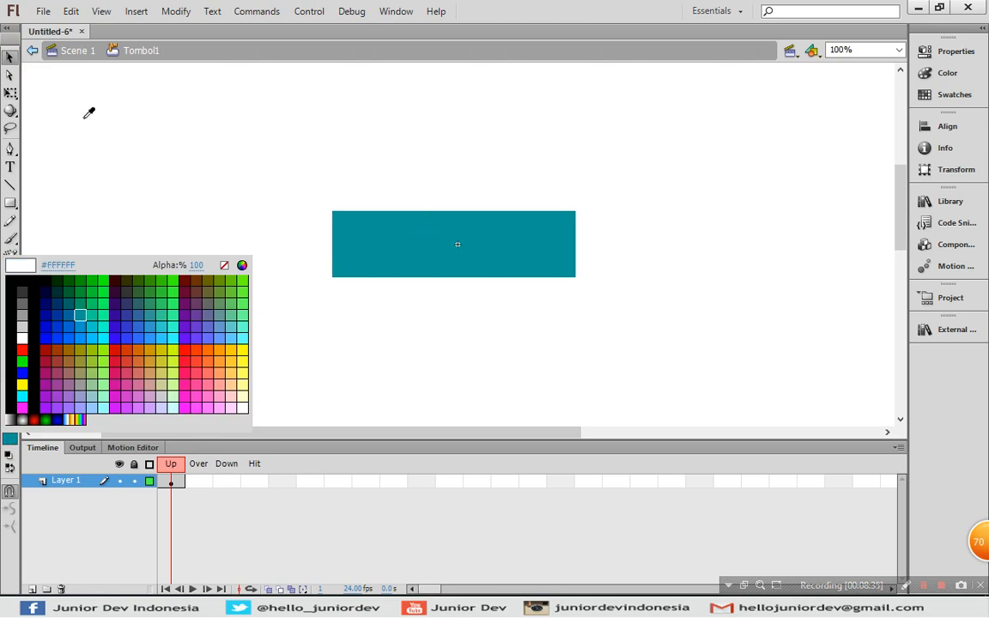
left_click(9, 59)
left_click(459, 270)
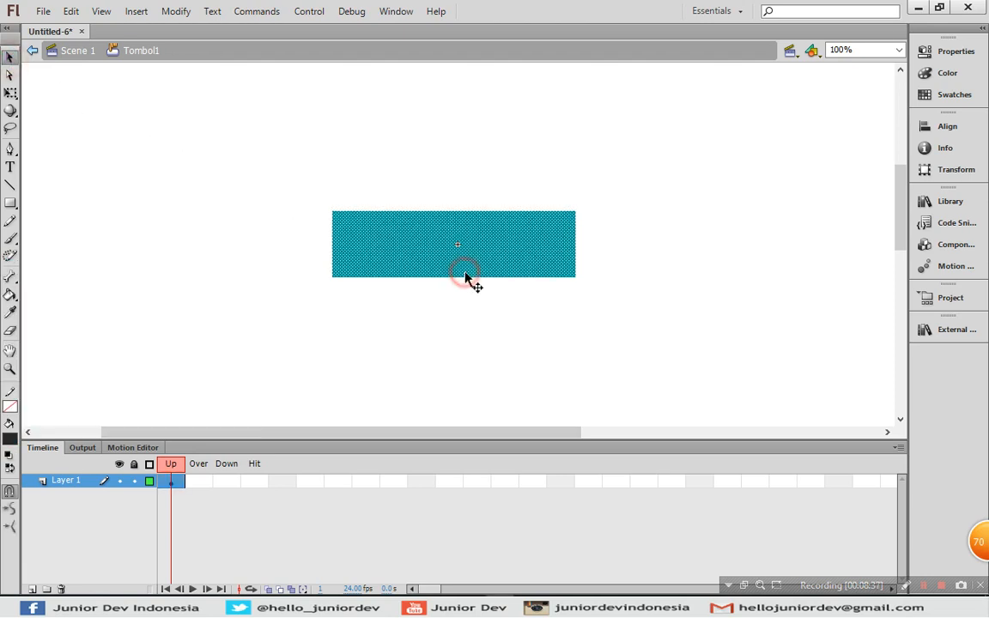
left_click(9, 428)
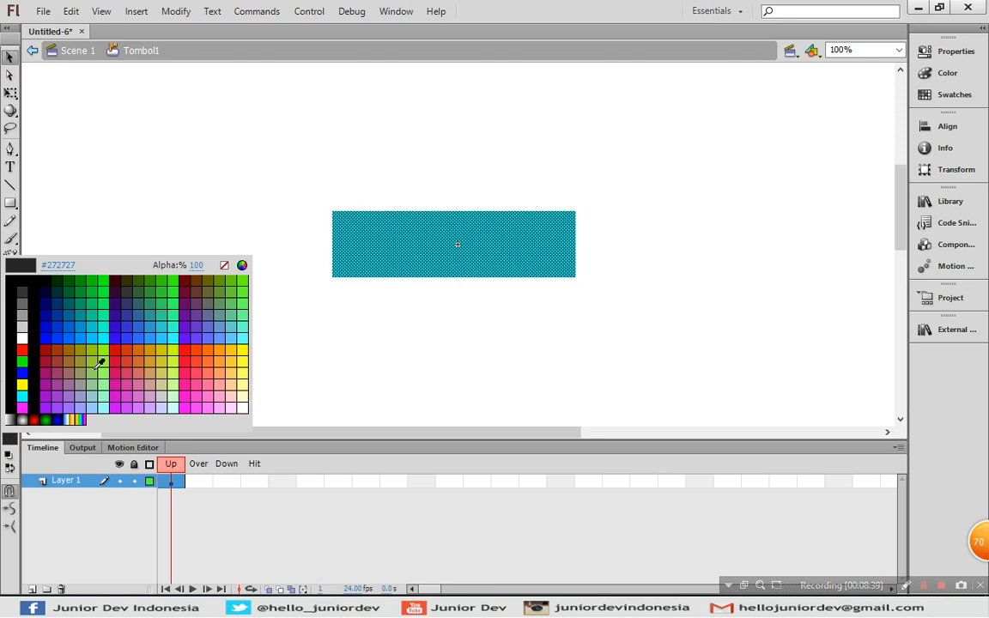
left_click(99, 294)
left_click(169, 320)
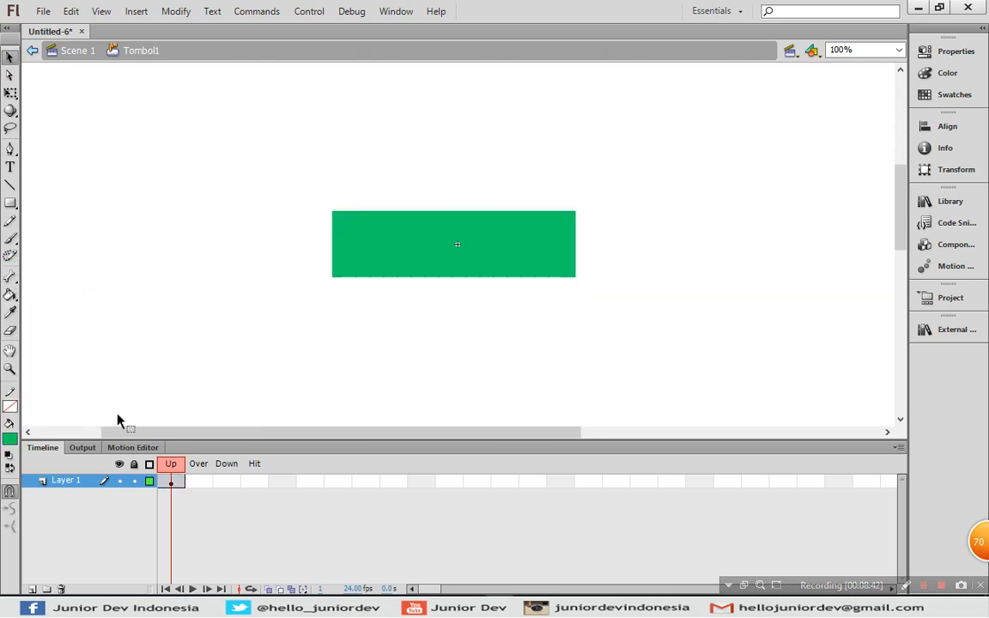
- Insert a keyframe in the Over frame of Tombol1 and fill its rectangle with blue
left_click(199, 483)
right_click(199, 485)
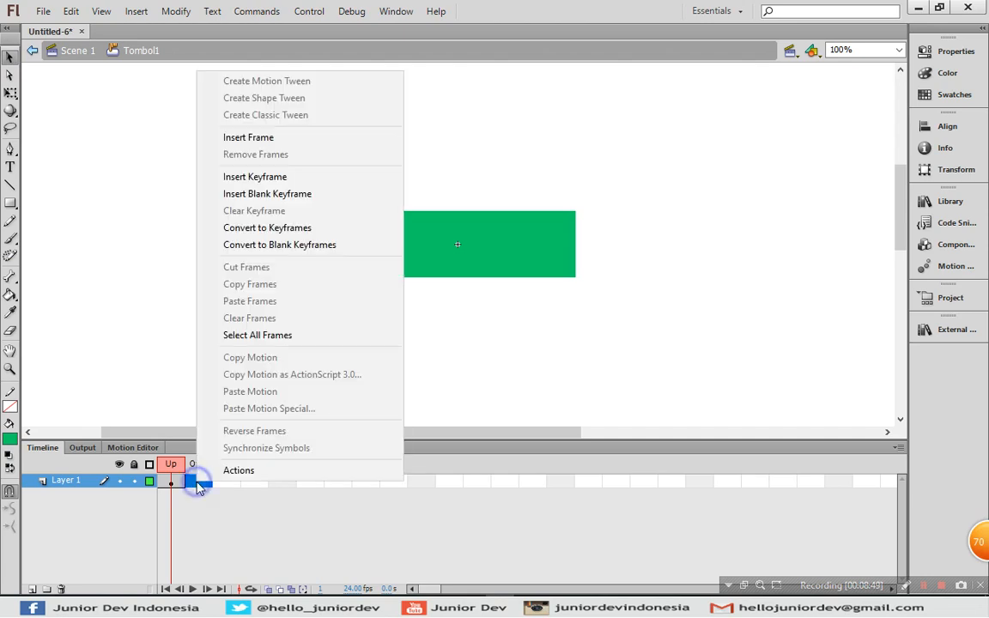
left_click(255, 177)
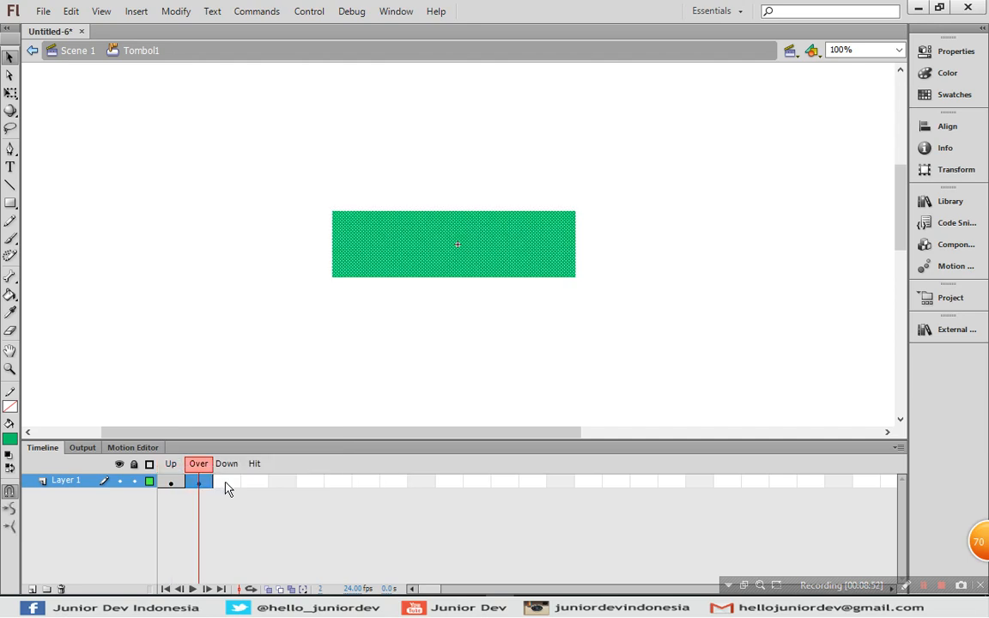
left_click(381, 330)
left_click(391, 255)
left_click(10, 440)
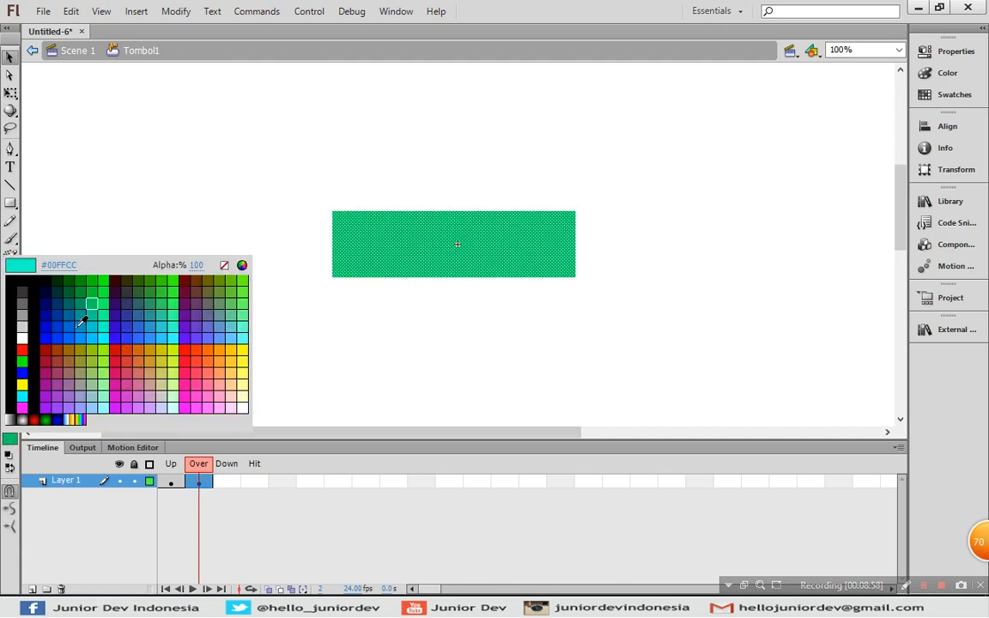
left_click(76, 320)
left_click(233, 344)
- Insert a keyframe in the Down frame of Tombol1 and fill its rectangle with orange
left_click(226, 481)
left_click(228, 483)
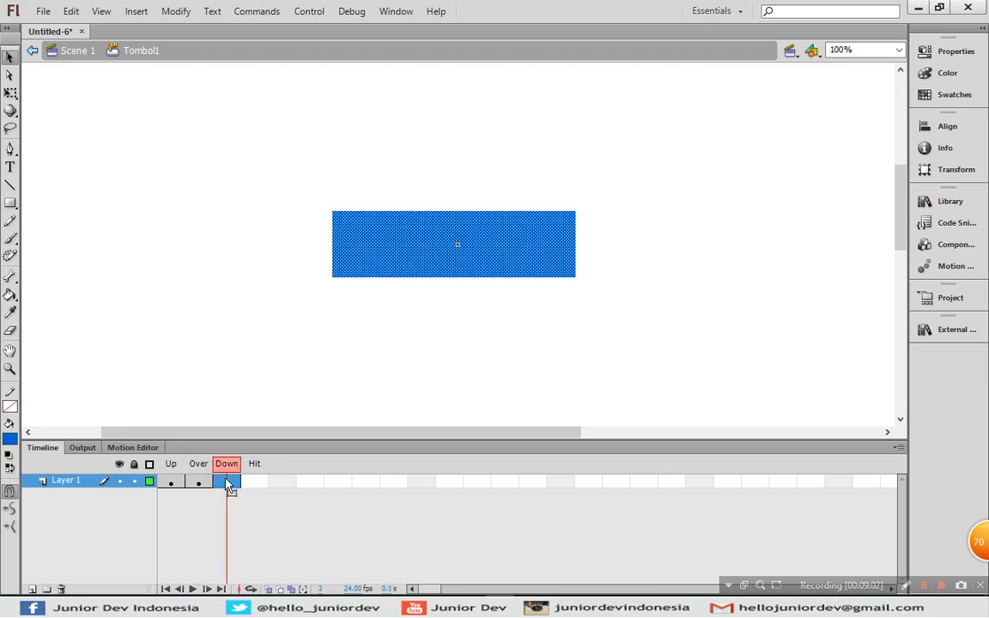
left_click(326, 358)
left_click(383, 268)
left_click(9, 439)
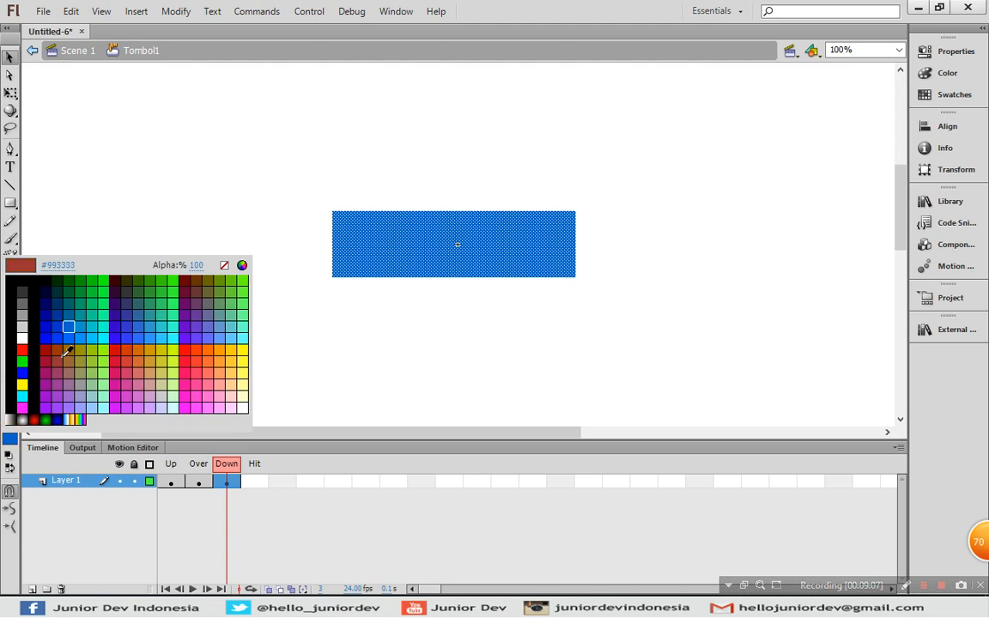
left_click(206, 349)
left_click(294, 281)
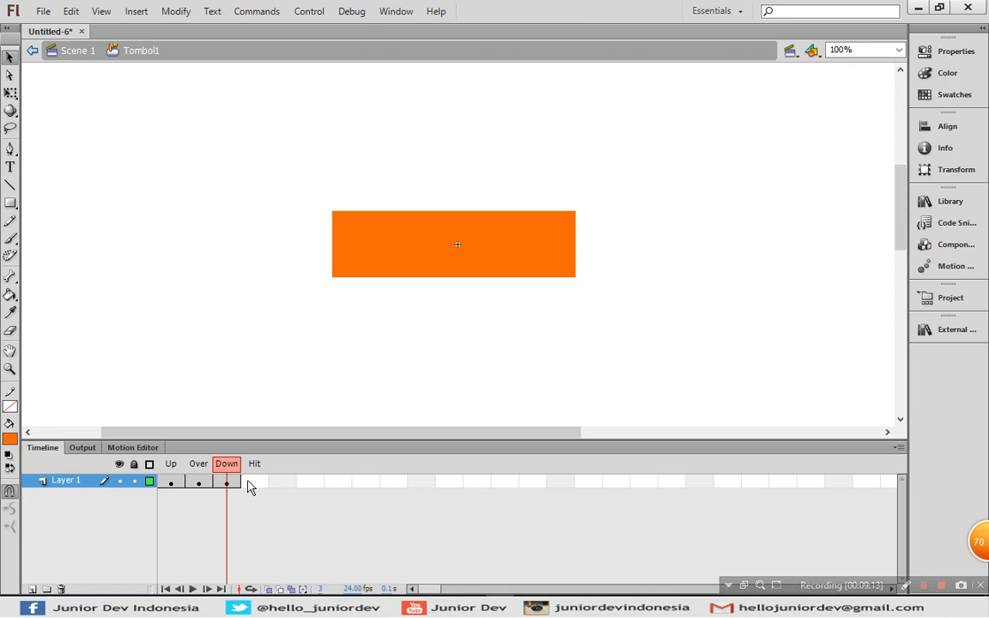
- Return to Scene 1 and place an instance of Tombol1 from the library near the upper edge of the stage
left_click(125, 180)
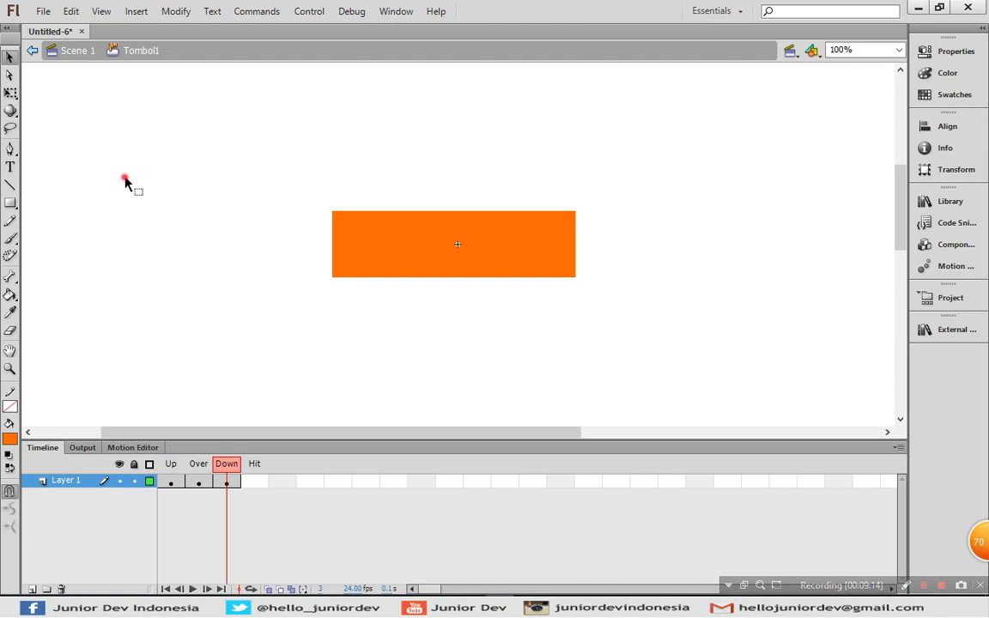
left_click(74, 54)
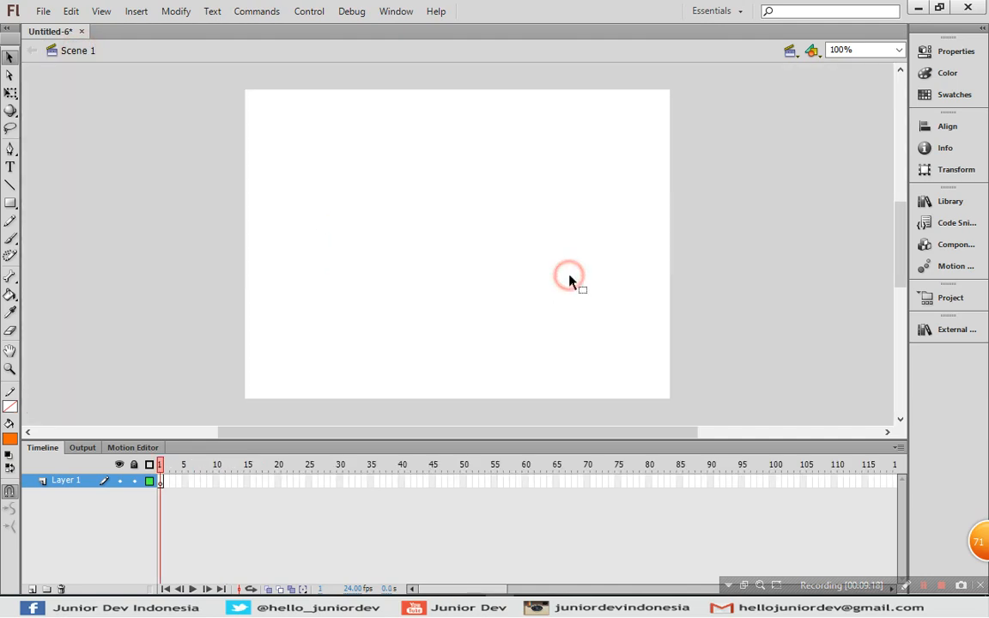
left_click(948, 206)
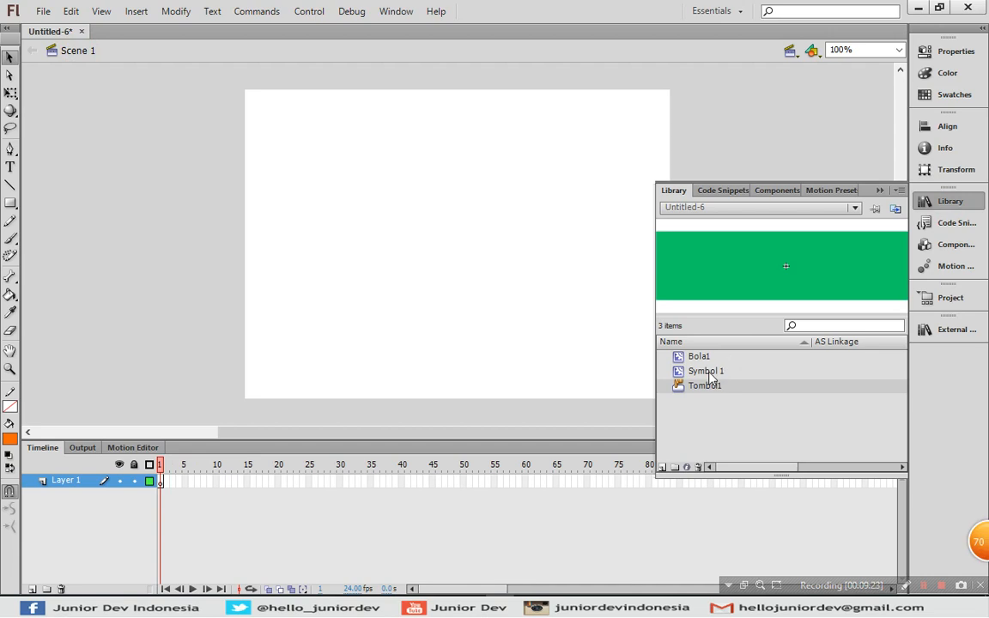
left_click_drag(703, 388, 424, 141)
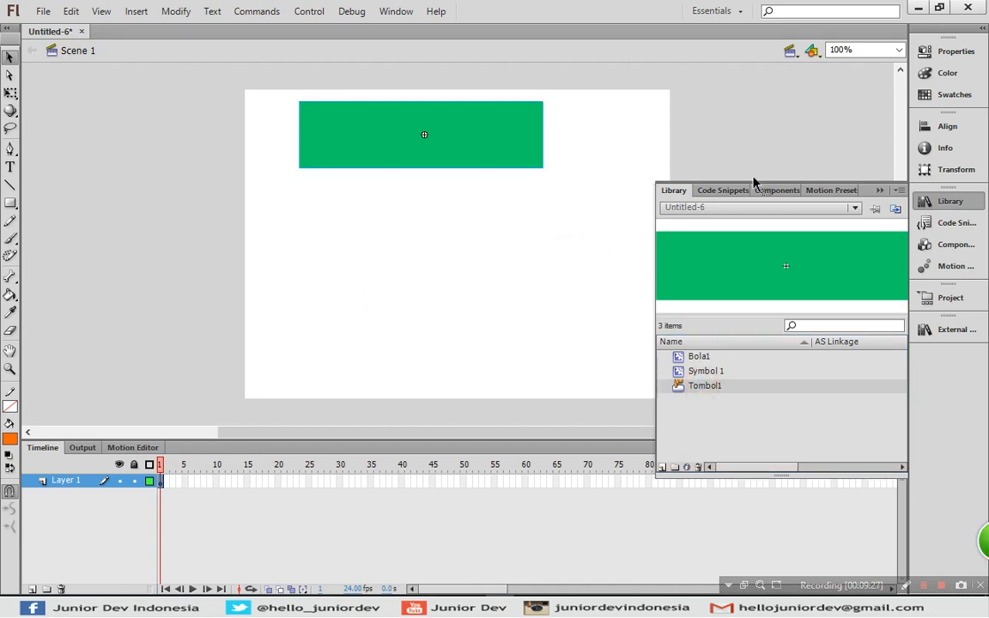
left_click(948, 202)
left_click(575, 232)
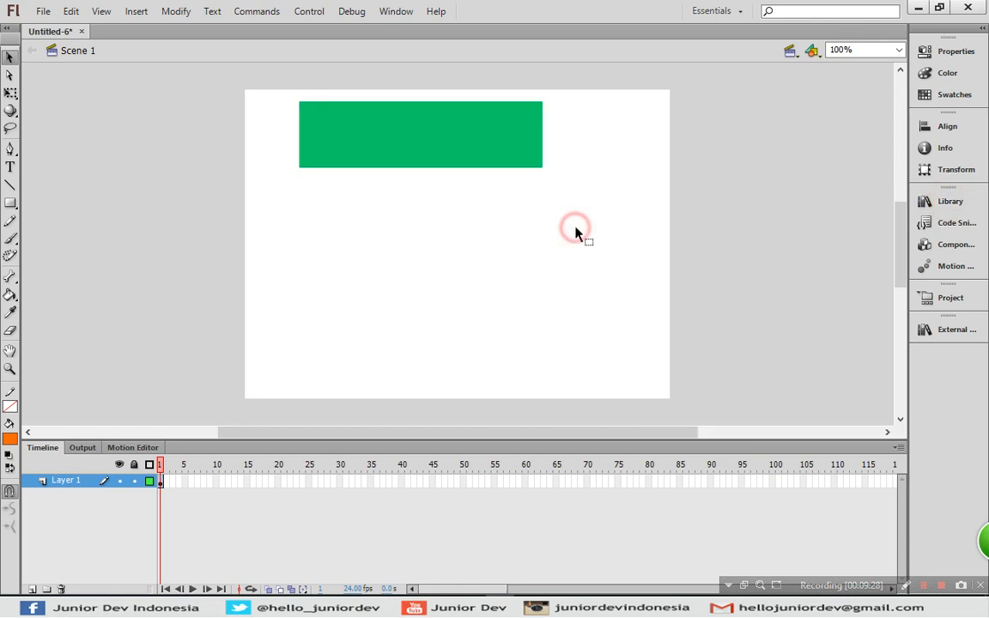
- Test the movie, trying the button's Up, Over and Down states, and close the preview
key("ctrl+Return")
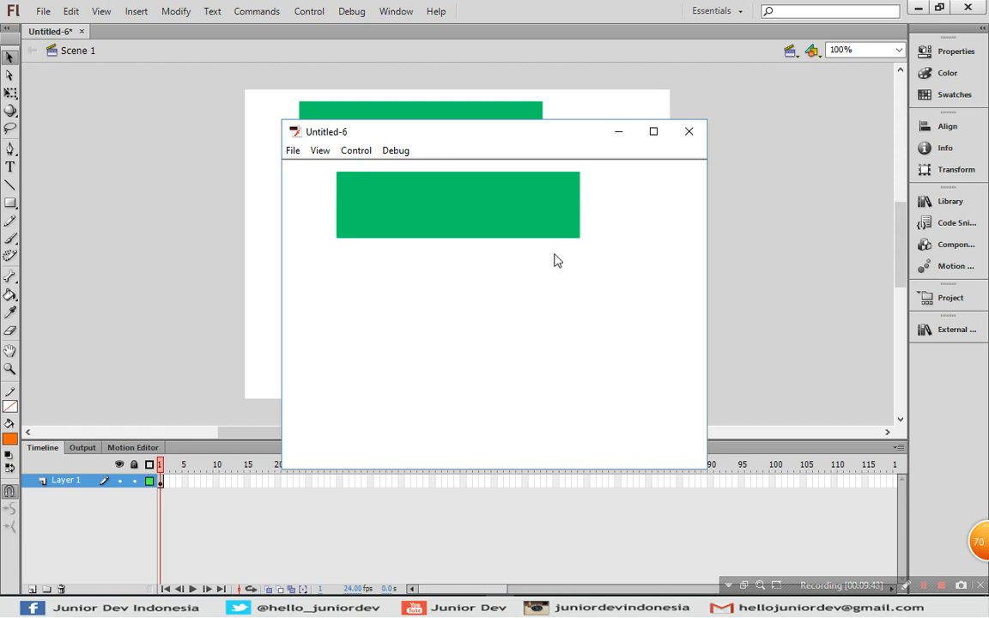
left_click(489, 214)
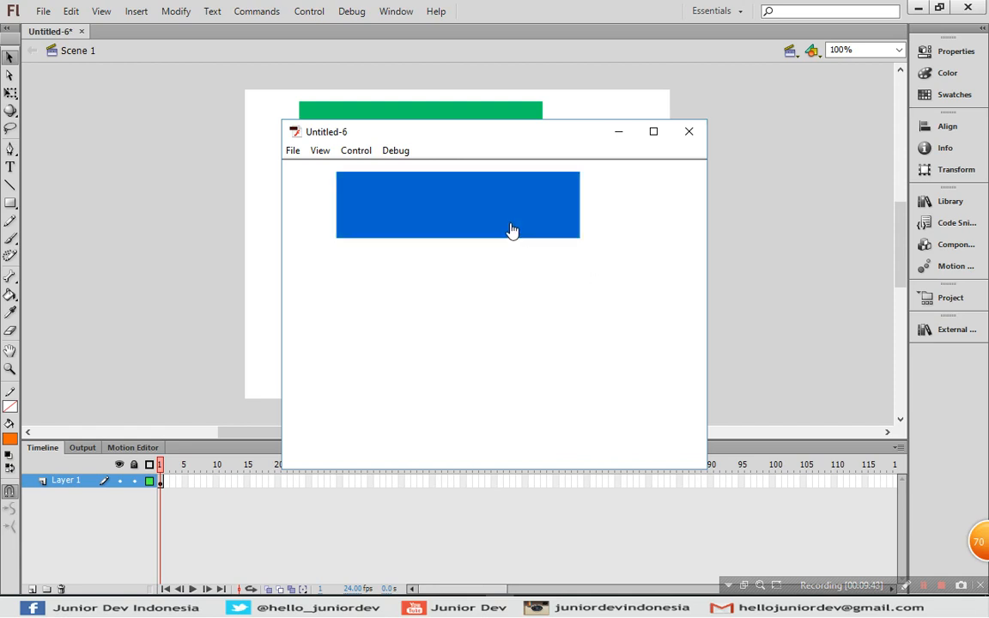
left_click(460, 208)
left_click(615, 229)
left_click(690, 131)
left_click(587, 230)
left_click(368, 284)
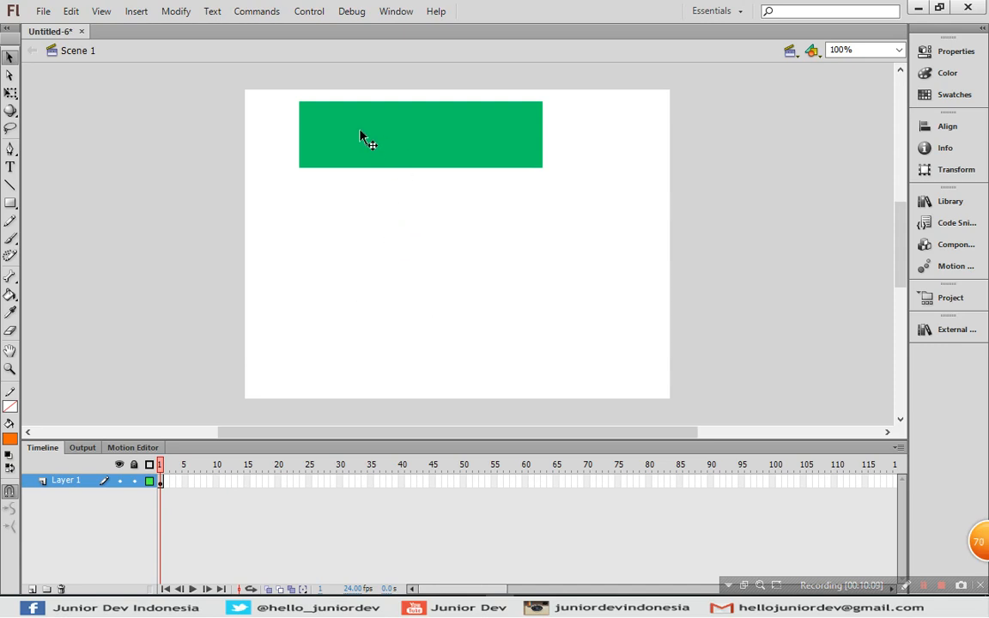
- Edit the Tombol1 button in place and insert a keyframe in its Hit frame
double_click(424, 146)
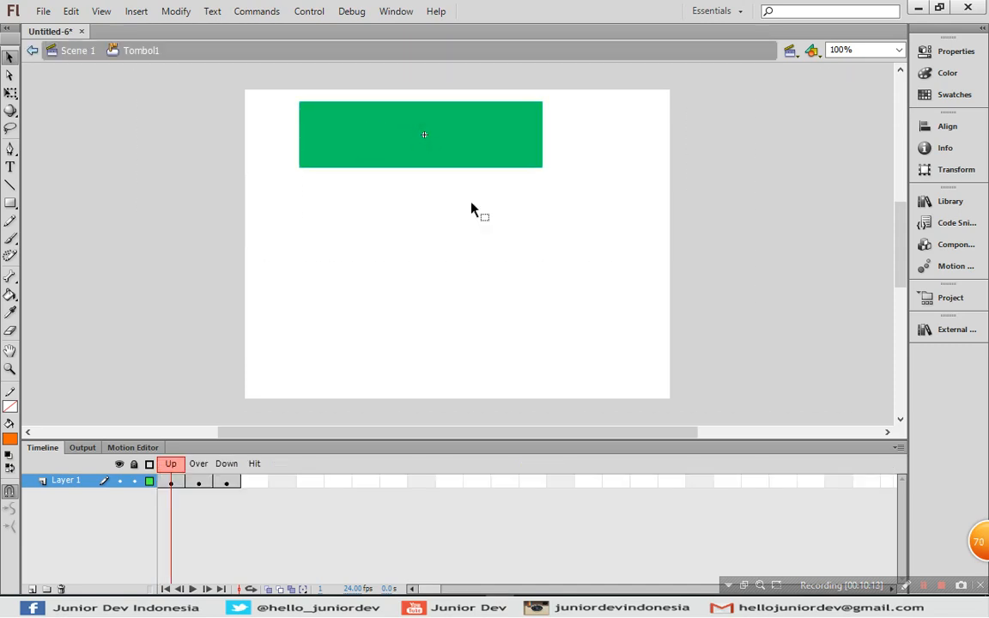
left_click(255, 481)
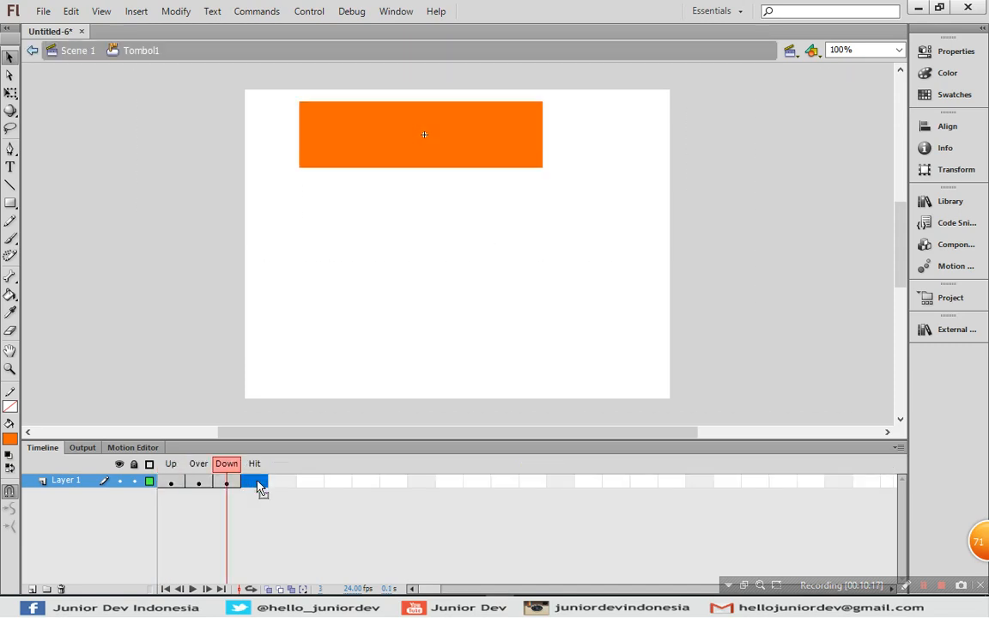
key("F6")
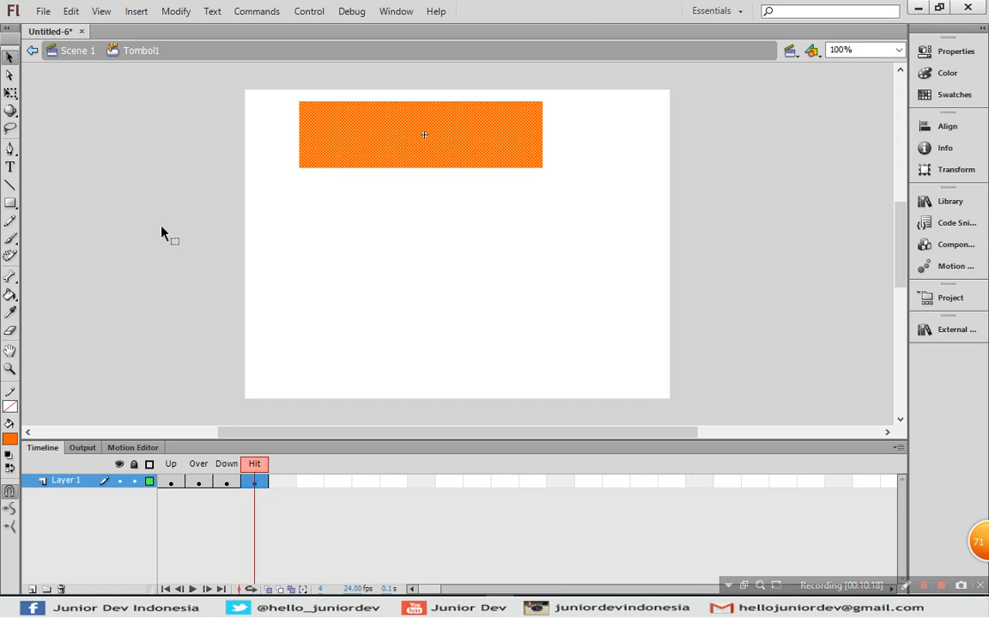
- Enlarge the rectangle in the Hit frame on all sides with Free Transform so it extends beyond the visible button
left_click(11, 95)
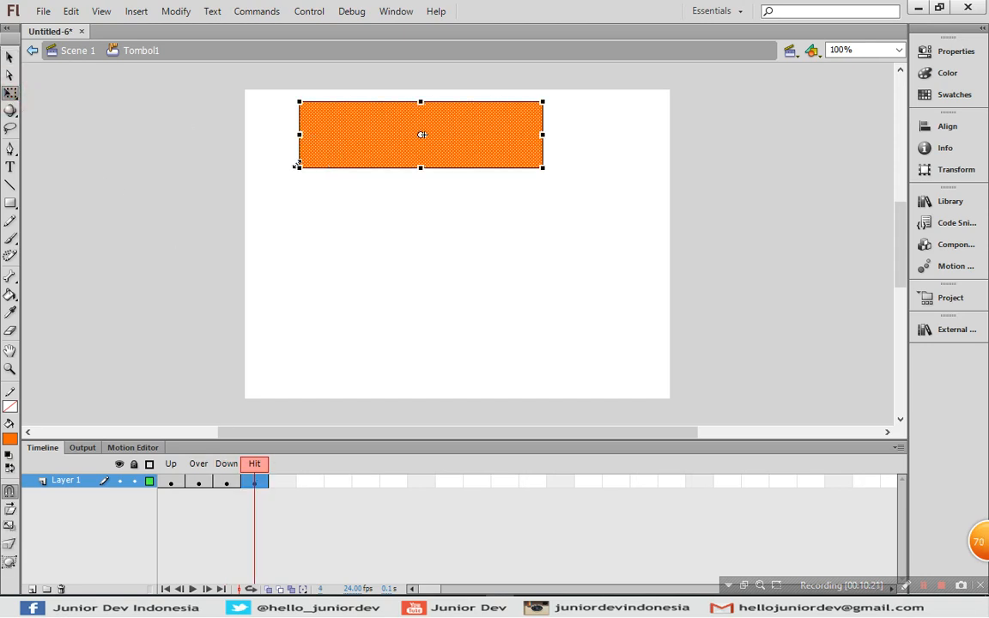
left_click_drag(298, 166, 270, 176)
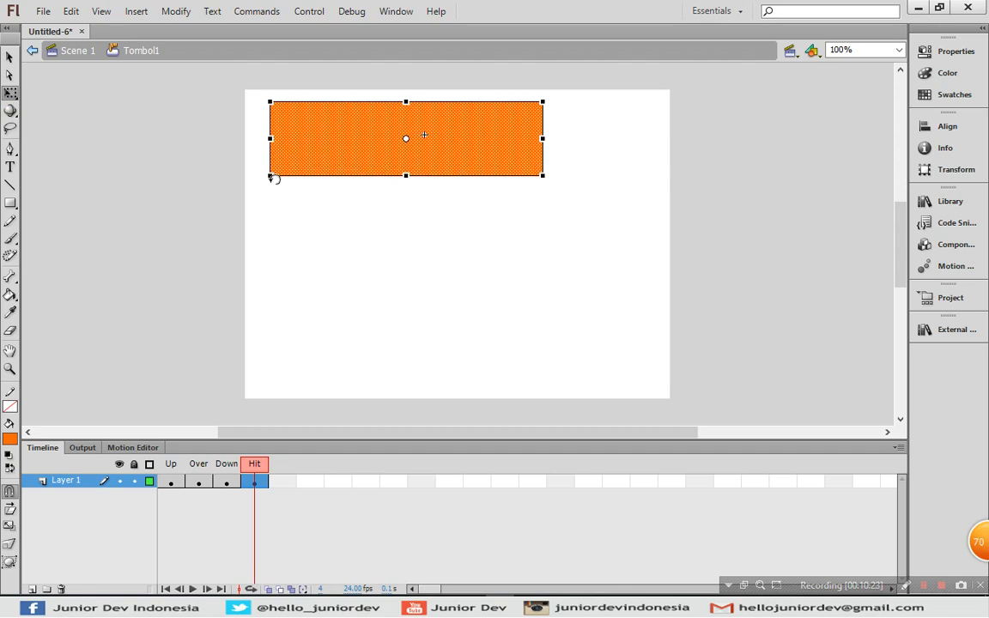
left_click_drag(540, 102, 567, 81)
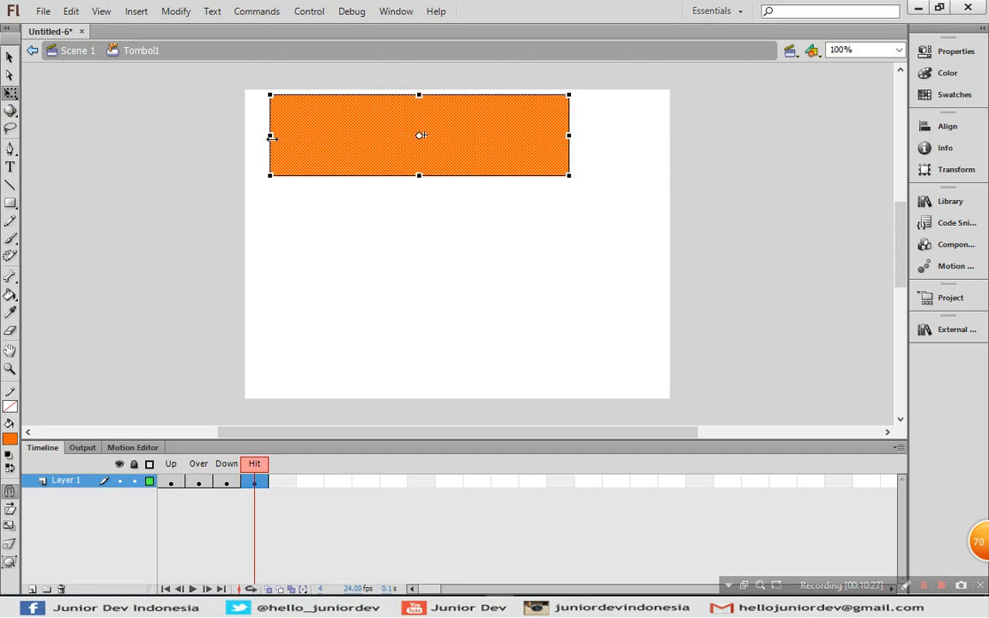
left_click_drag(269, 136, 248, 136)
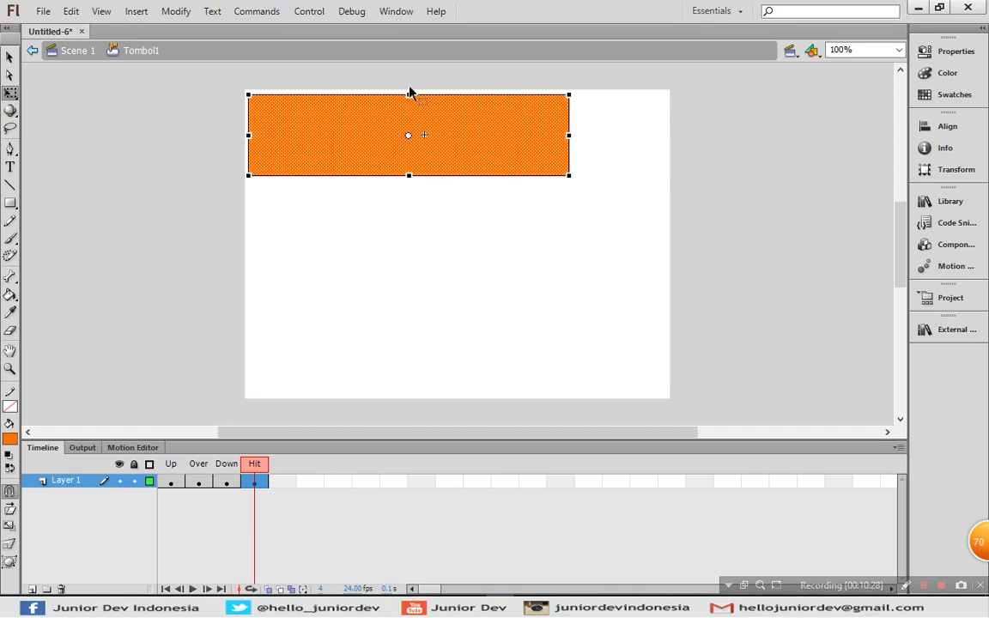
left_click_drag(409, 93, 407, 87)
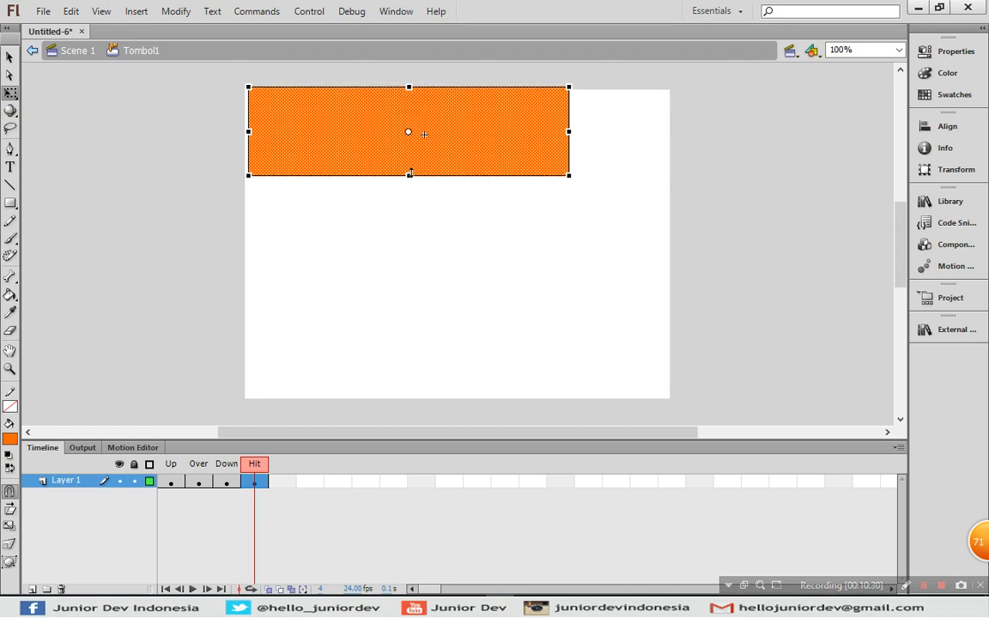
left_click_drag(409, 176, 409, 181)
left_click(371, 212)
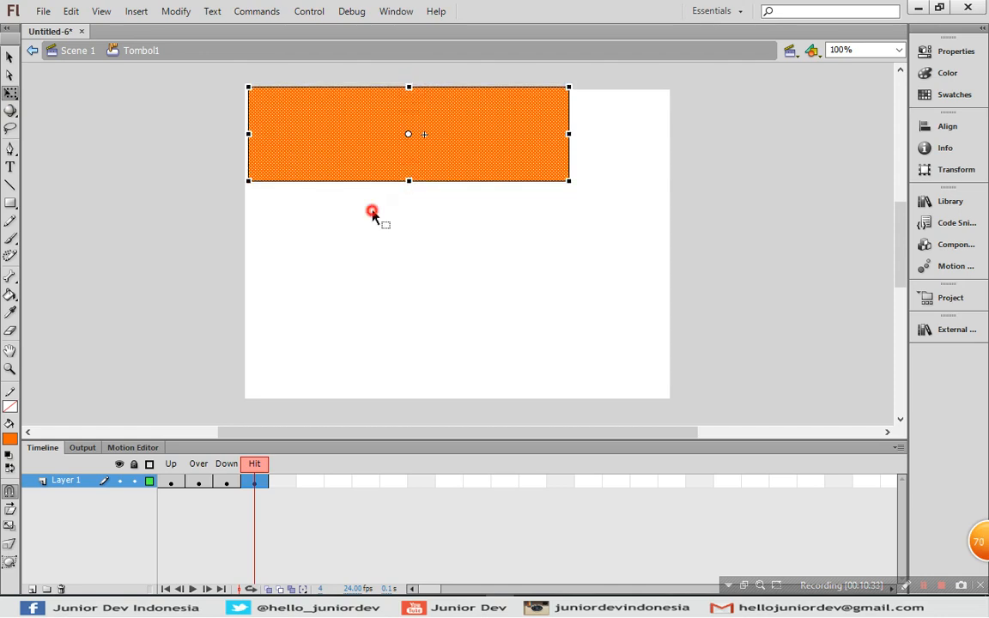
- Return to Scene 1 and test the movie, trying the enlarged hit area just outside the button's edges, and close the preview
left_click(77, 52)
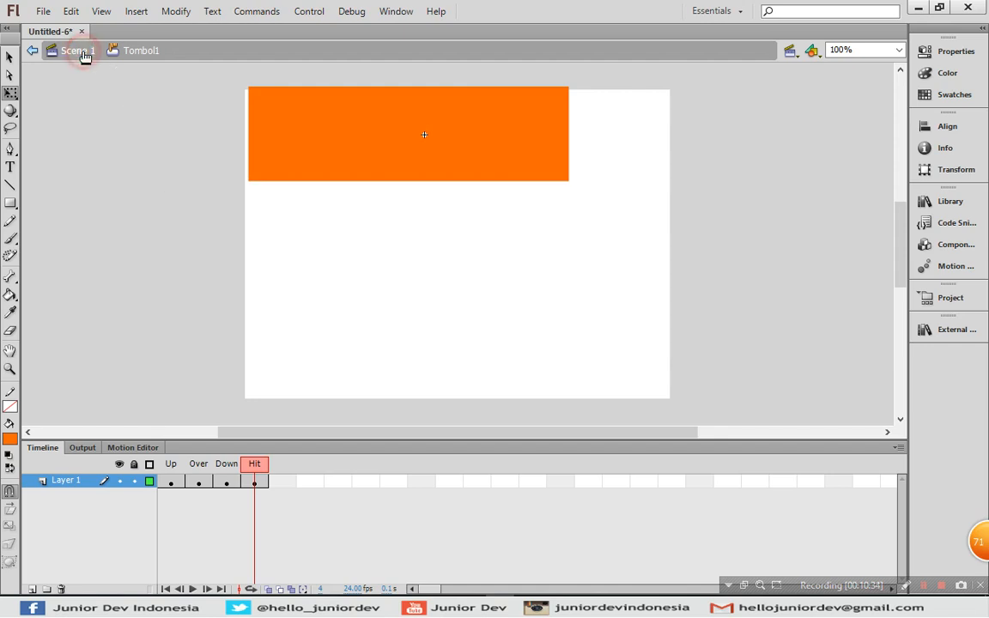
left_click(649, 210)
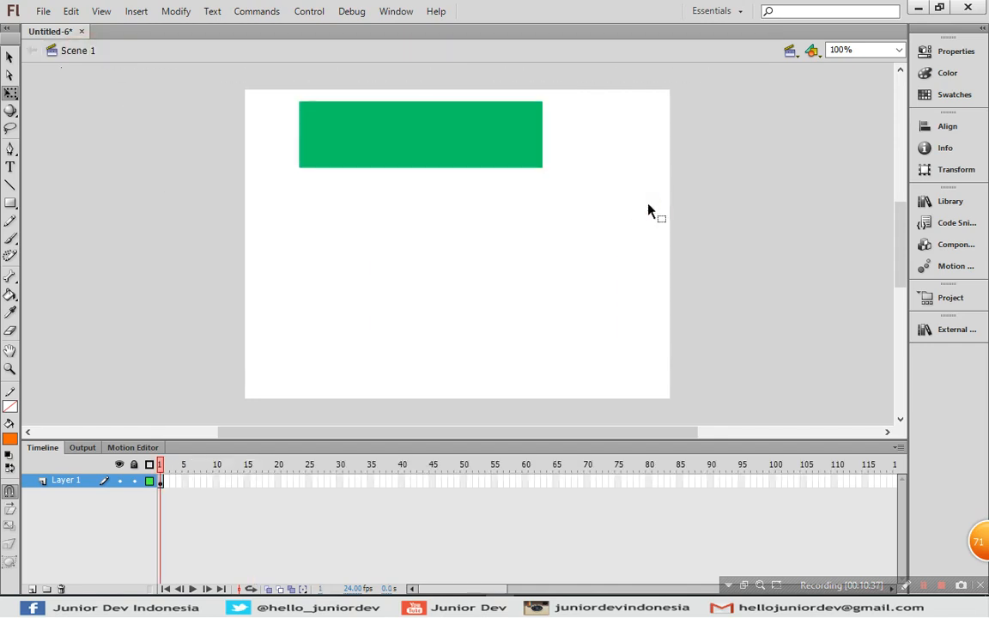
key("ctrl+Return")
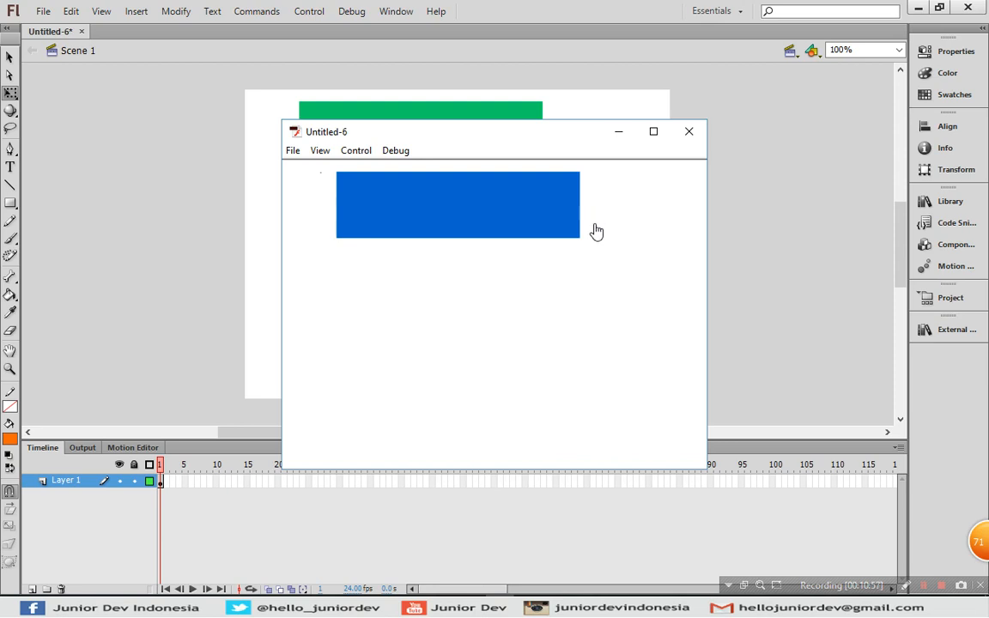
left_click(454, 251)
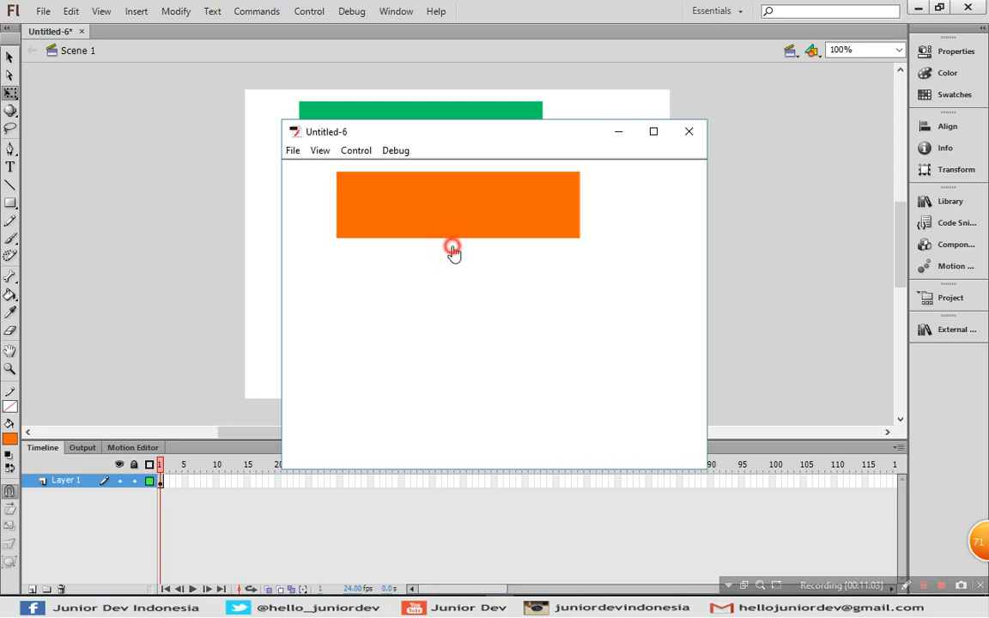
left_click(454, 251)
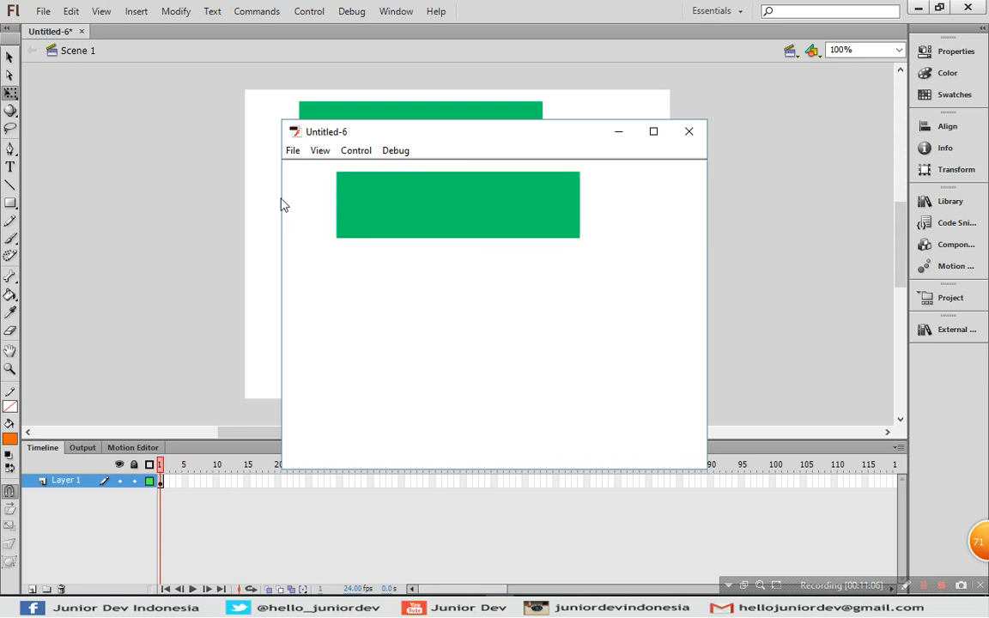
left_click(317, 204)
left_click(594, 209)
left_click(594, 209)
left_click(594, 208)
left_click(653, 197)
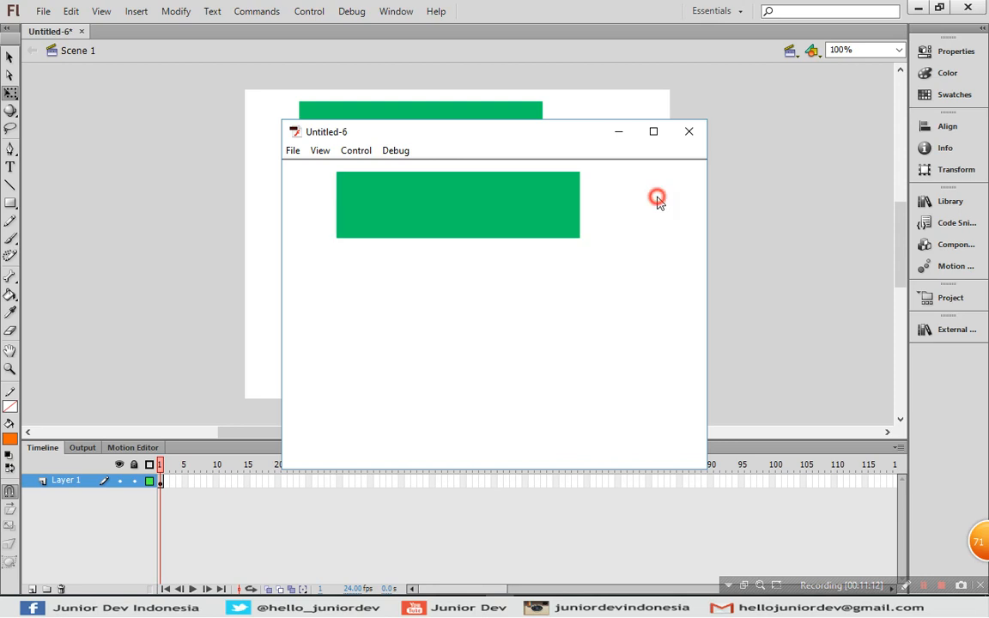
left_click(688, 131)
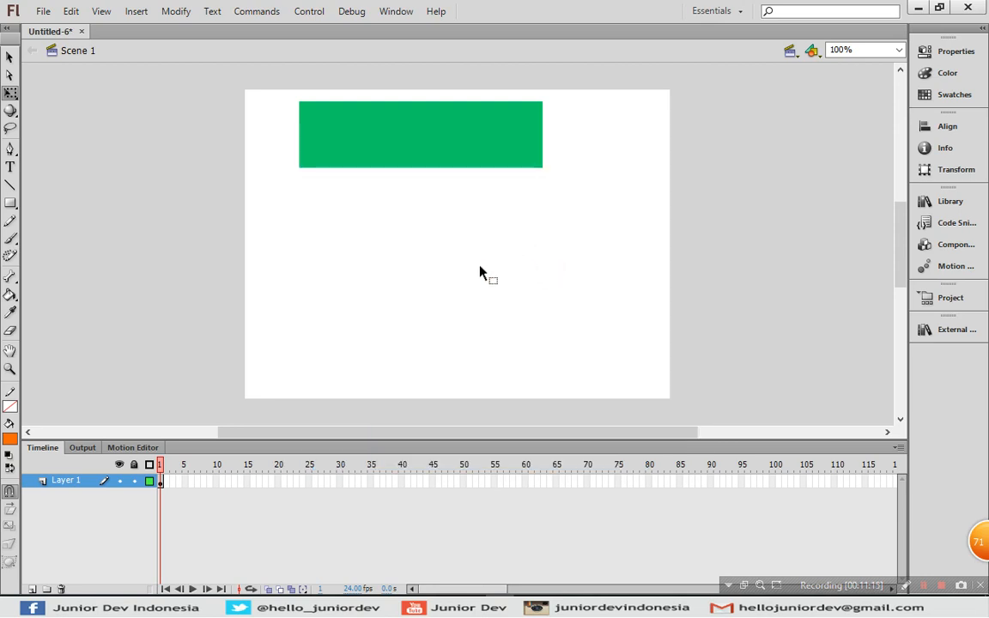
- Delete the green Tombol1 button instance from the stage
left_click(936, 201)
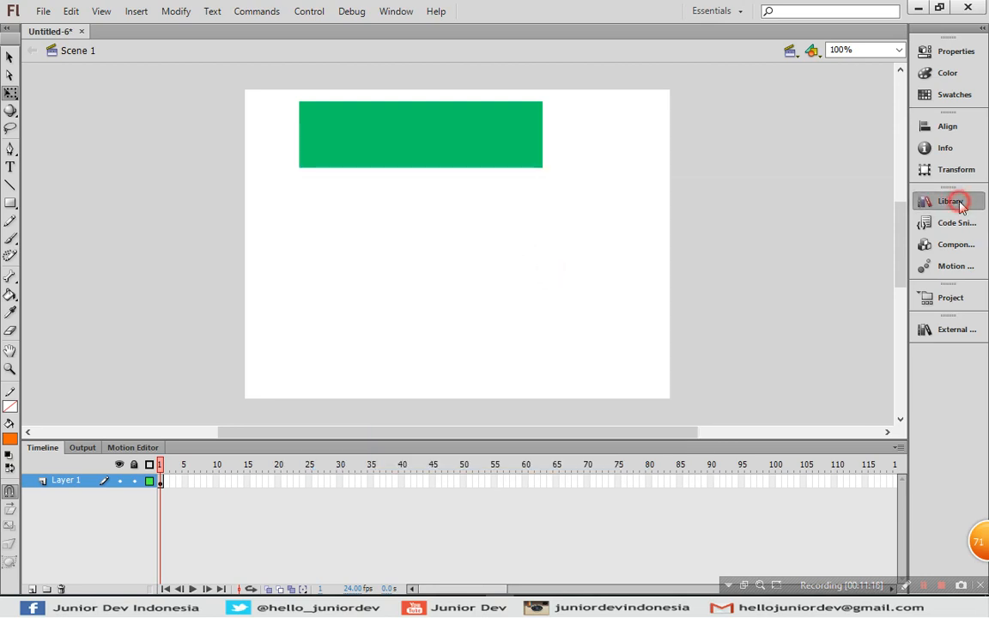
left_click(484, 250)
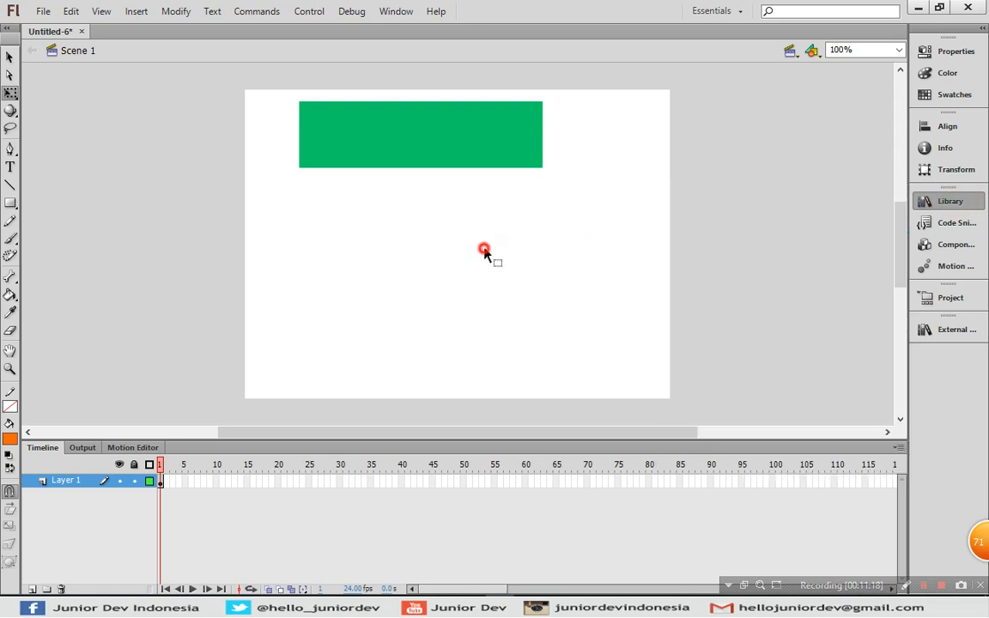
left_click(439, 143)
key("Delete")
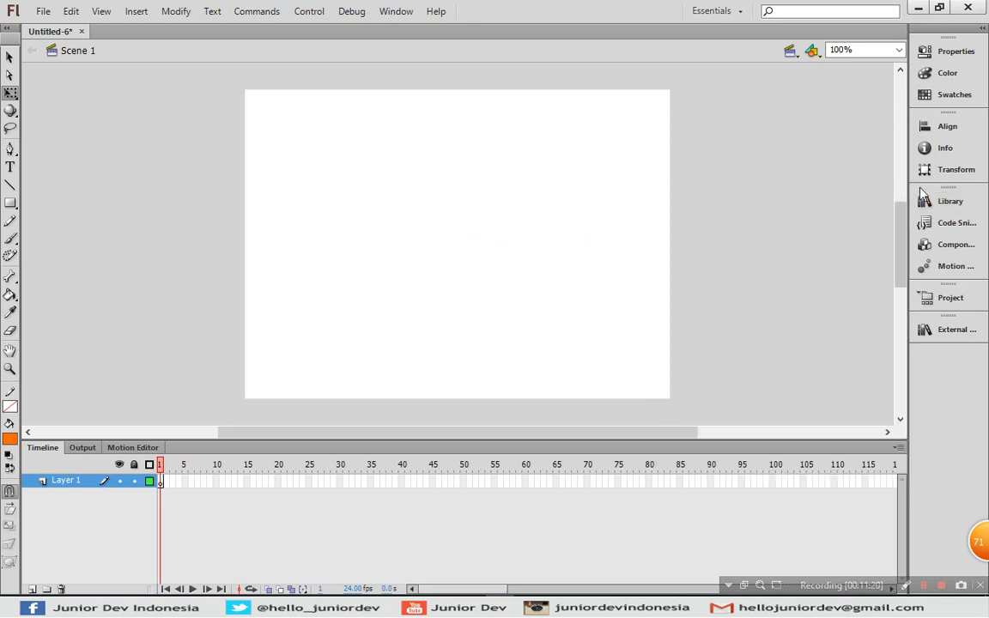
- Place a new Tombol1 instance on the stage from the library and delete it again
left_click(944, 201)
left_click_drag(691, 385, 485, 282)
left_click(419, 199)
left_click(434, 284)
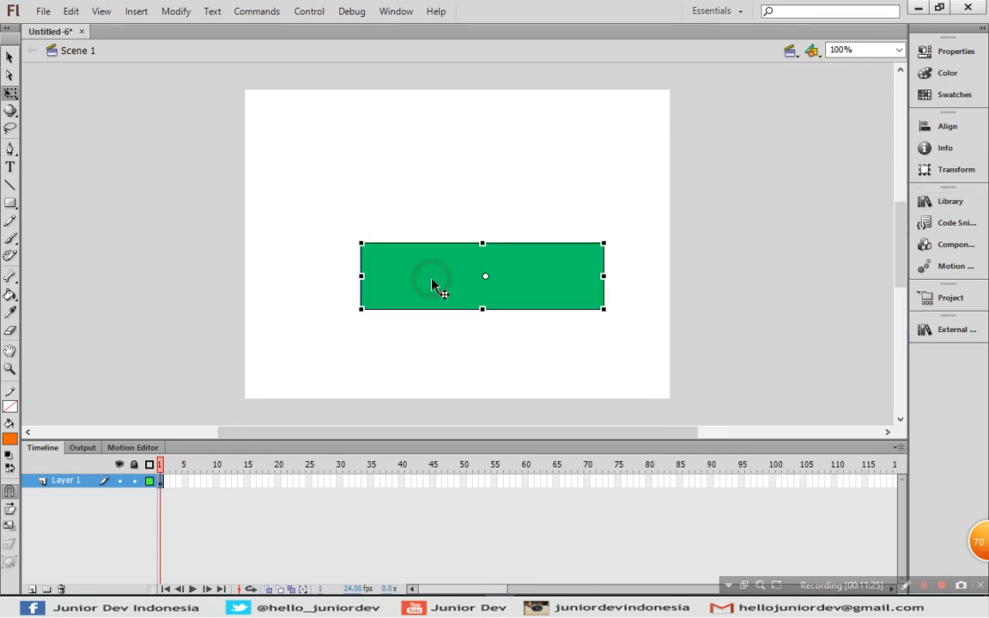
key("Delete")
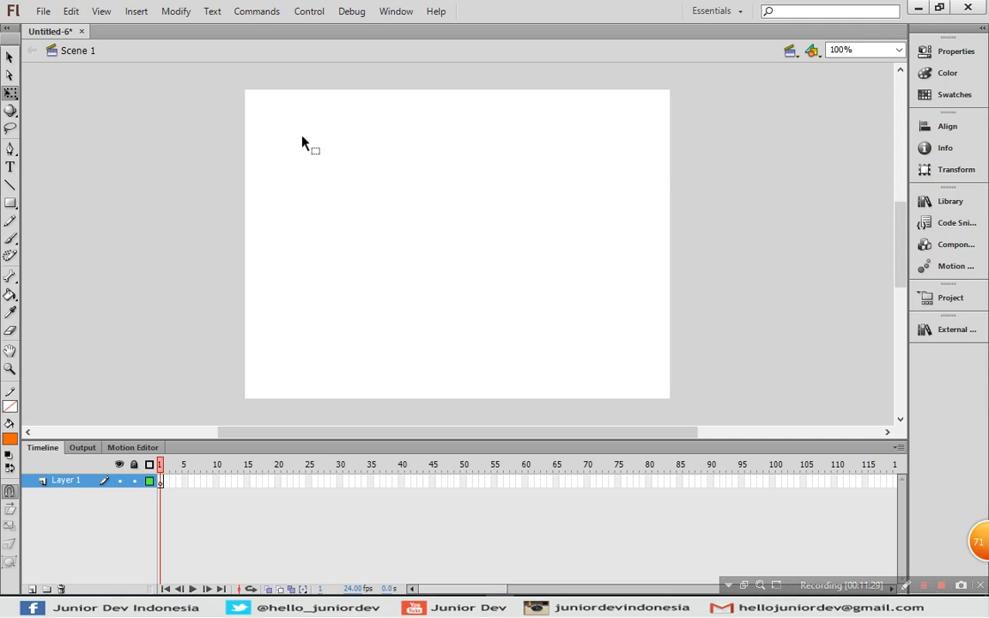
- Create a new symbol named Symbol 2 with the type Graphic
left_click(130, 12)
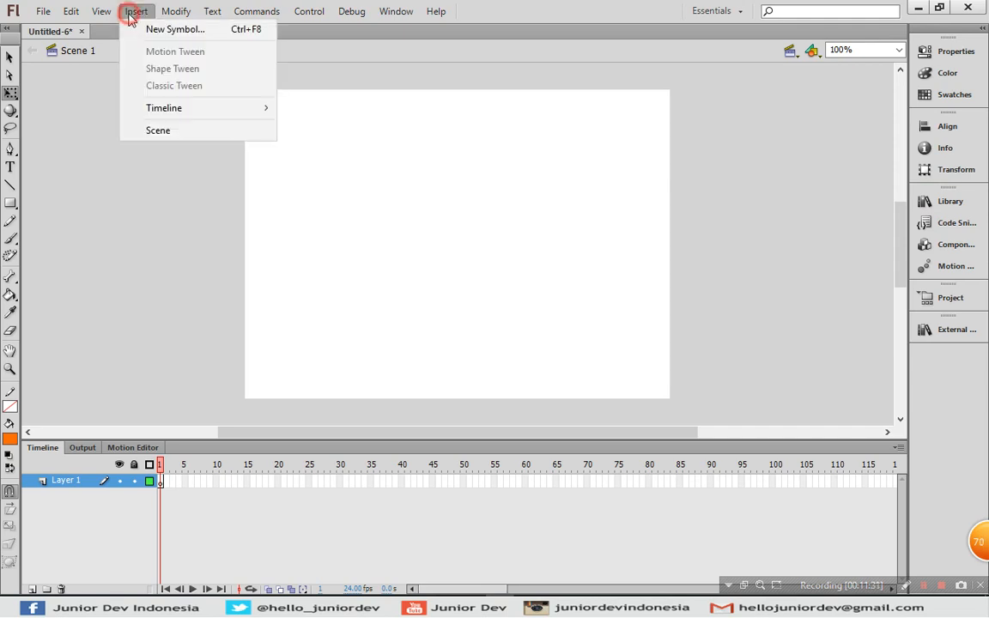
left_click(152, 31)
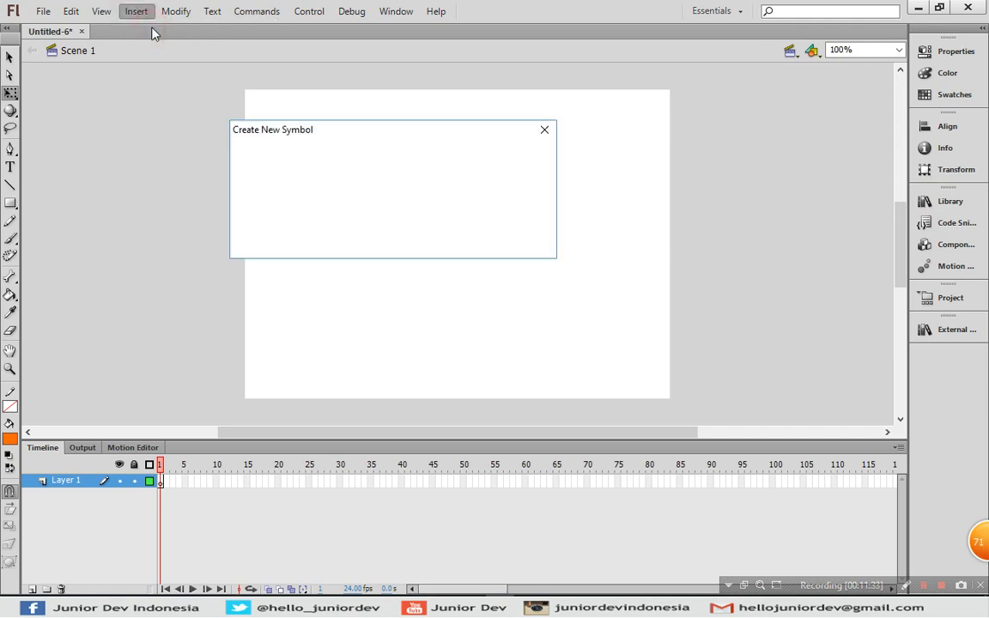
left_click(329, 191)
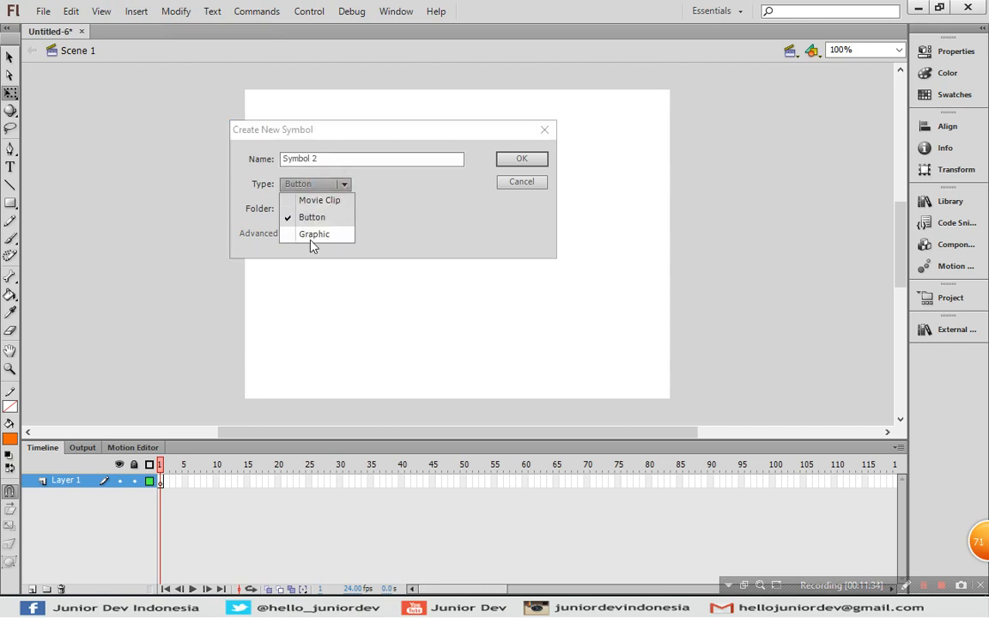
left_click(310, 235)
left_click(515, 161)
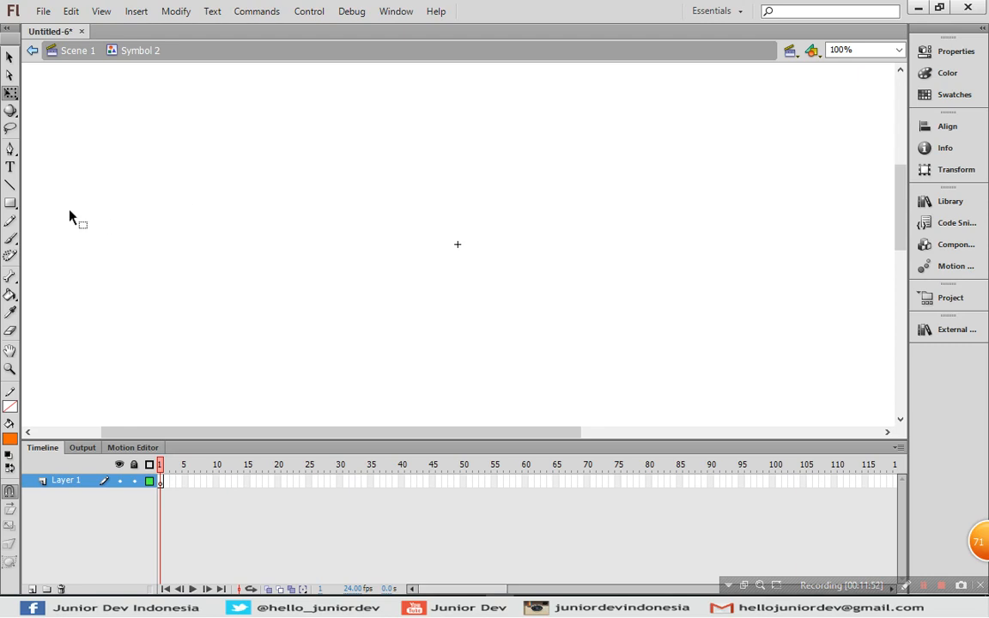
- Draw an orange circle about 110 px across, to the left of Symbol 2's registration point, with the Oval tool
left_click(11, 204)
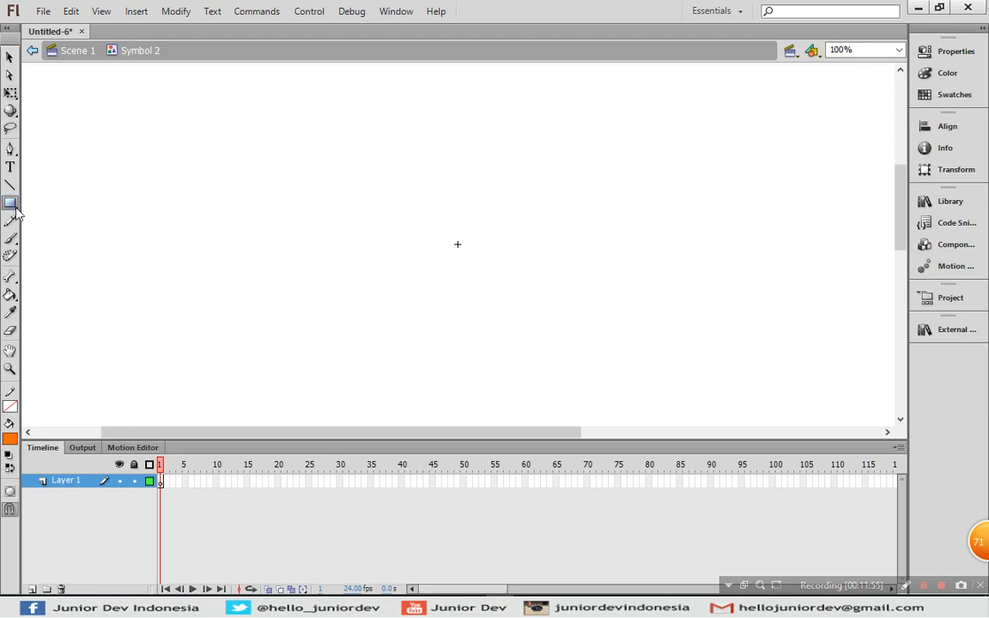
left_click(52, 220)
left_click_drag(308, 213, 391, 270)
left_click(9, 57)
left_click(230, 274)
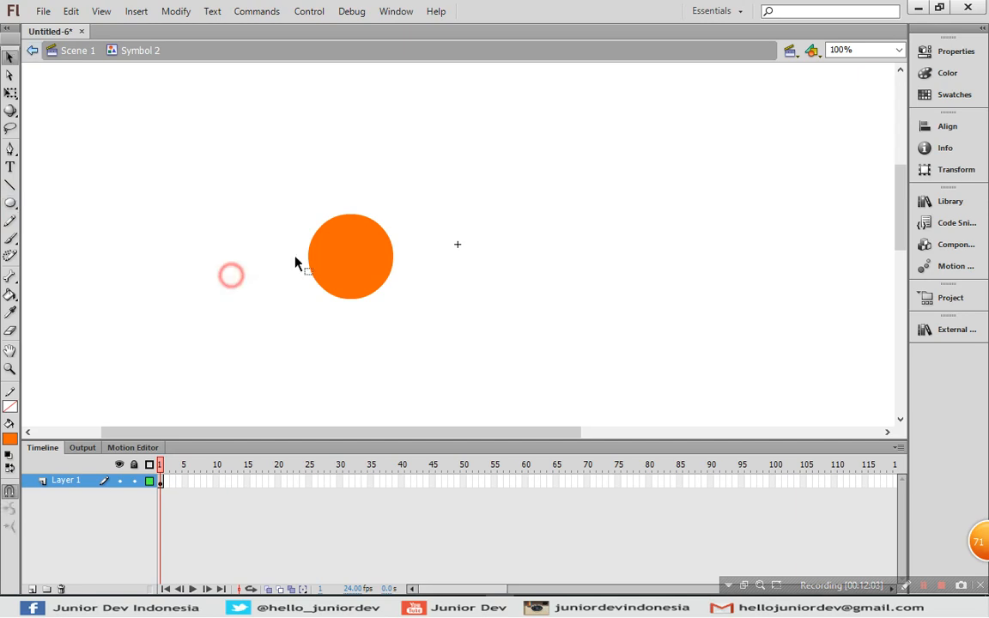
- Create a motion tween on the circle, converting it to a symbol, and move it horizontally past the registration point at frame 24
left_click(355, 259)
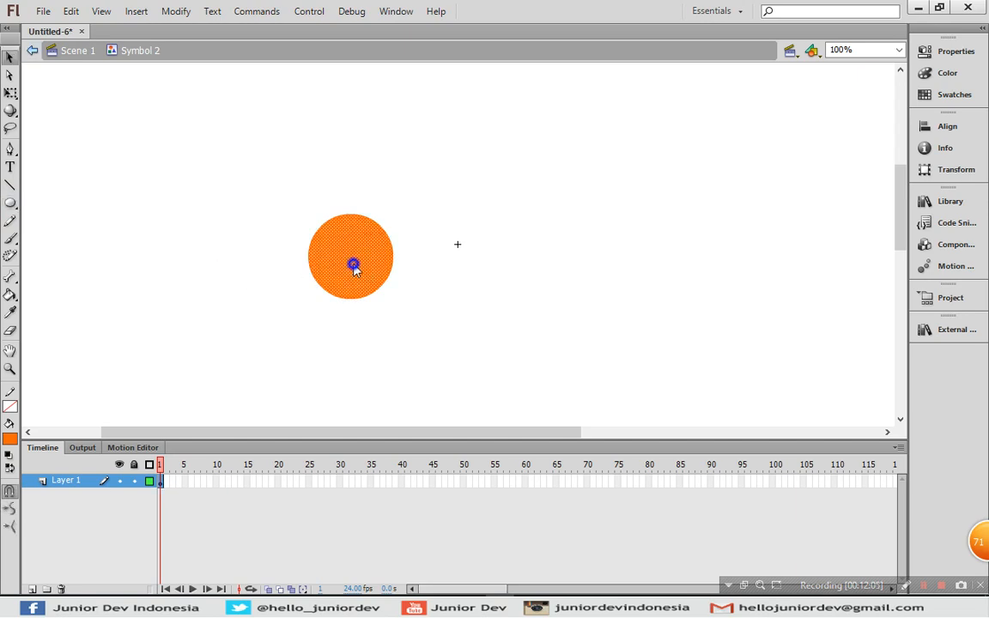
right_click(353, 266)
left_click(402, 240)
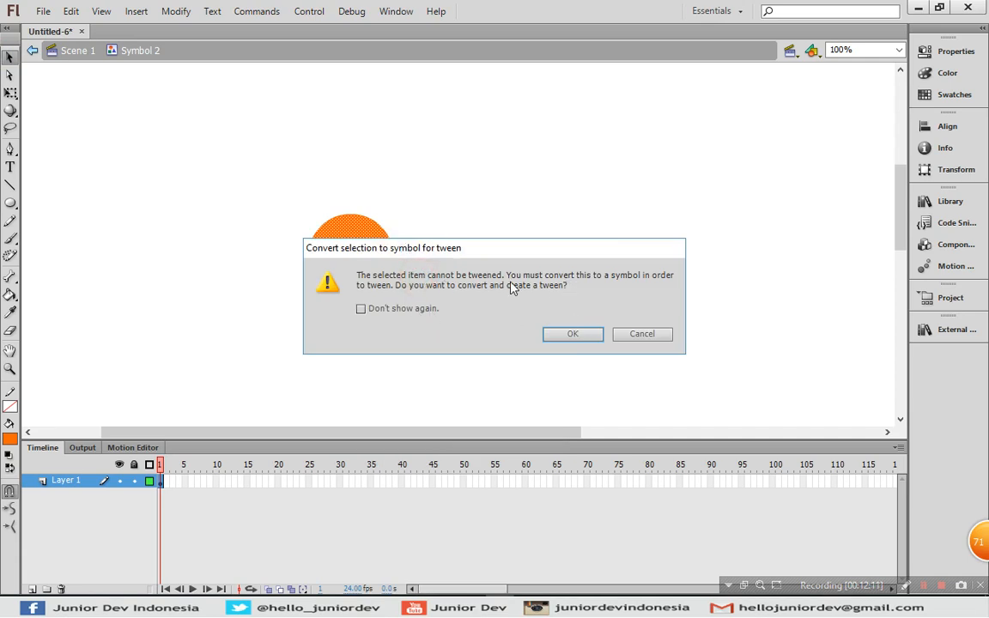
left_click(575, 336)
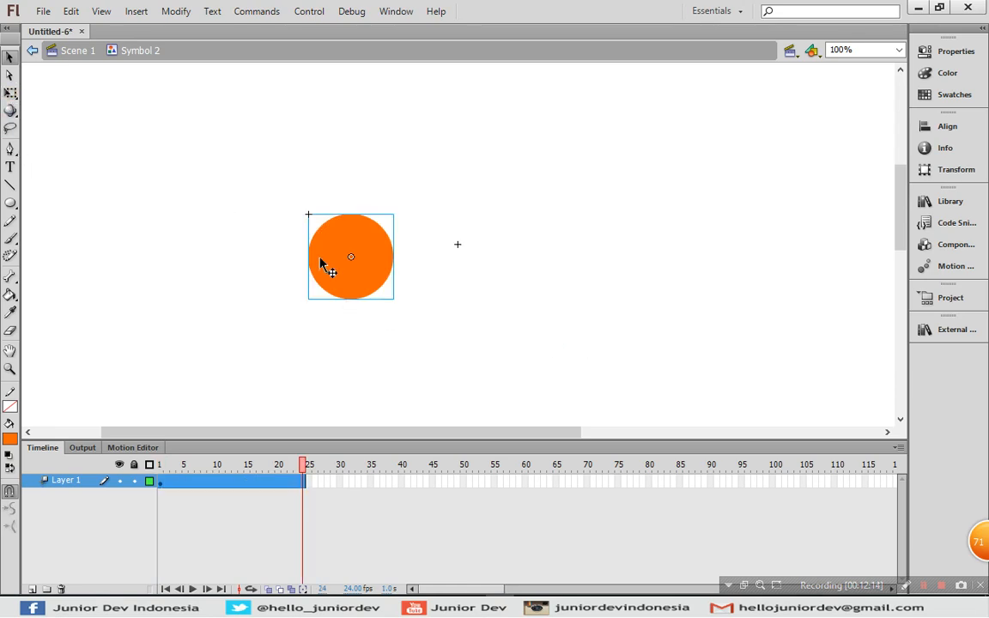
left_click_drag(339, 265, 662, 264)
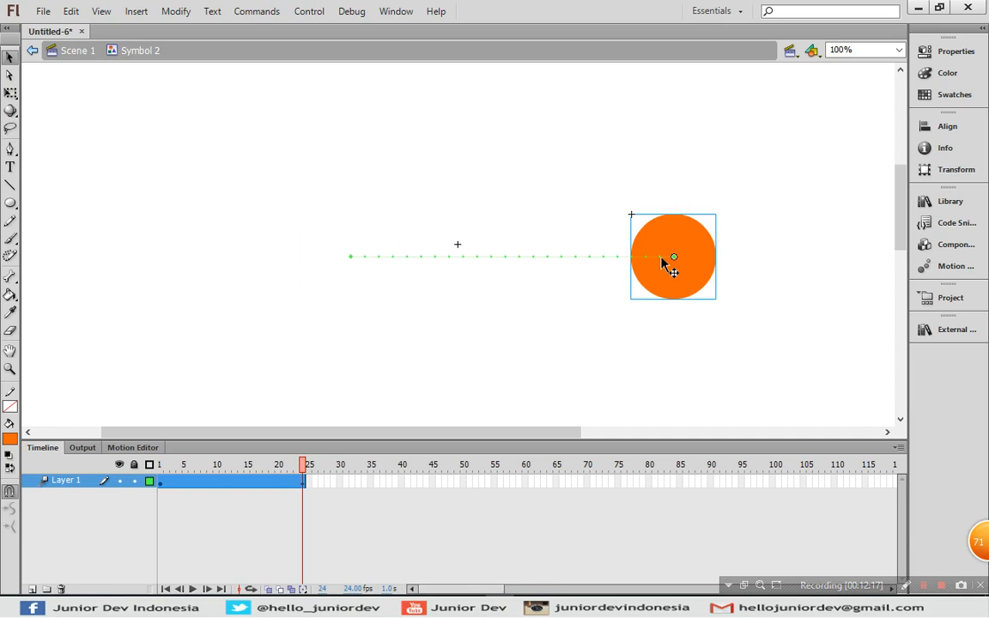
- Insert a keyframe at frame 50 and move the circle diagonally up and to the left, above the registration point
left_click(464, 483)
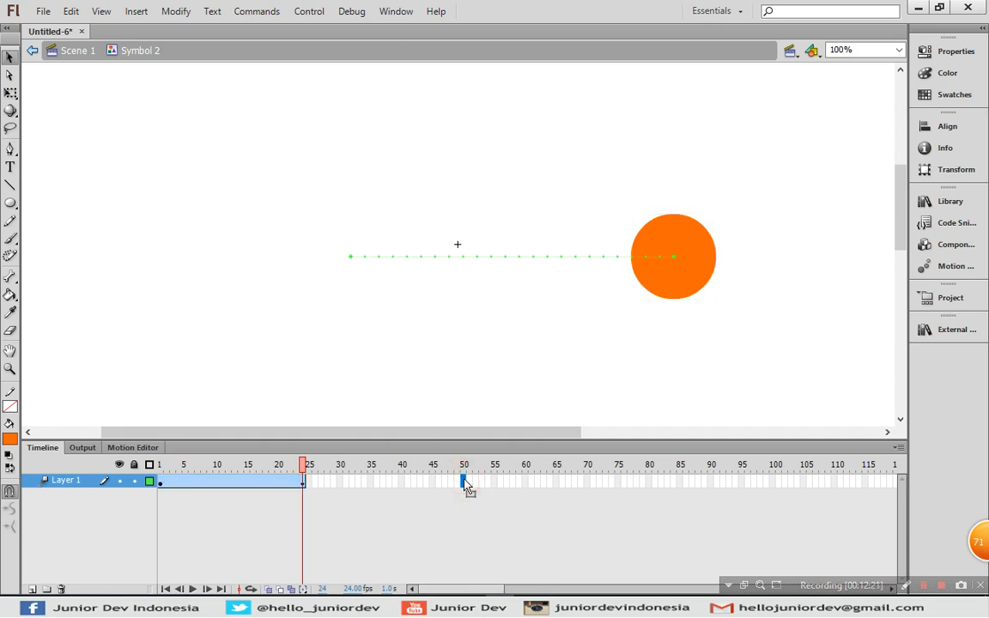
right_click(464, 483)
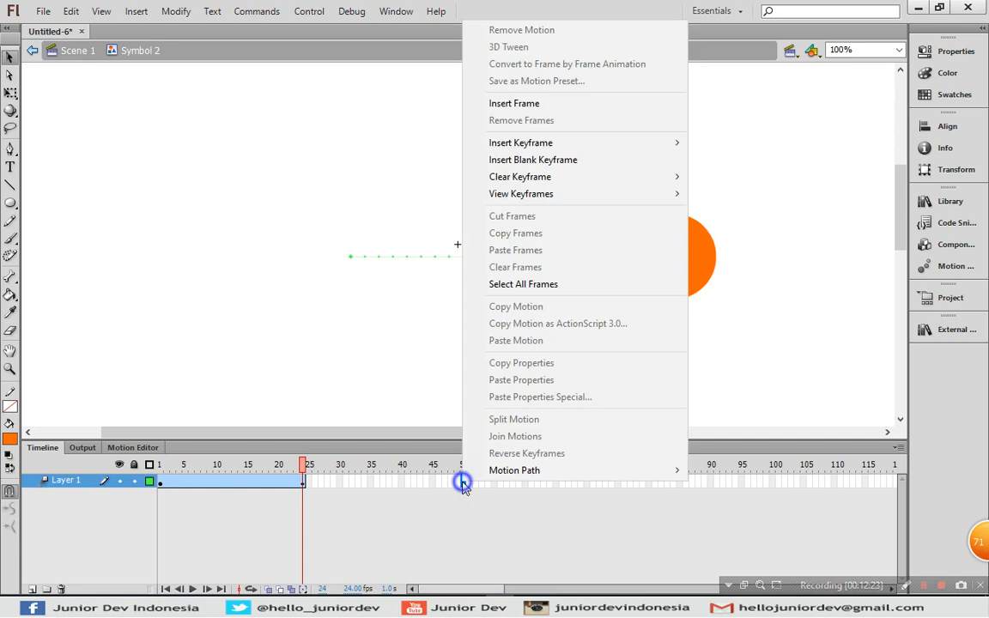
mouse_move(553, 148)
left_click(450, 483)
left_click(463, 482)
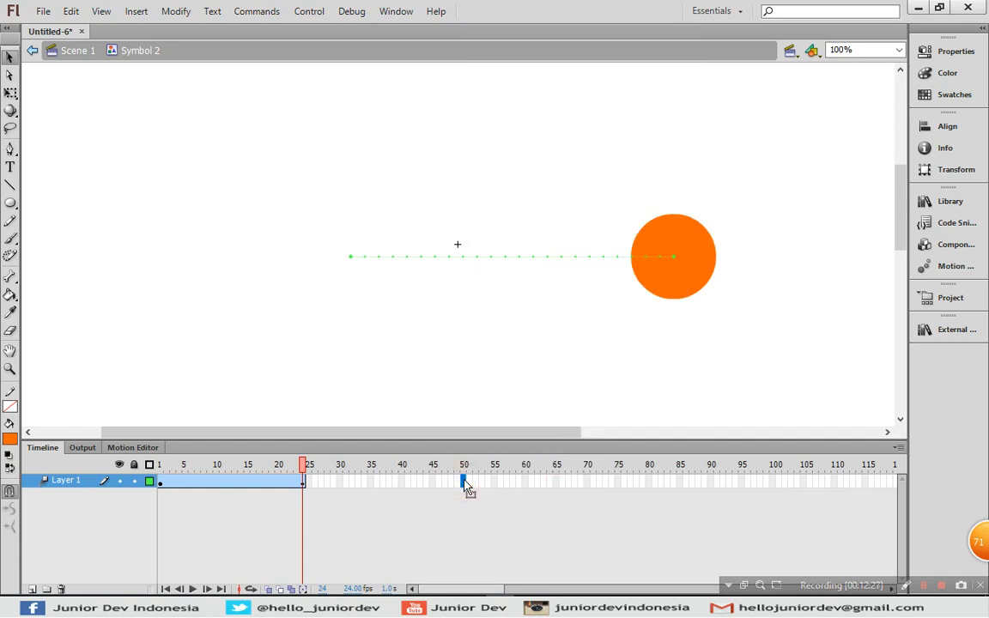
key("F6")
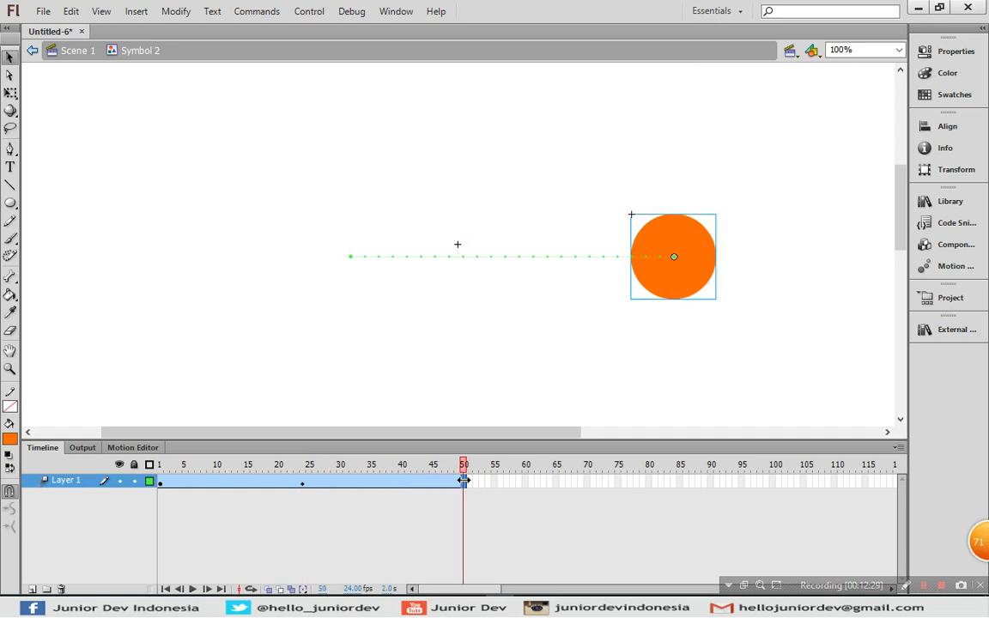
left_click_drag(691, 247, 522, 127)
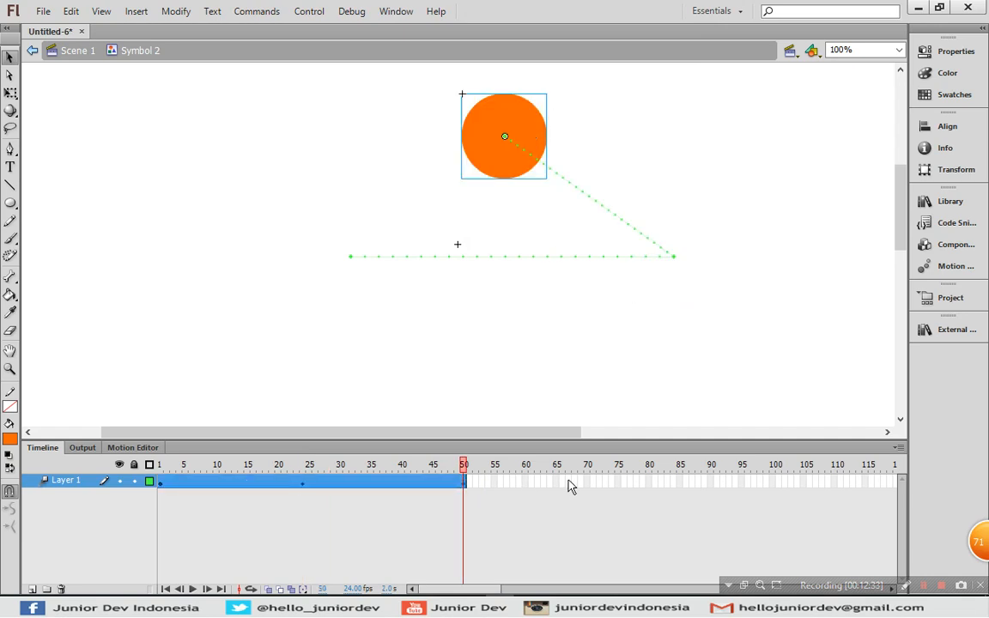
- Insert a keyframe at frame 80, move the circle straight down below the horizontal path, and return to Scene 1
left_click(649, 482)
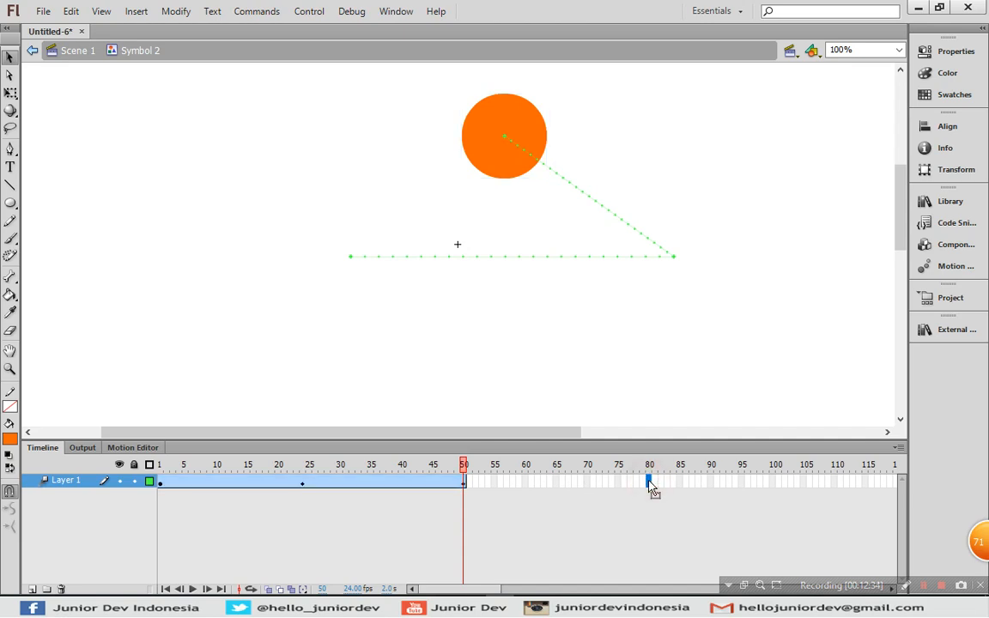
key("F6")
left_click_drag(493, 164, 506, 382)
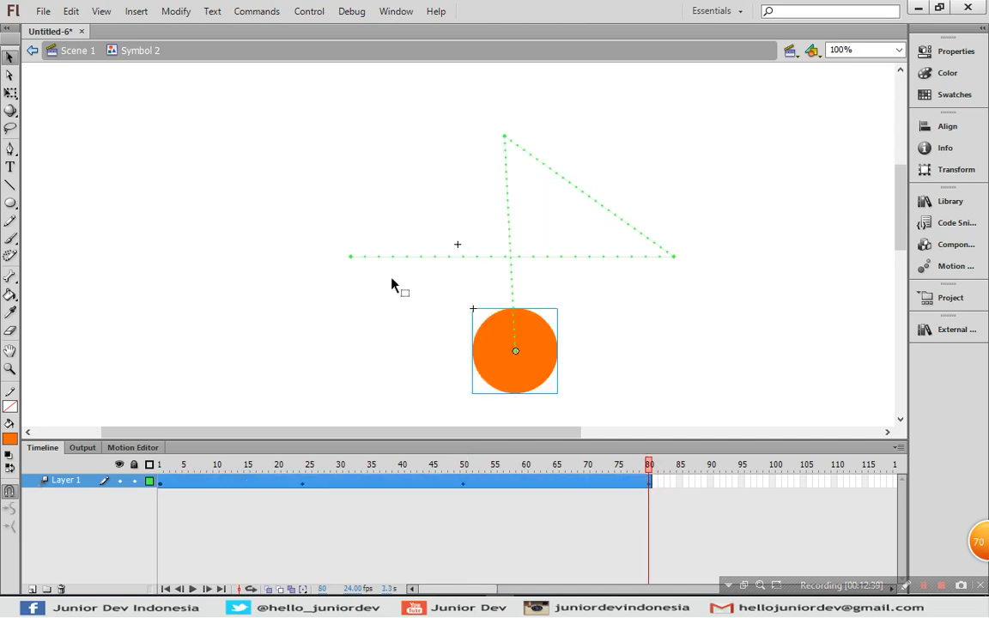
left_click(318, 312)
left_click(73, 50)
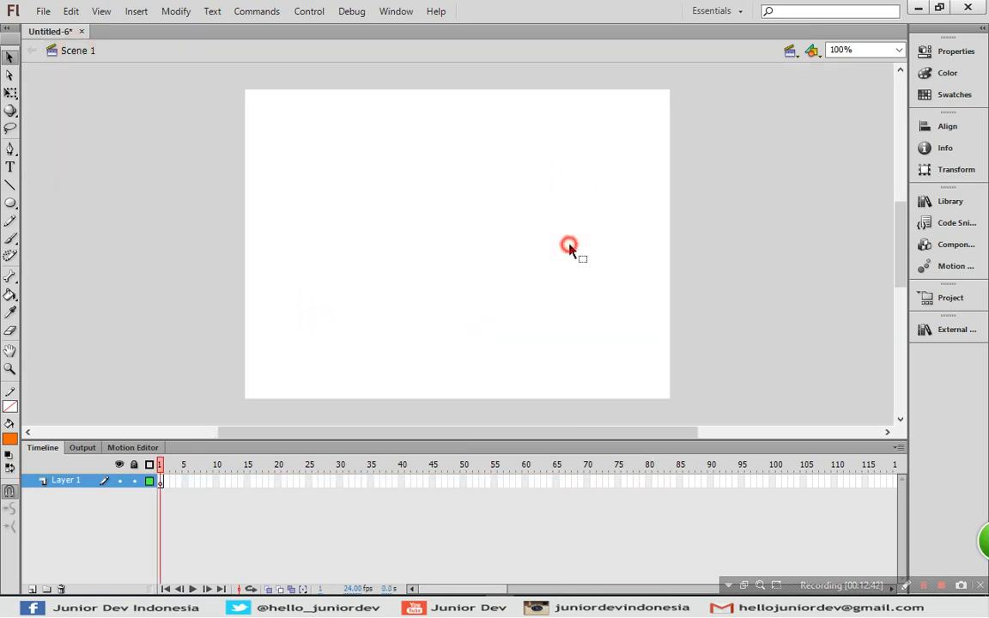
- Place Symbol 3 from the library on the left half of the stage, test the movie and close the preview
left_click(924, 201)
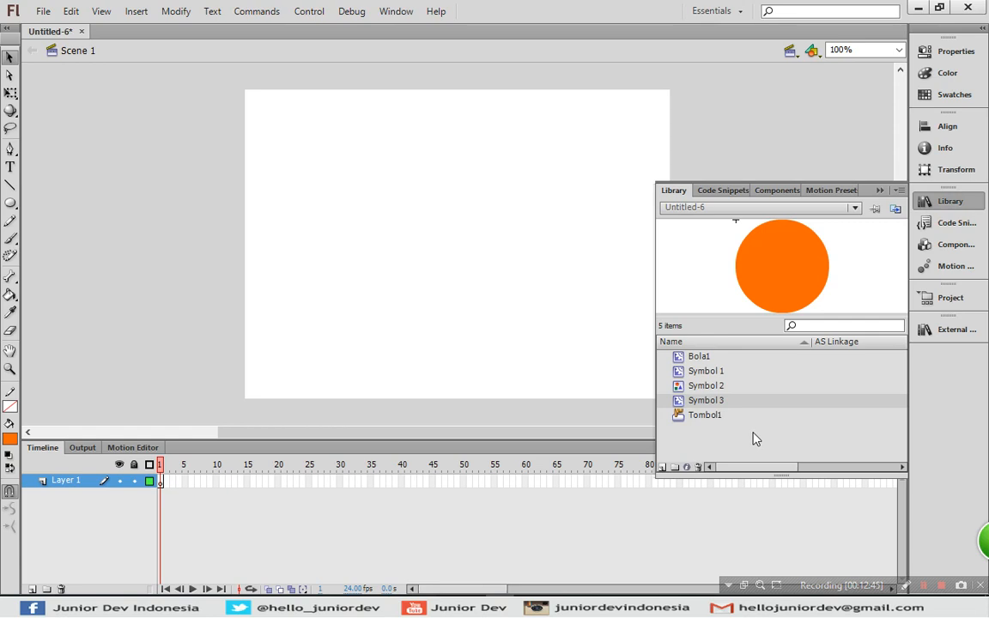
left_click_drag(718, 403, 375, 237)
left_click(590, 220)
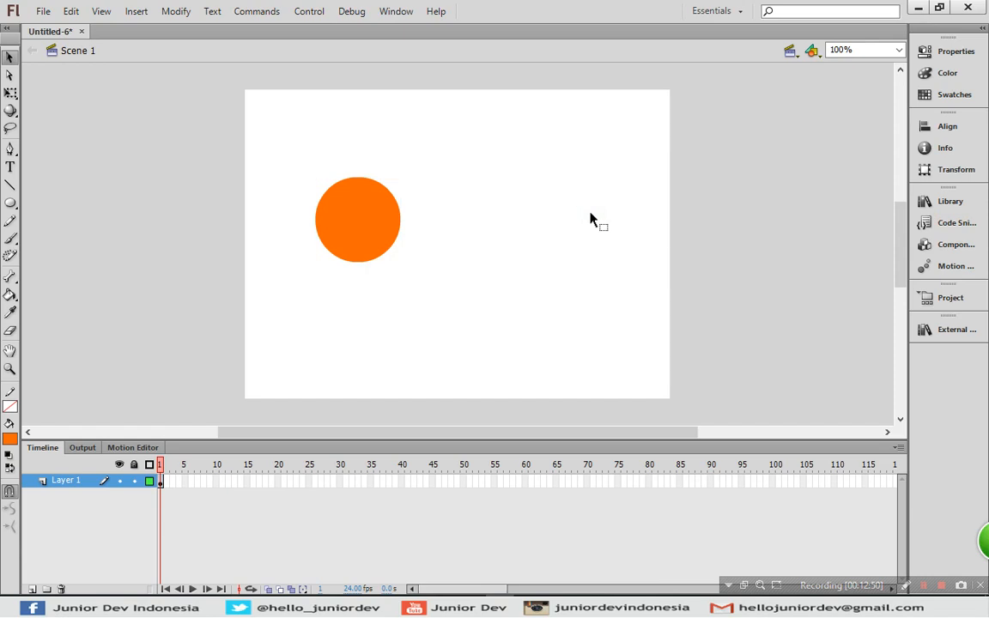
key("ctrl+Return")
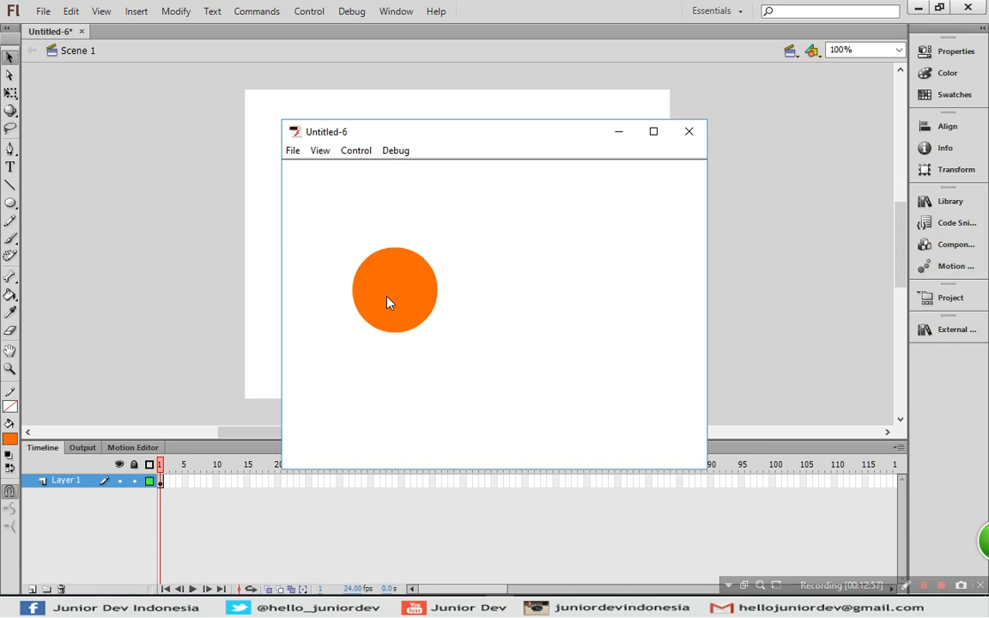
left_click(689, 134)
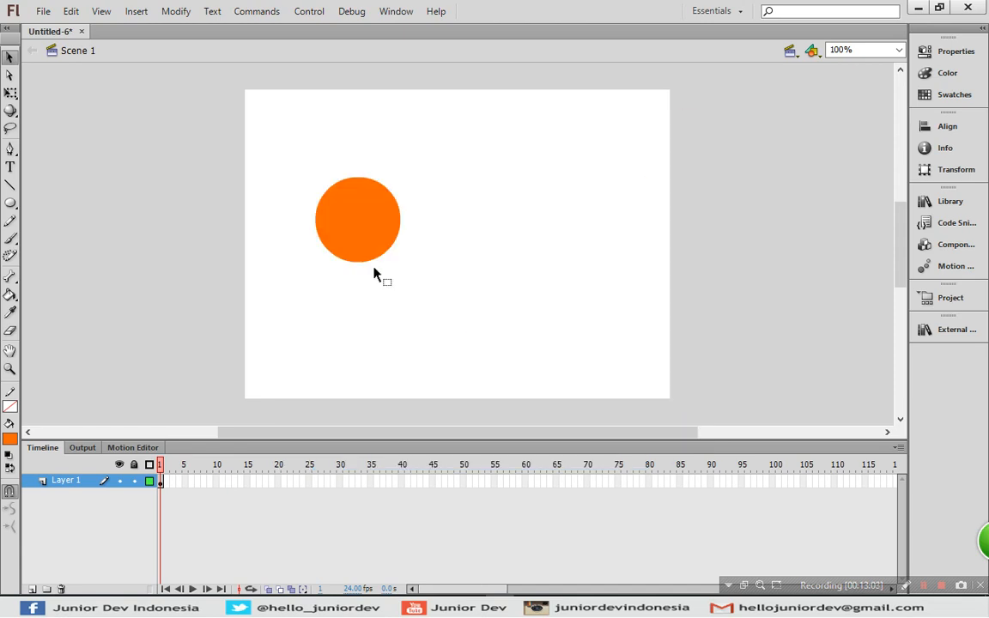
- Check the placed circle's instance type and source symbol in its properties, and delete the circle from the stage
left_click(345, 228)
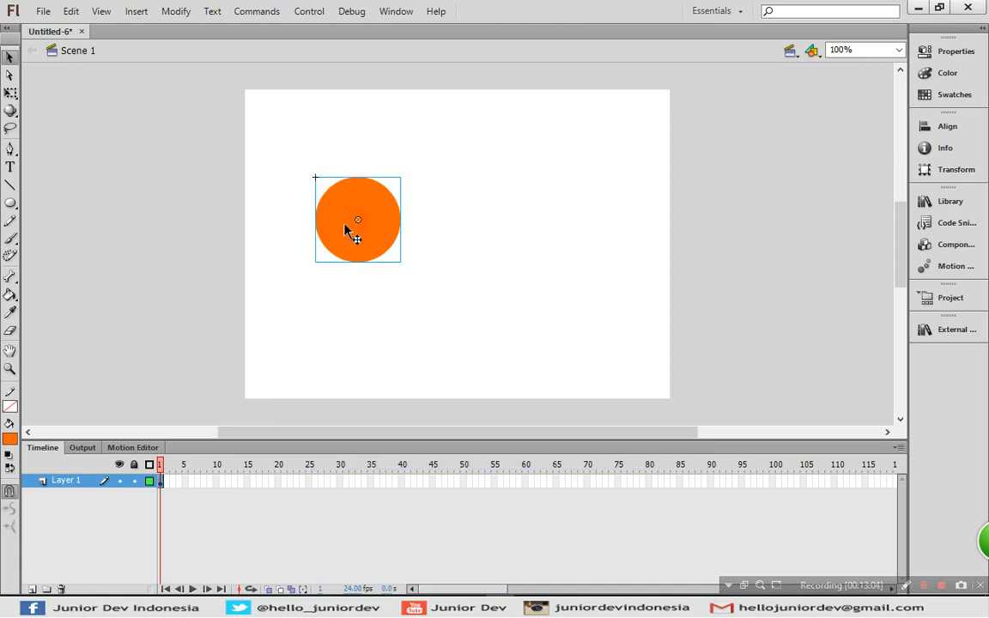
left_click(958, 51)
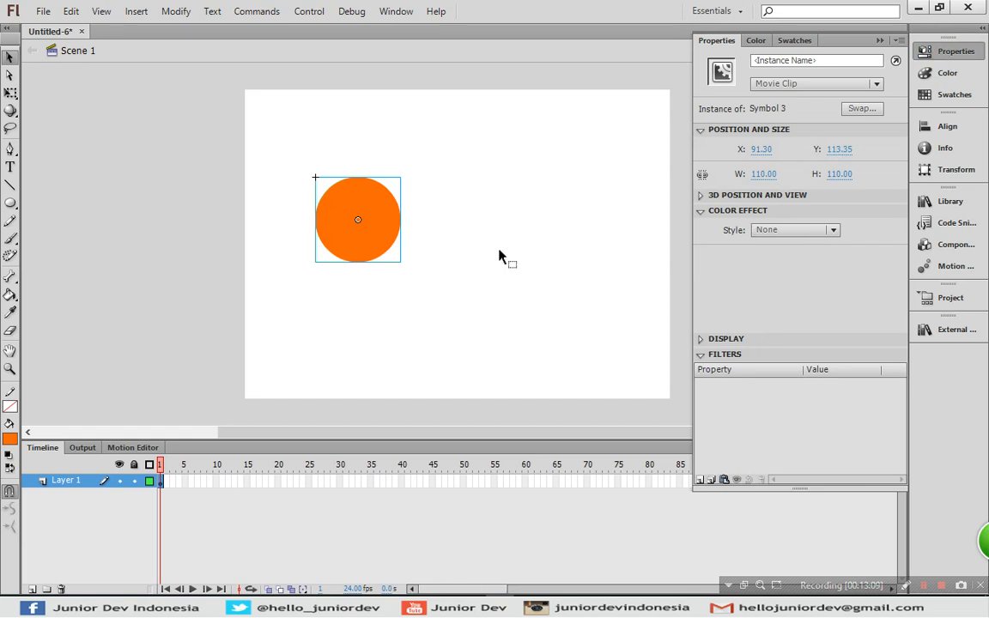
left_click(471, 269)
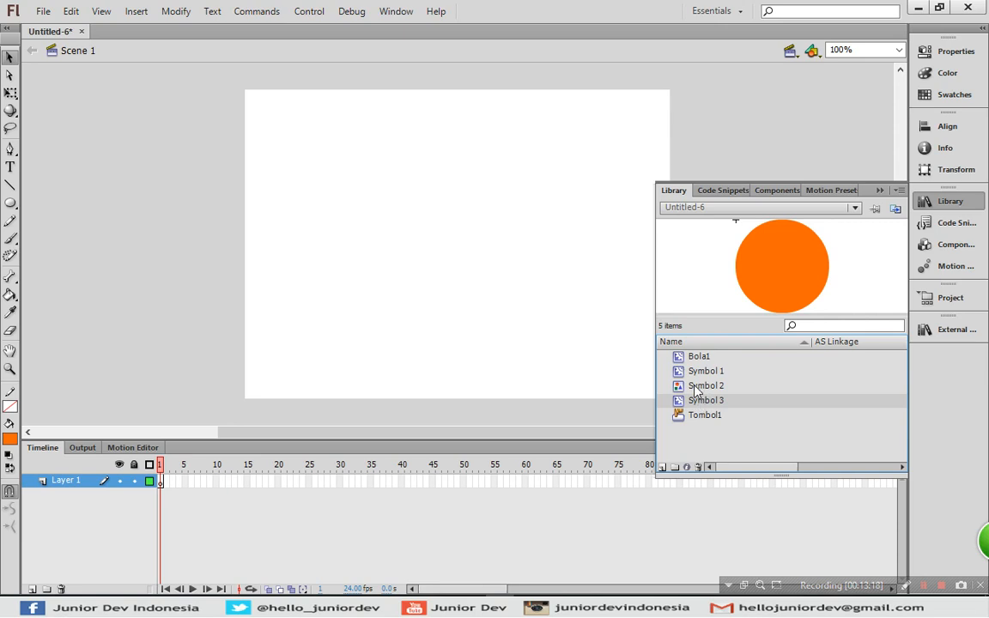
- Compare the library previews of Symbol 2 and Symbol 3, playing Symbol 2's animation
left_click(697, 388)
left_click(696, 401)
left_click(691, 386)
left_click(901, 225)
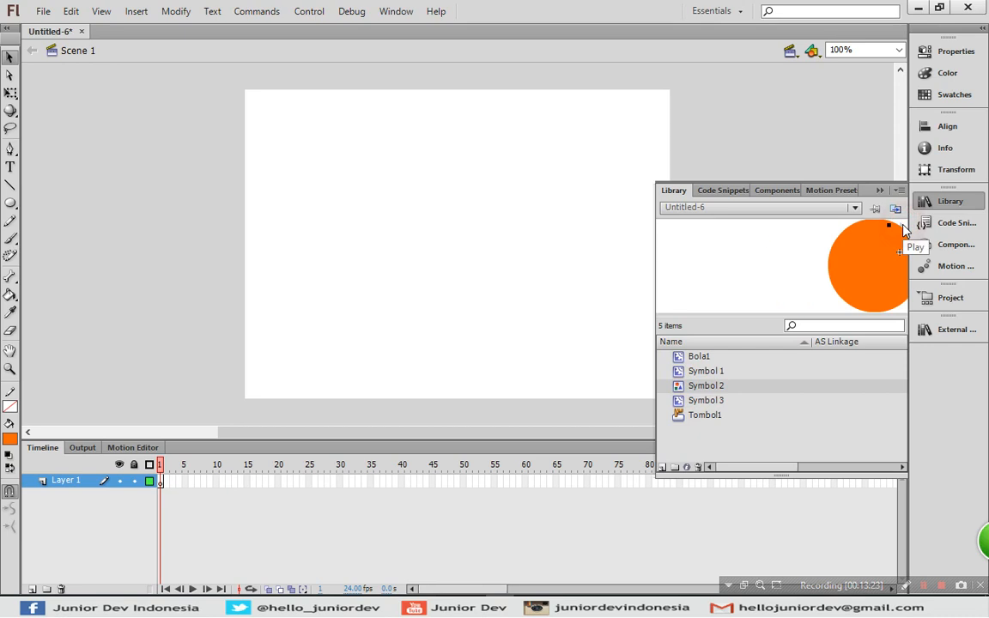
left_click(697, 400)
left_click(698, 387)
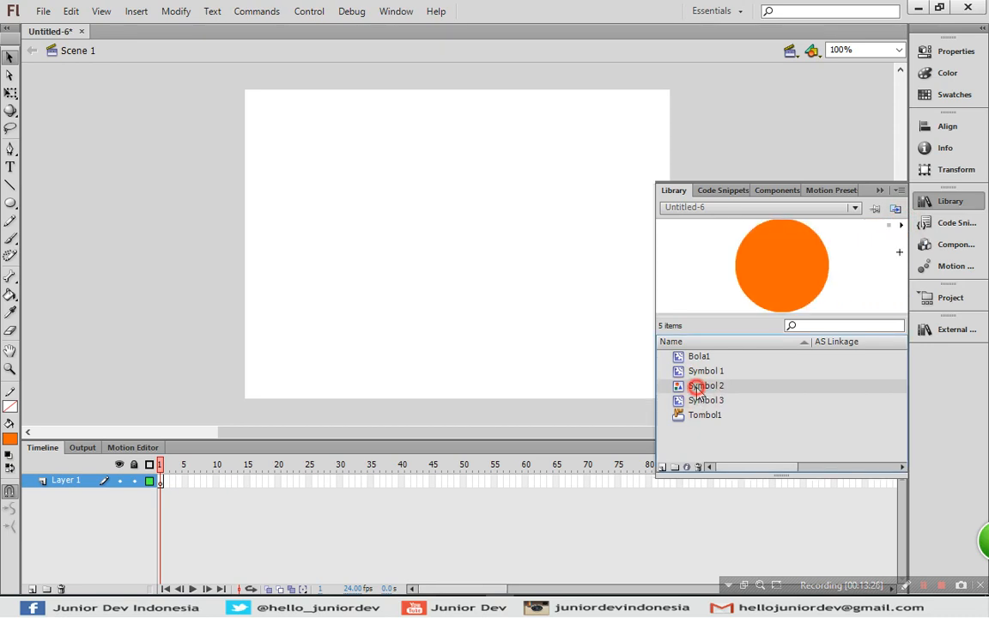
- Place the Symbol 2 graphic from the library with its circle near the stage's centre and test the movie
left_click(704, 388)
left_click_drag(478, 255, 476, 255)
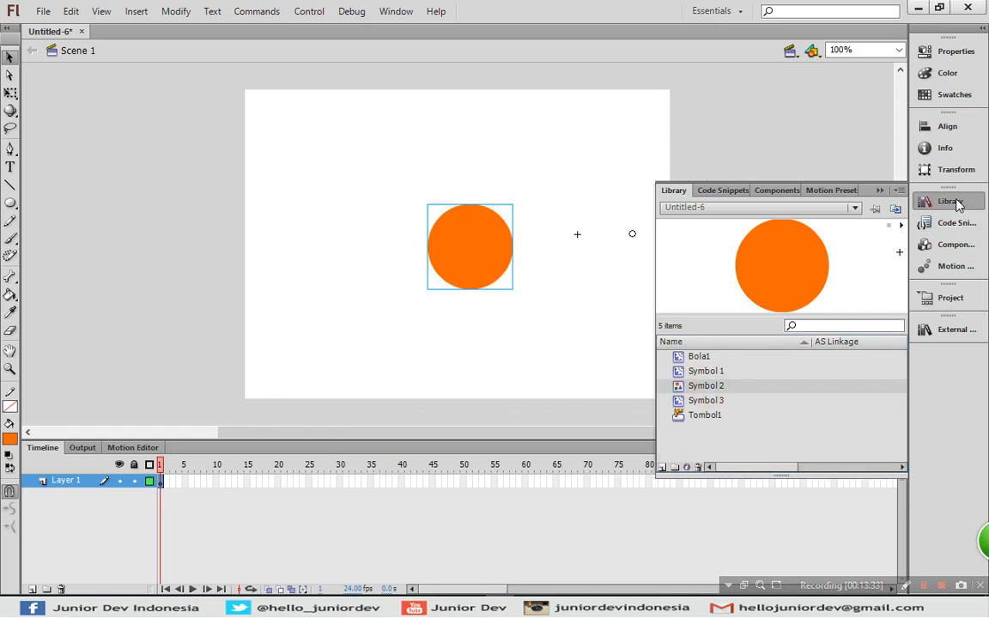
left_click(946, 201)
left_click(566, 346)
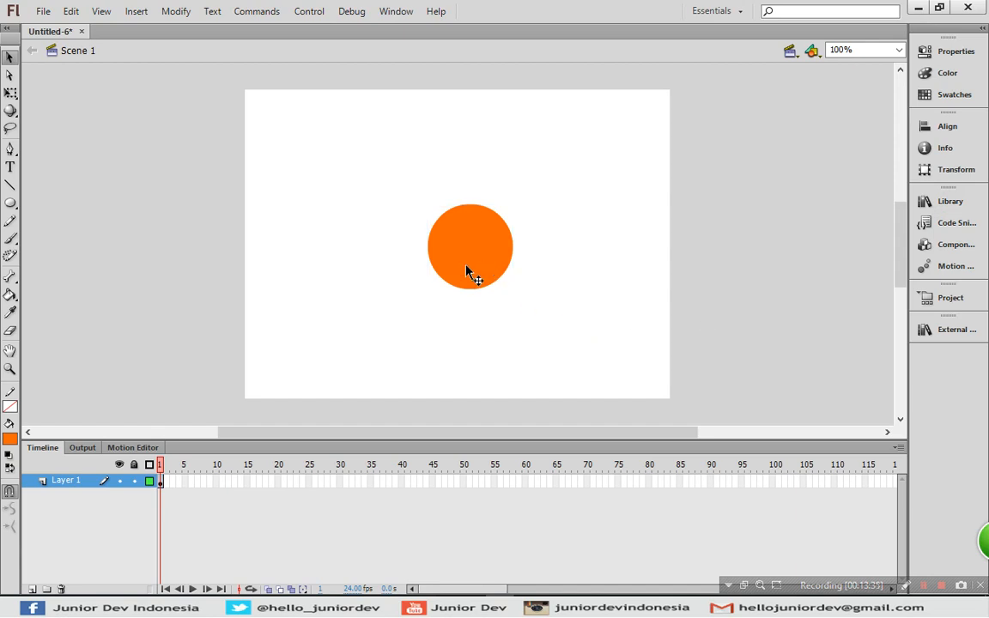
key("ctrl+Return")
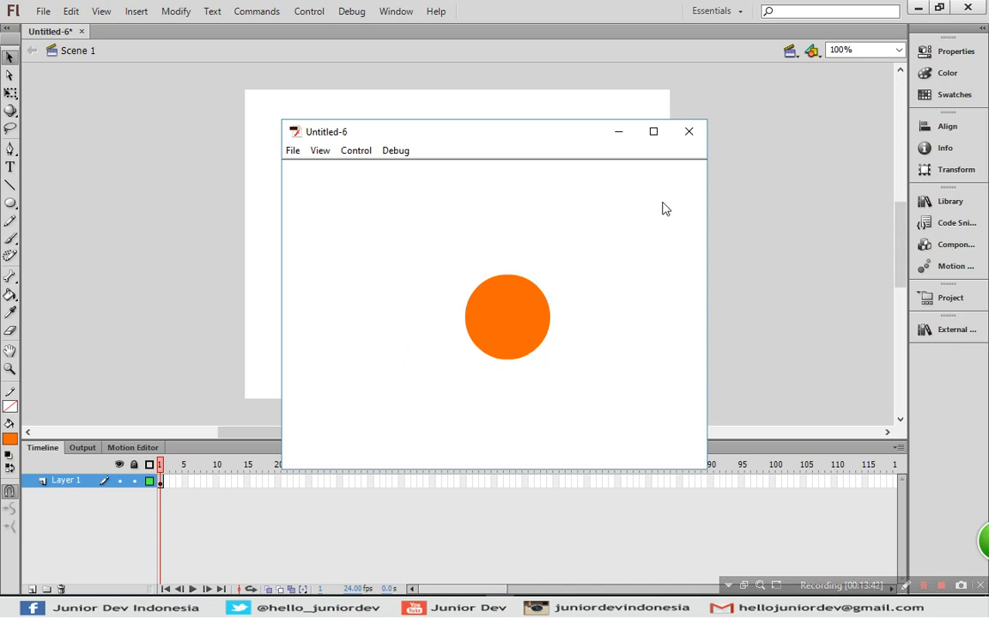
- Close the preview, scrub through Symbol 2's internal animation in its own timeline and return to the main scene
left_click(688, 131)
left_click(472, 260)
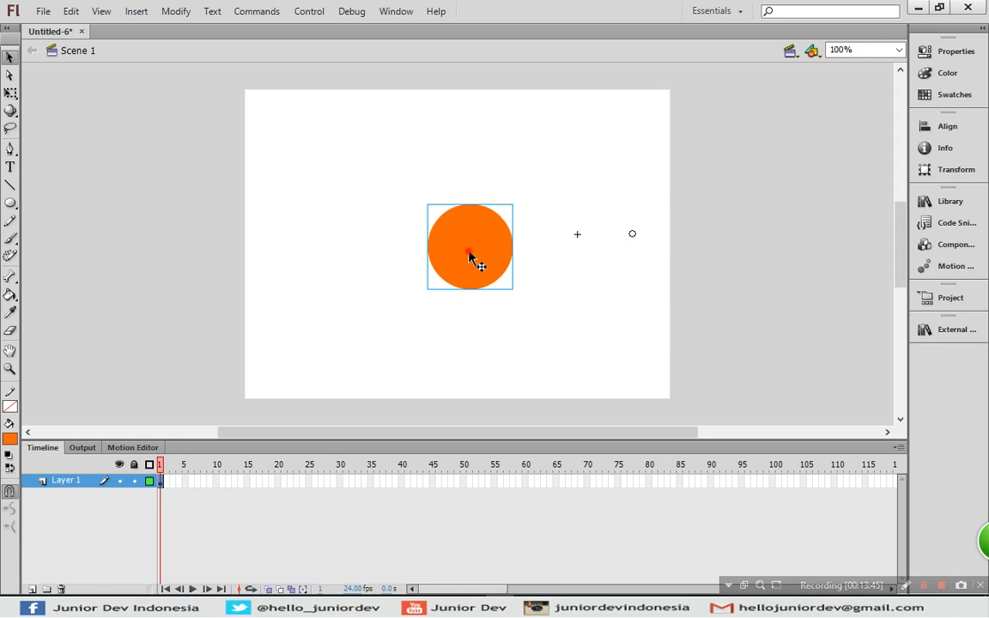
double_click(468, 258)
left_click(183, 481)
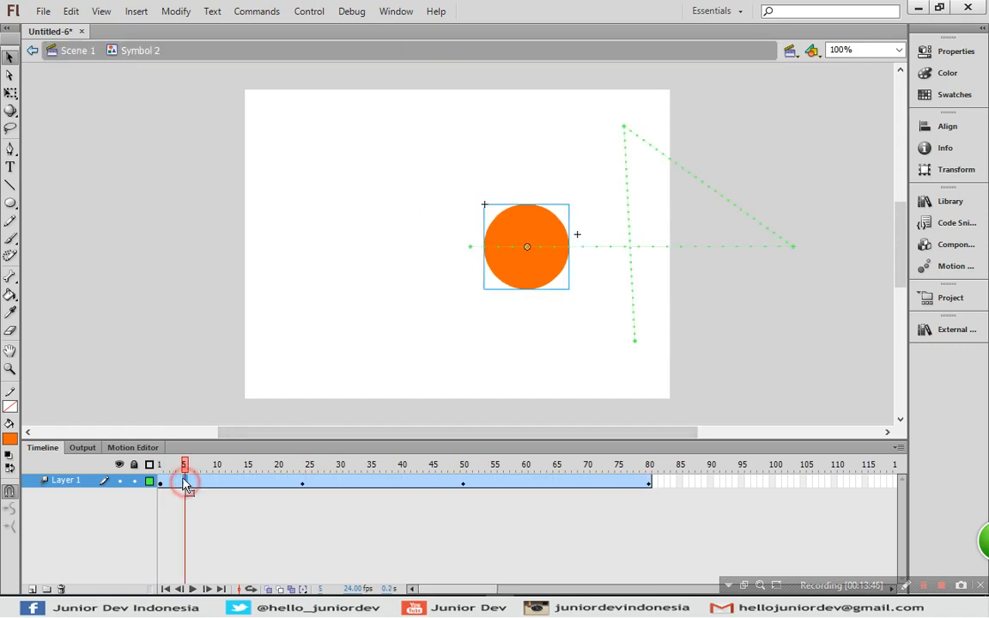
left_click_drag(179, 478, 648, 475)
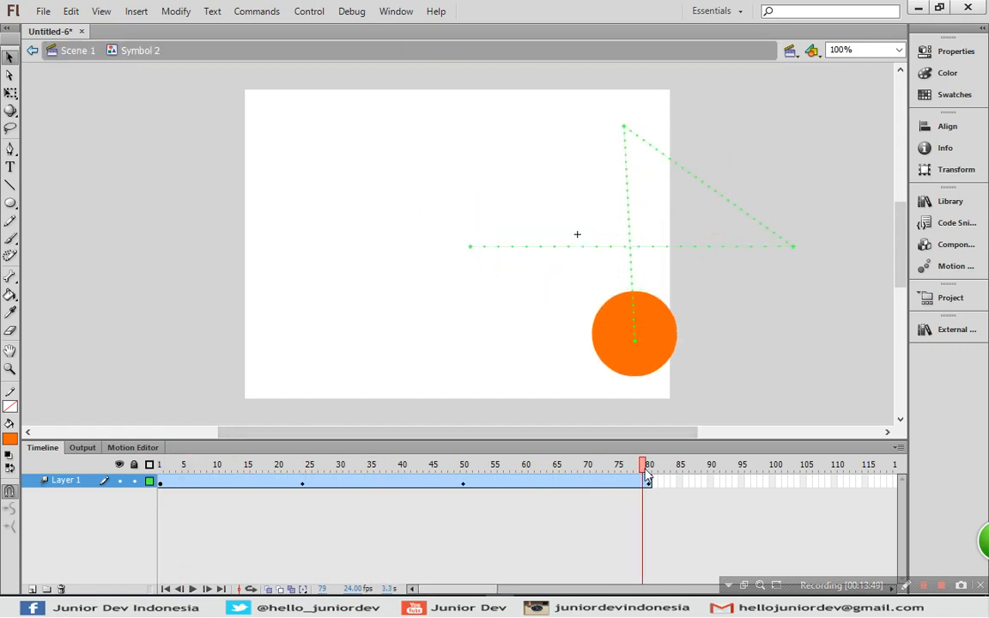
left_click(61, 52)
- Move the Symbol 2 circle to the left half of the stage and keep it selected
left_click_drag(477, 258, 334, 236)
left_click(379, 321)
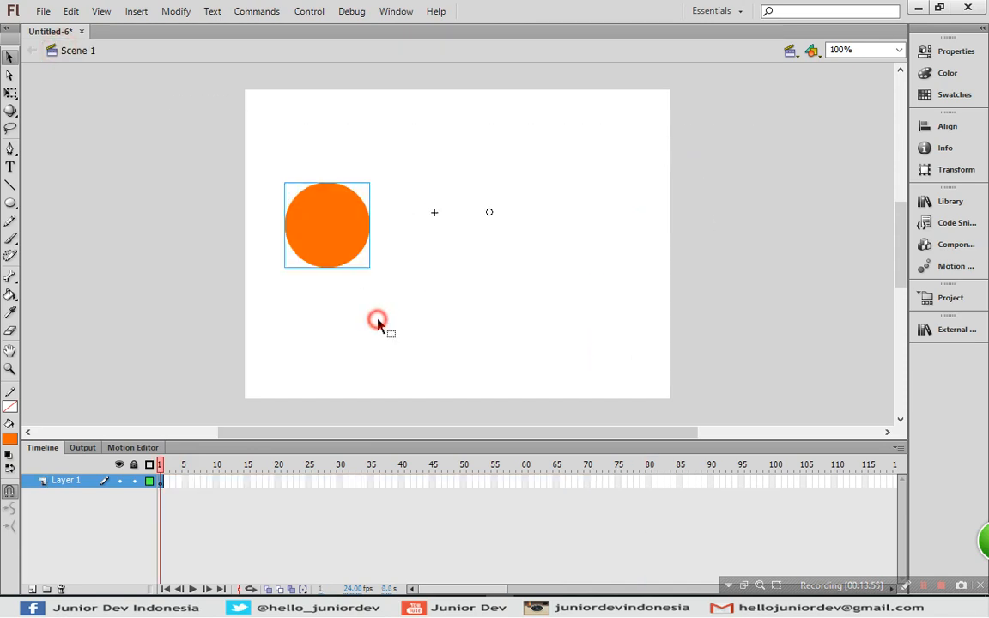
left_click(337, 239)
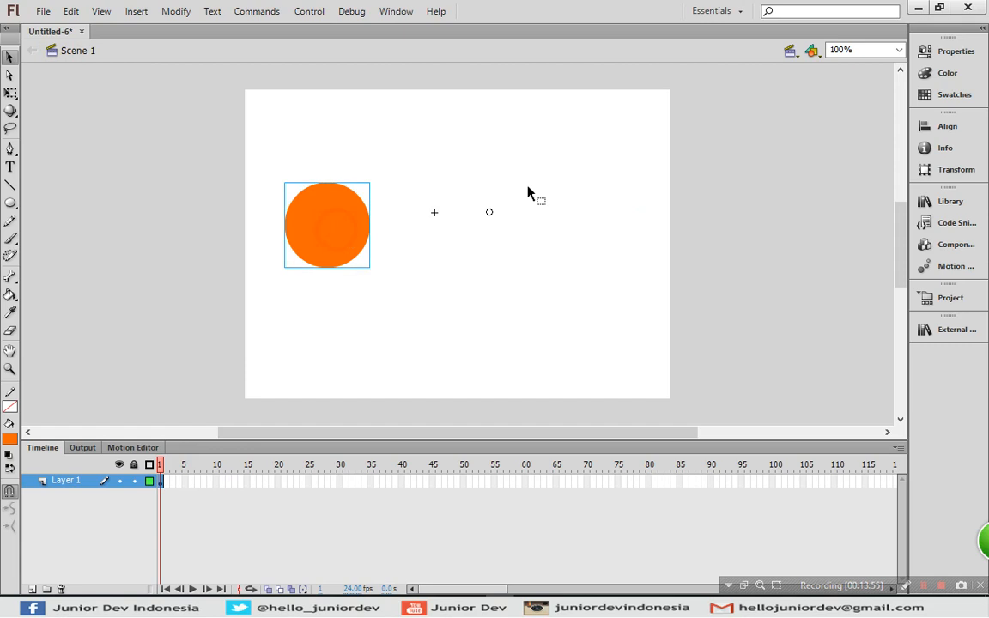
- Try the Single Frame, Loop and Play Once looping options on the Symbol 2 instance
left_click(955, 51)
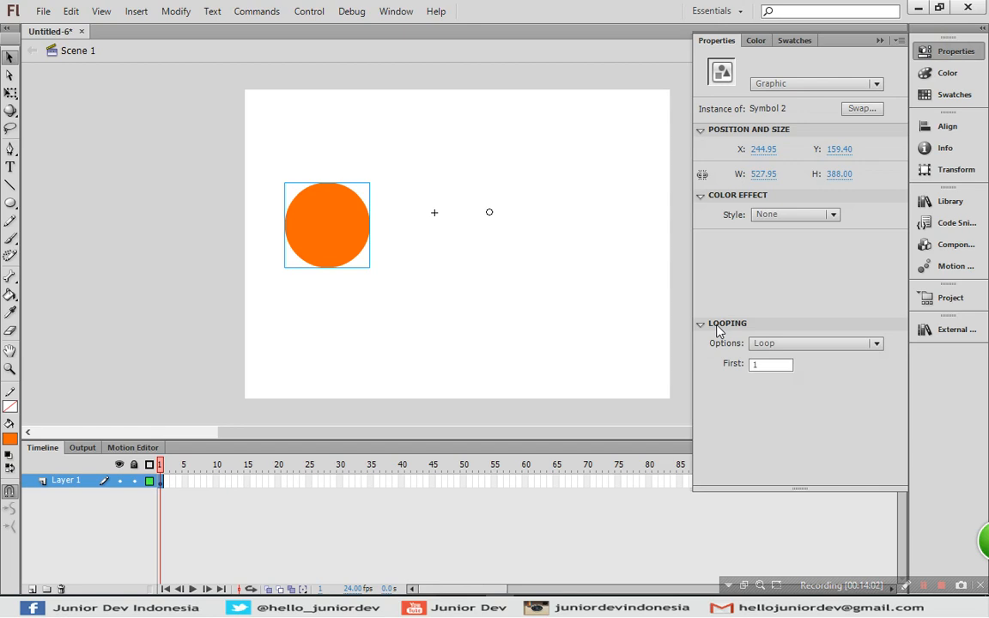
left_click(797, 344)
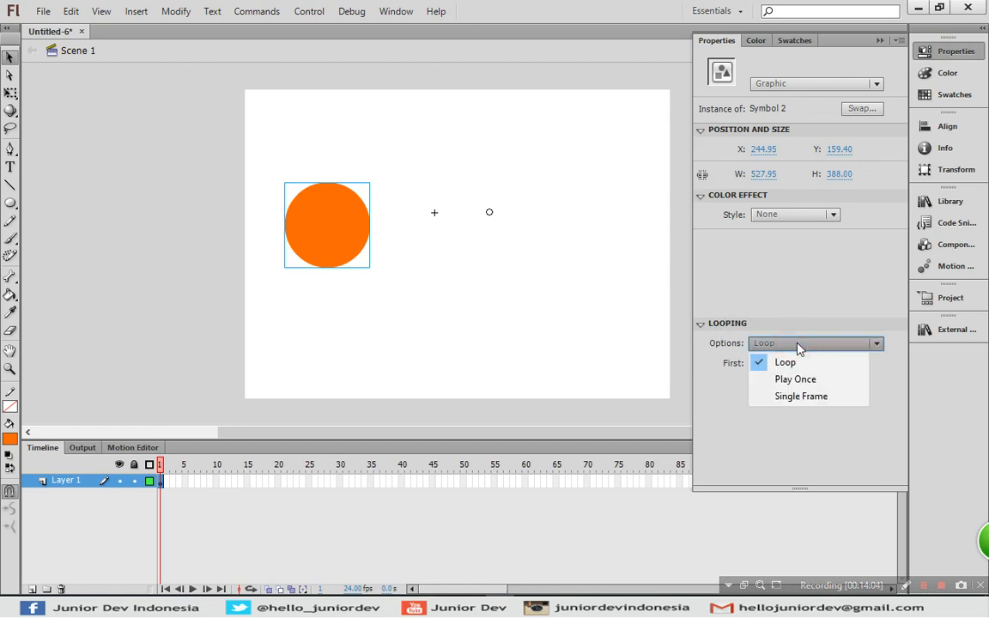
left_click(790, 399)
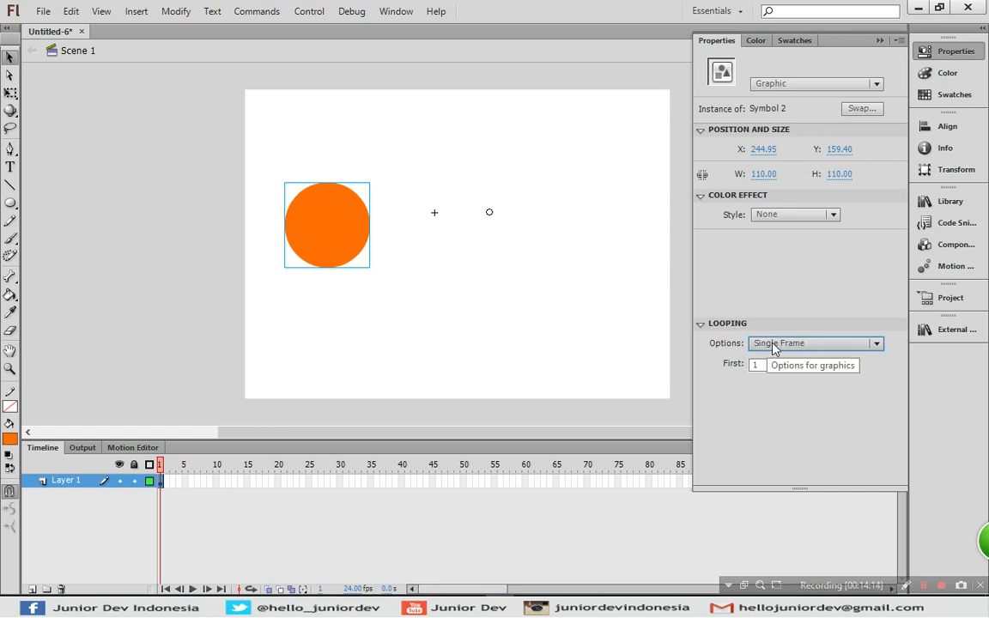
left_click(772, 344)
left_click(770, 359)
left_click(766, 344)
left_click(766, 398)
left_click(762, 346)
left_click(773, 379)
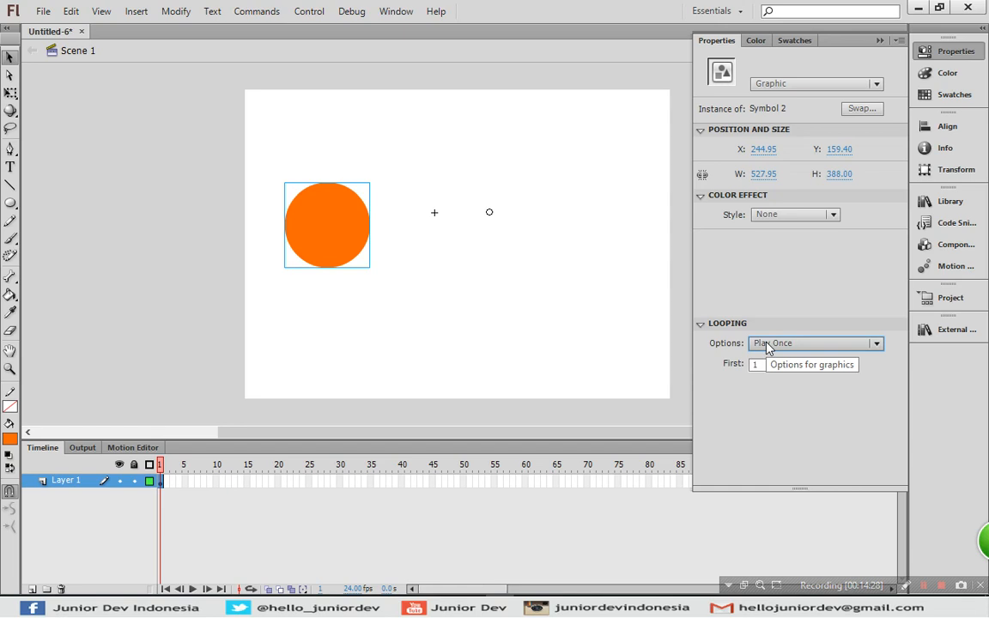
- Switch the instance's looping to Loop and back to Single Frame, and try entering 5 as its first frame
left_click(768, 346)
left_click(769, 363)
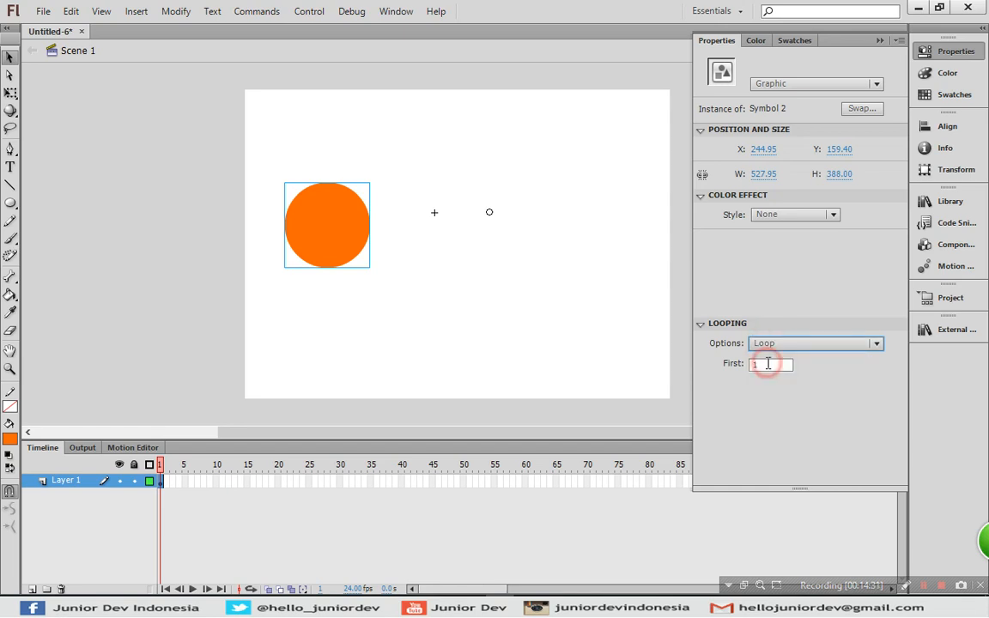
left_click(763, 343)
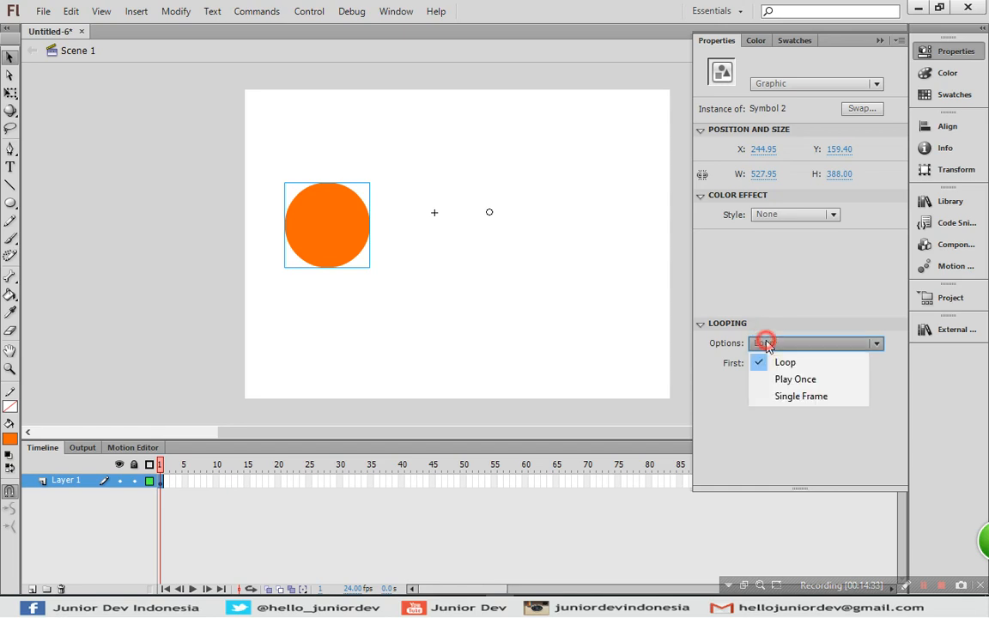
left_click(768, 399)
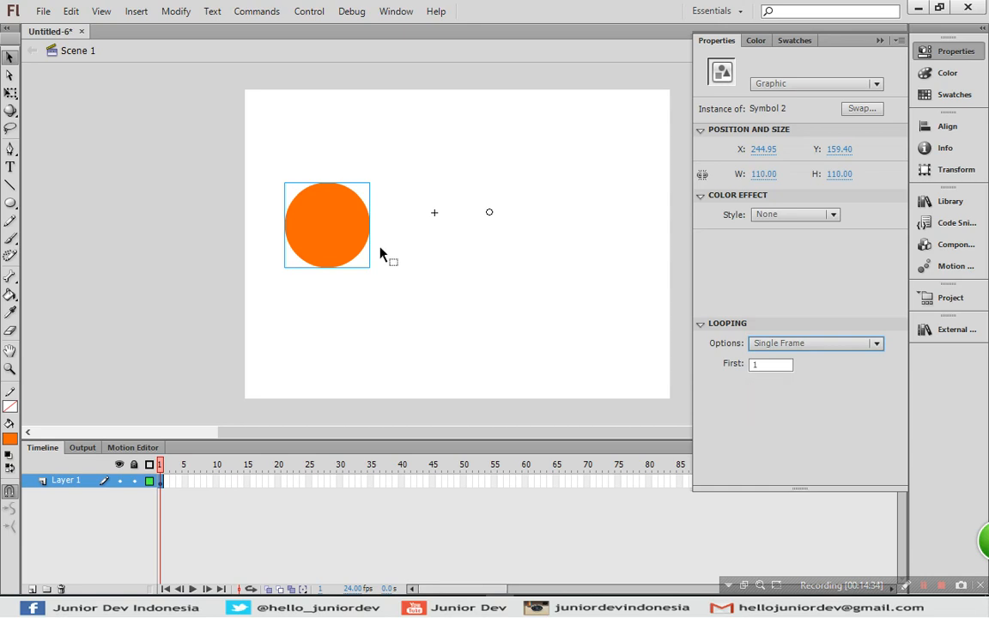
left_click(764, 364)
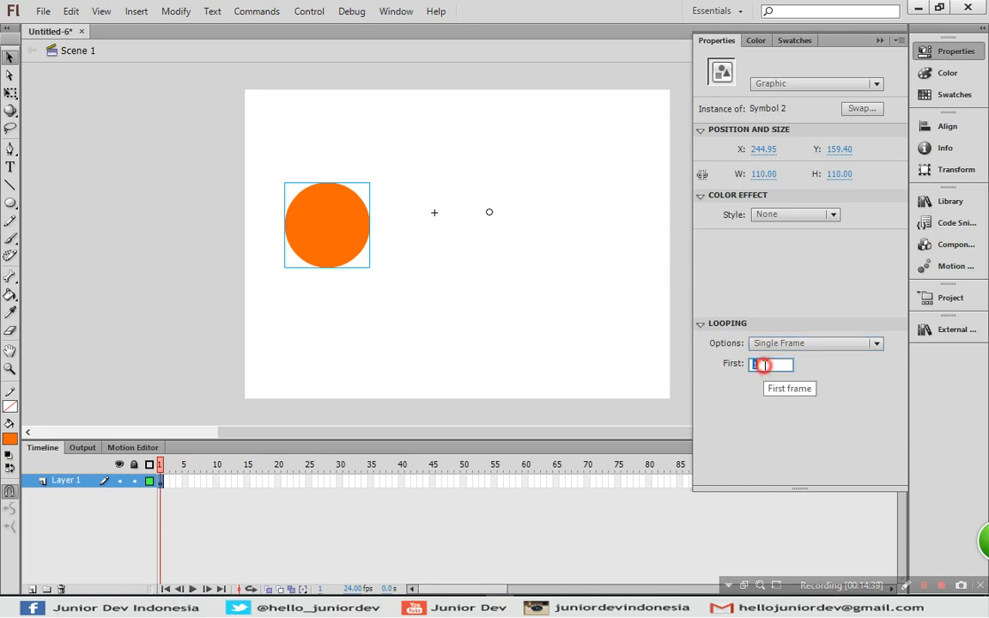
left_click(781, 364)
double_click(780, 364)
type("5")
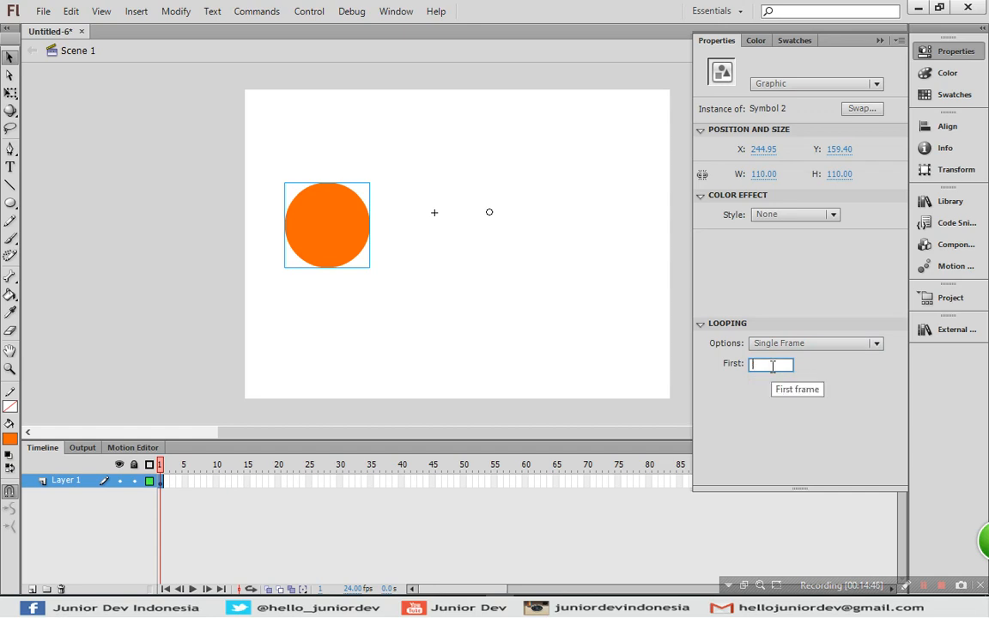
left_click(944, 51)
- Check the length of Symbol 2's internal timeline and return to the main scene
left_click(380, 329)
left_click(342, 228)
double_click(341, 228)
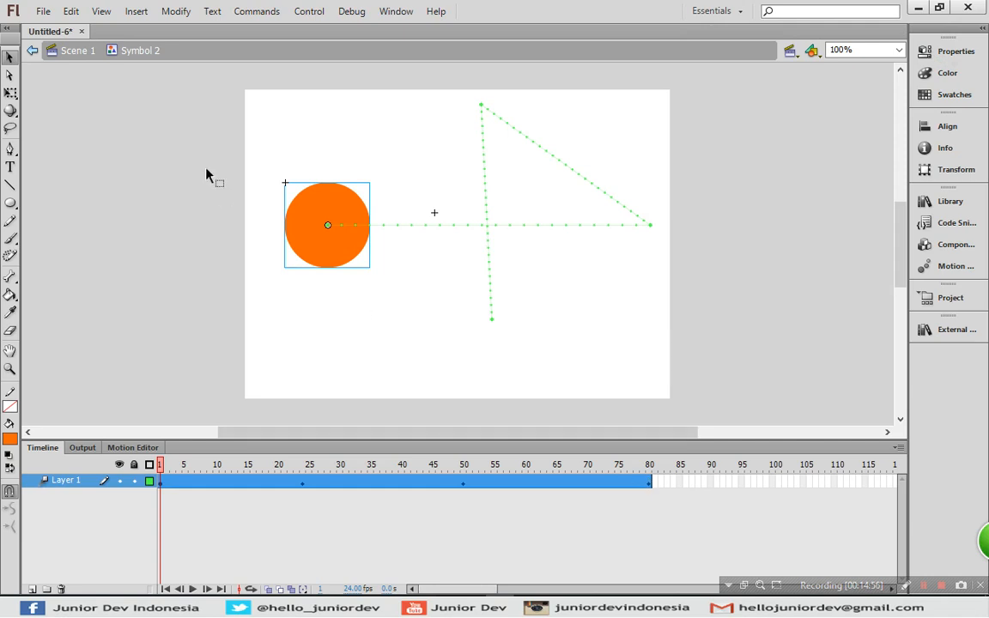
left_click(78, 53)
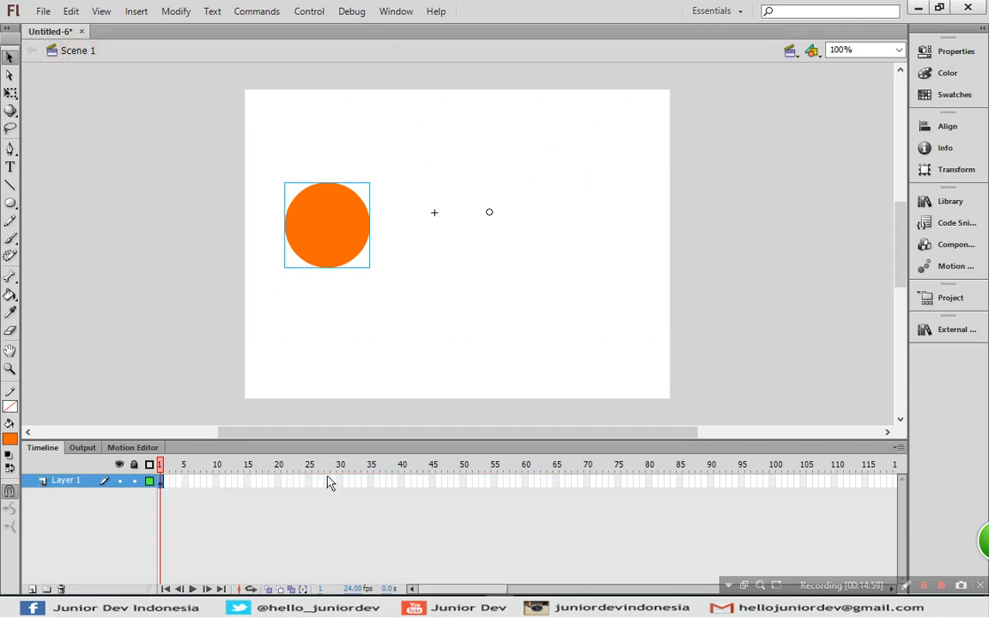
- Extend Layer 1 in the main timeline to frame 80, play it back and return the playhead to frame 1
left_click(650, 482)
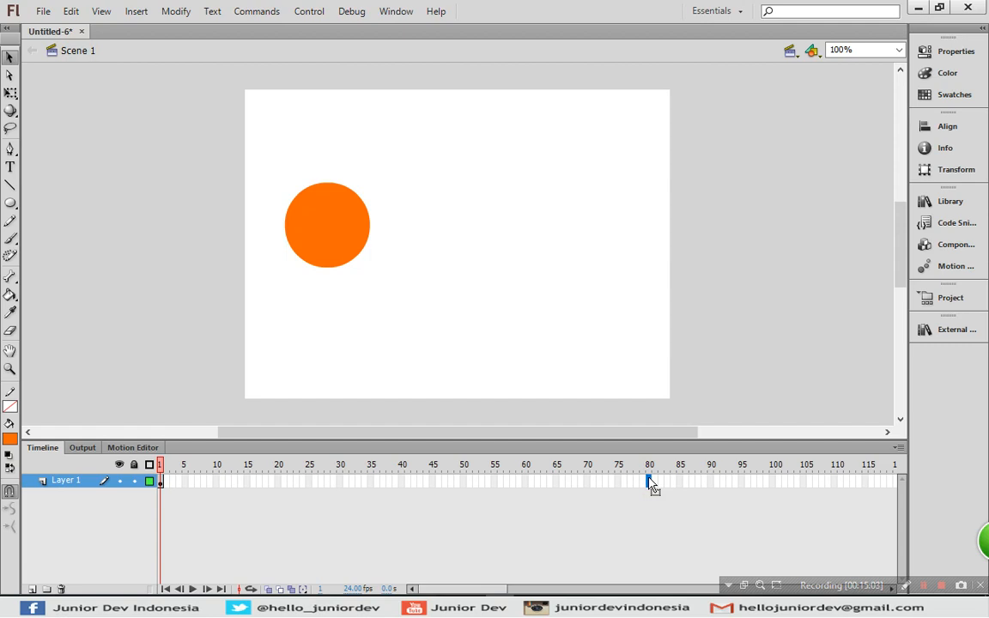
key("F5")
left_click(218, 464)
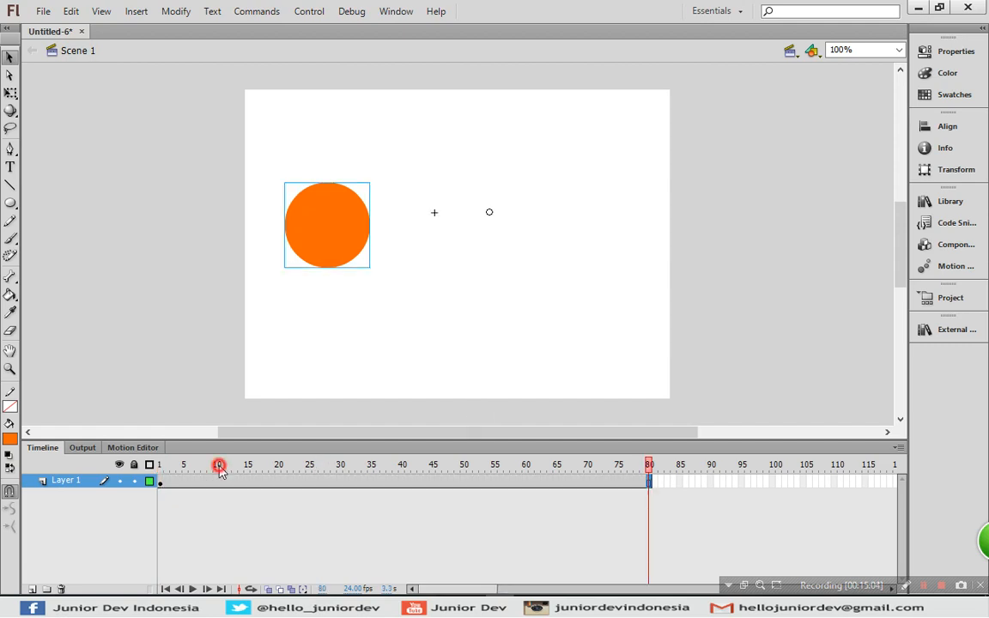
key("Return")
left_click_drag(524, 464, 145, 483)
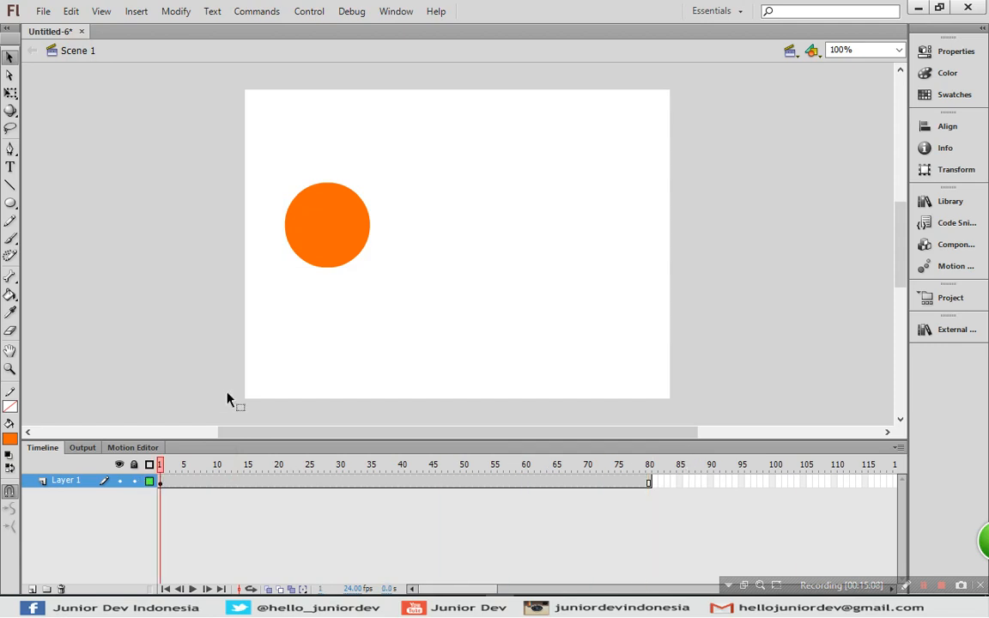
- Set the Symbol 2 instance's looping option to Loop
left_click(352, 257)
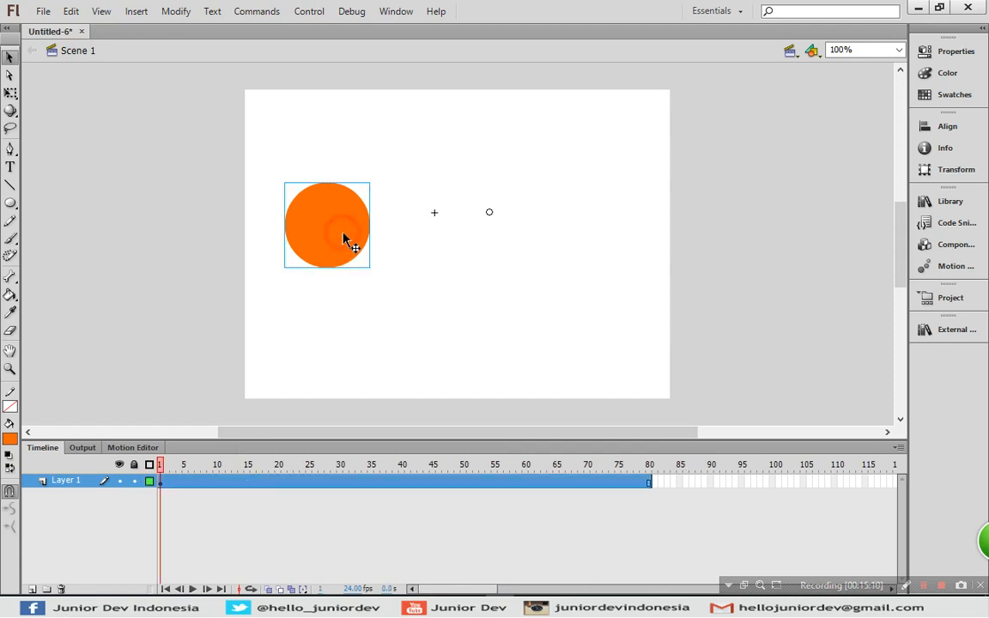
left_click(953, 51)
left_click(785, 344)
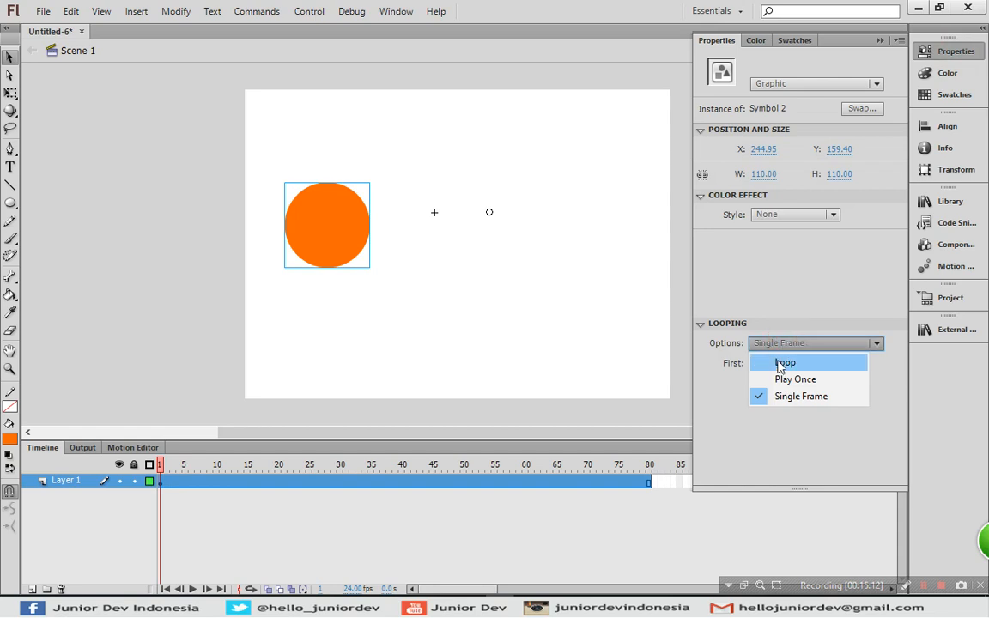
left_click(783, 363)
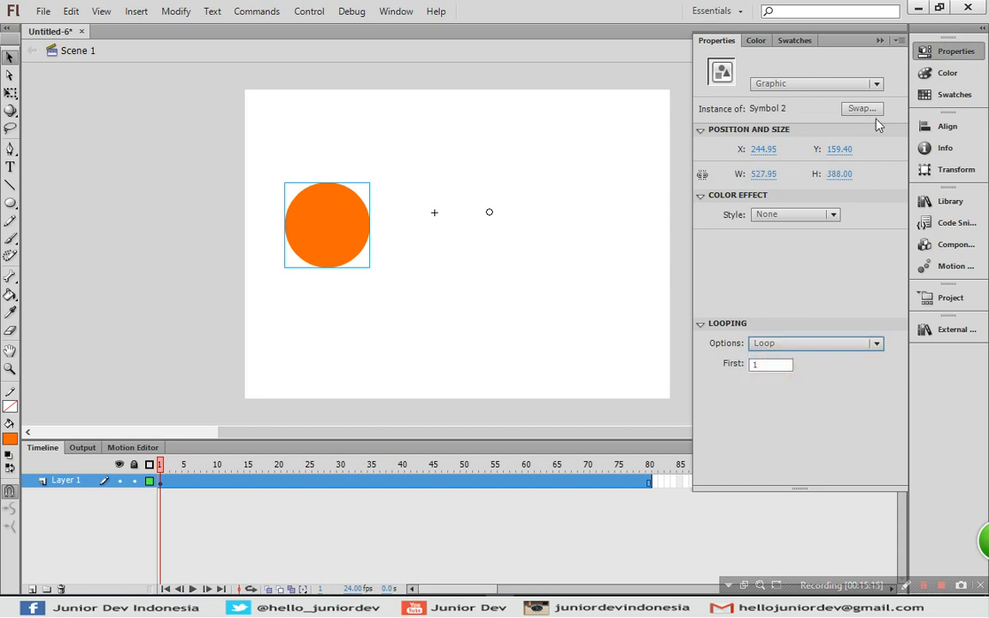
left_click(939, 53)
left_click(646, 322)
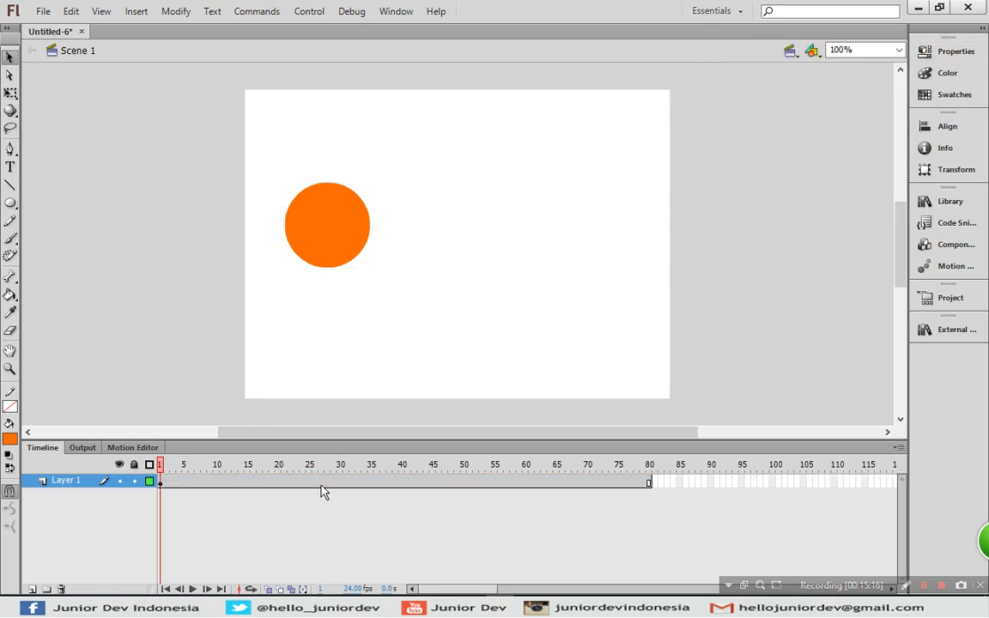
- Scrub and play the main timeline through frame 80, test the movie and close the preview
left_click_drag(309, 467, 668, 473)
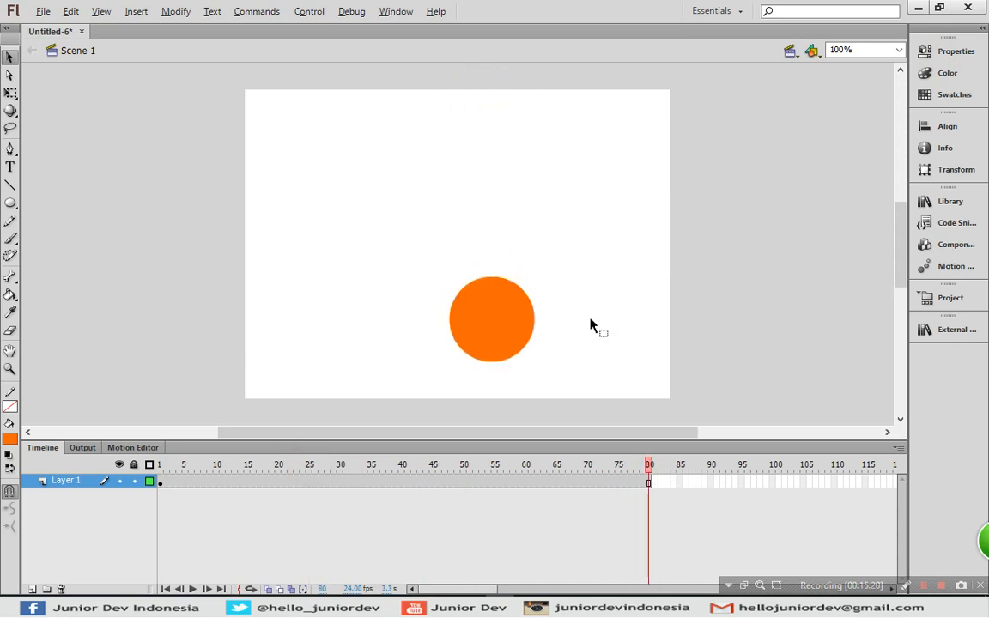
key("Return")
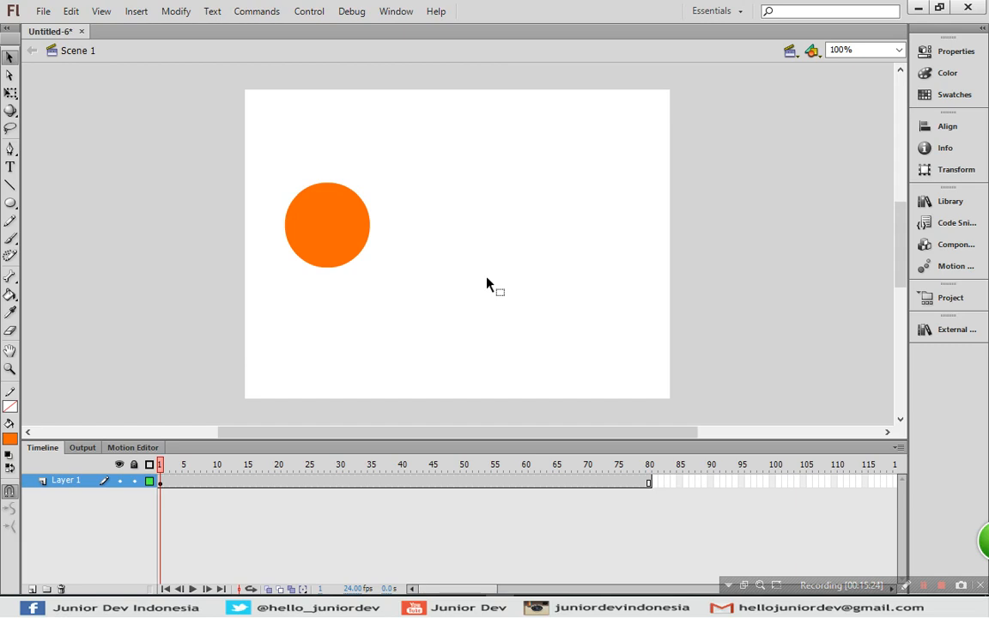
key("ctrl+Return")
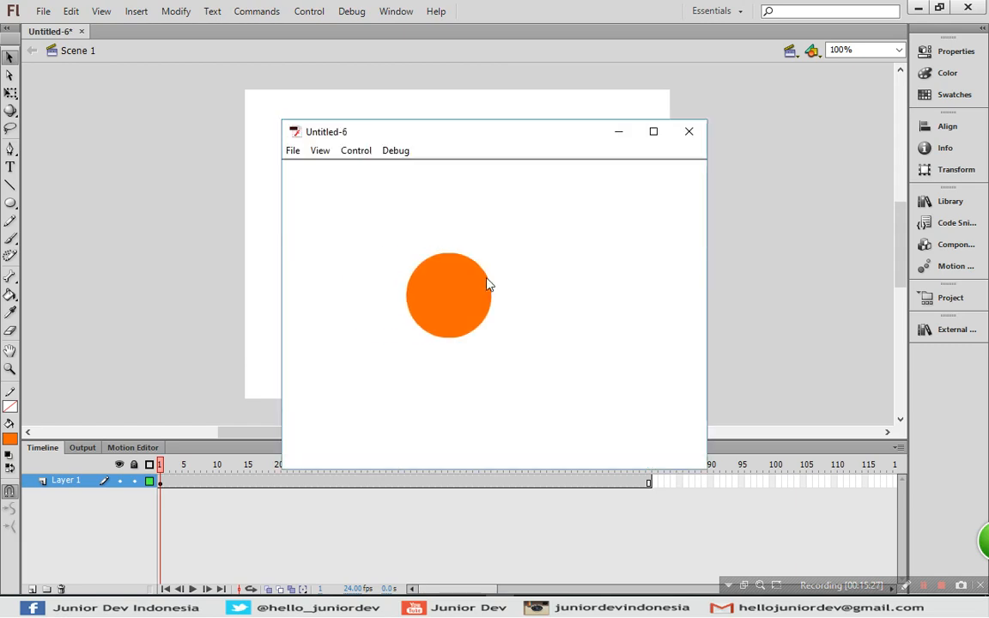
left_click(689, 131)
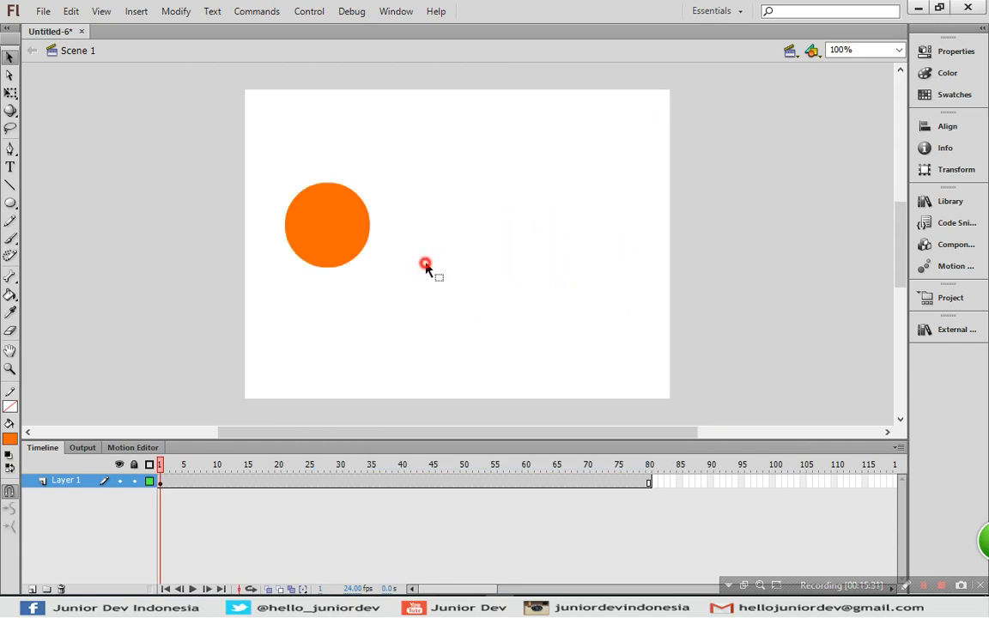
- Set the Symbol 2 instance's looping option to Play Once, test the movie and close the preview
left_click(323, 228)
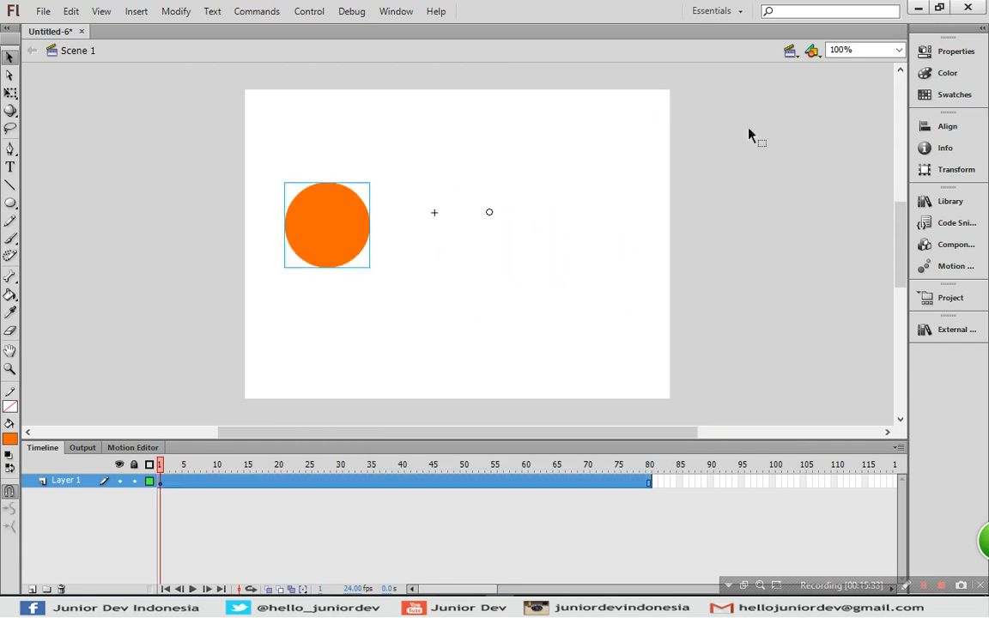
left_click(931, 53)
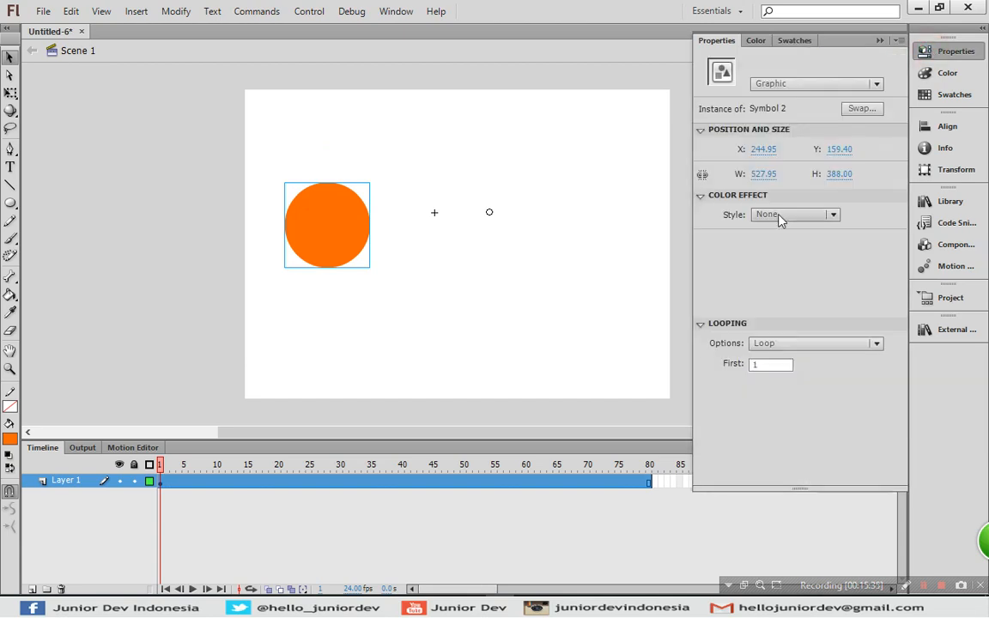
left_click(767, 344)
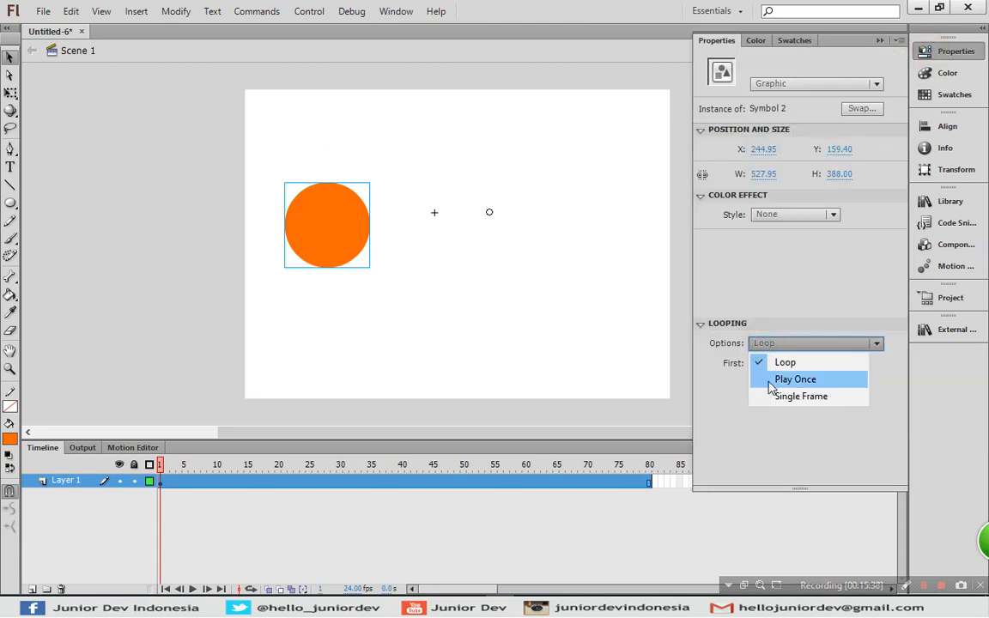
left_click(770, 380)
left_click(534, 305)
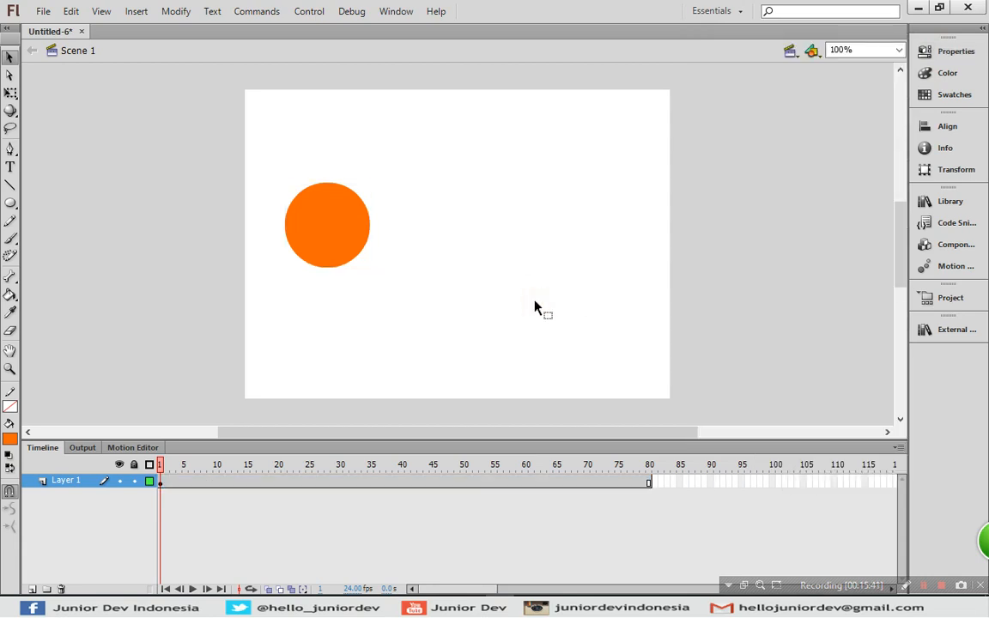
key("ctrl+Return")
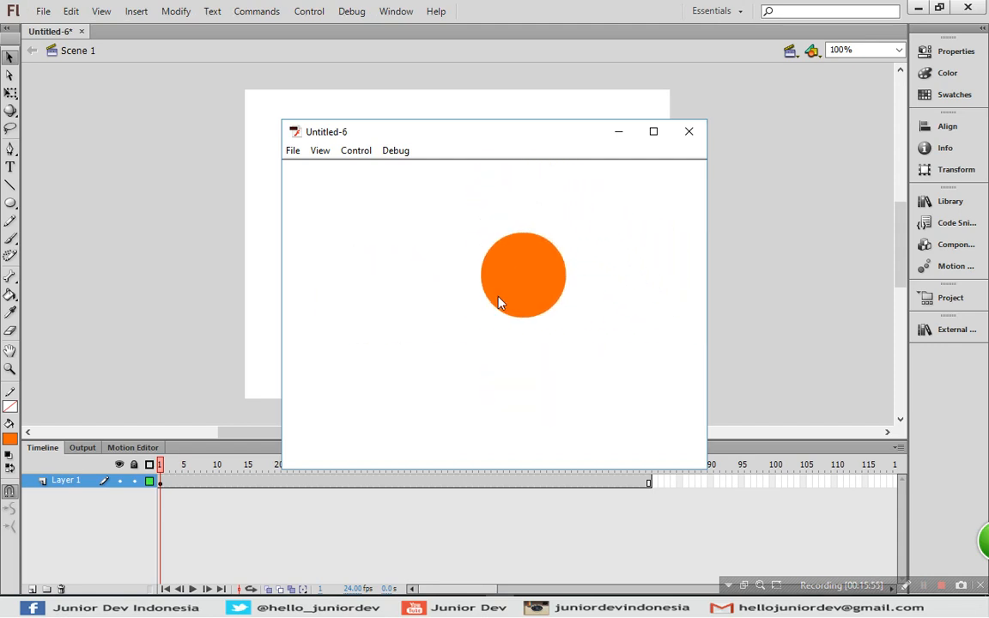
left_click(689, 134)
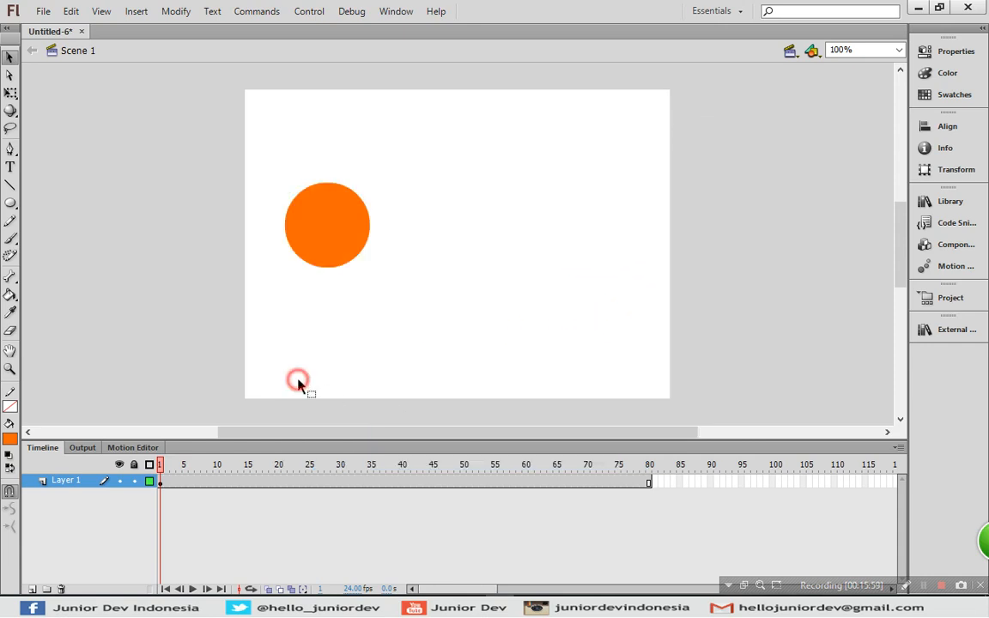
- Add a new layer above Layer 1 and insert a keyframe on it at frame 80
left_click(31, 589)
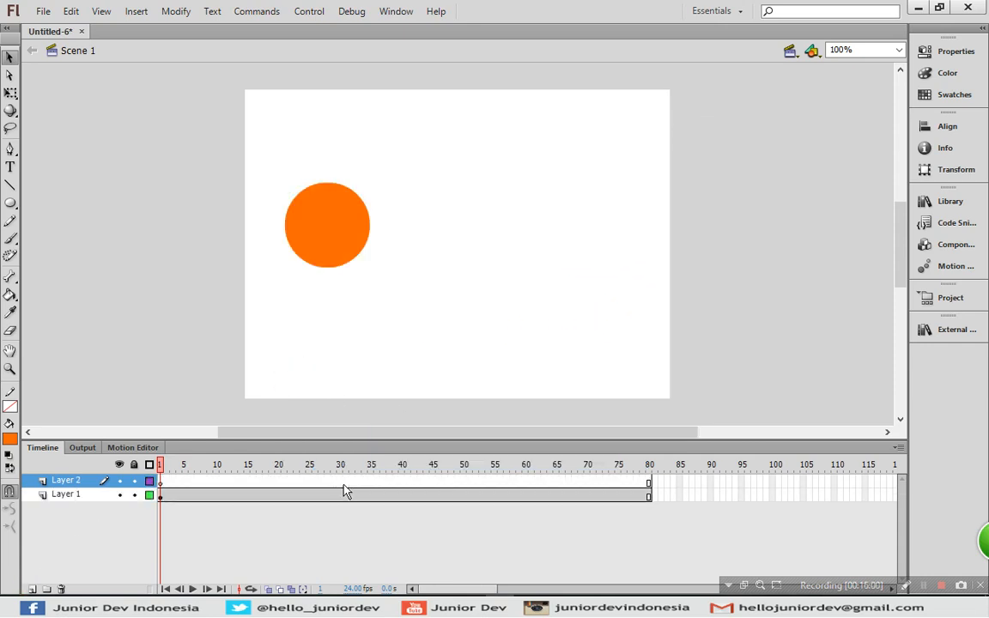
left_click(648, 483)
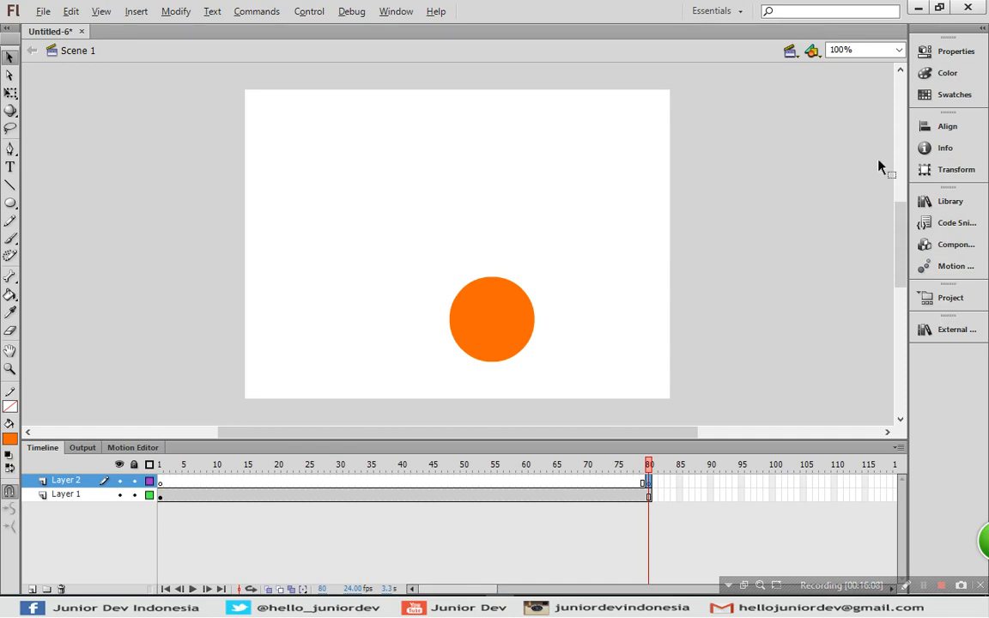
- Add a stop(); action to Layer 2's keyframe at frame 80, test the movie and close the preview
key("F9")
type("sto")
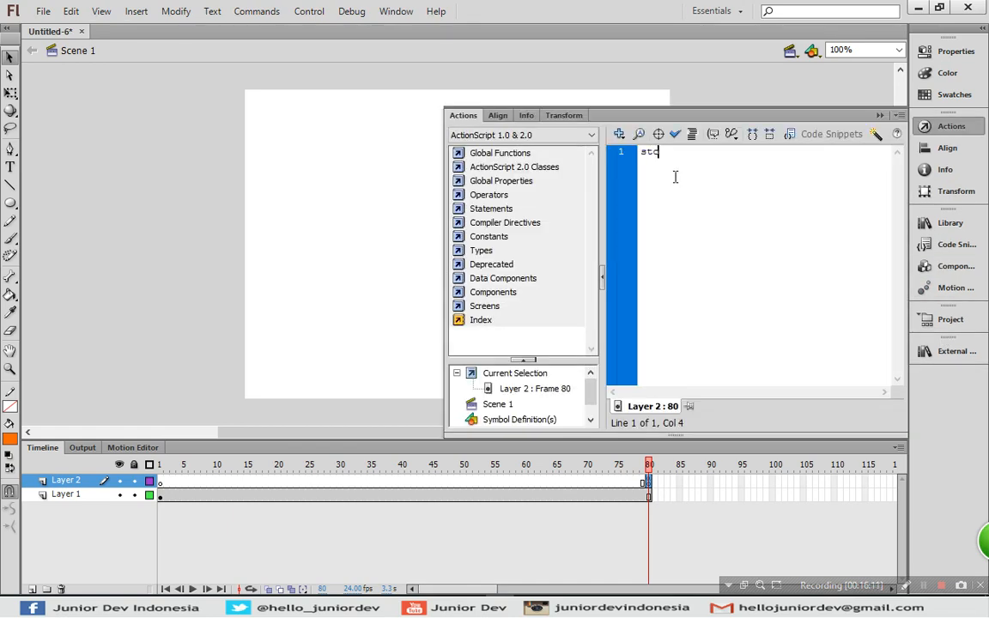
type("p();")
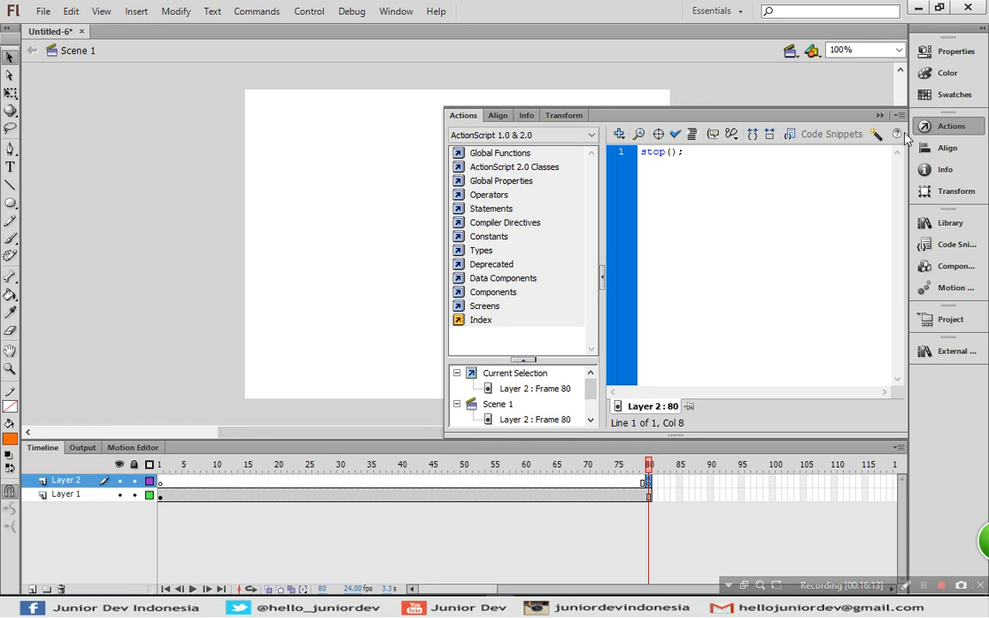
left_click(970, 129)
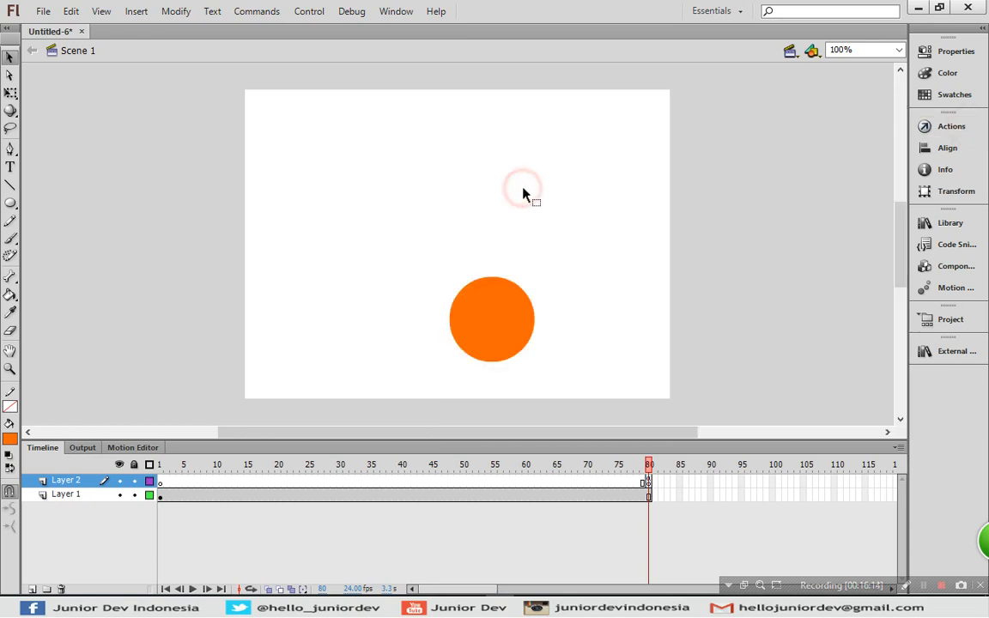
key("ctrl+Return")
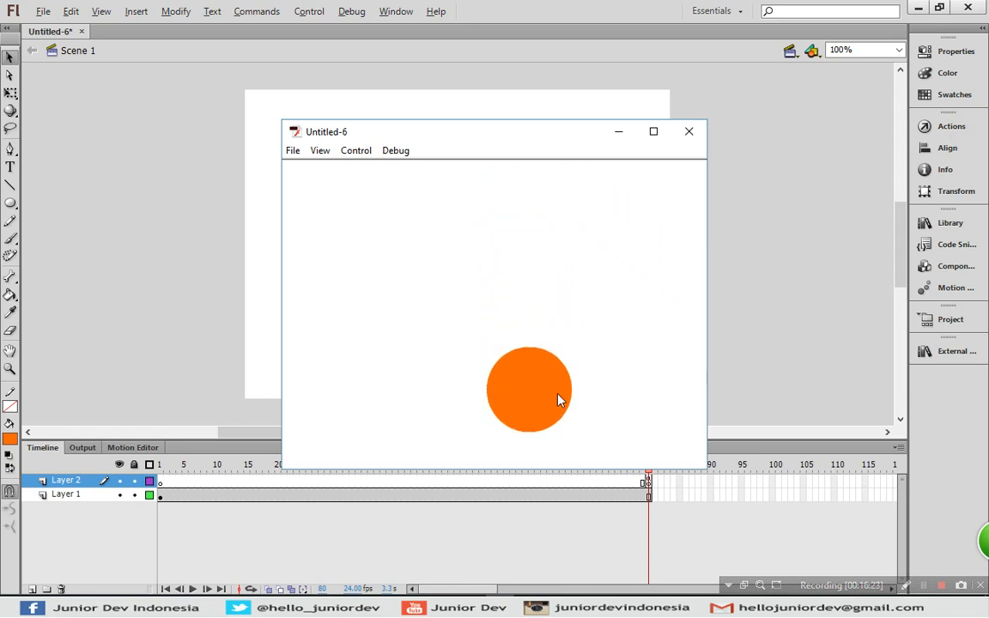
left_click(688, 133)
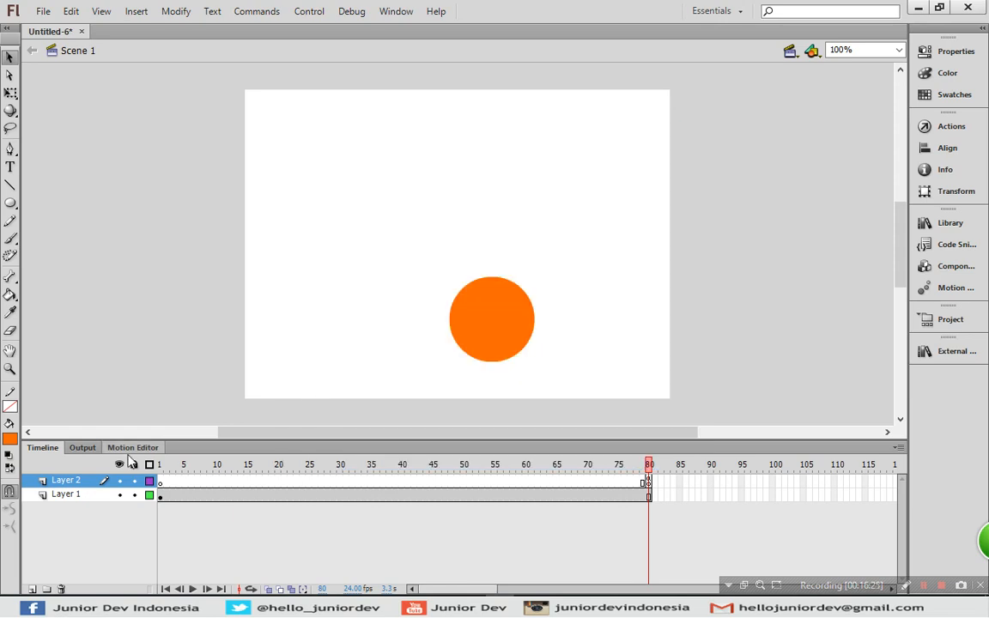
- Delete Layer 2 and extend Layer 1 of the main timeline to frame 160
right_click(86, 487)
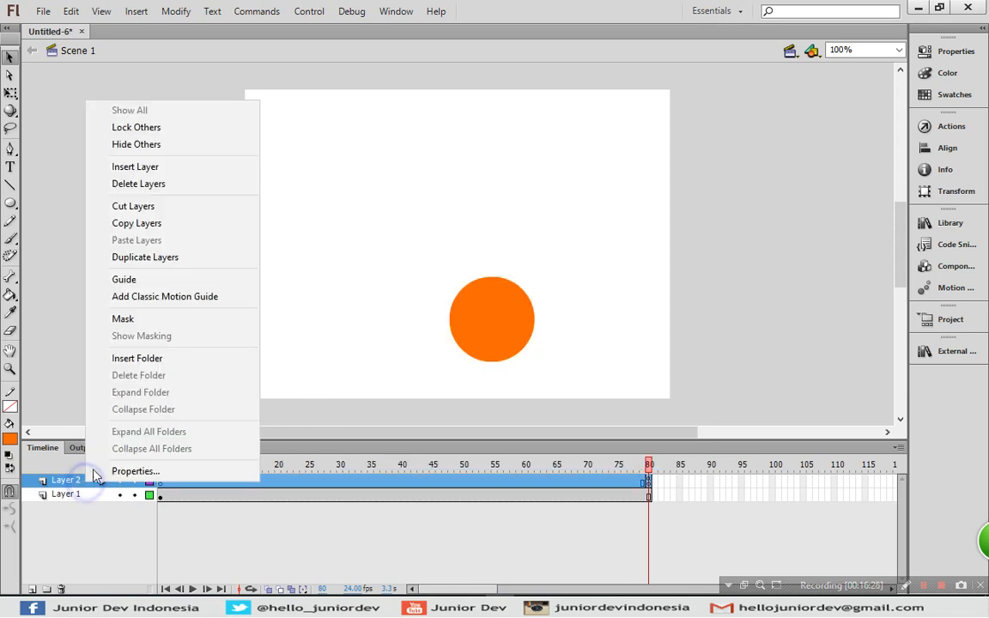
left_click(140, 185)
left_click_drag(433, 589, 476, 590)
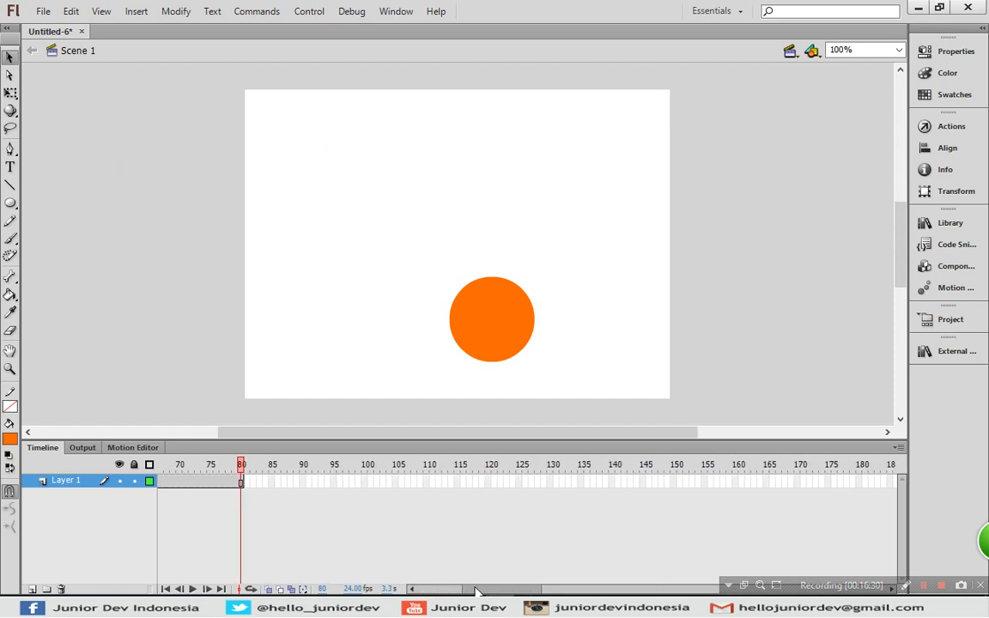
left_click(736, 482)
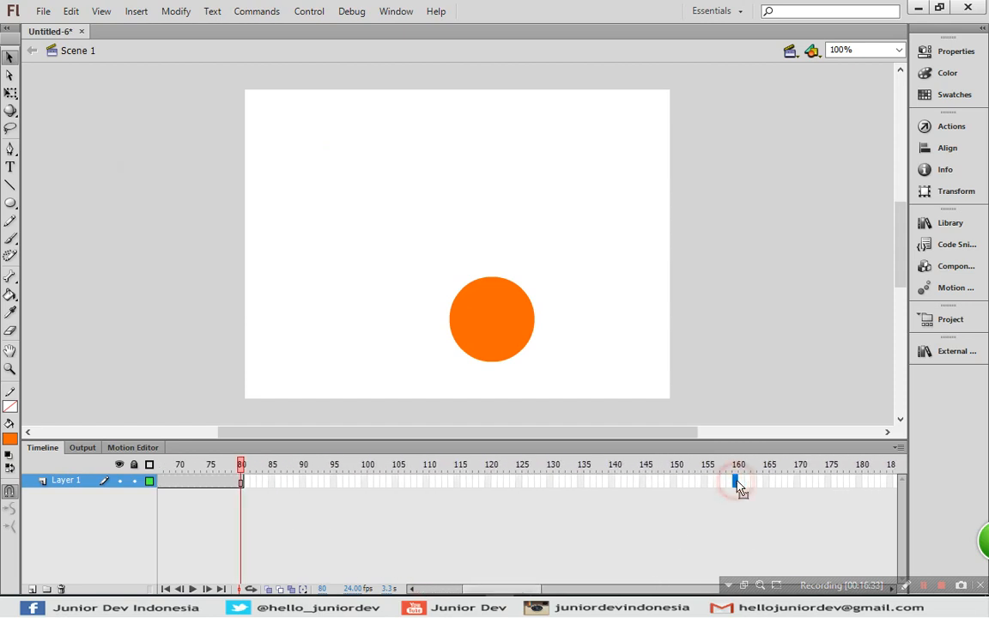
key("F5")
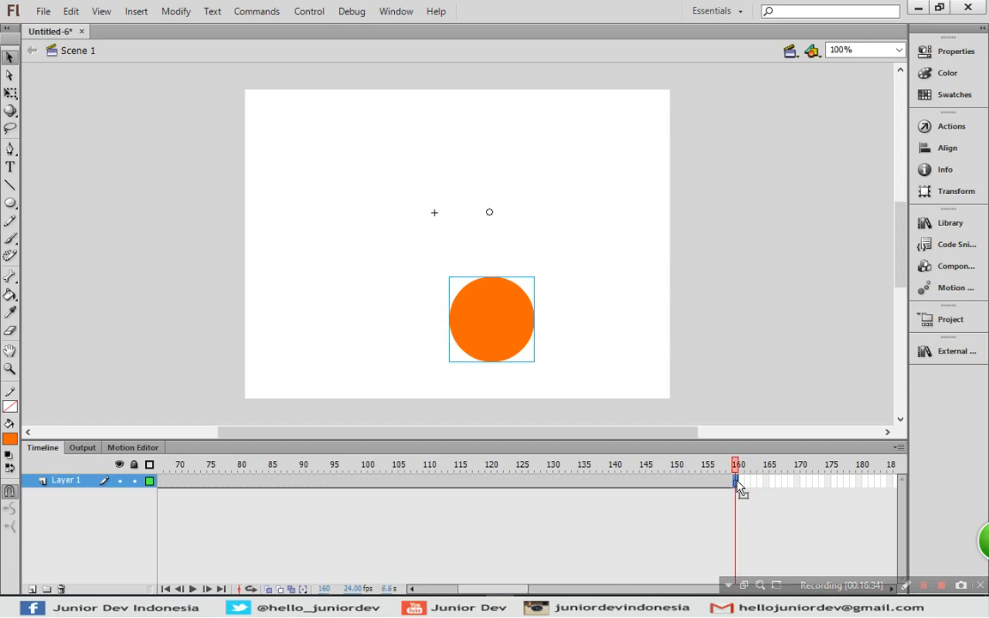
- Test the movie, view the preview both maximized and at restored size, and close it
key("ctrl+Return")
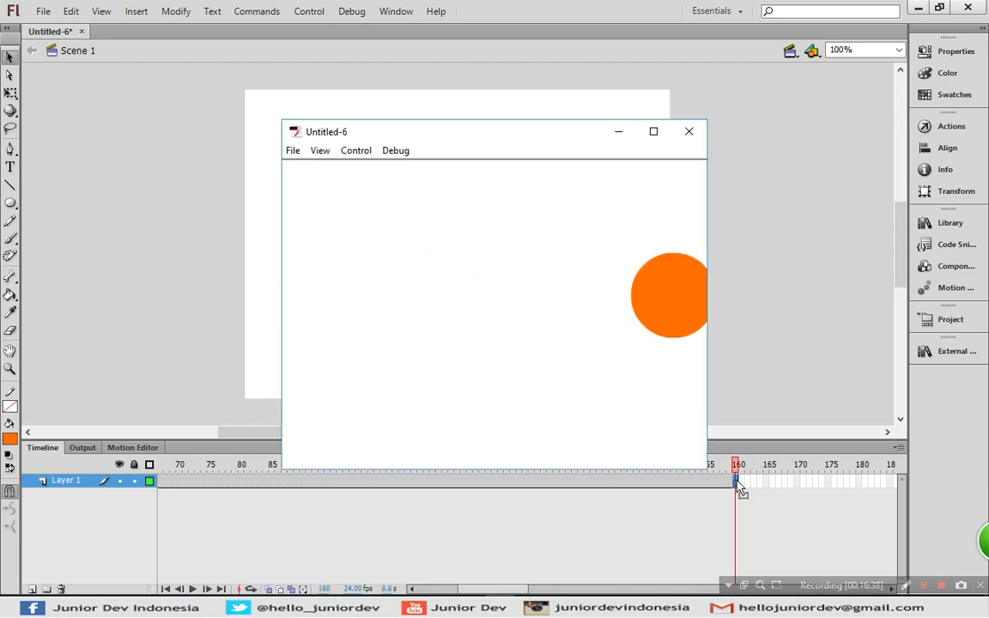
left_click(652, 132)
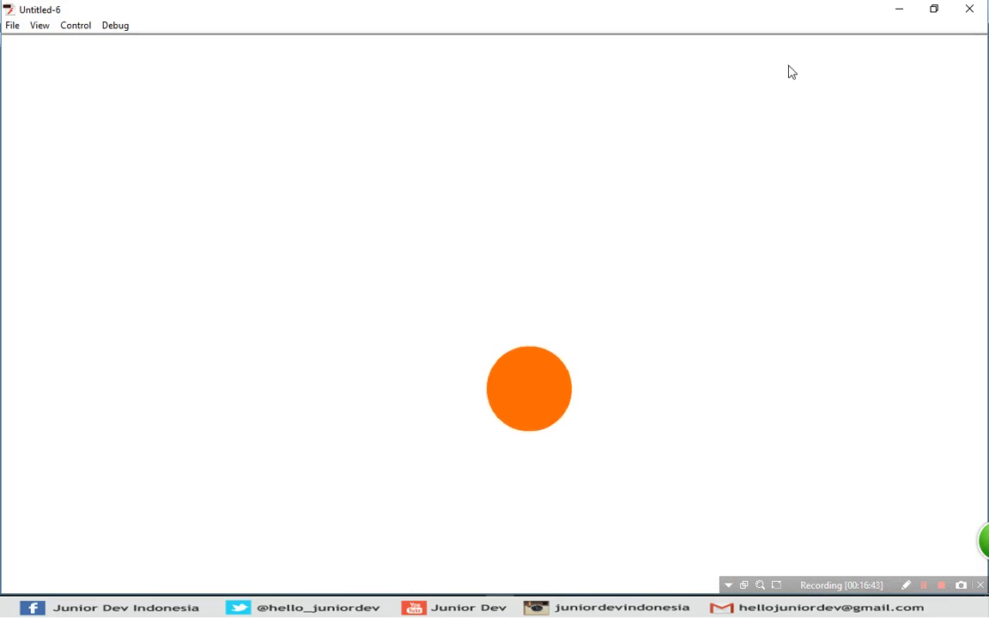
left_click(928, 14)
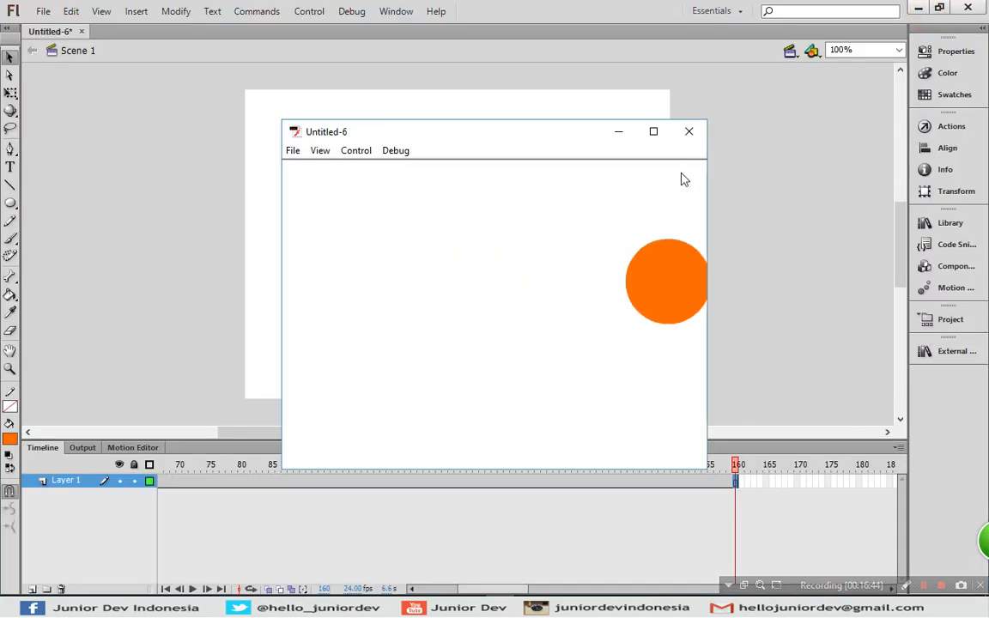
left_click(654, 132)
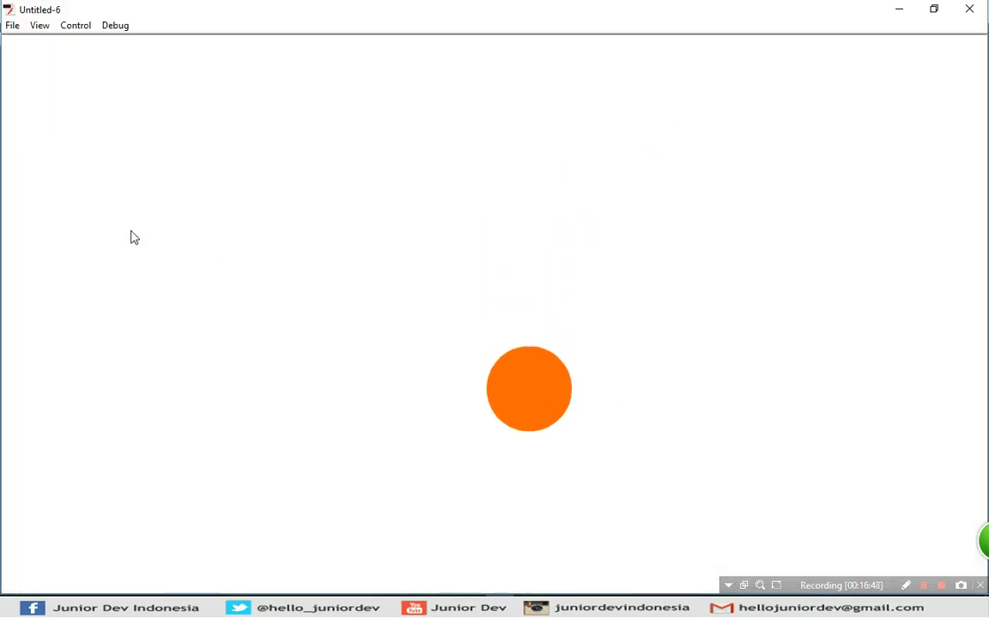
double_click(715, 16)
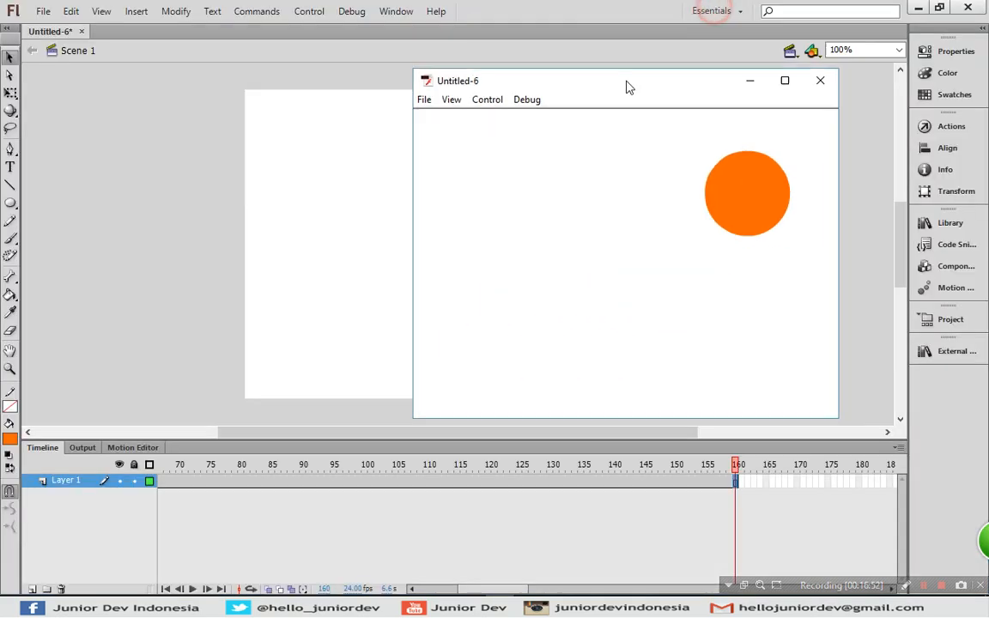
left_click(819, 80)
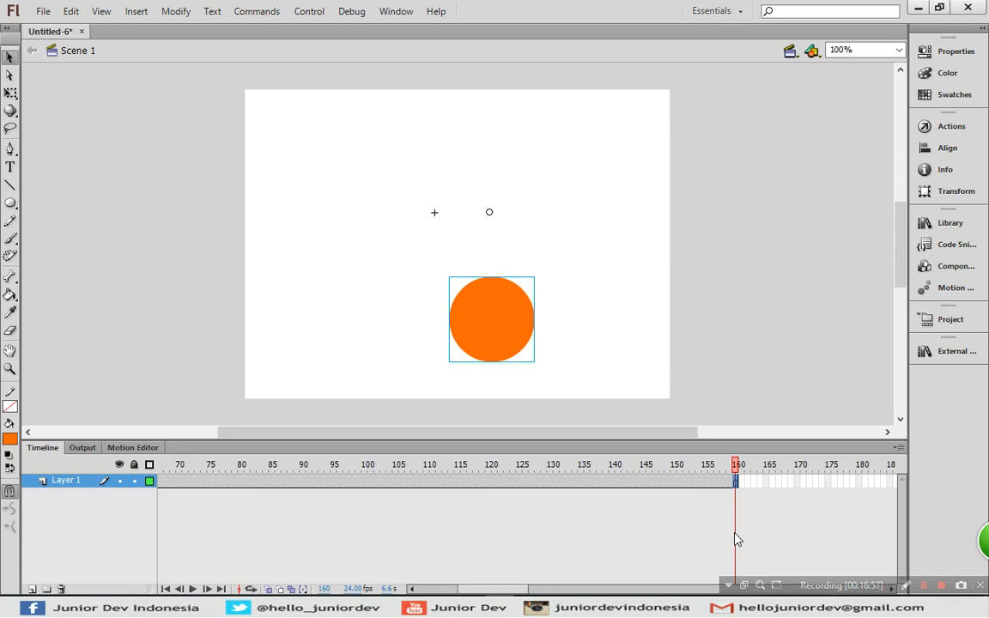
- Set the Symbol 2 instance's looping option to Single Frame with 5 as the first frame
left_click_drag(478, 590, 438, 589)
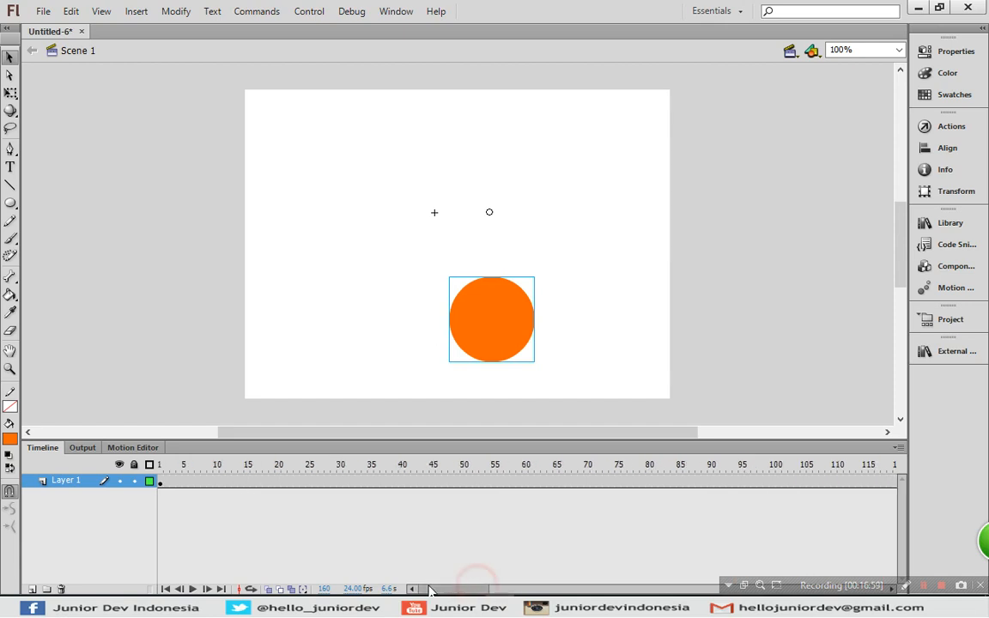
left_click(502, 332)
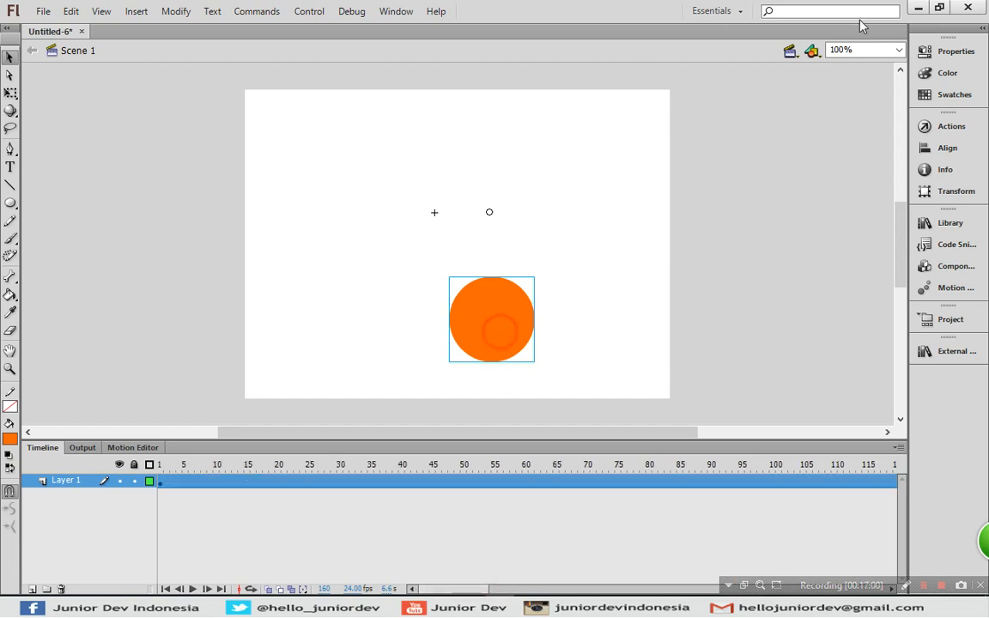
left_click(949, 50)
left_click(773, 344)
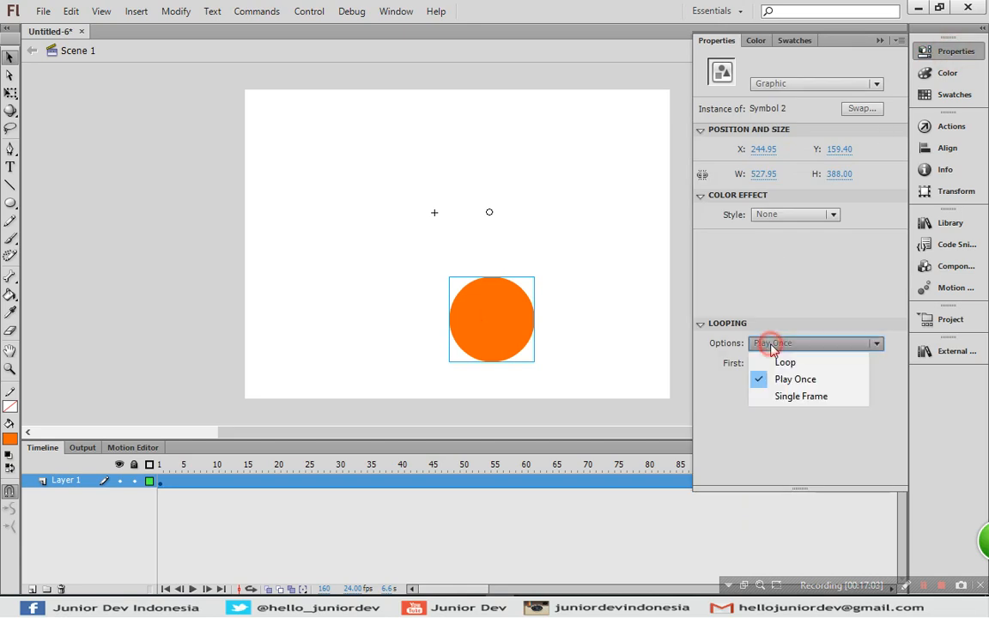
left_click(769, 398)
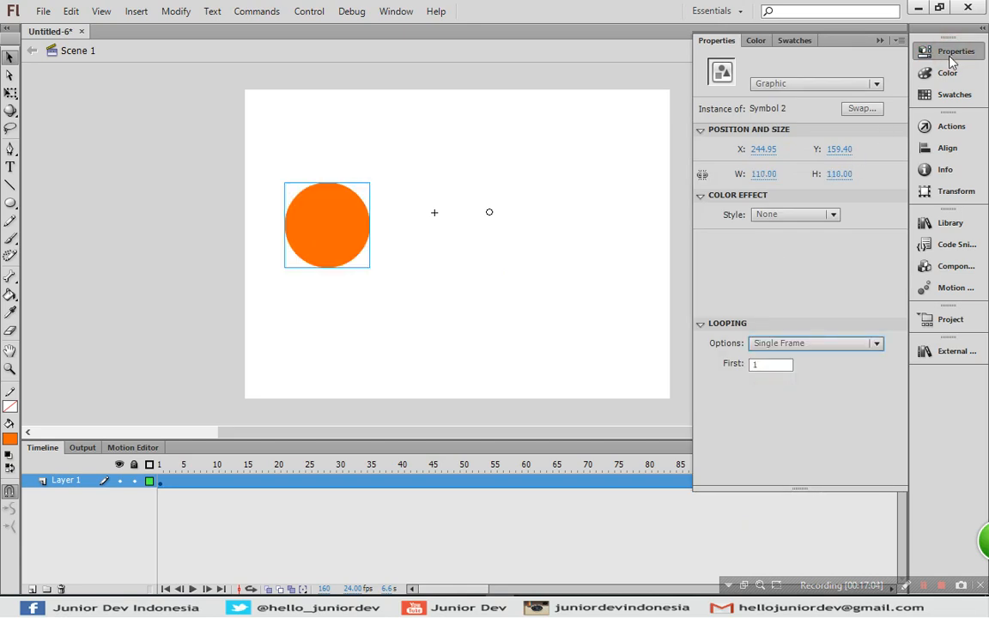
left_click(766, 364)
double_click(751, 365)
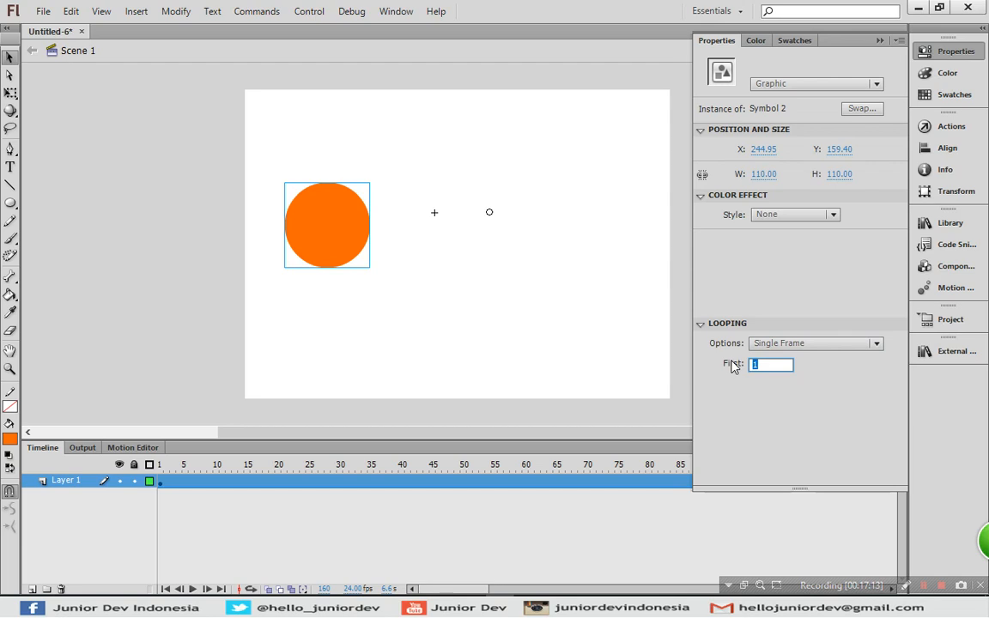
type("5")
key("Return")
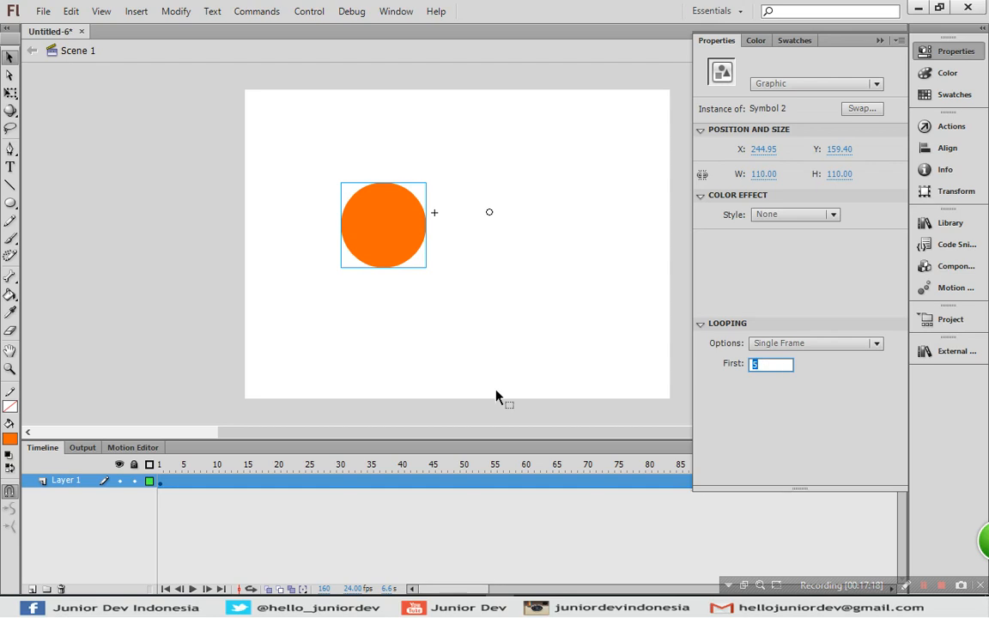
- Open Symbol 2 for editing, view its animation at frame 30 and return to Scene 1
left_click(392, 206)
double_click(389, 209)
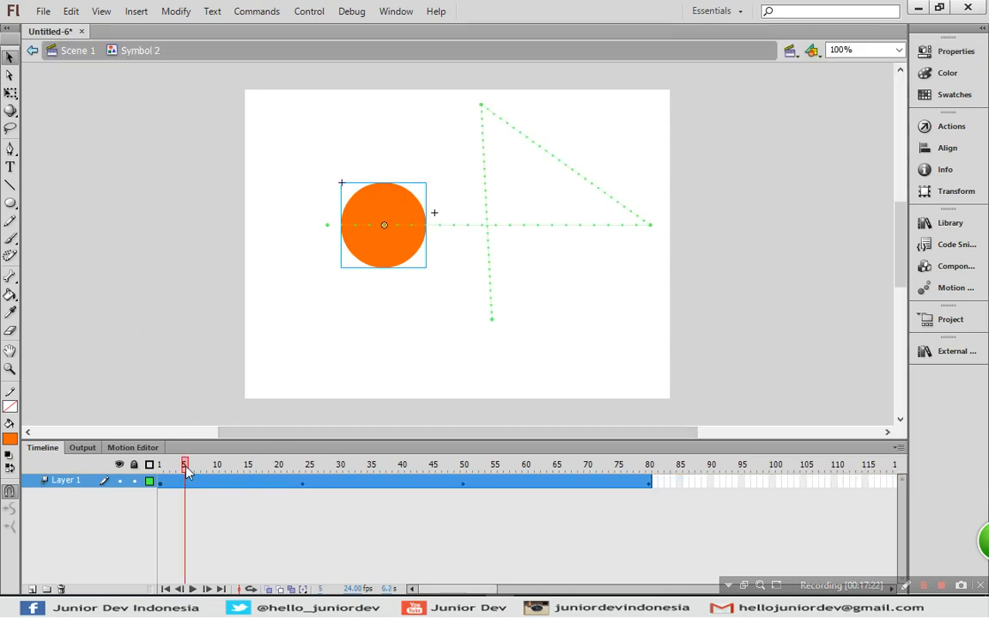
left_click(341, 466)
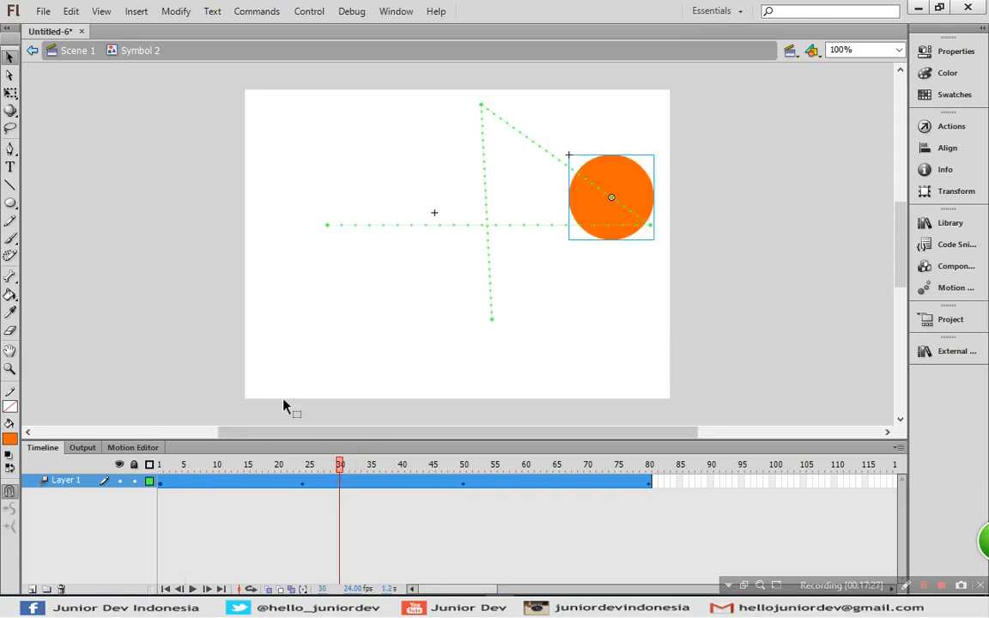
left_click(72, 50)
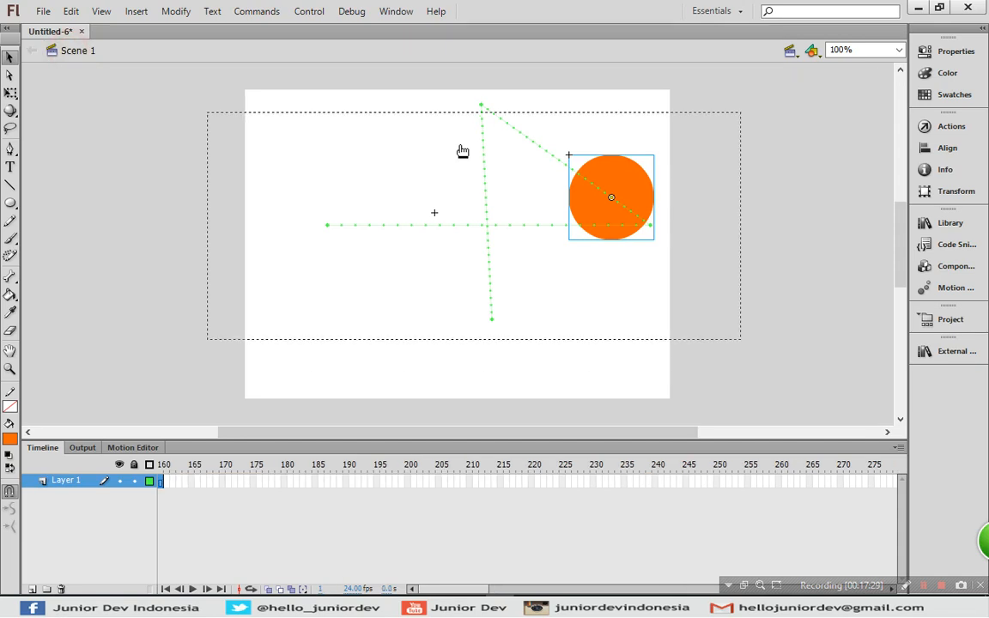
- Set the Symbol 2 instance's first frame to 30 in its looping settings
left_click(930, 50)
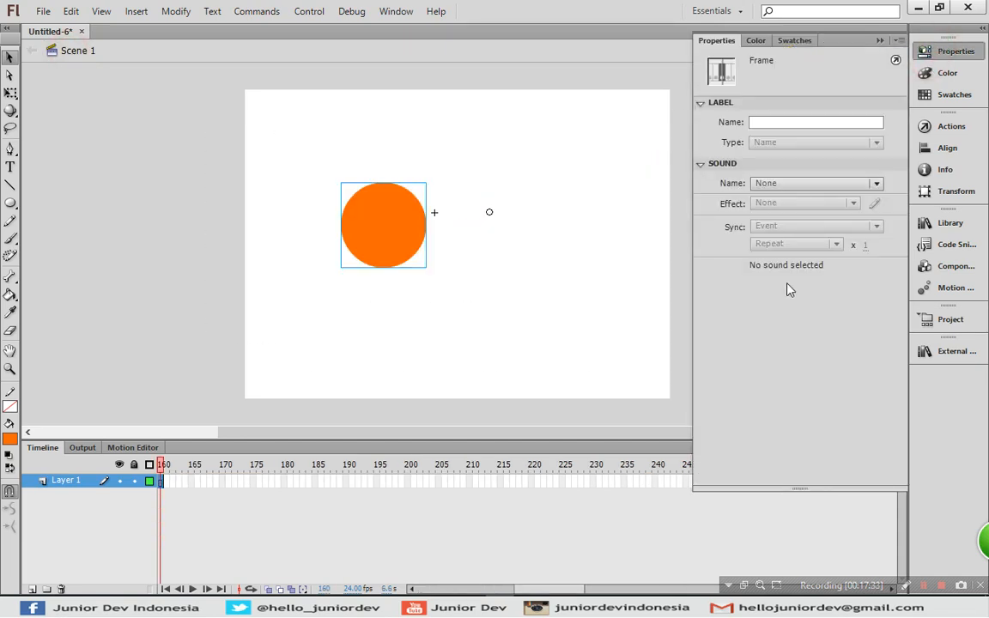
left_click(389, 229)
left_click(931, 50)
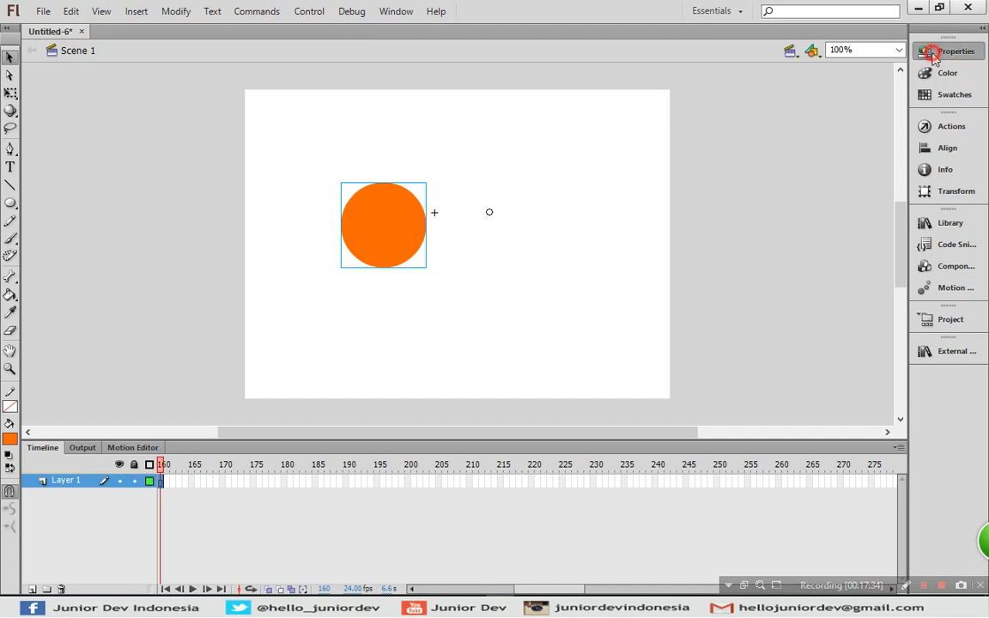
double_click(757, 365)
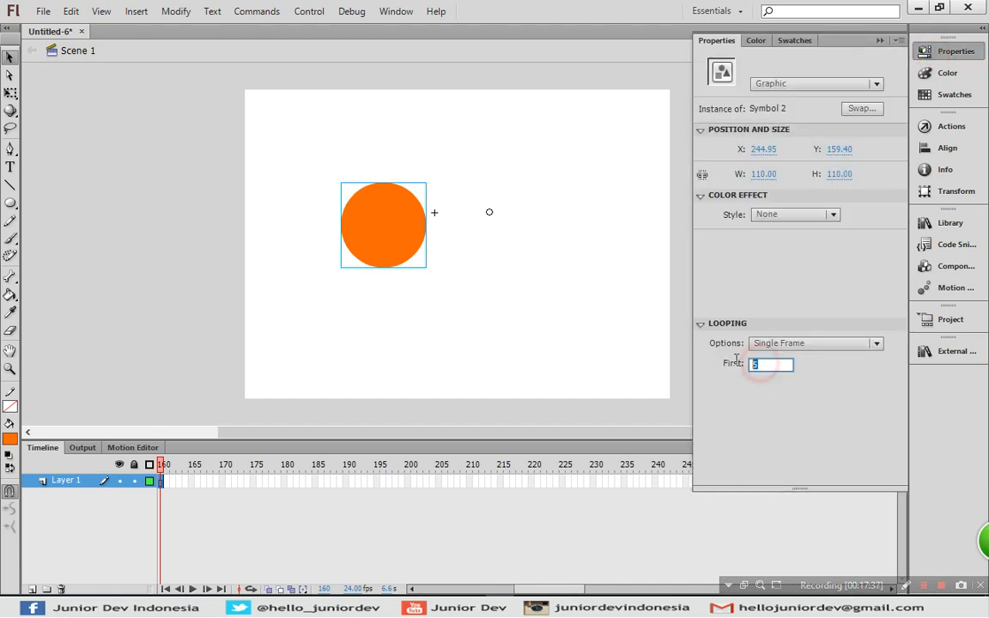
key("Return")
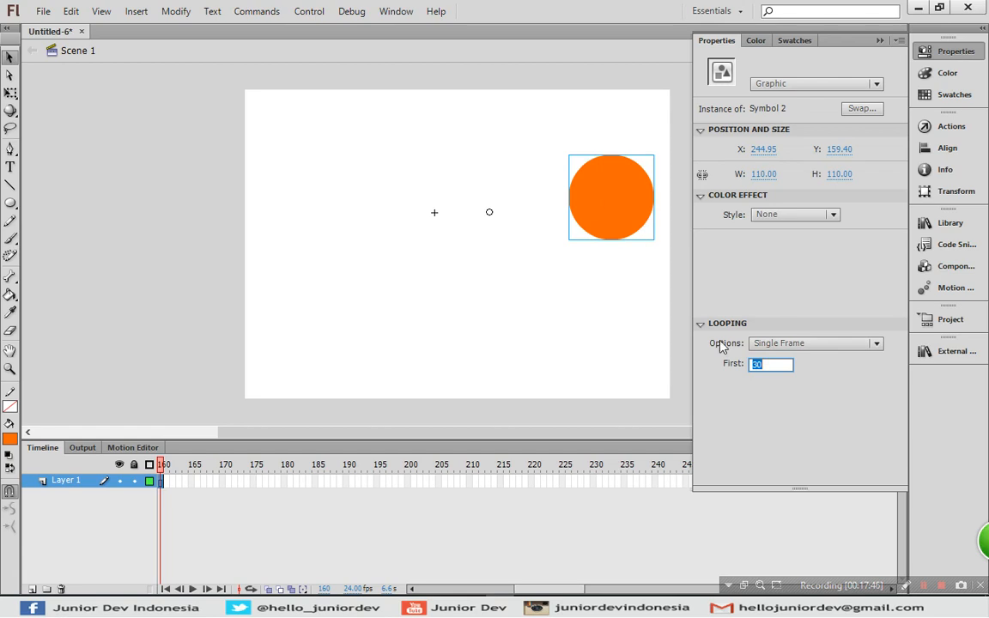
- Set the Symbol 2 instance's looping option to Loop and deselect the instance
left_click(775, 344)
left_click(784, 362)
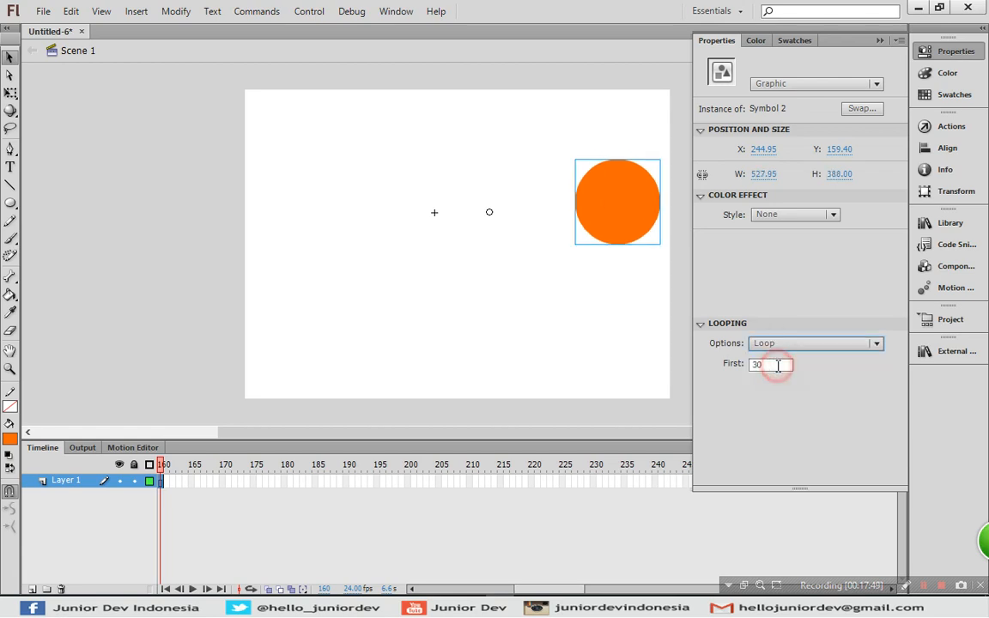
left_click(957, 51)
left_click(531, 337)
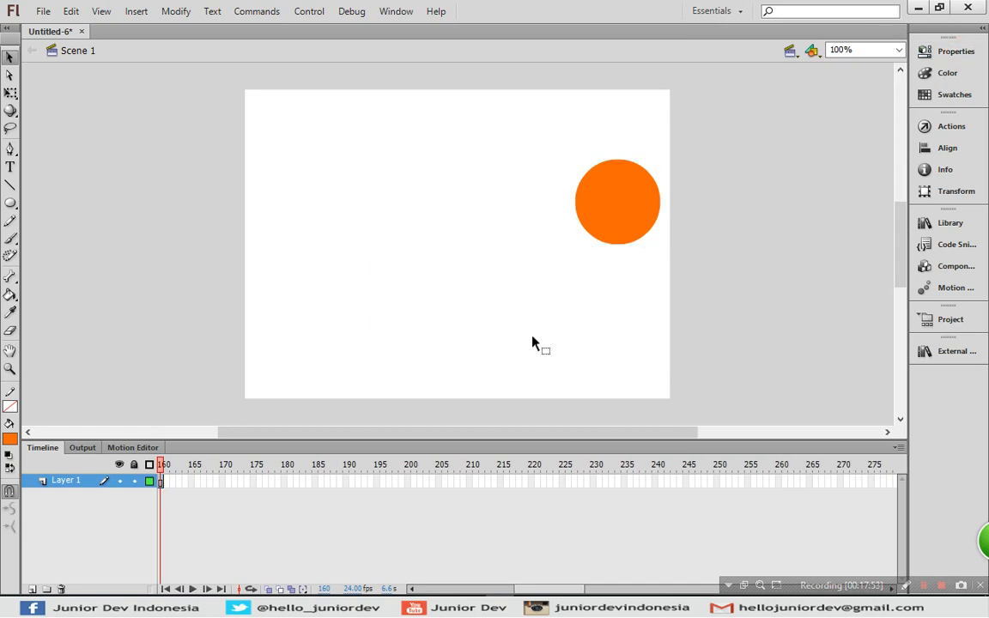
- Test the movie twice to check the looping playback, closing the preview each time
key("ctrl+Return")
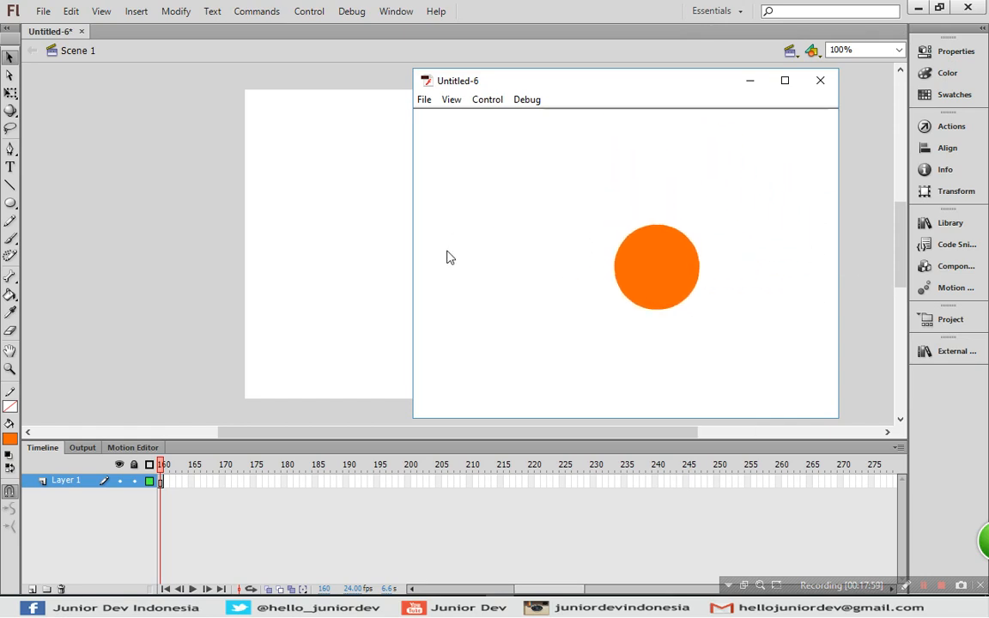
left_click(820, 80)
left_click(343, 185)
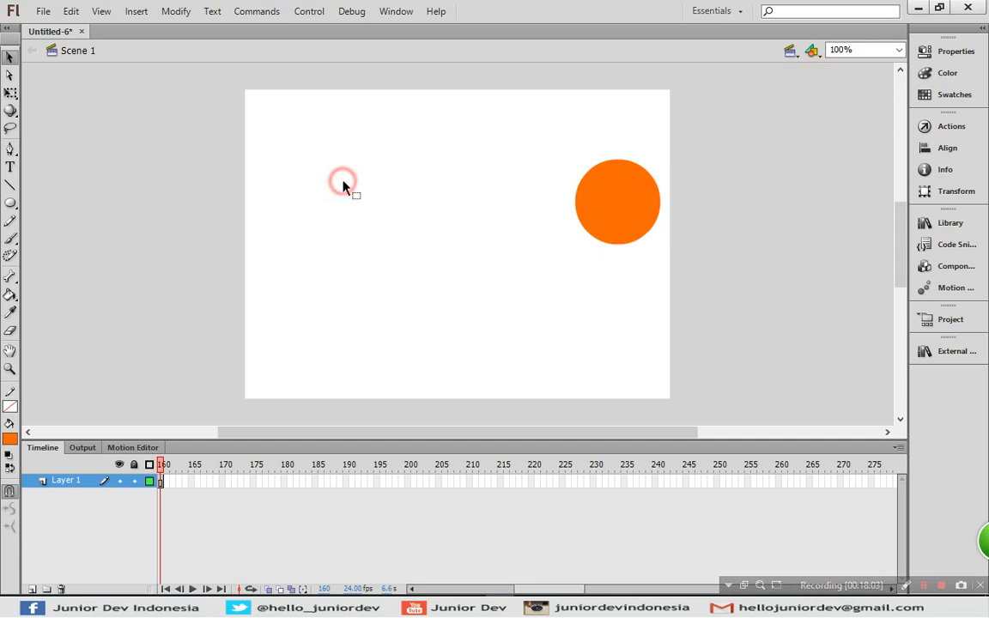
key("ctrl+Return")
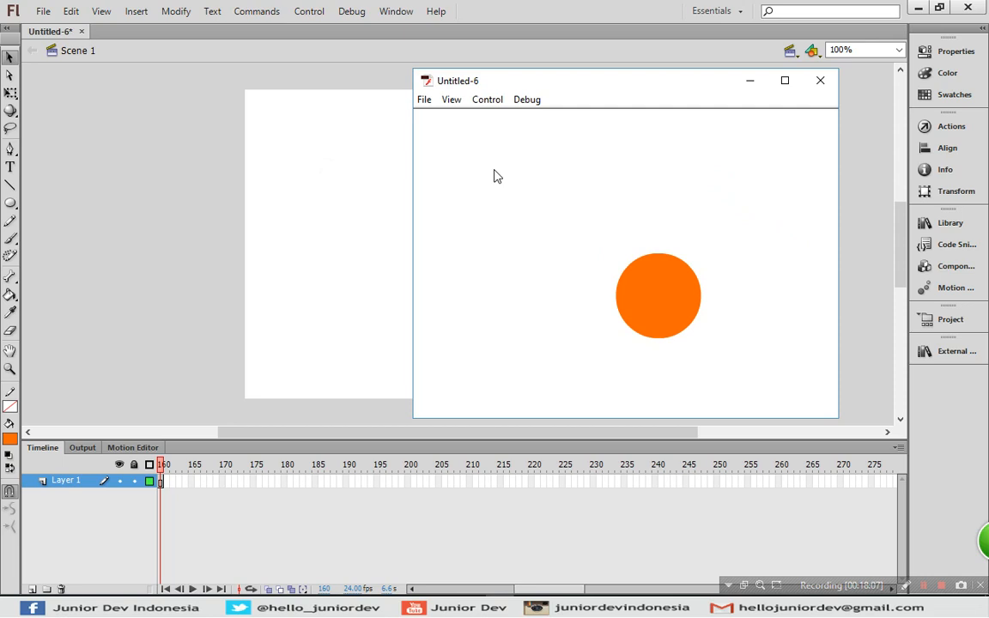
left_click(825, 78)
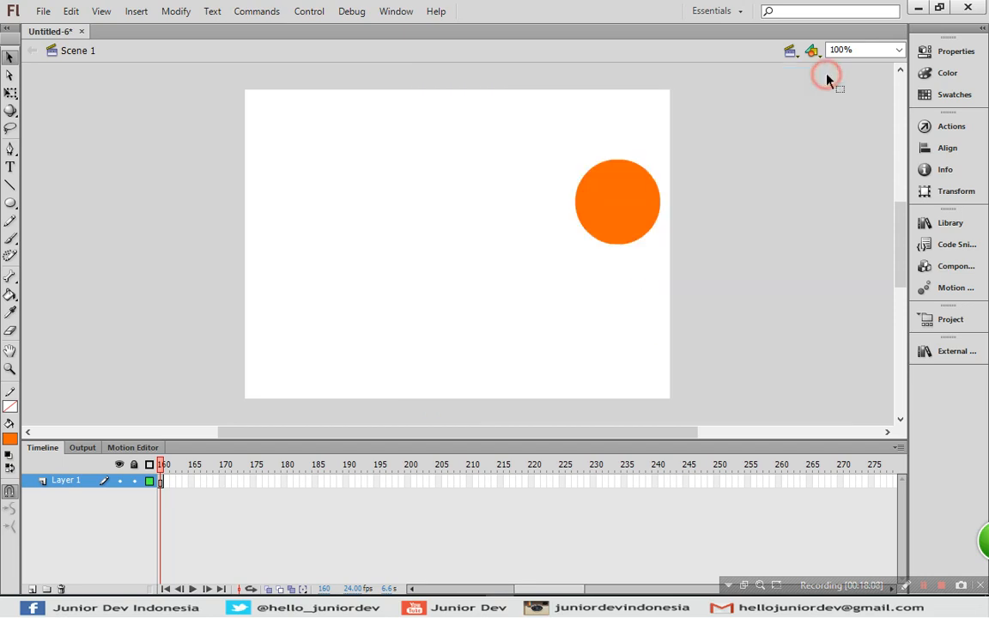
- Place an instance of the Bola1 symbol from the library on the left side of the stage
left_click(415, 233)
left_click(941, 222)
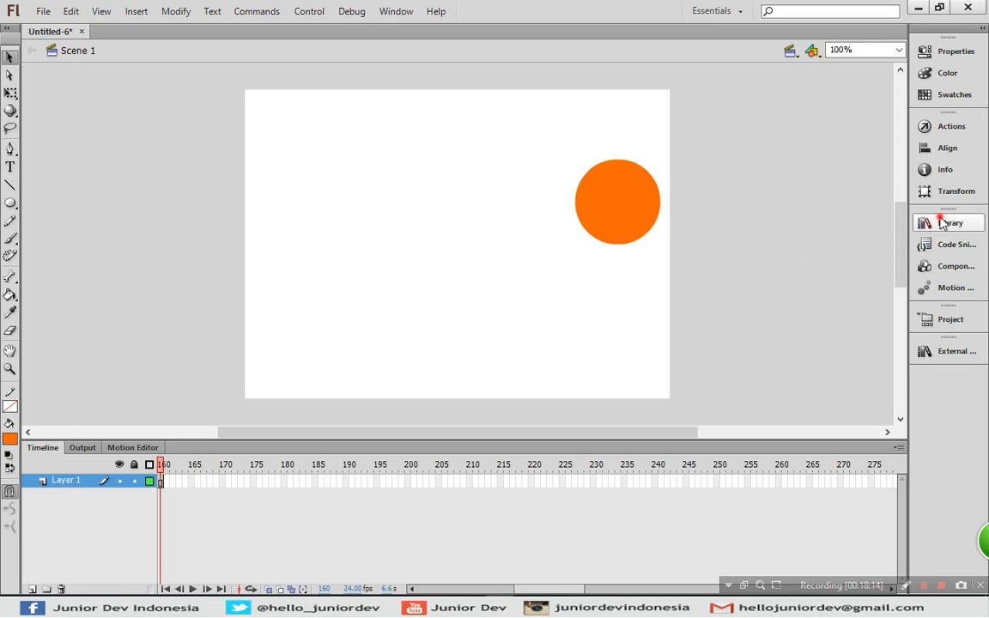
left_click(715, 379)
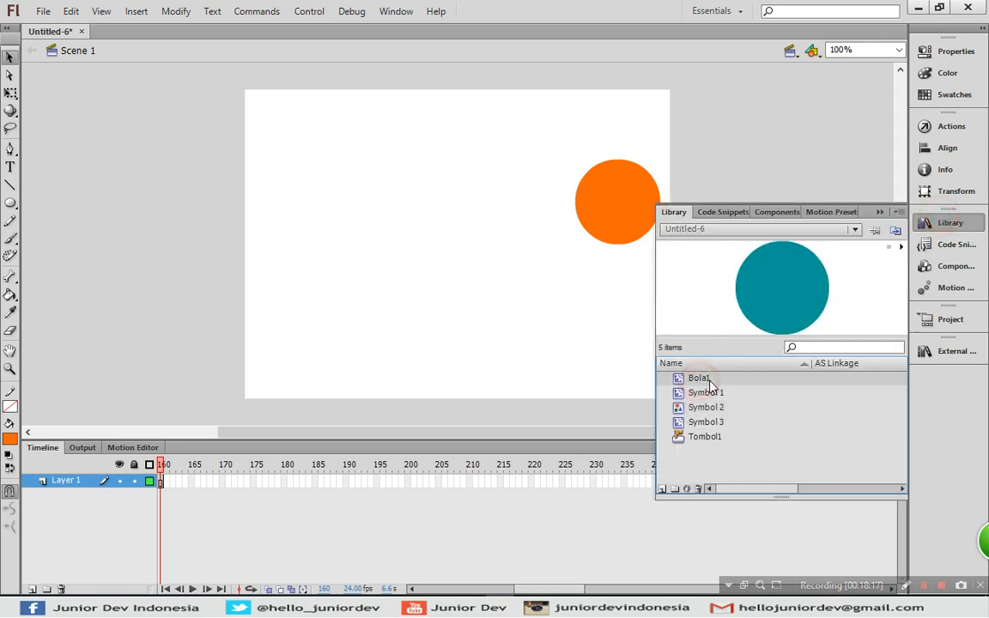
left_click_drag(716, 379, 321, 194)
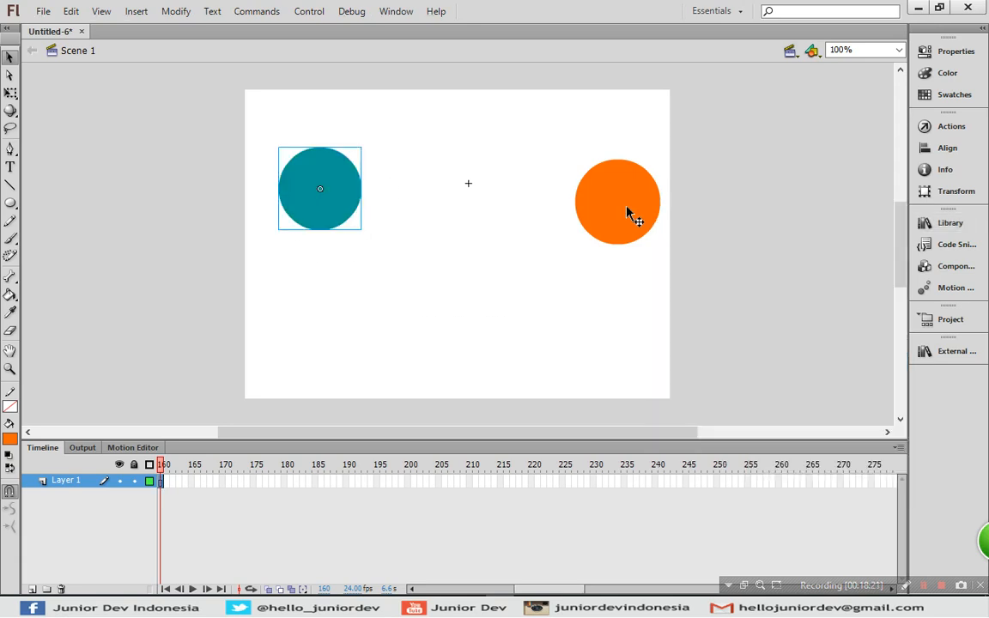
- Move the orange circle and the teal ball inward so they sit side by side in the stage's upper half
left_click_drag(639, 211, 562, 198)
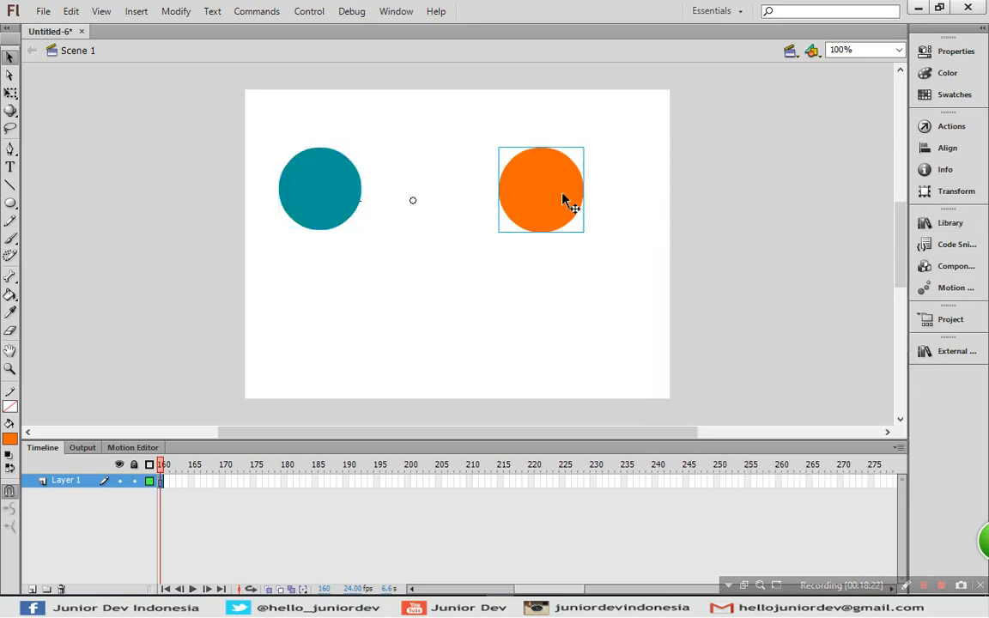
left_click_drag(312, 193, 374, 194)
left_click(535, 306)
left_click(404, 197)
left_click(549, 199)
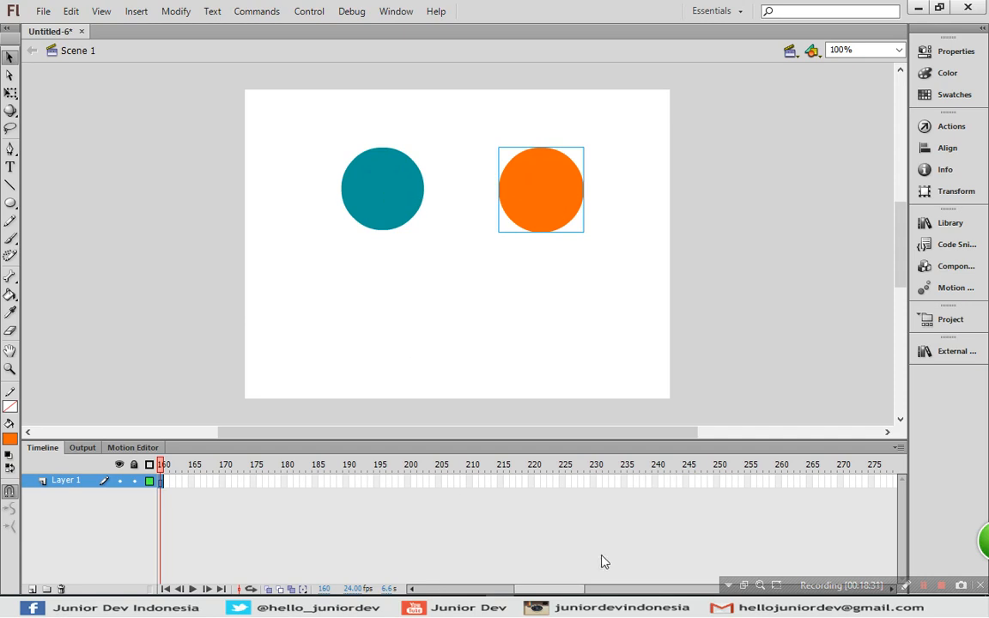
- Test the movie to compare the Bola1 movie clip with the orange graphic, and close the preview
left_click_drag(577, 589, 433, 590)
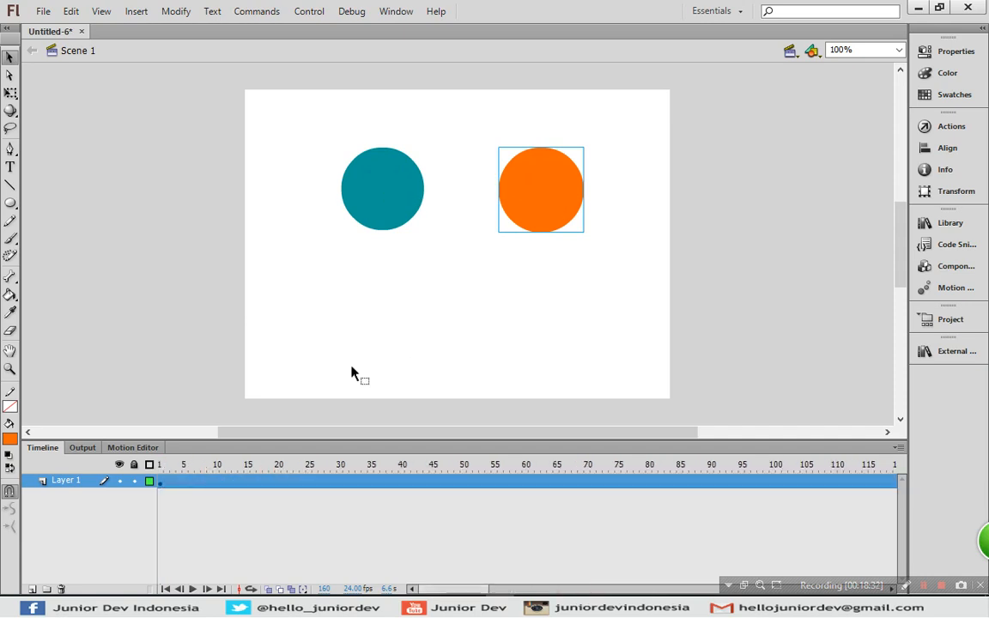
left_click(320, 341)
key("ctrl+Return")
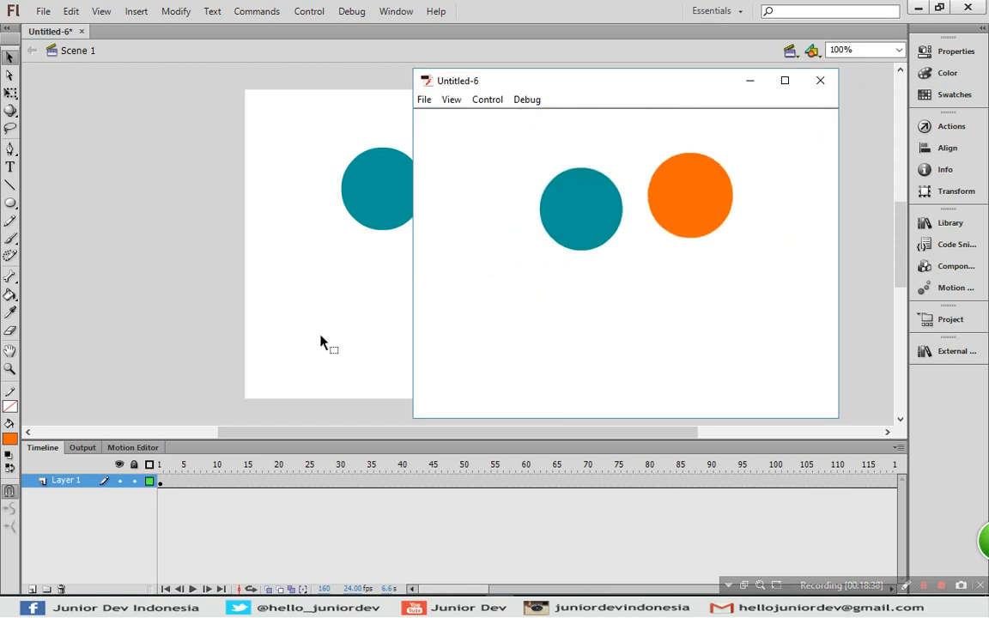
left_click(814, 85)
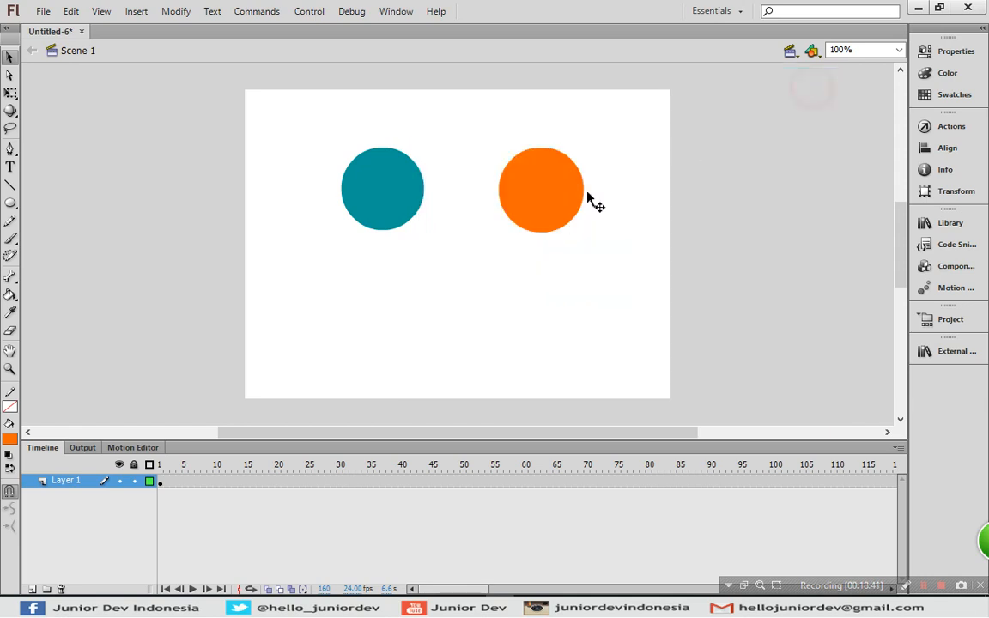
- Remove all frames of Layer 1 from frame 2 onward, leaving a single-frame main timeline
left_click(170, 489)
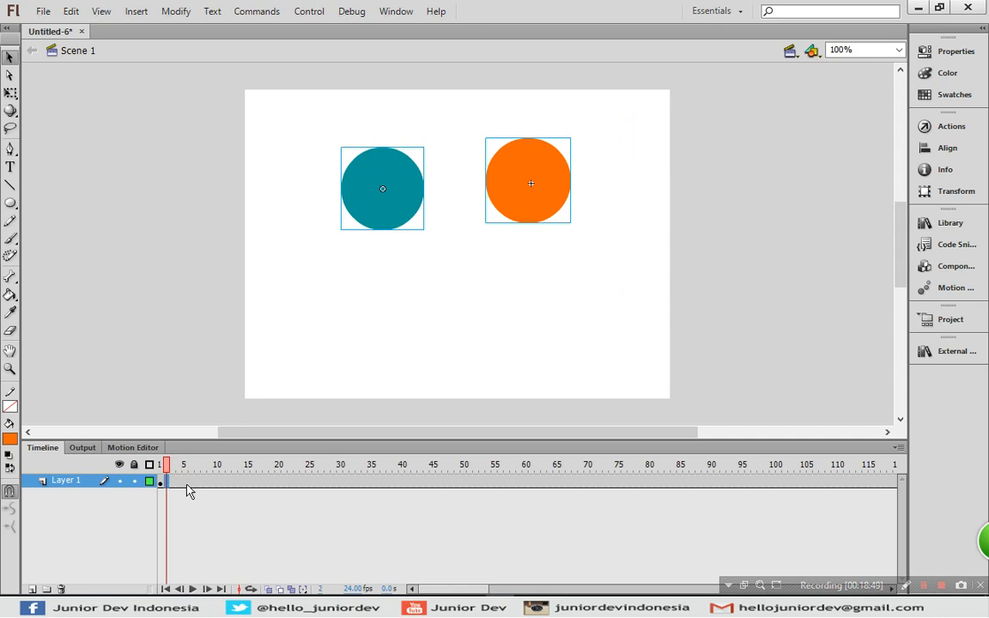
left_click(195, 484)
left_click_drag(167, 482, 677, 481)
right_click(677, 481)
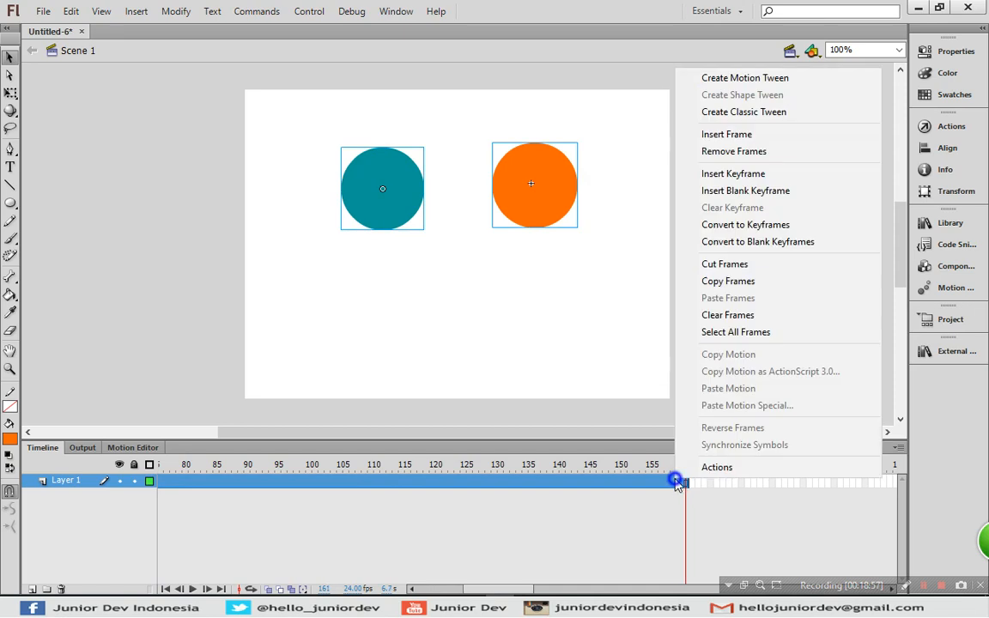
left_click(743, 153)
left_click(444, 347)
- Test the single-frame movie in a maximized preview to compare how both circles play, and close it
key("ctrl+Return")
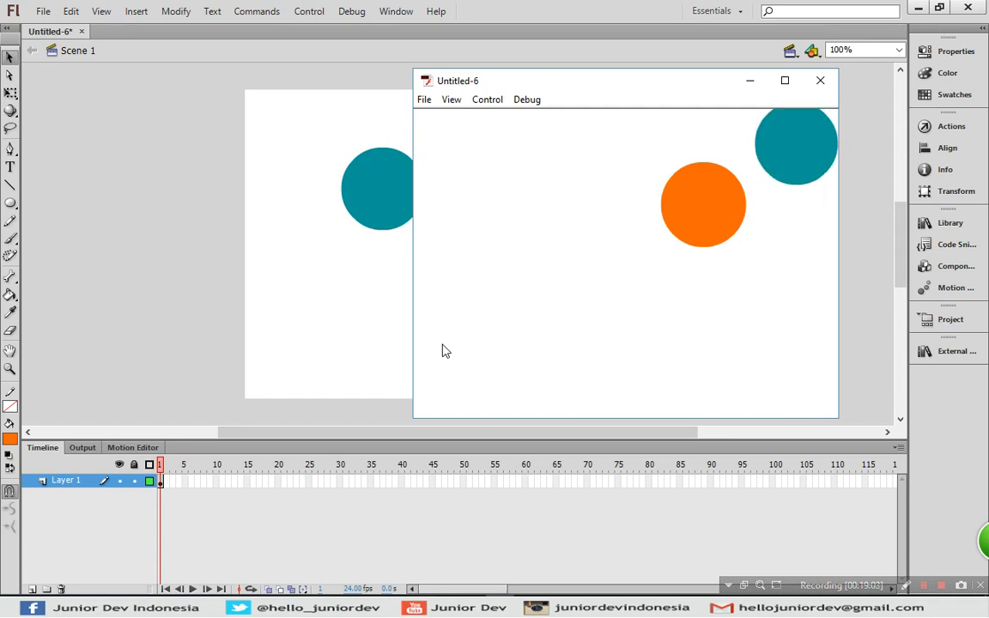
left_click(785, 81)
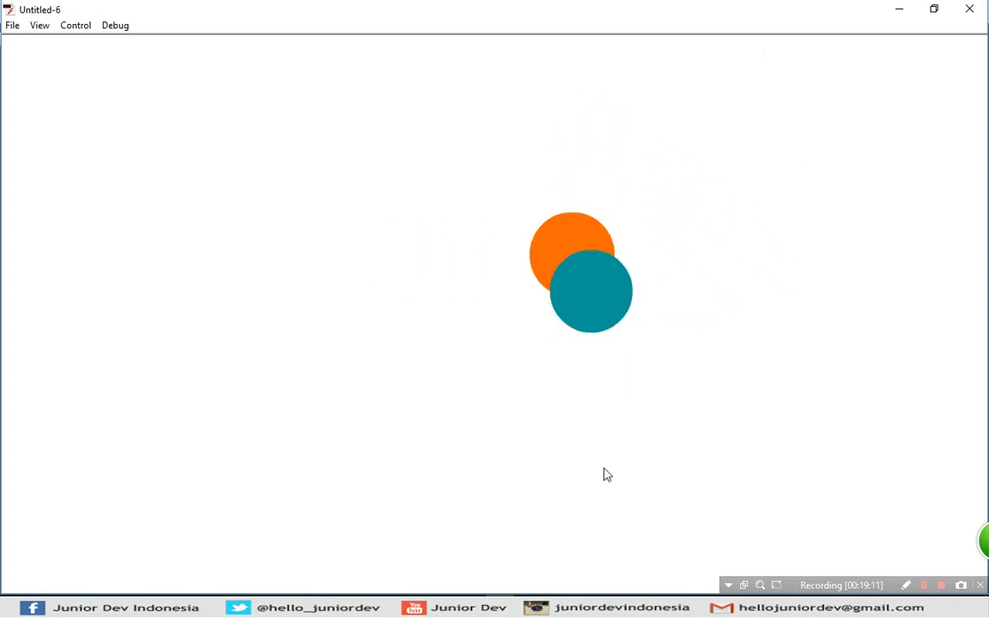
left_click(969, 10)
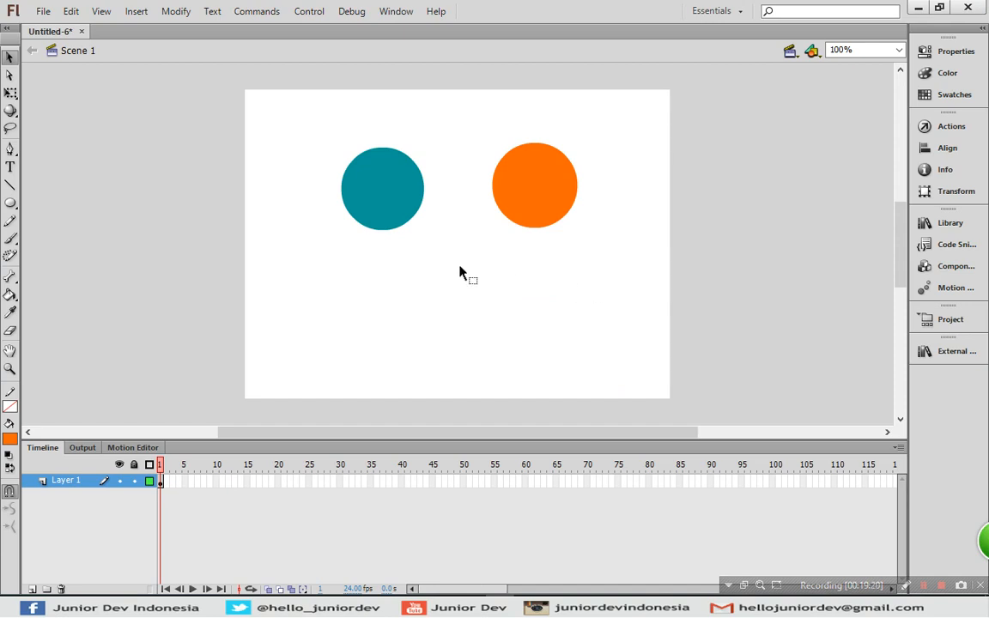
left_click(373, 183)
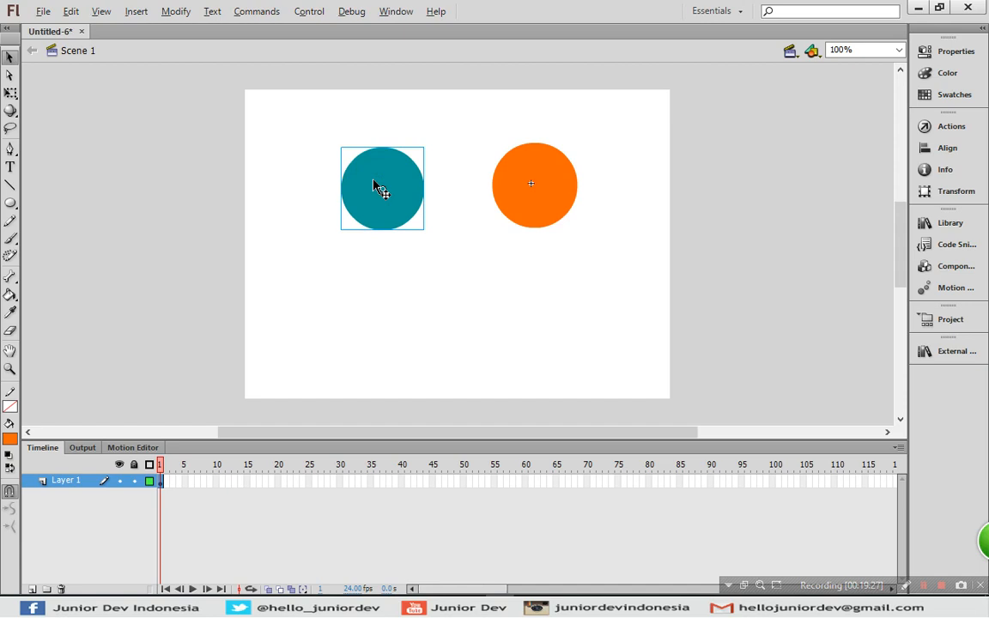
left_click(548, 194)
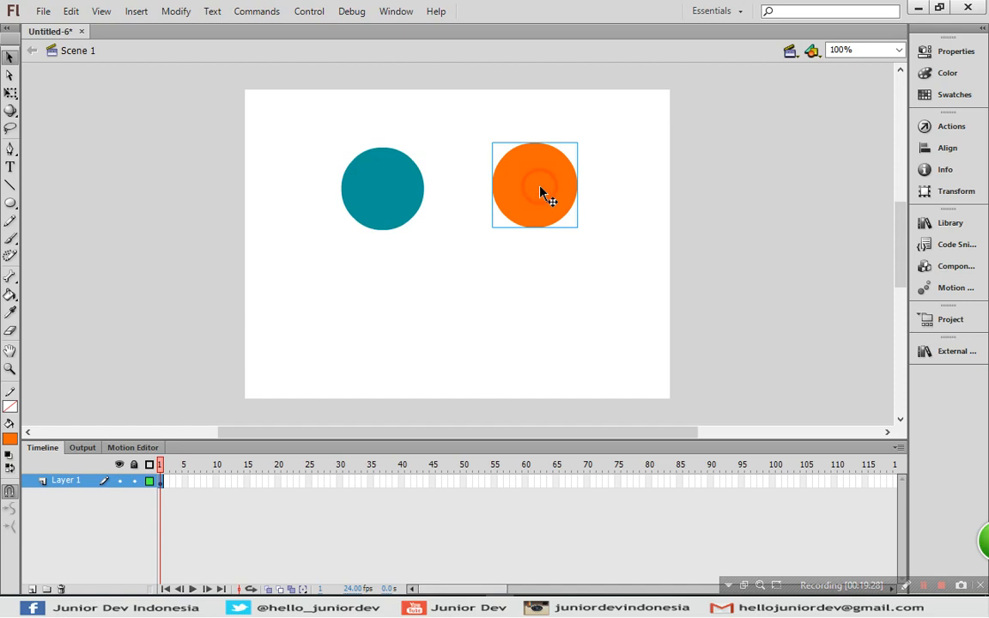
left_click(534, 257)
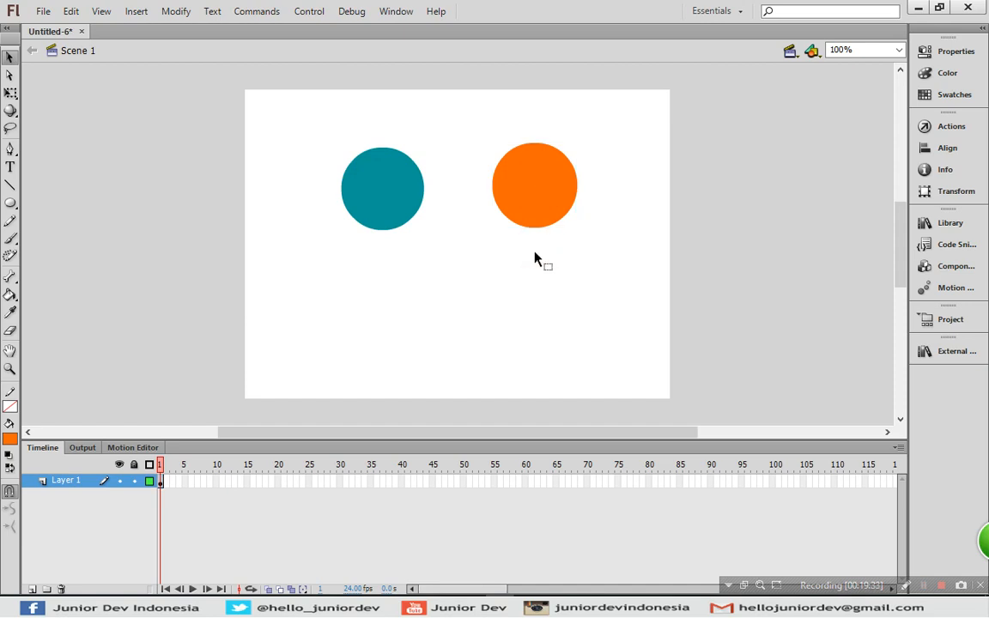
- Place an instance of the Tombol1 button from the library below the two circles
left_click(950, 222)
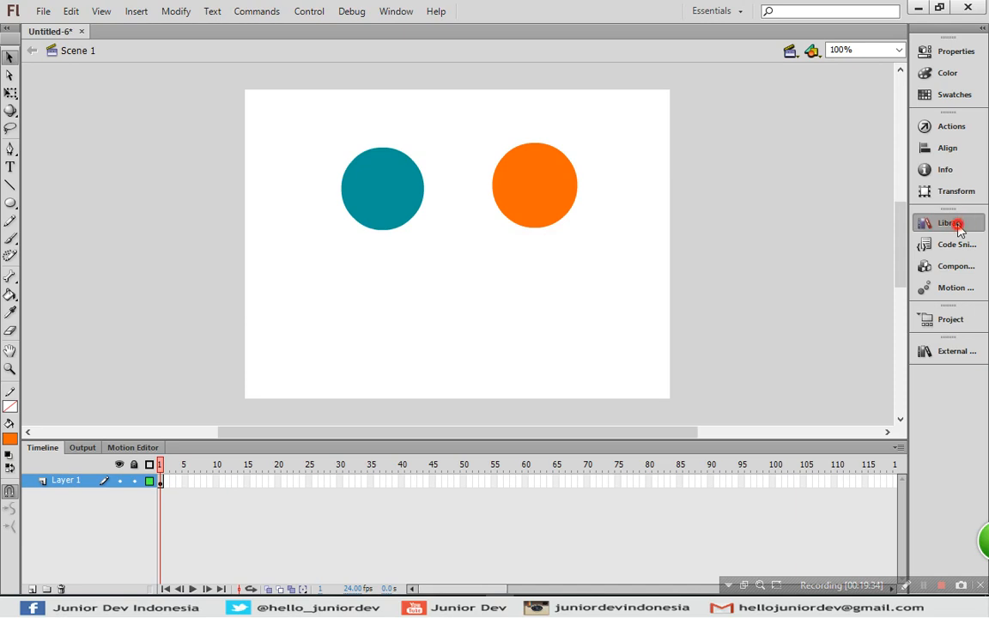
left_click(711, 436)
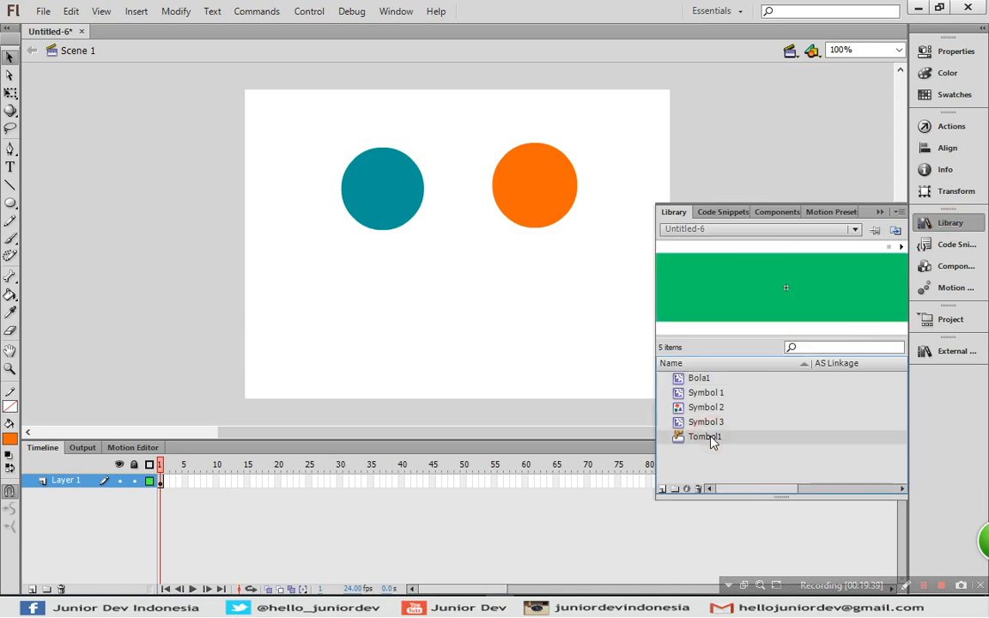
left_click_drag(716, 443, 459, 316)
left_click(841, 199)
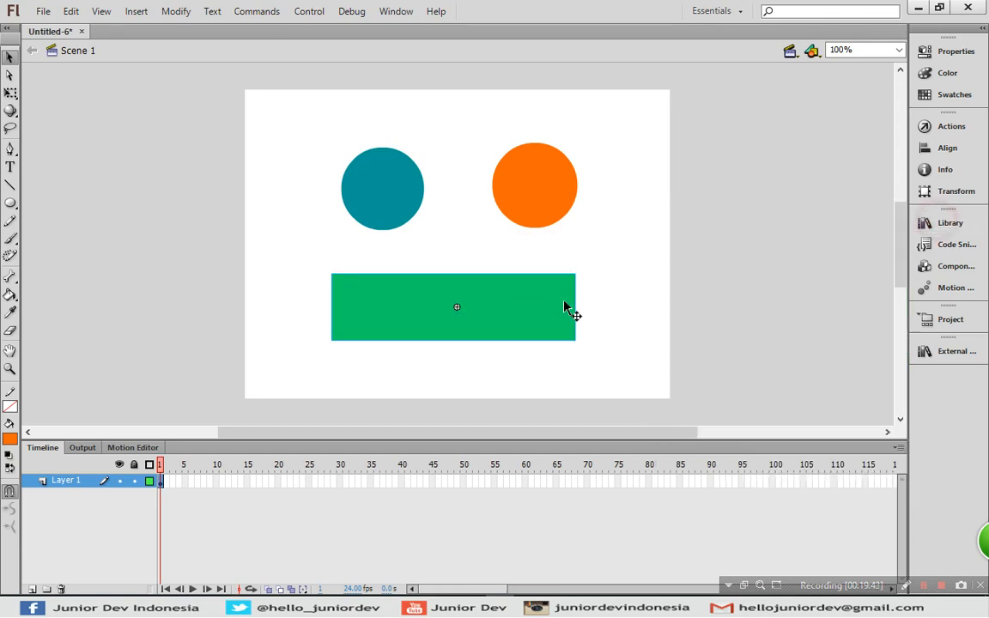
- Test the movie to check the Tombol1 button's rollover behaviour alongside the circles, and close the preview
left_click(152, 310)
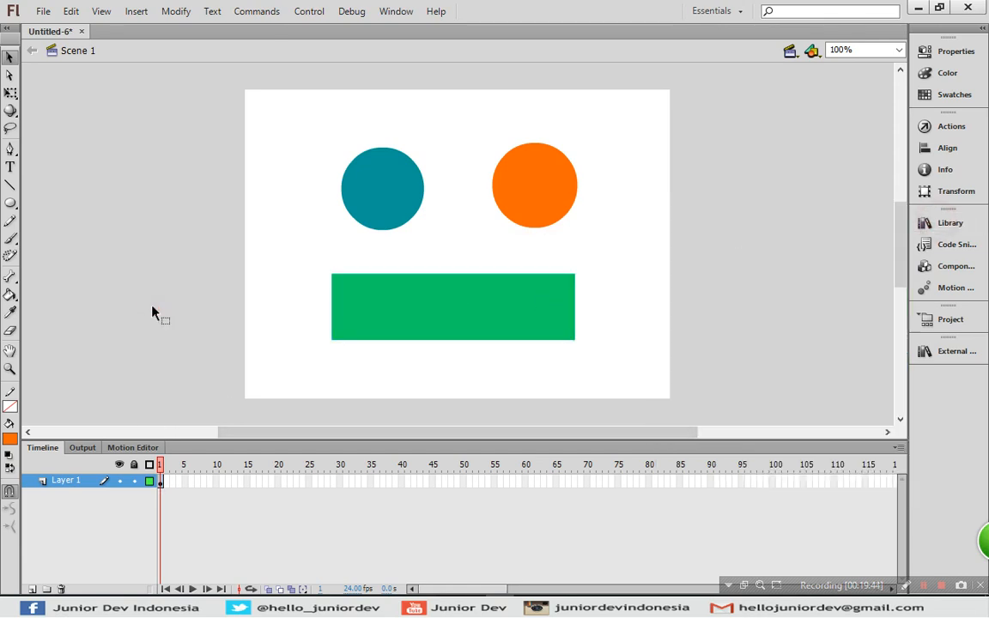
key("ctrl+Return")
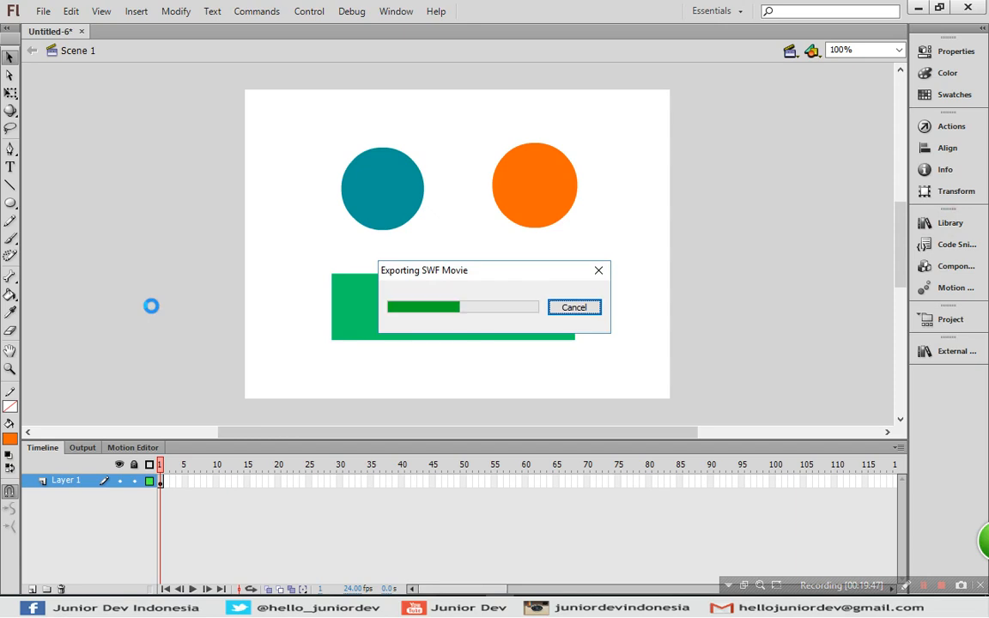
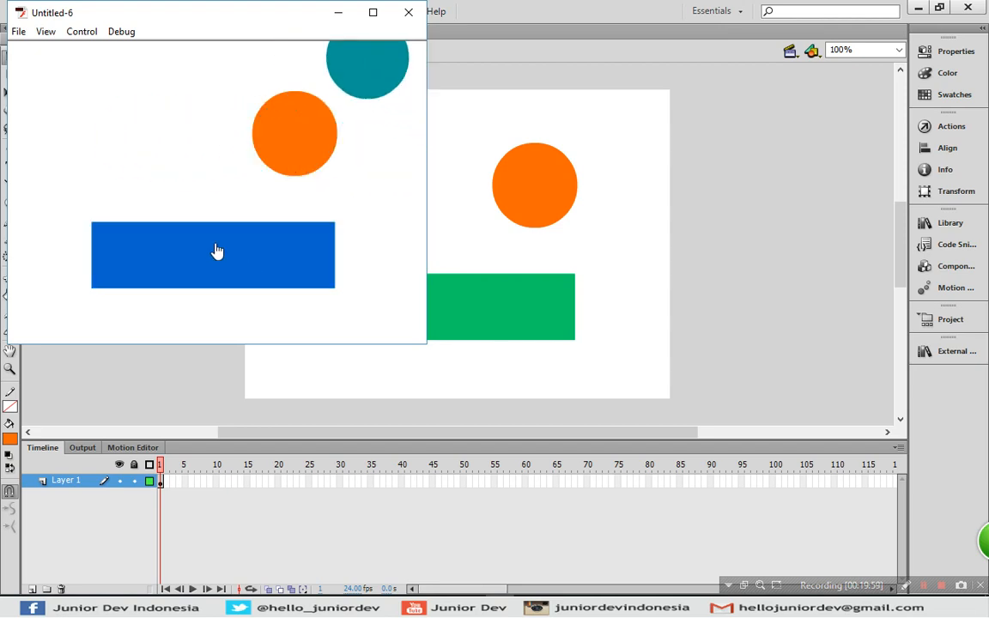
left_click(409, 12)
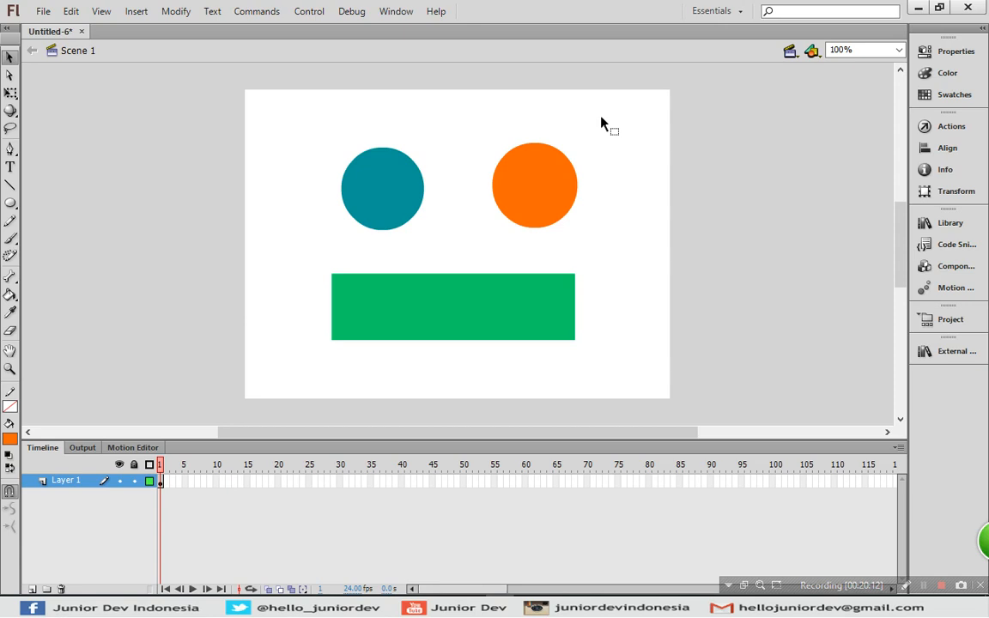
- Delete everything on the stage and draw an orange circle at upper left plus two small orange ovals, one to its right and one below
key("ctrl+a")
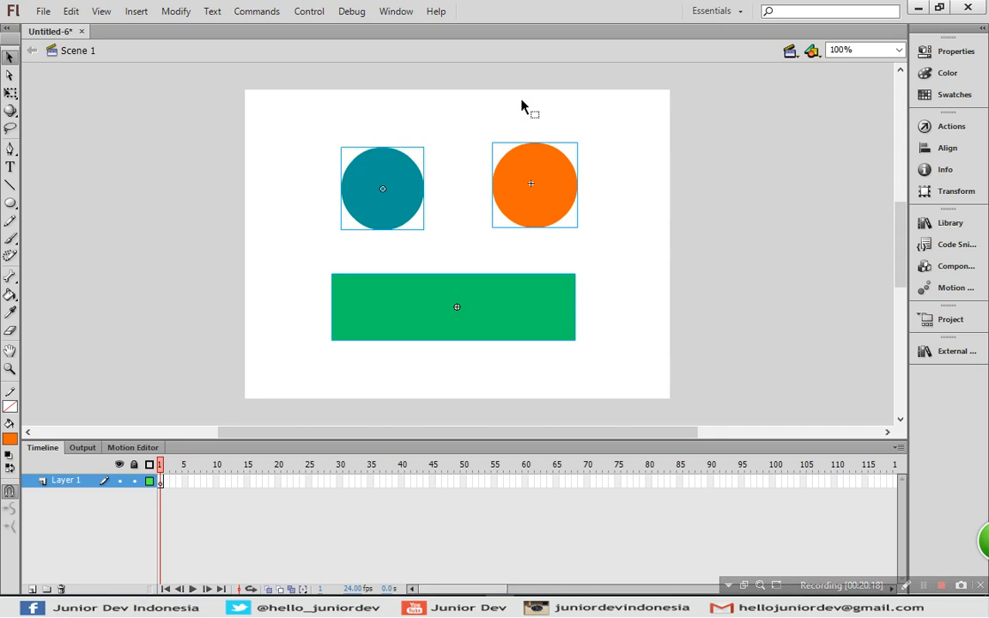
key("Delete")
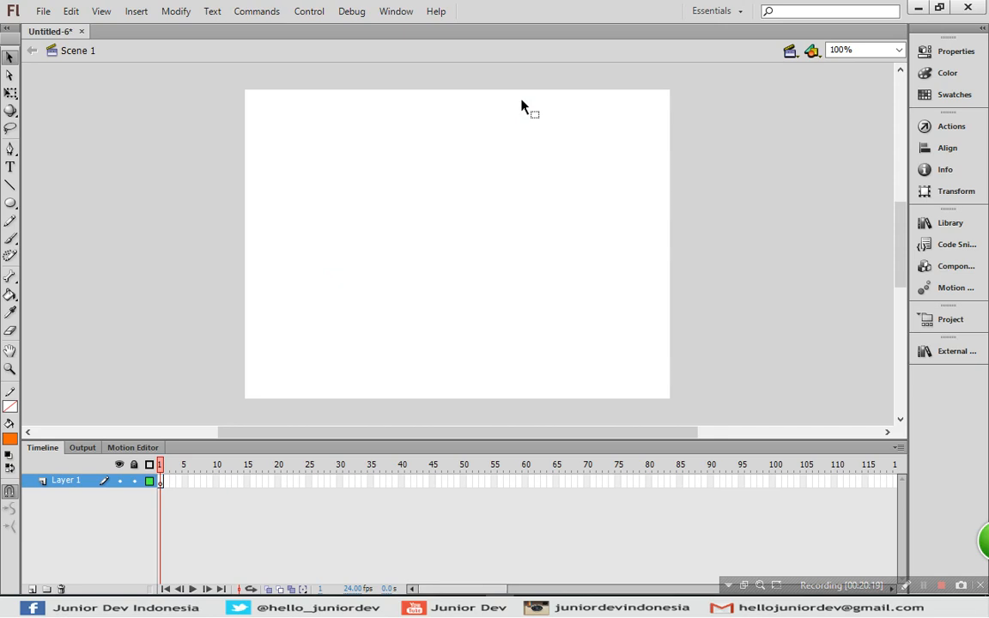
left_click(10, 203)
left_click_drag(290, 123, 336, 169)
left_click_drag(432, 135, 492, 163)
left_click_drag(365, 271, 420, 302)
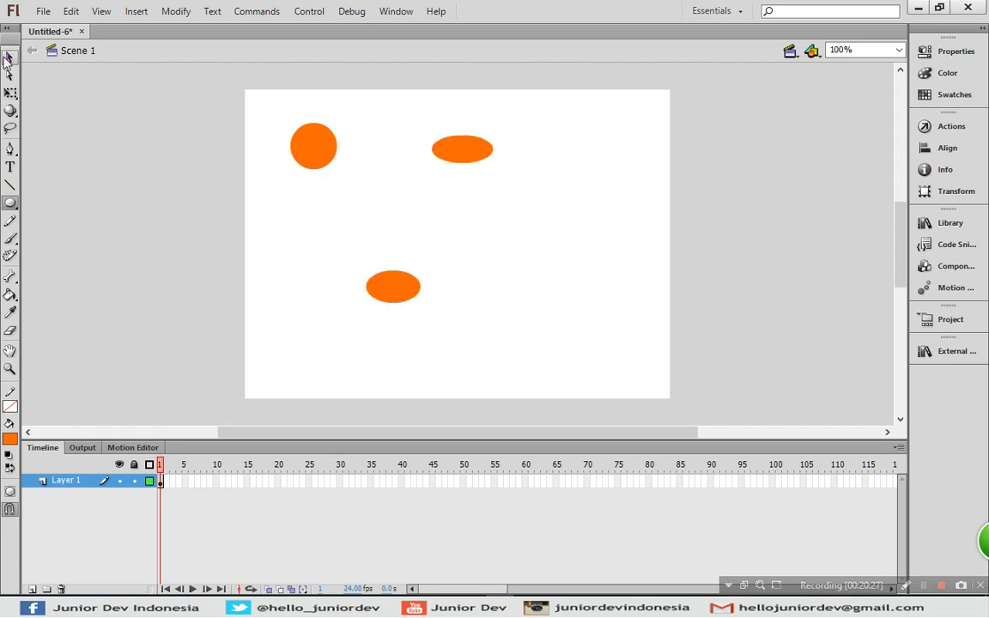
- Convert the orange circle at the upper left into a Movie Clip symbol named Symbol 4
left_click(10, 56)
right_click(303, 150)
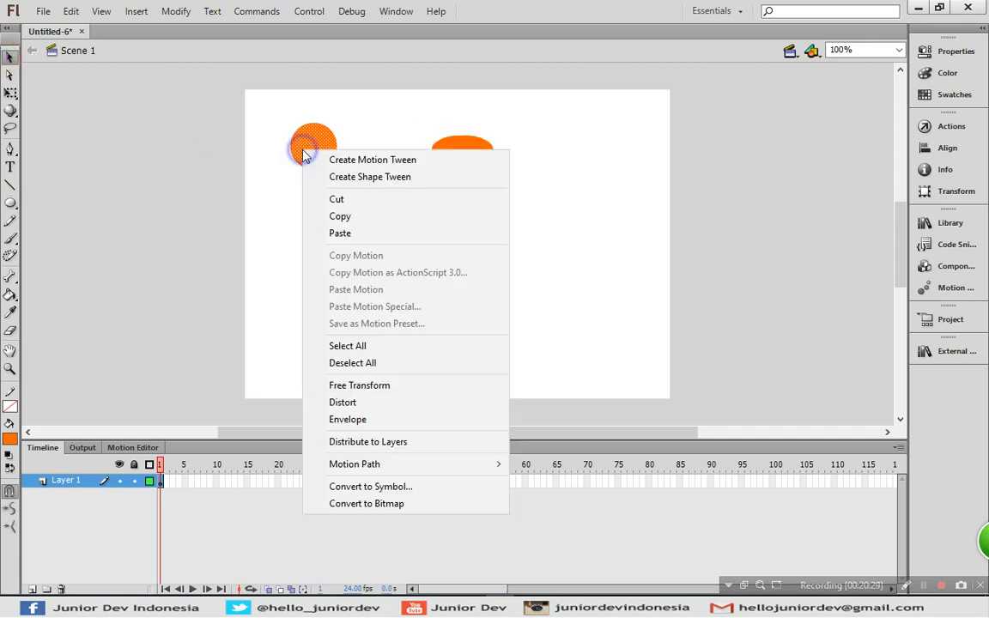
left_click(379, 488)
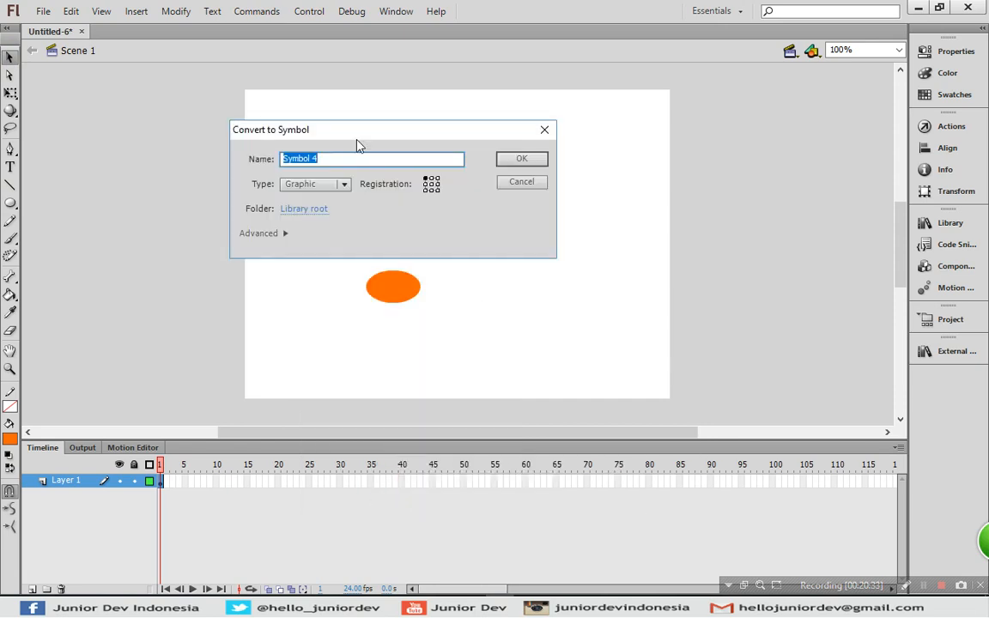
left_click_drag(346, 134, 387, 192)
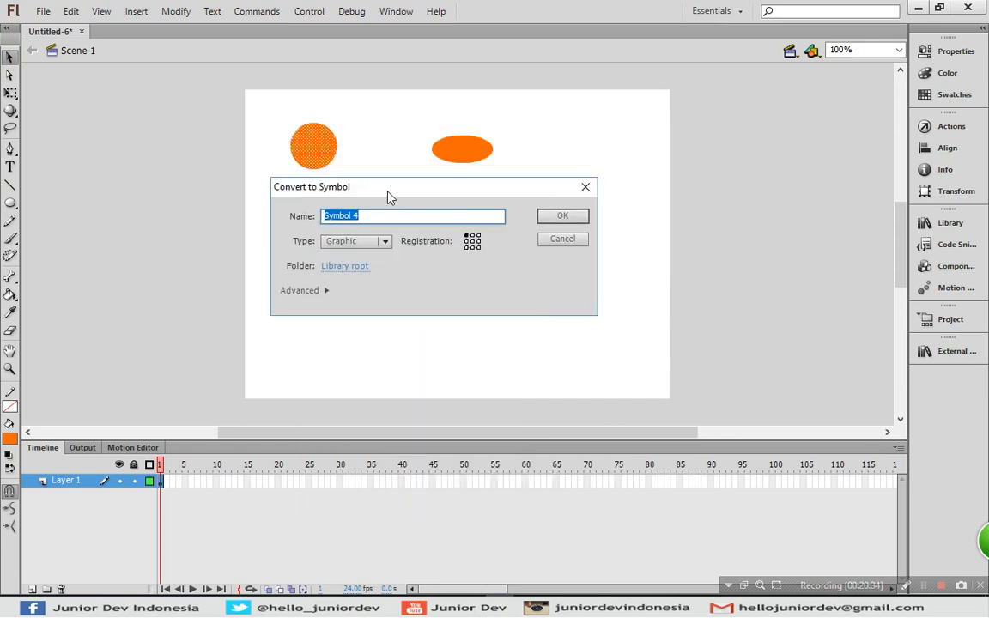
left_click(358, 244)
left_click(354, 259)
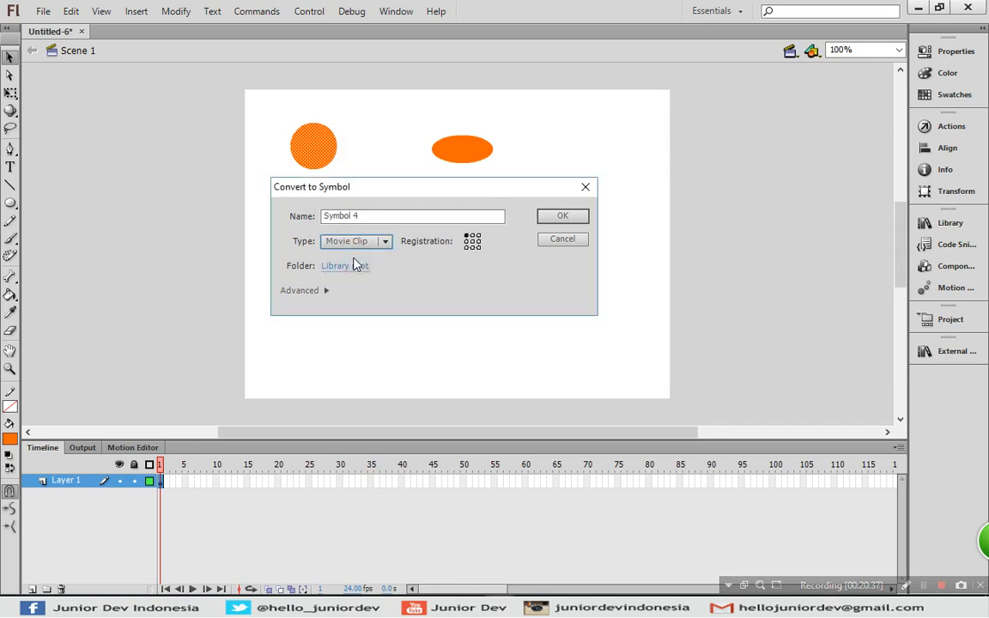
left_click(572, 217)
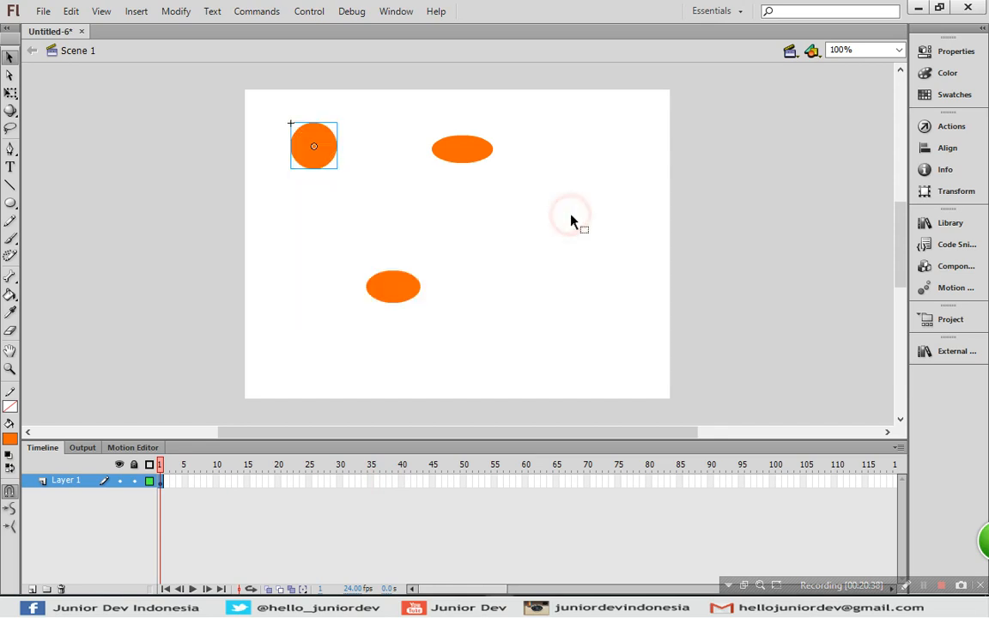
- Convert the upper oval into a Button symbol named Symbol 5
left_click(467, 152)
right_click(468, 152)
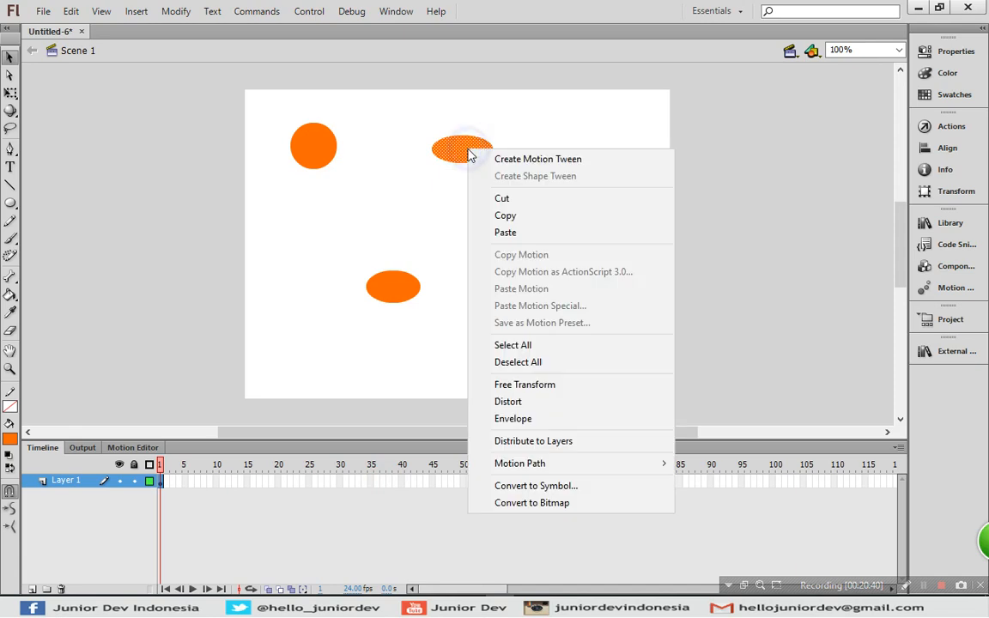
left_click(544, 487)
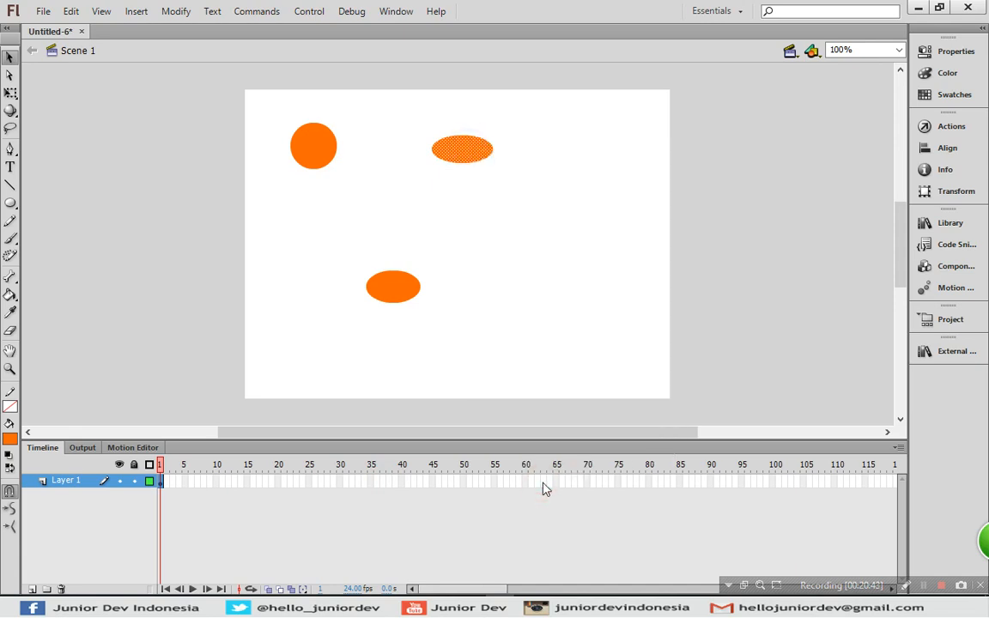
left_click(348, 243)
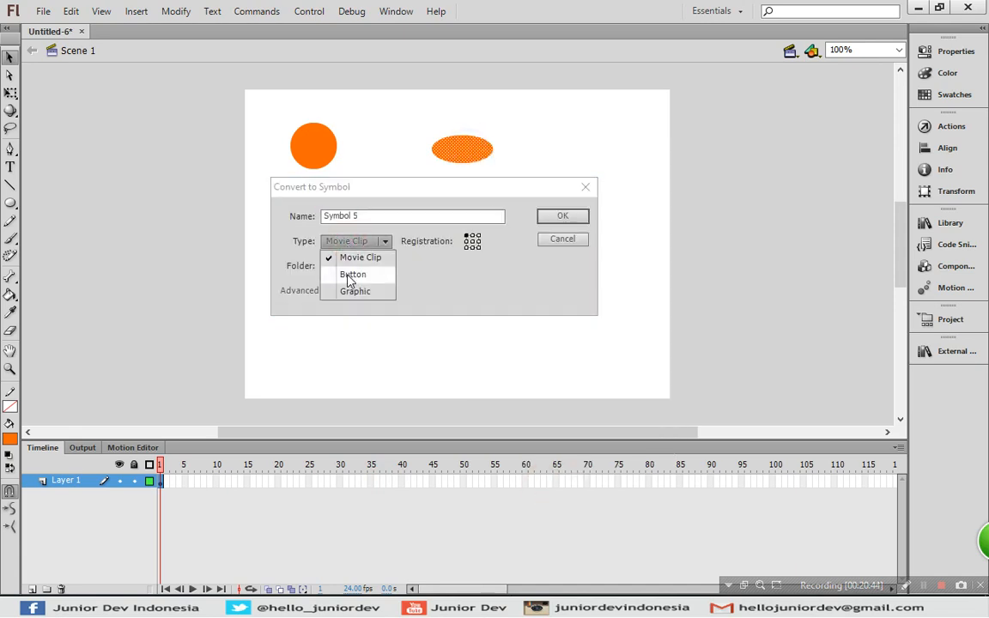
left_click(350, 274)
left_click(574, 214)
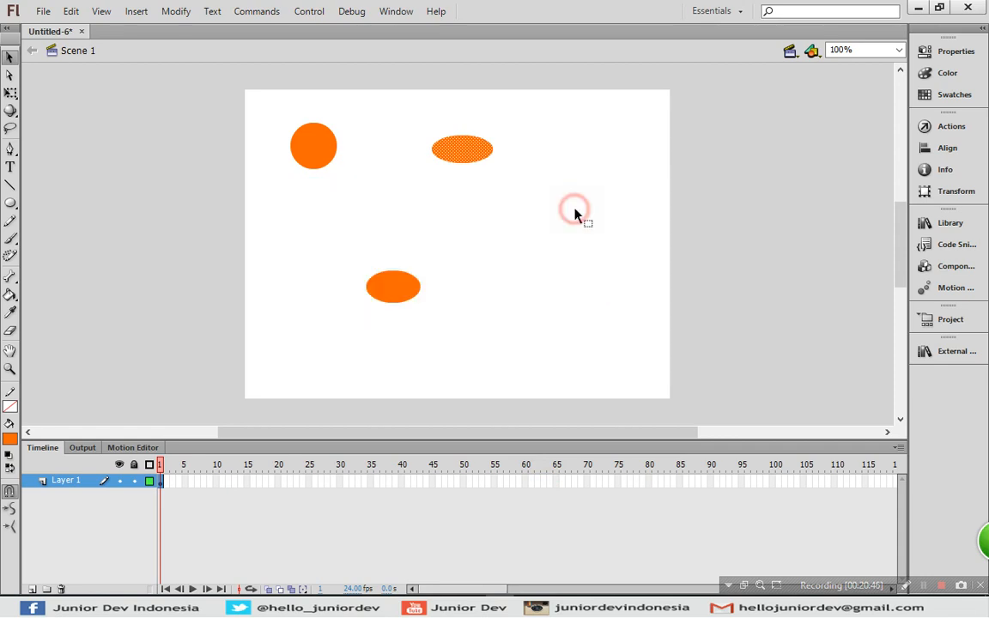
- Convert the lower orange oval into a Graphic symbol named Symbol 6
left_click(396, 289)
right_click(391, 287)
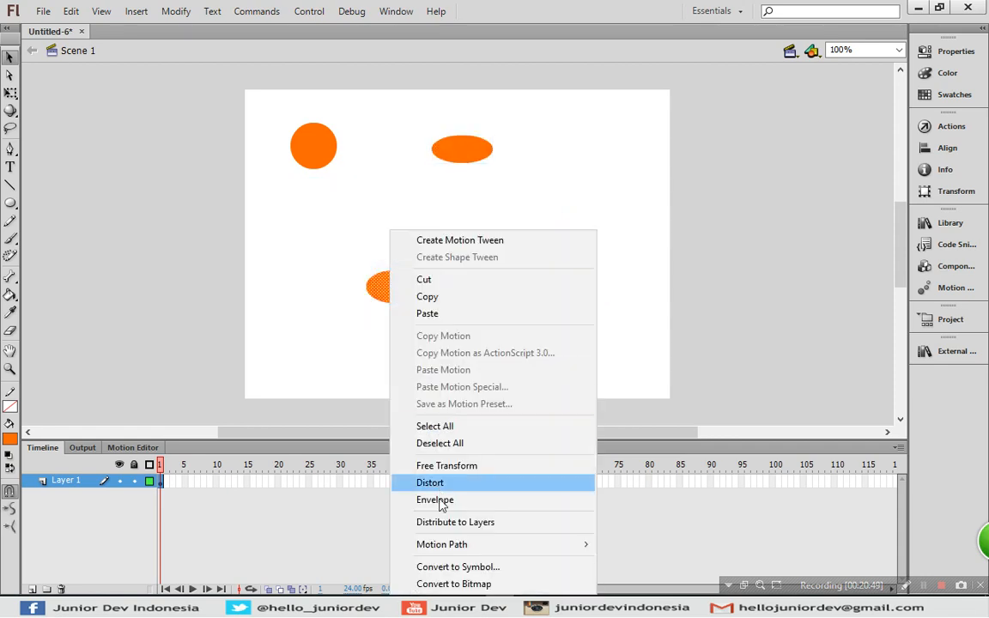
left_click(446, 563)
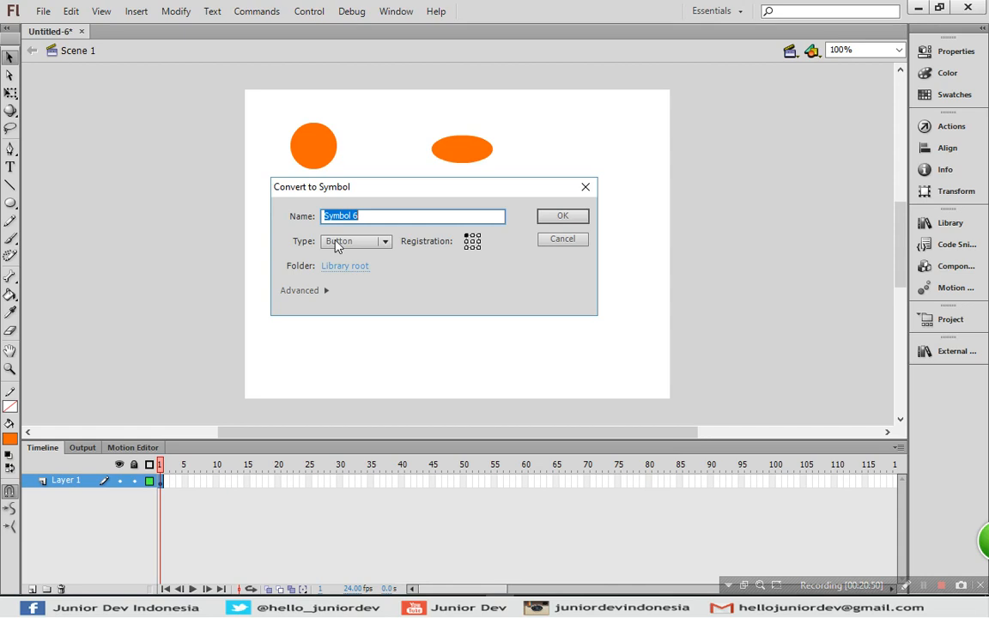
left_click(356, 241)
left_click(360, 290)
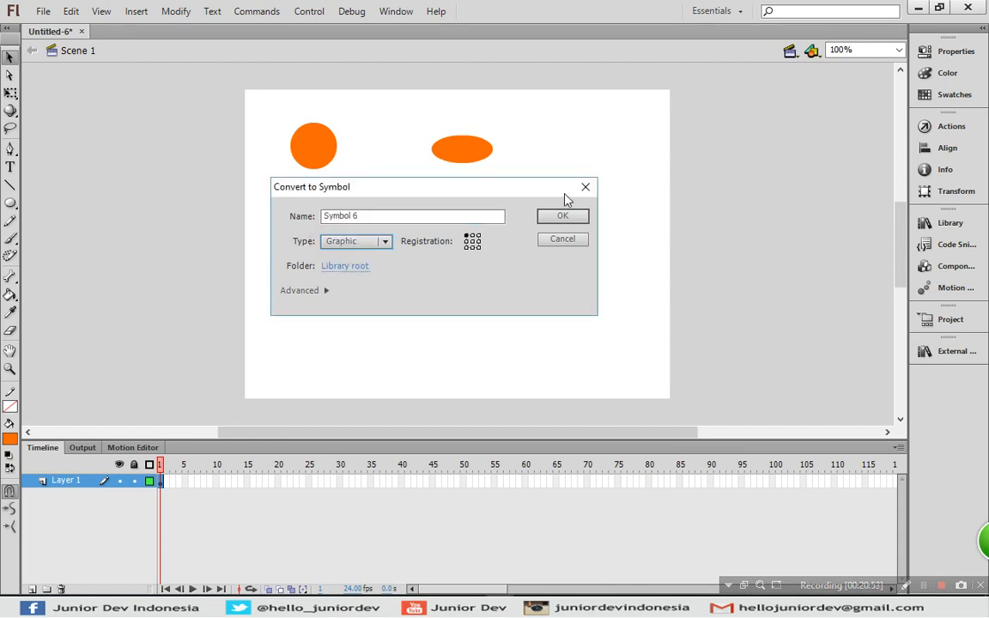
left_click(567, 218)
- Arrange the three symbols in a horizontal row across the stage: the circle, the graphic oval, and the button oval
left_click_drag(414, 286, 412, 230)
left_click_drag(321, 147, 313, 230)
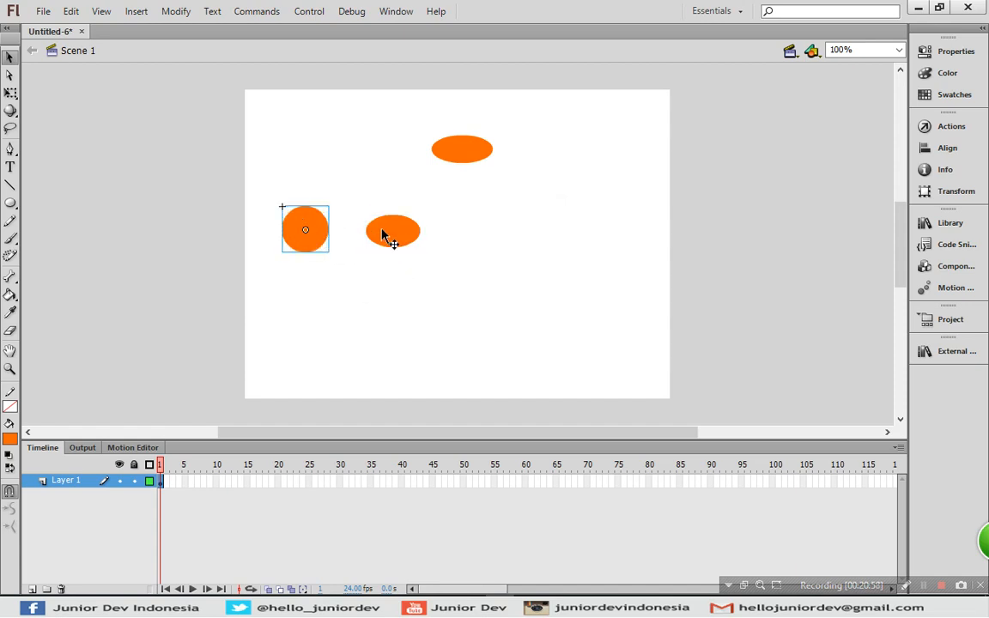
left_click(407, 236)
left_click_drag(463, 155, 481, 235)
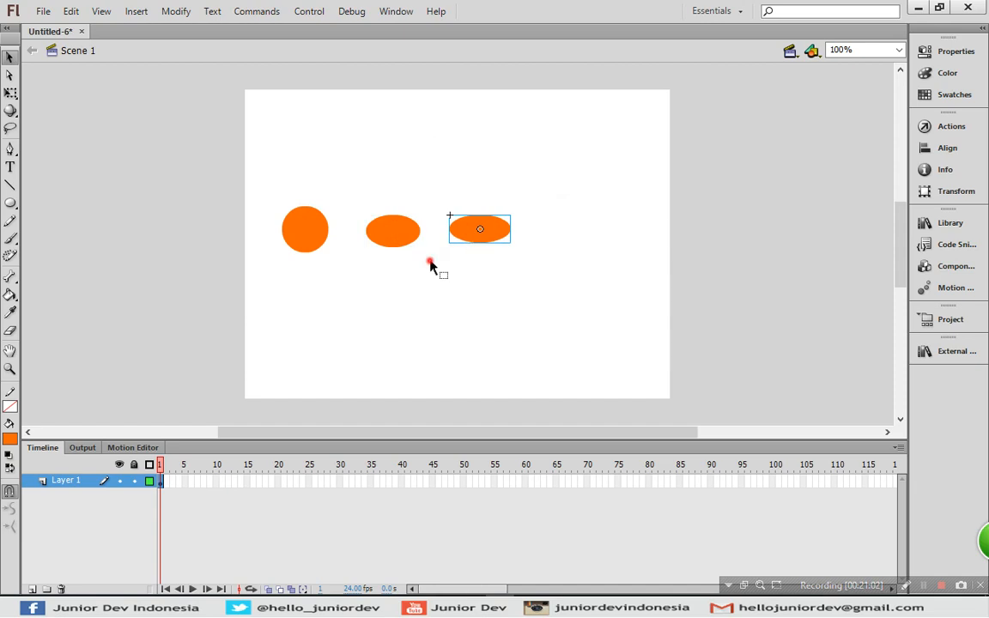
- Open the Symbol 4 movie clip for editing and delete the orange circle inside it
left_click(312, 230)
double_click(307, 229)
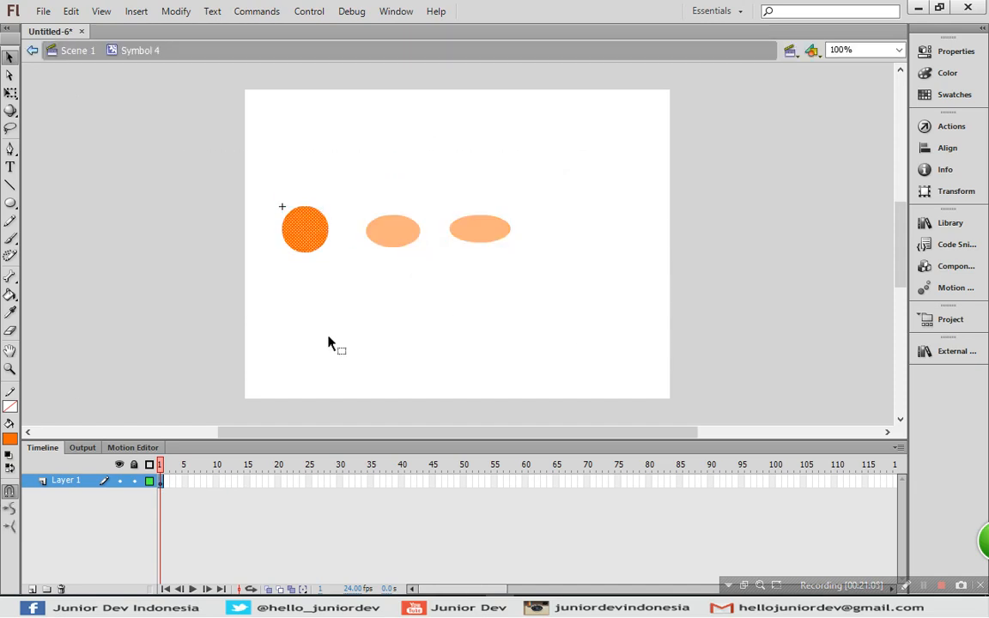
left_click(253, 232)
left_click(312, 235)
key("Delete")
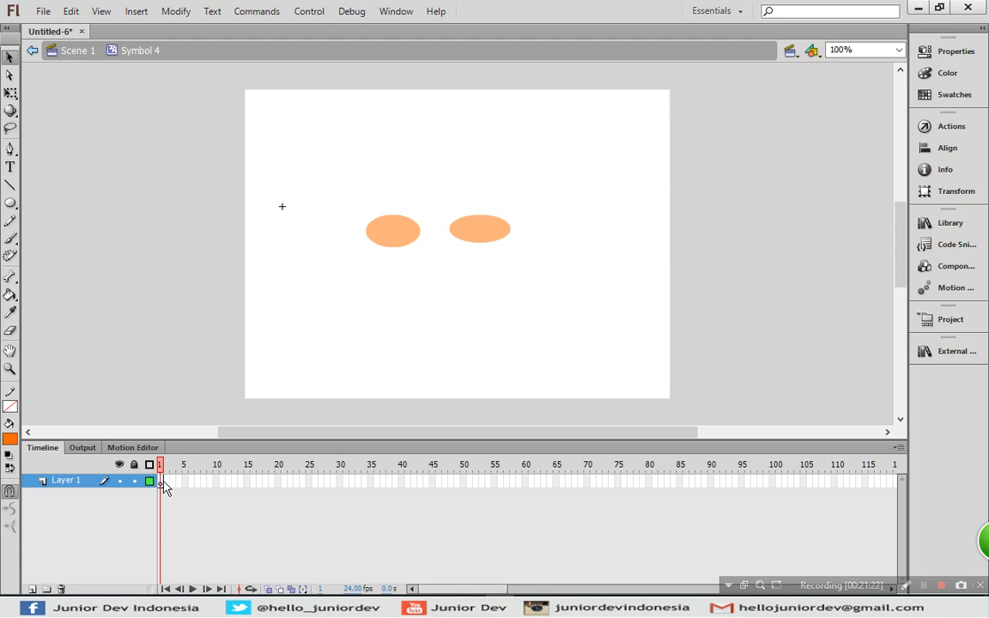
- Import the walking animation file to the stage inside Symbol 4 and play its timeline
left_click(42, 10)
mouse_move(233, 251)
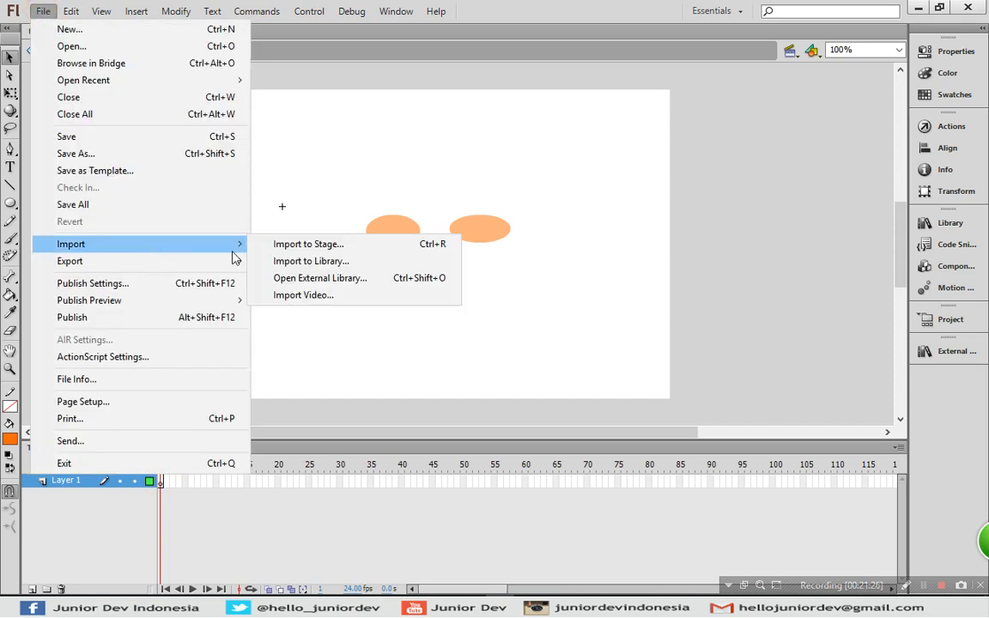
left_click(288, 247)
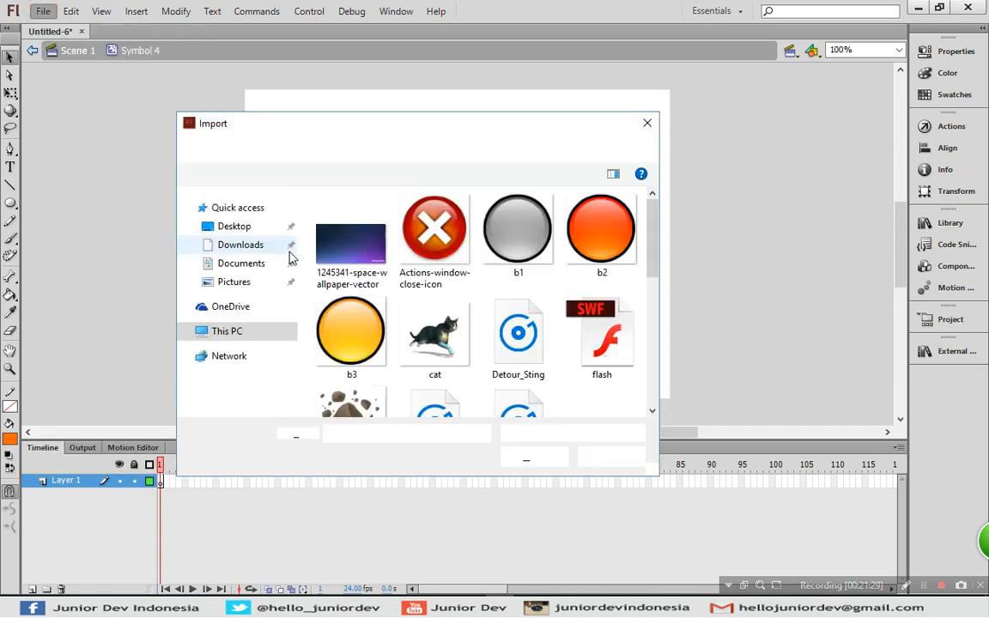
left_click_drag(653, 247, 650, 391)
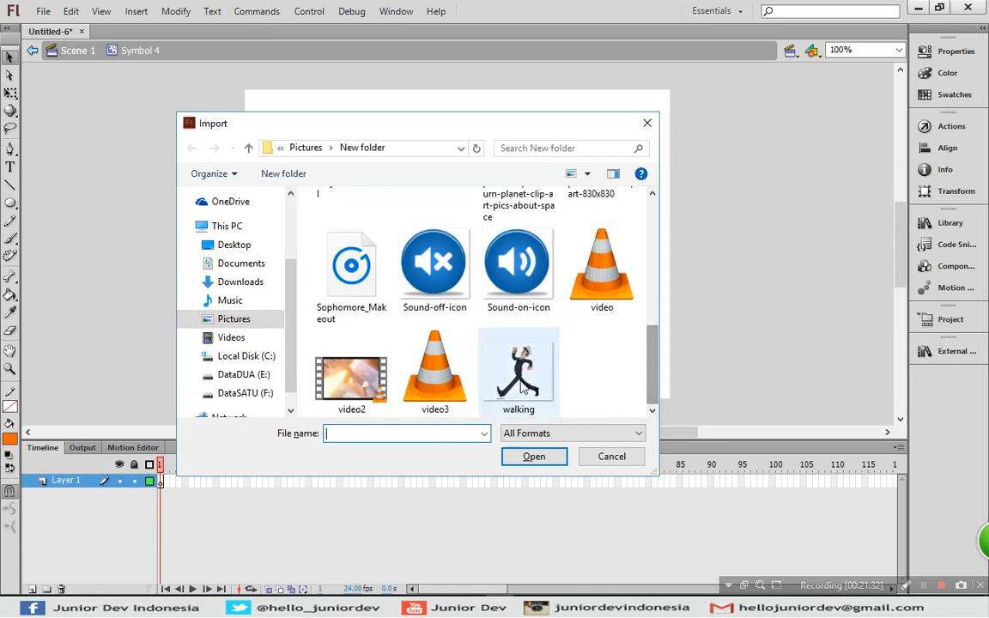
left_click(485, 351)
left_click(525, 459)
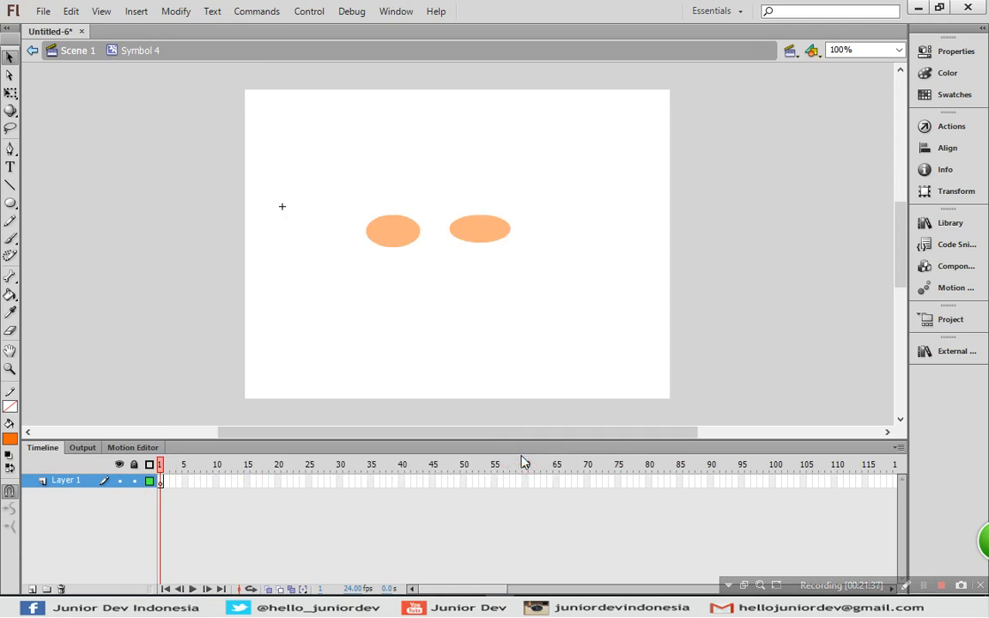
left_click(167, 464)
key("Return")
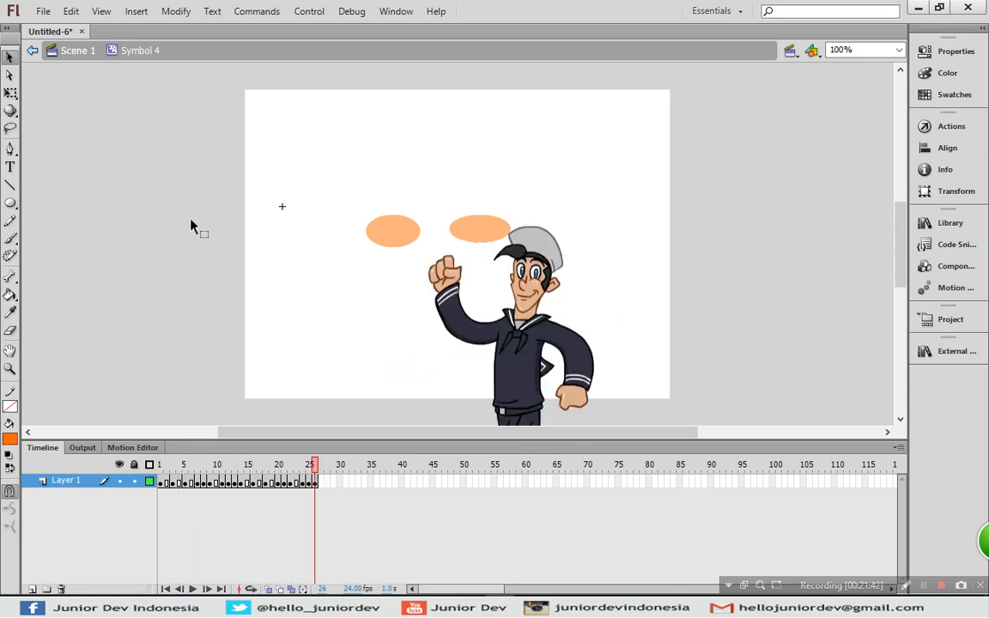
- Return to Scene 1, shrink the walking movie clip with Free Transform and place it at the lower right of the stage
left_click(78, 50)
left_click(475, 349)
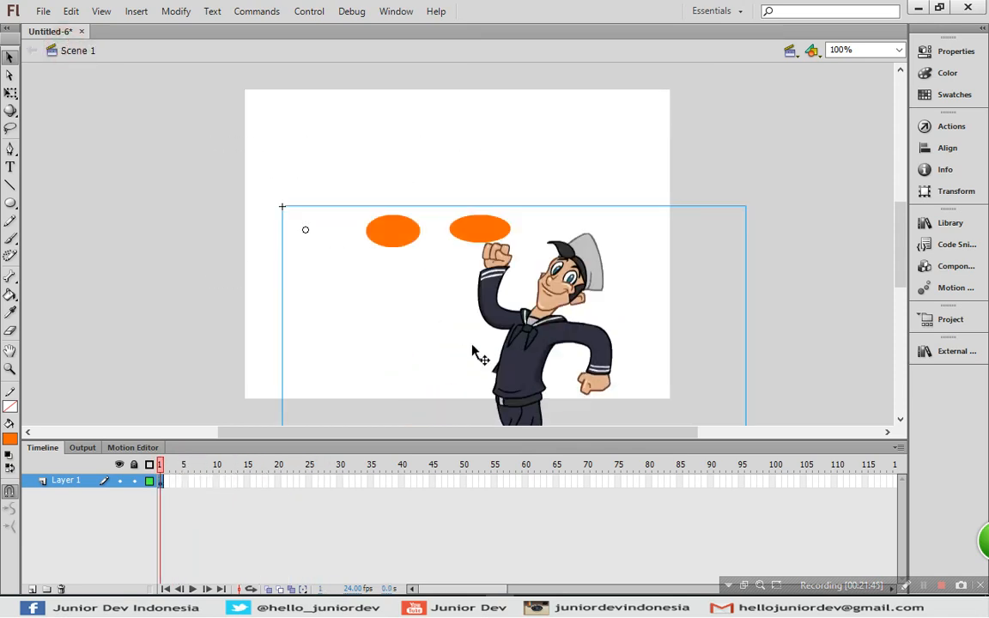
left_click(10, 92)
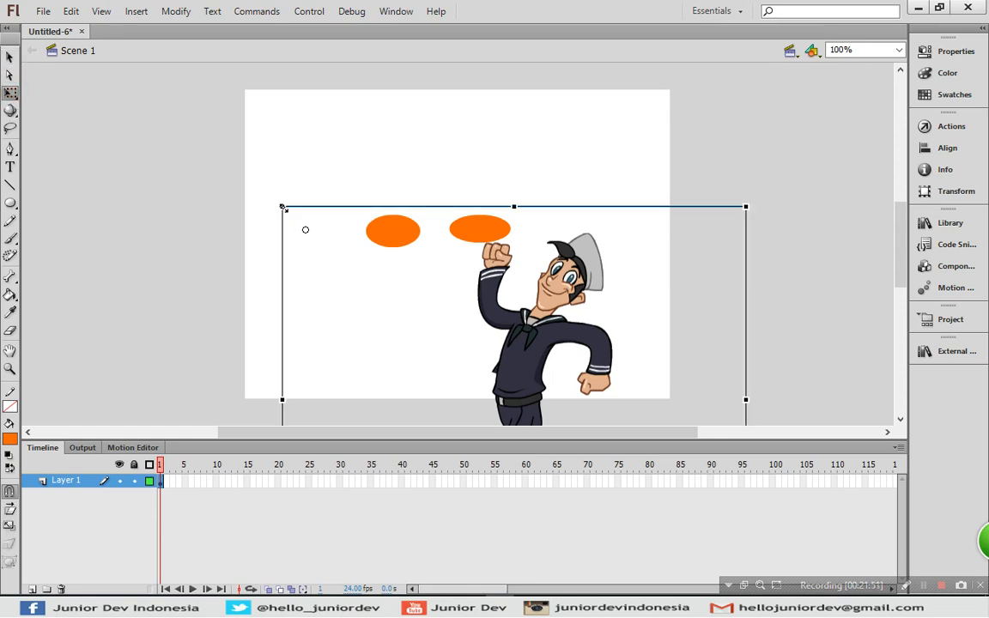
left_click_drag(283, 208, 302, 223)
left_click_drag(366, 294, 592, 352)
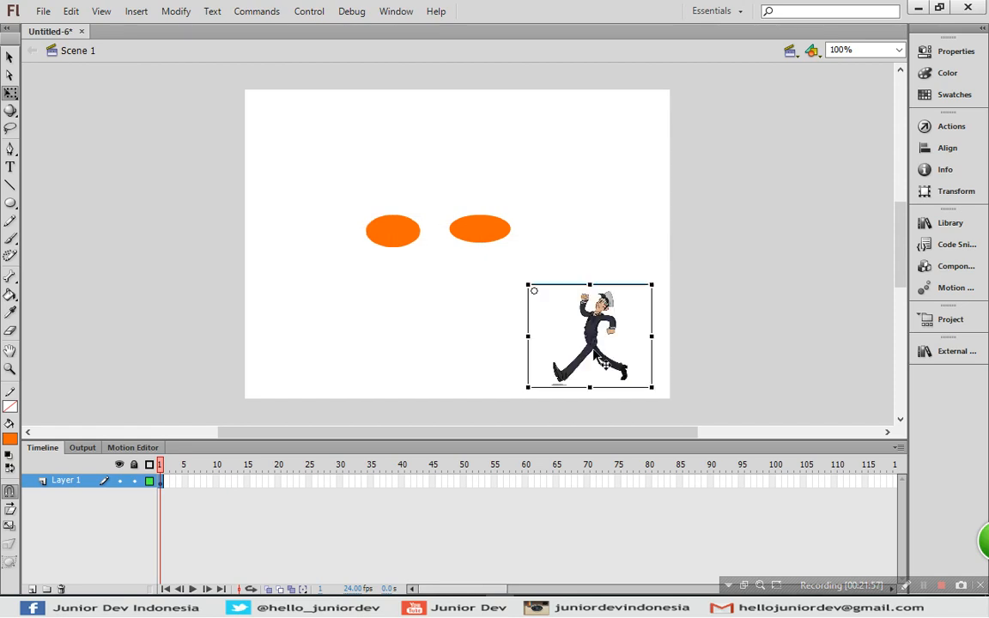
- Open the Symbol 6 graphic for editing and delete the orange oval inside it
left_click(398, 235)
double_click(396, 232)
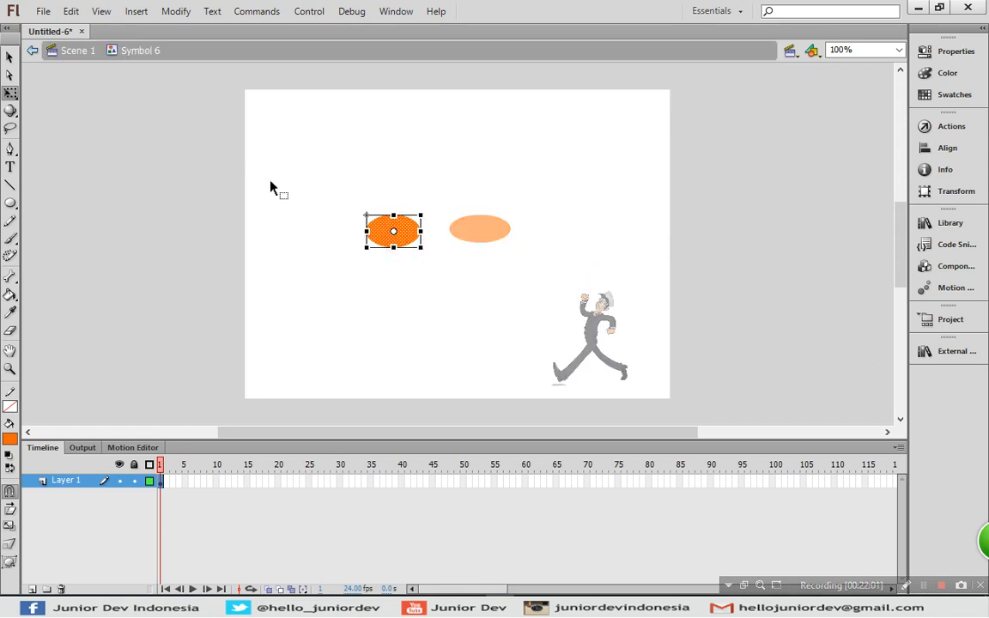
left_click(177, 171)
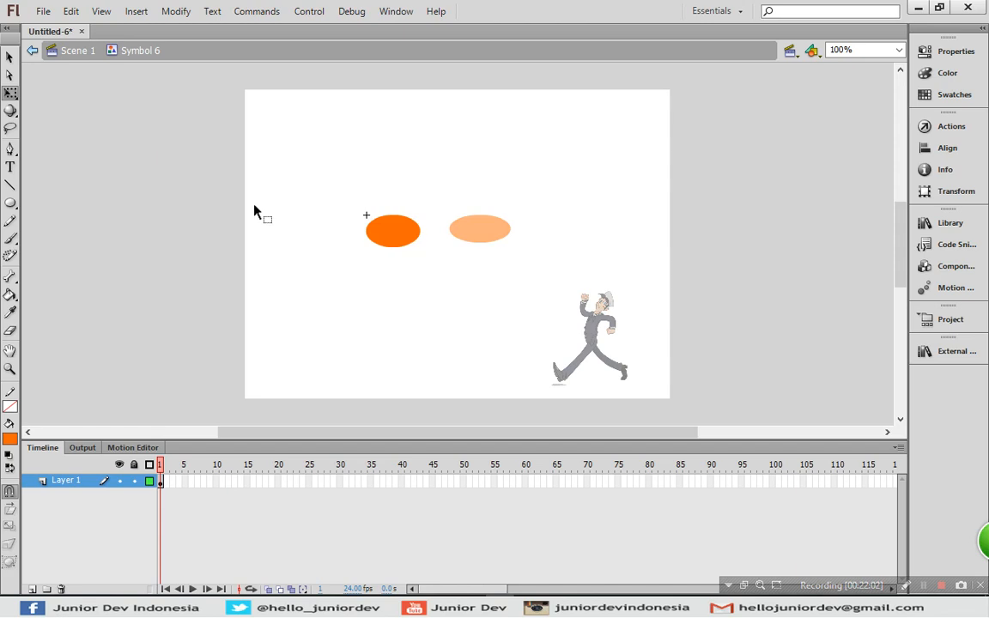
key("ctrl+a")
key("Delete")
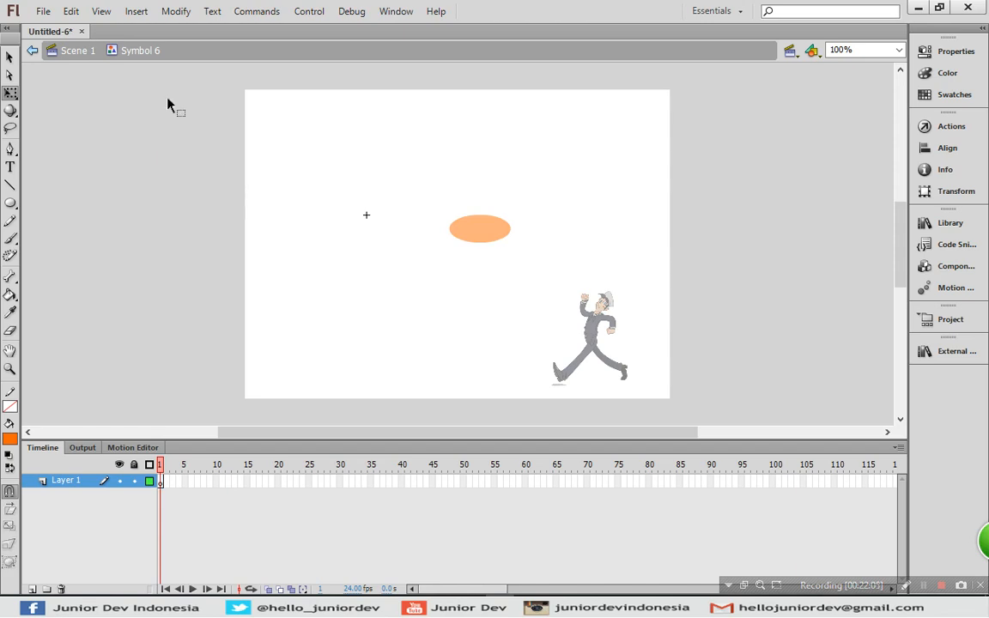
- Import the walking animation file to the stage inside Symbol 6, choosing Don't replace existing items for the library conflict
left_click(43, 11)
mouse_move(192, 248)
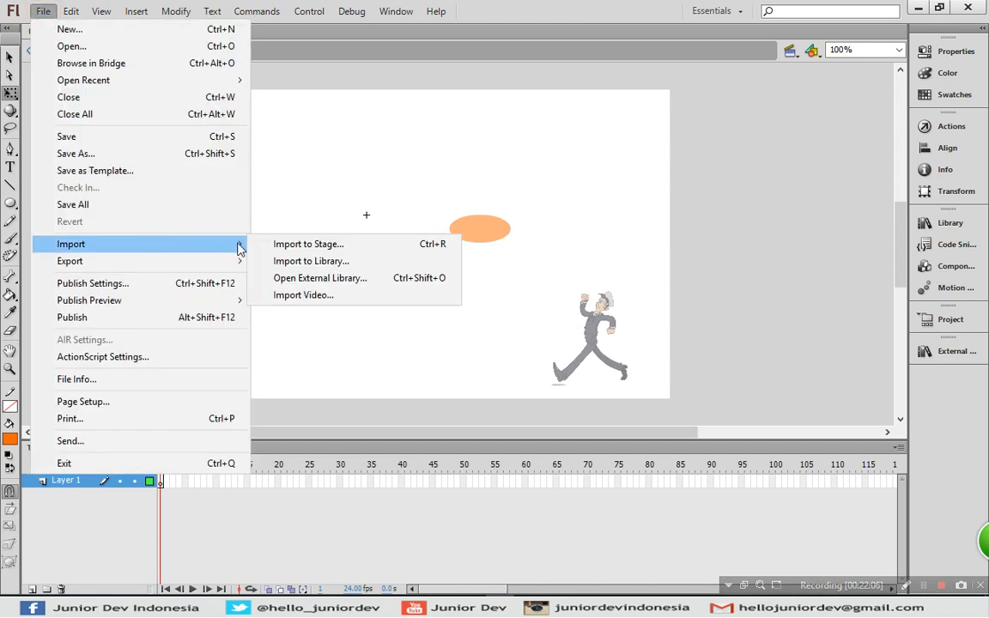
left_click(292, 245)
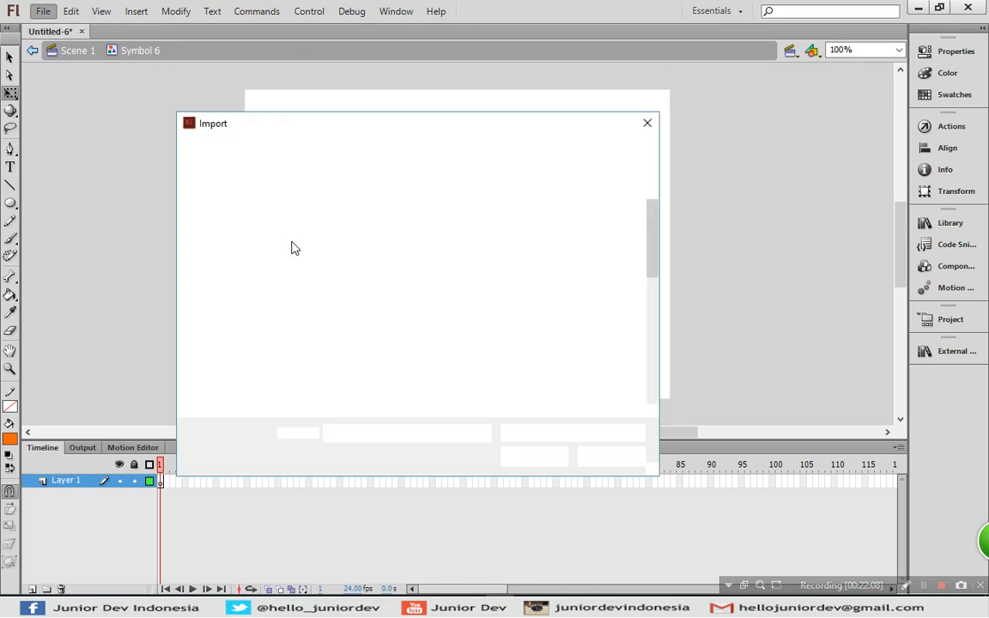
left_click_drag(653, 214, 661, 359)
left_click(518, 369)
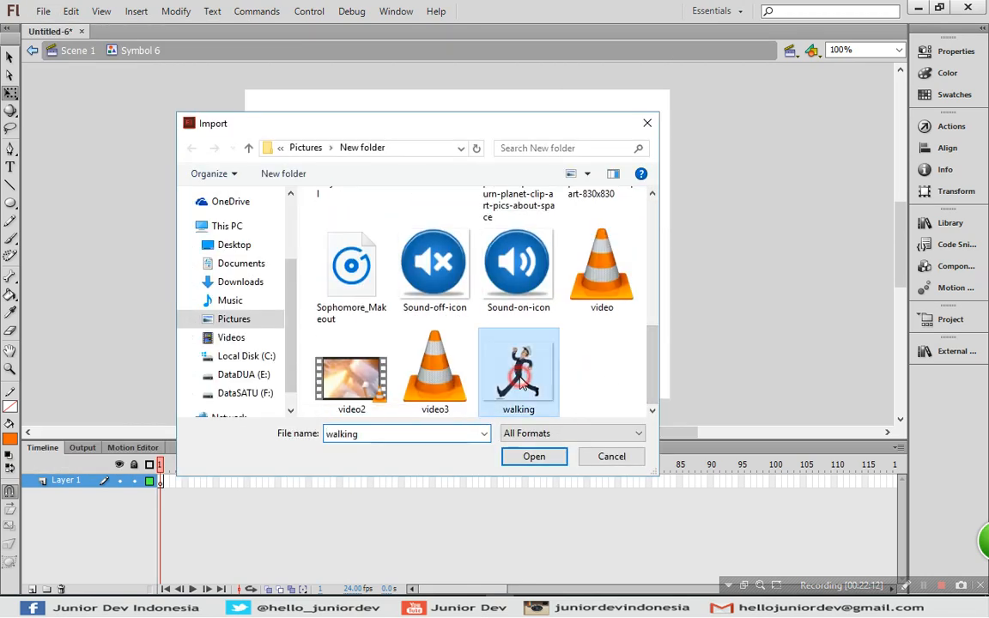
left_click(533, 455)
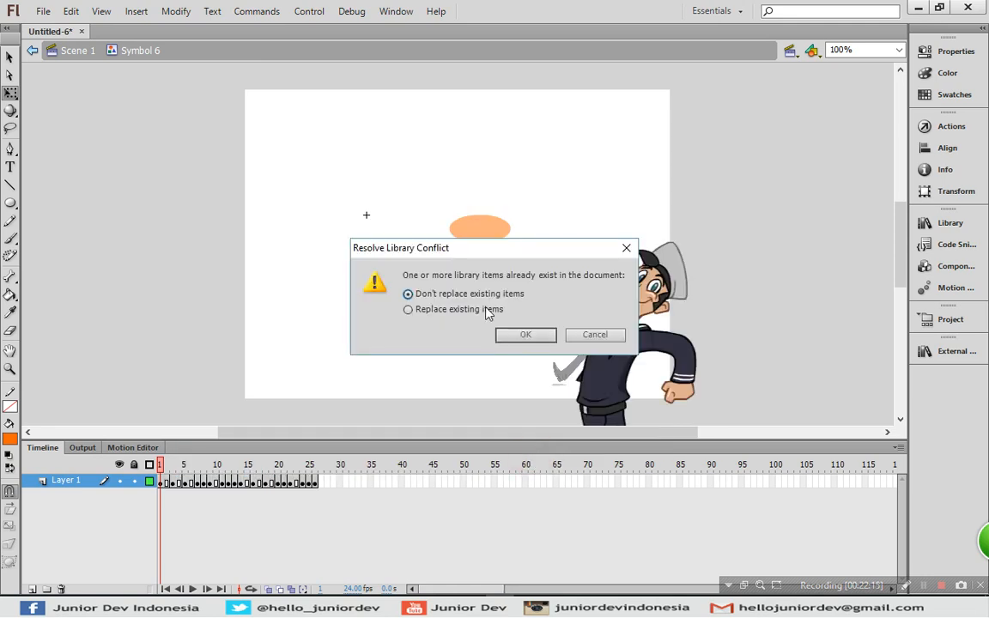
left_click_drag(453, 249, 298, 152)
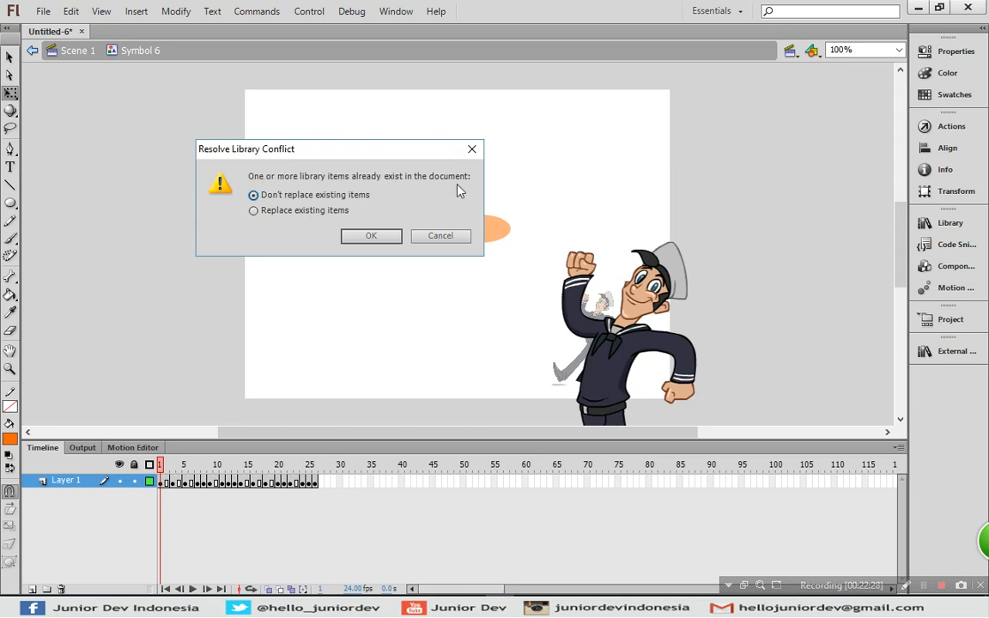
left_click(279, 211)
left_click(273, 200)
left_click(295, 211)
left_click(276, 197)
left_click(367, 238)
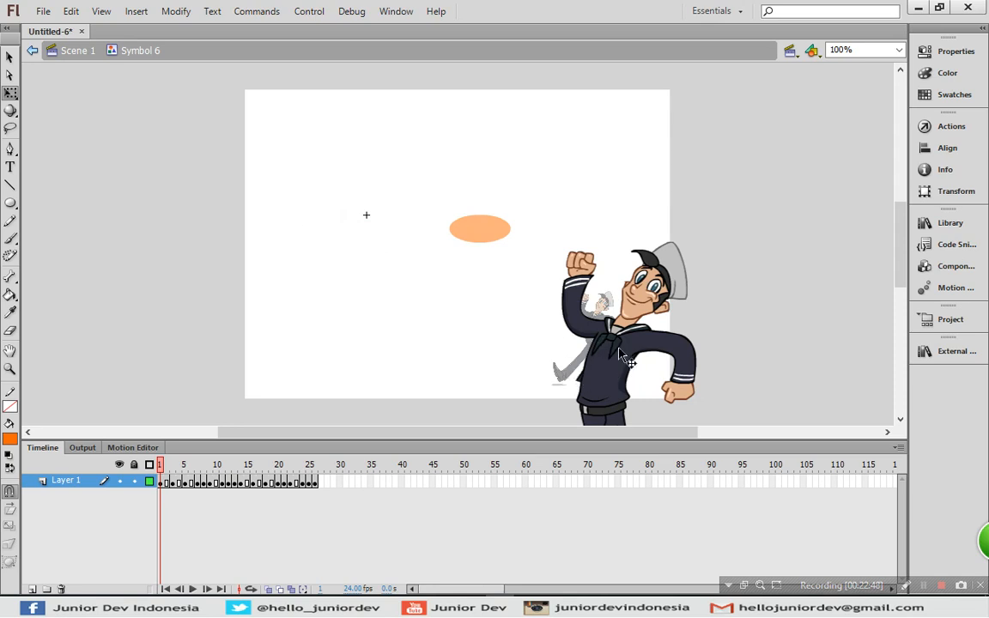
- In Scene 1, centre the large walking graphic's transformation point, and shrink the figure into place at the lower left of the stage
left_click(78, 51)
left_click_drag(600, 333, 426, 258)
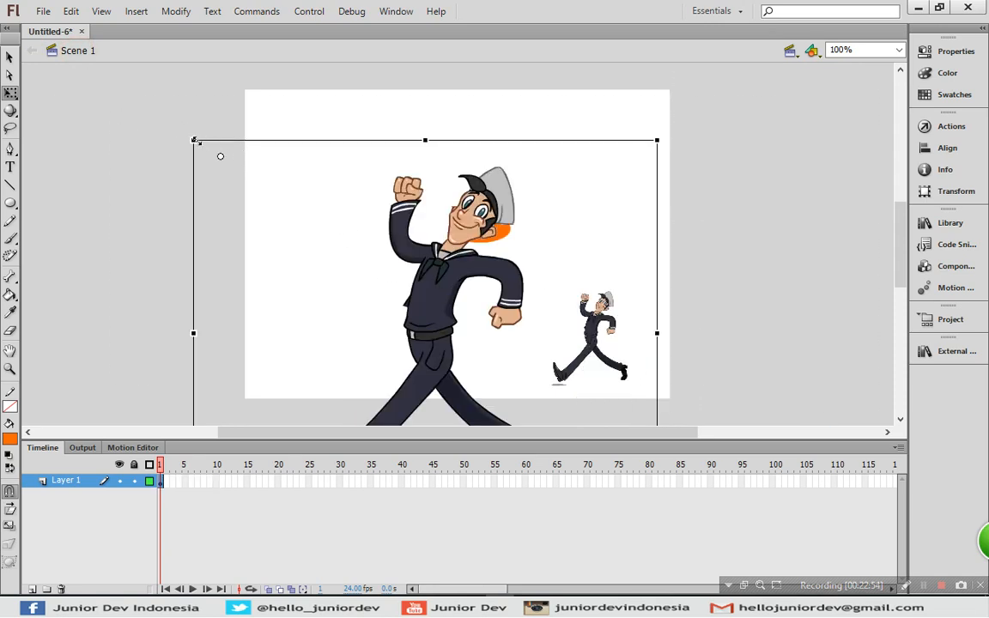
mouse_move(220, 156)
left_mouse_down()
mouse_move(238, 163)
mouse_move(220, 157)
left_mouse_up()
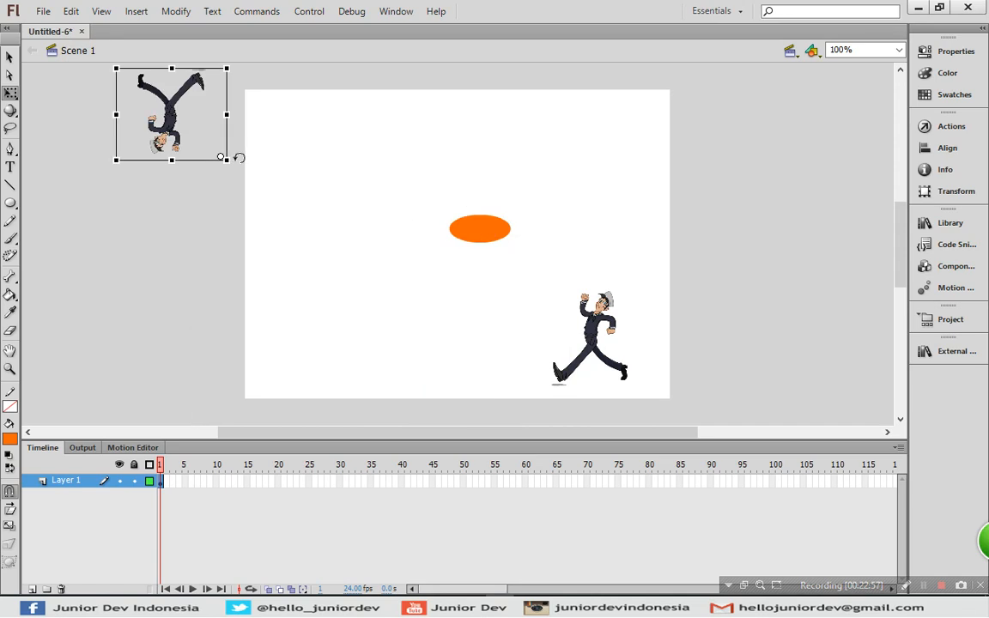
key("ctrl+z")
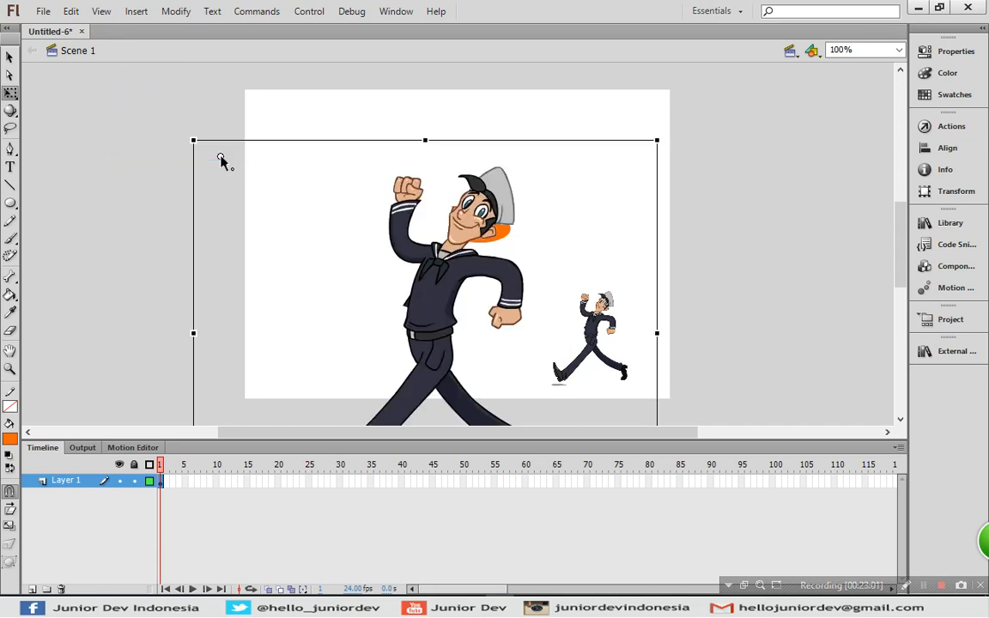
left_click_drag(193, 139, 196, 143)
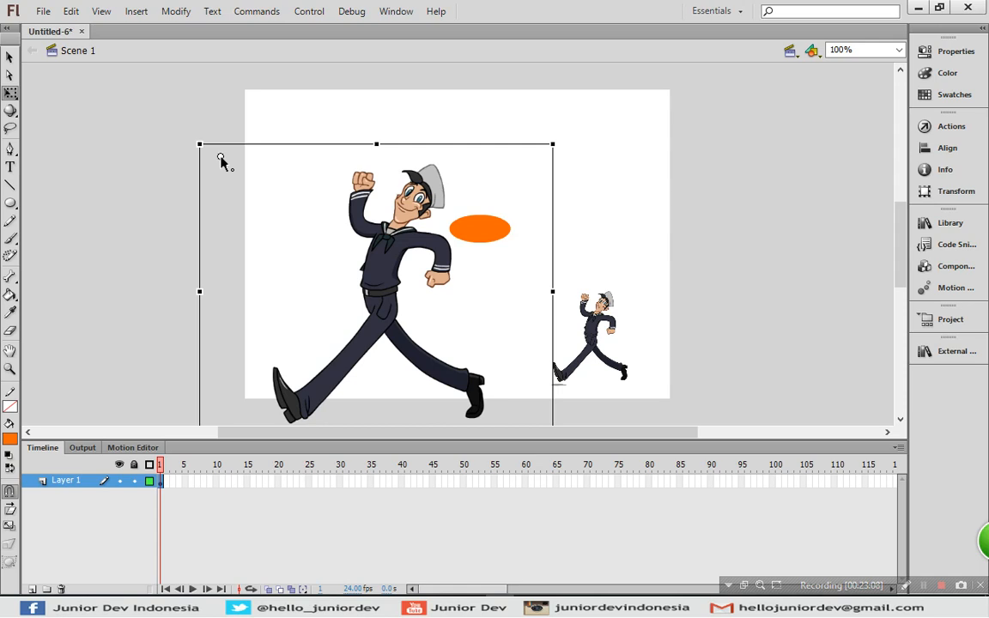
left_click_drag(219, 157, 261, 178)
left_click_drag(335, 223, 378, 296)
left_click_drag(199, 144, 311, 237)
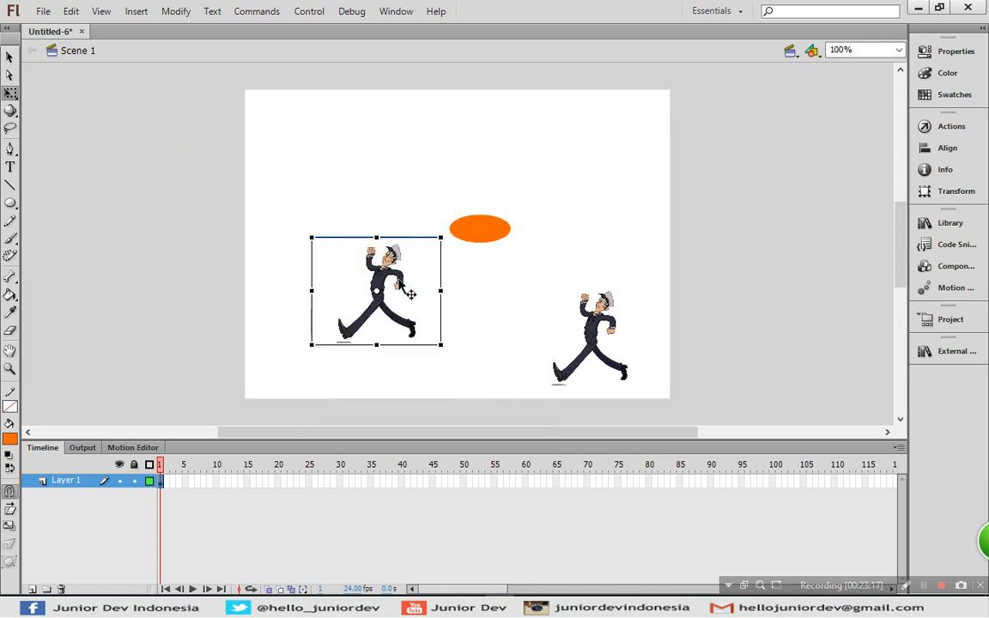
left_click_drag(391, 295, 347, 338)
left_click(553, 336)
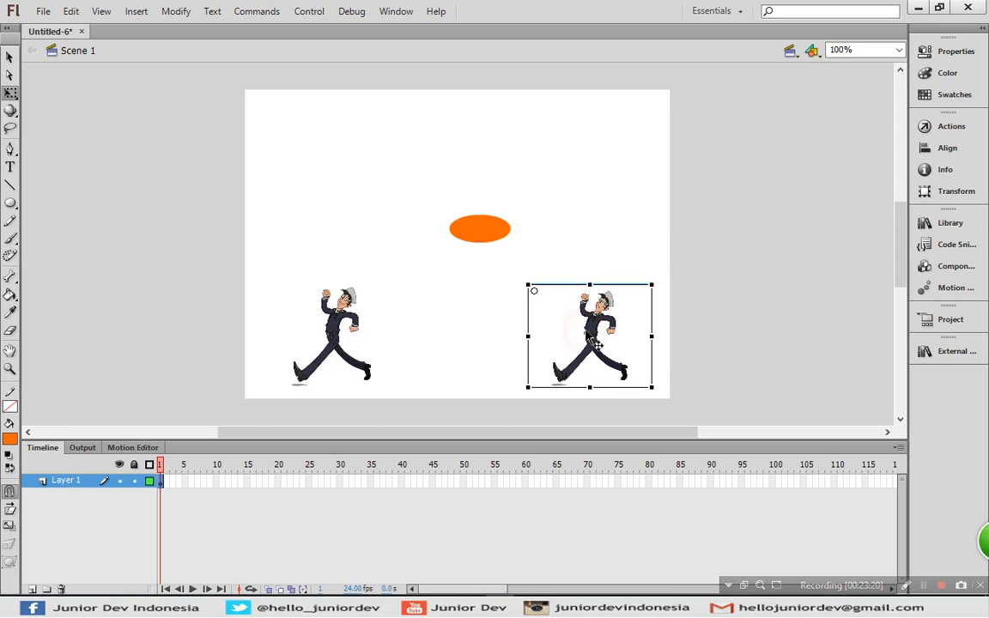
left_click(332, 350)
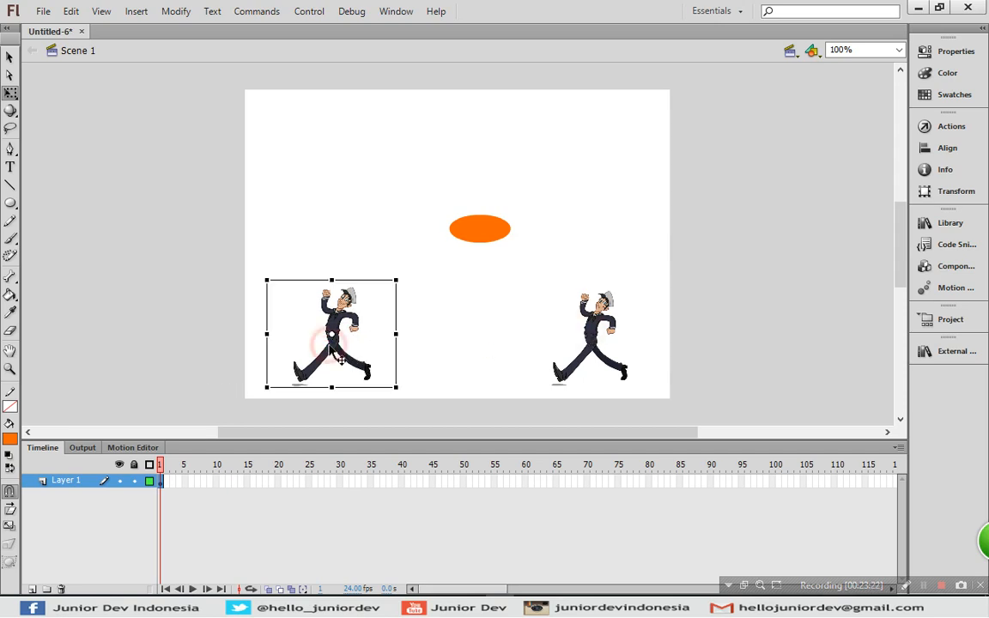
left_click(492, 239)
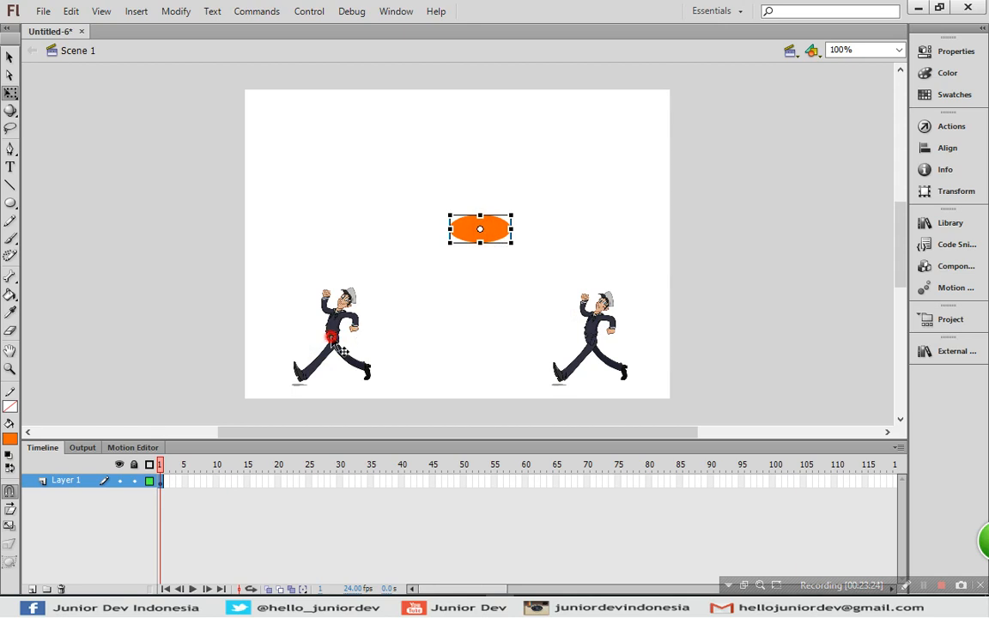
left_click(326, 326)
- Move the button oval up to the upper middle of the stage and delete the shape inside its Up frame
left_click_drag(504, 237, 468, 177)
double_click(460, 172)
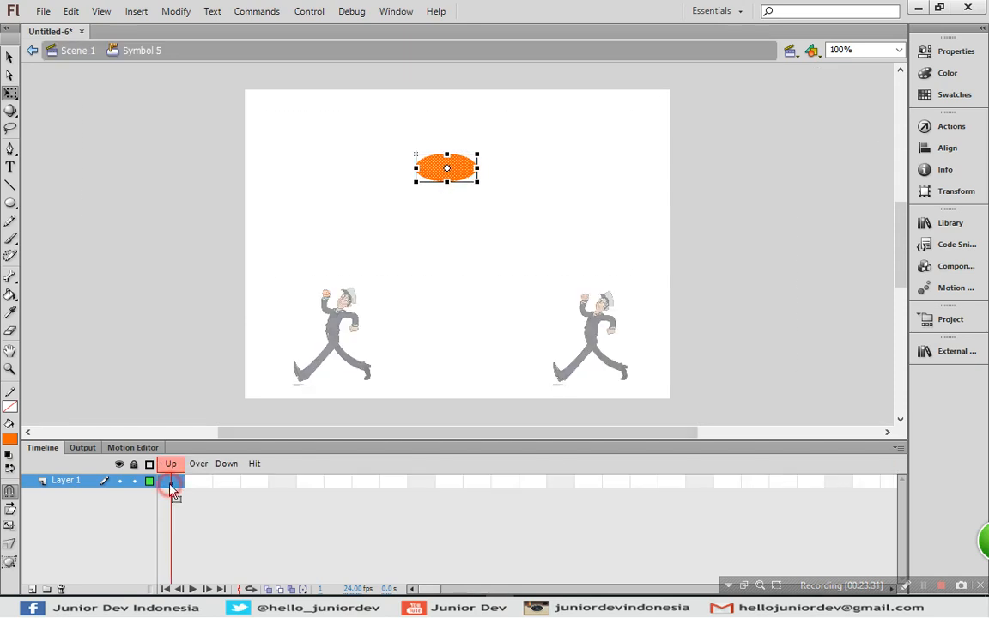
key("Delete")
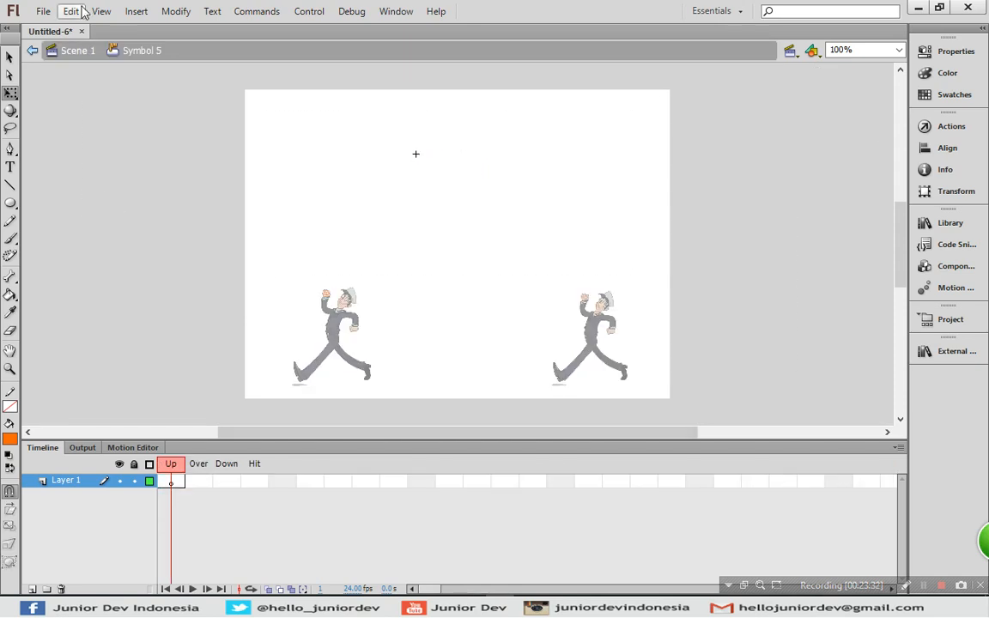
- Import b1 to the stage in Symbol 5's Up frame, bringing in all the images of its sequence
left_click(45, 11)
mouse_move(157, 245)
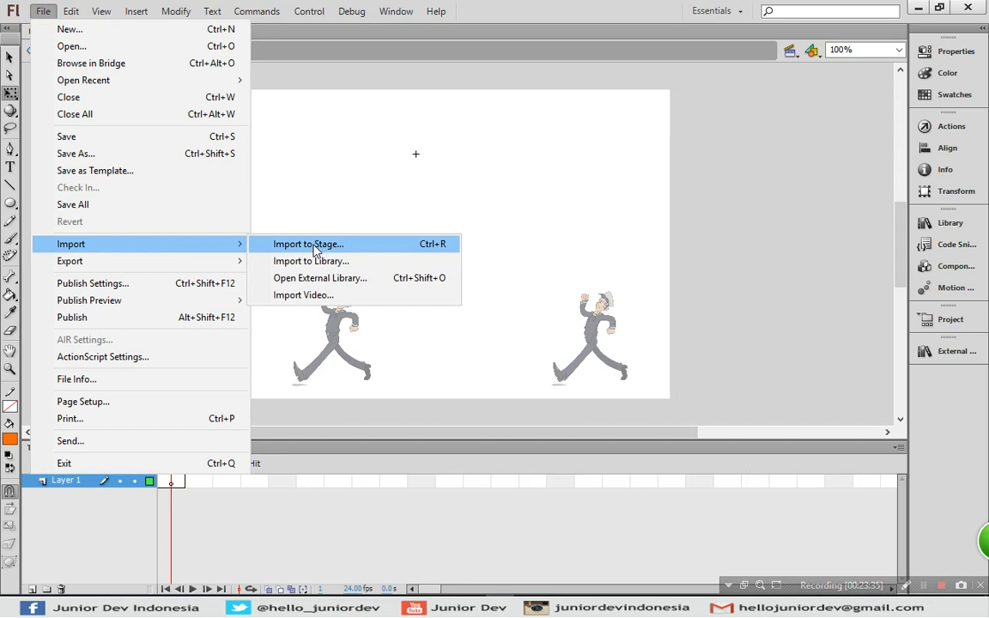
left_click(313, 243)
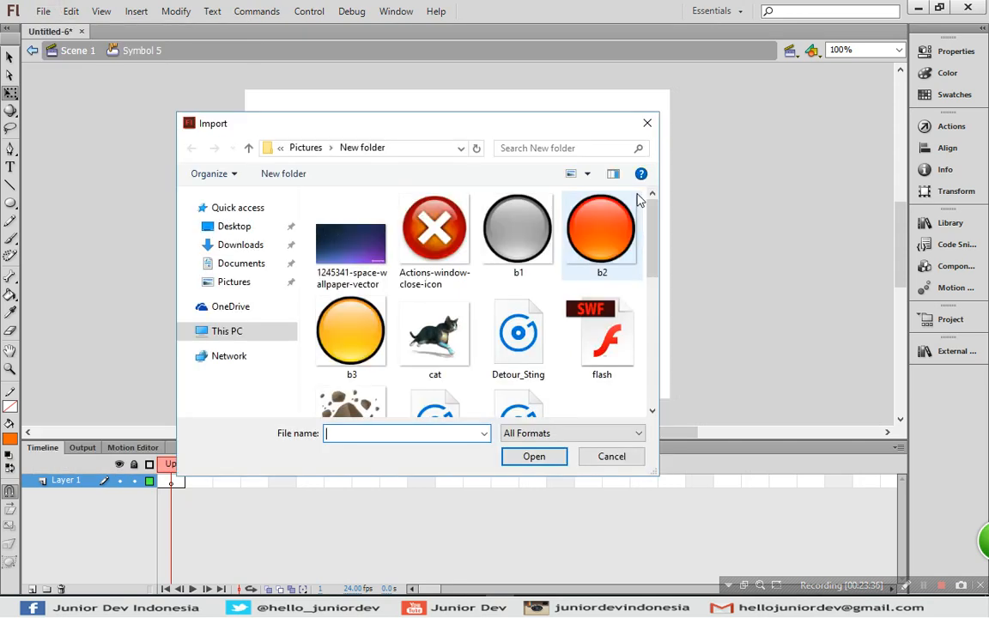
left_click(519, 236)
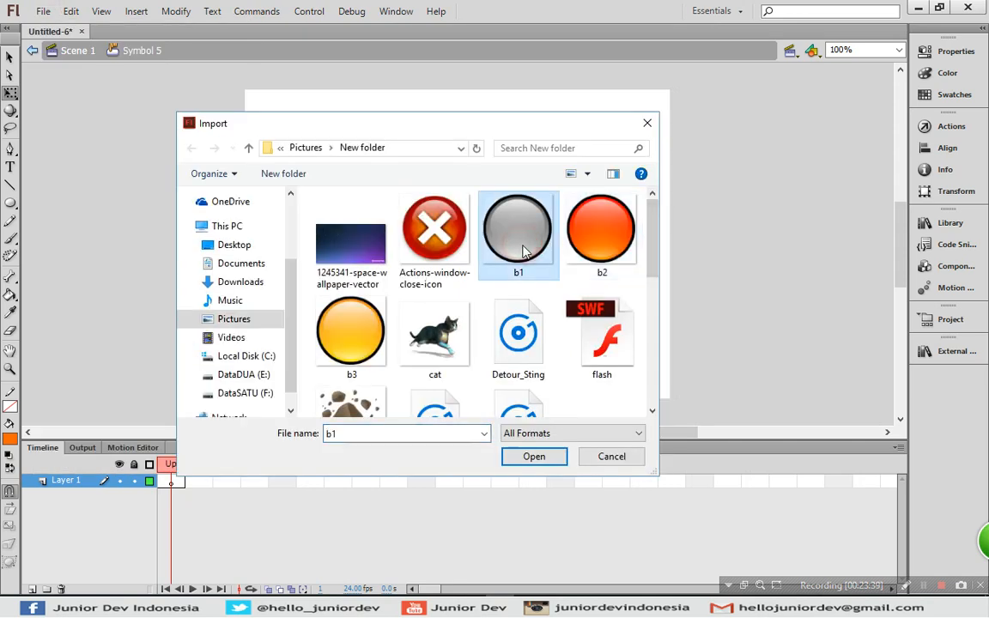
left_click(527, 458)
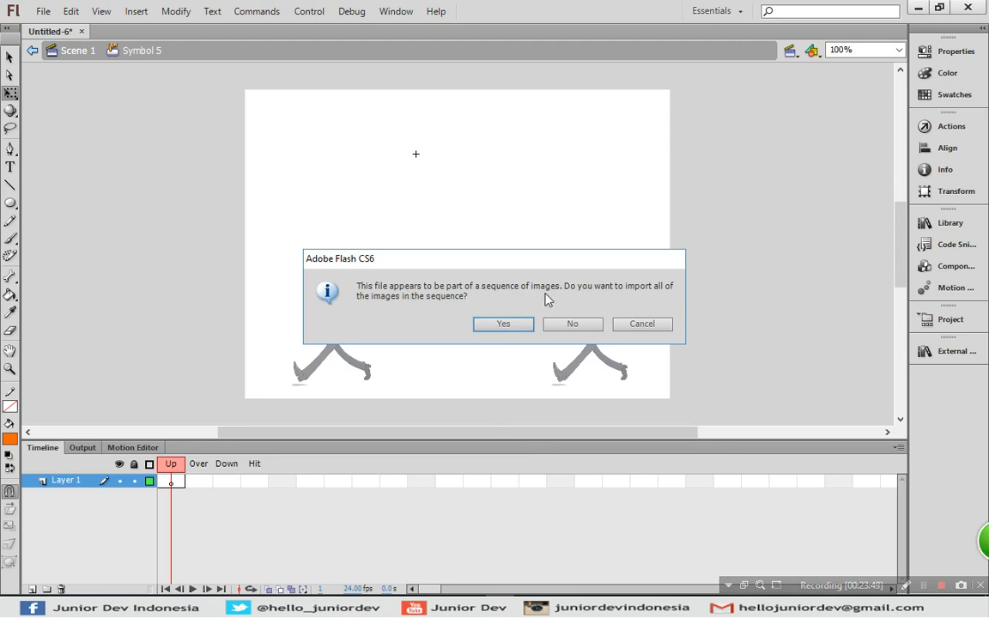
left_click(501, 326)
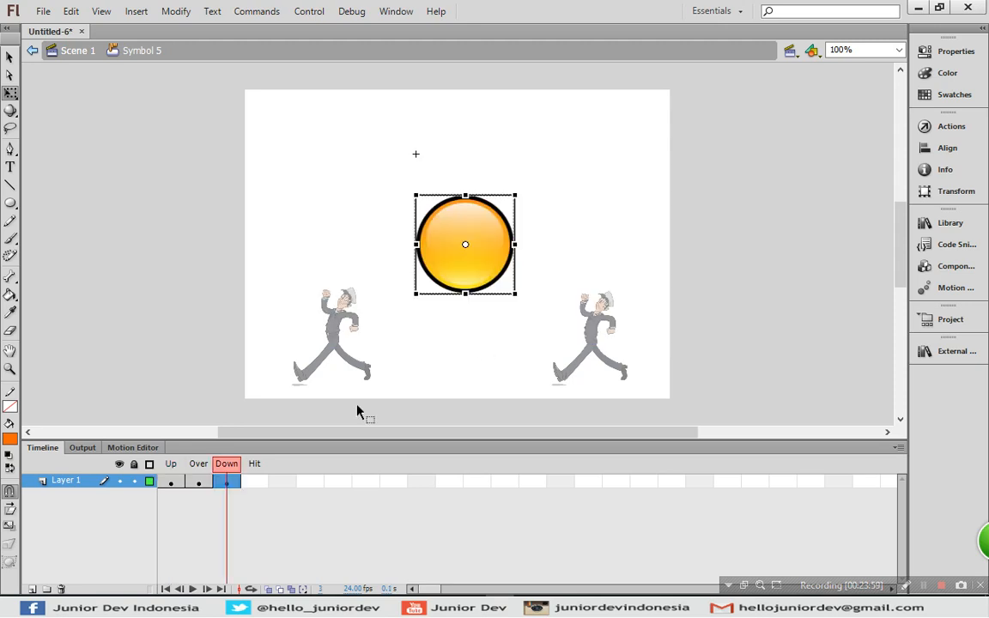
- Compare the imported ball images in the Up, Over and Down frames of the button symbol
left_click(172, 482)
left_click(197, 483)
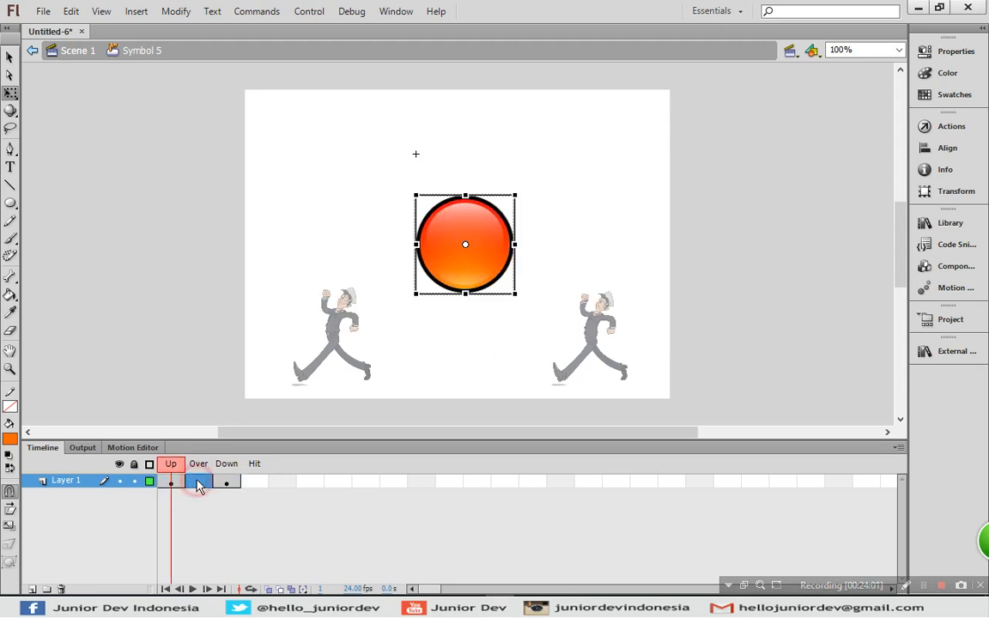
left_click(228, 485)
left_click(171, 482)
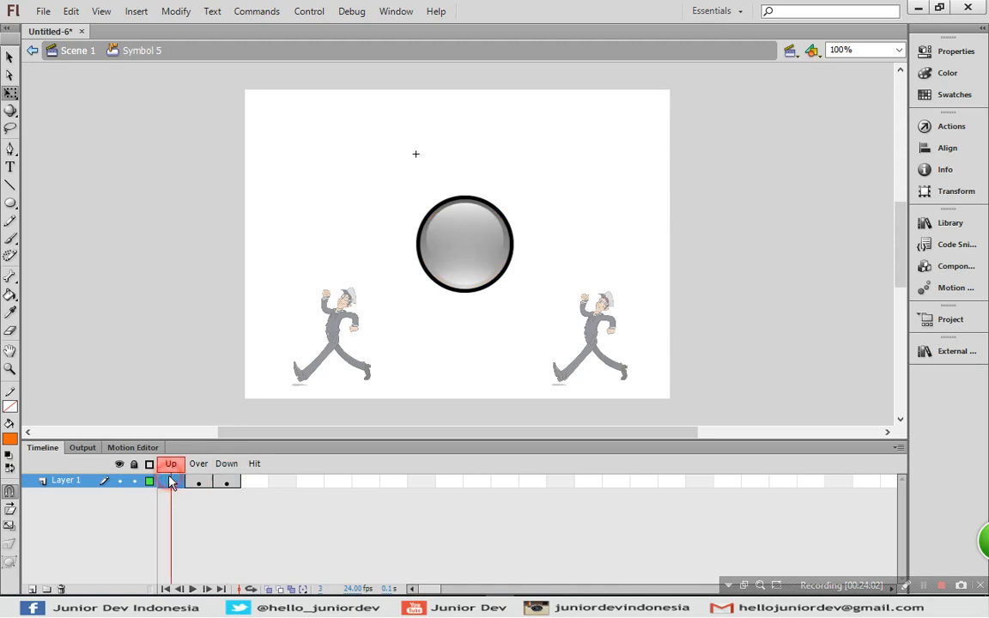
left_click(199, 483)
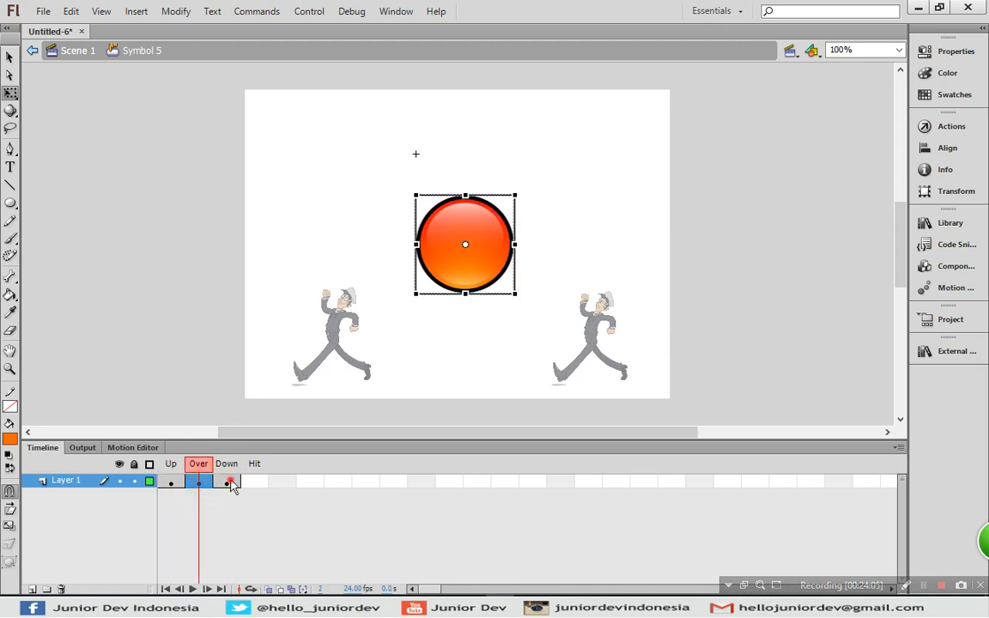
left_click(228, 483)
left_click(172, 482)
left_click(197, 483)
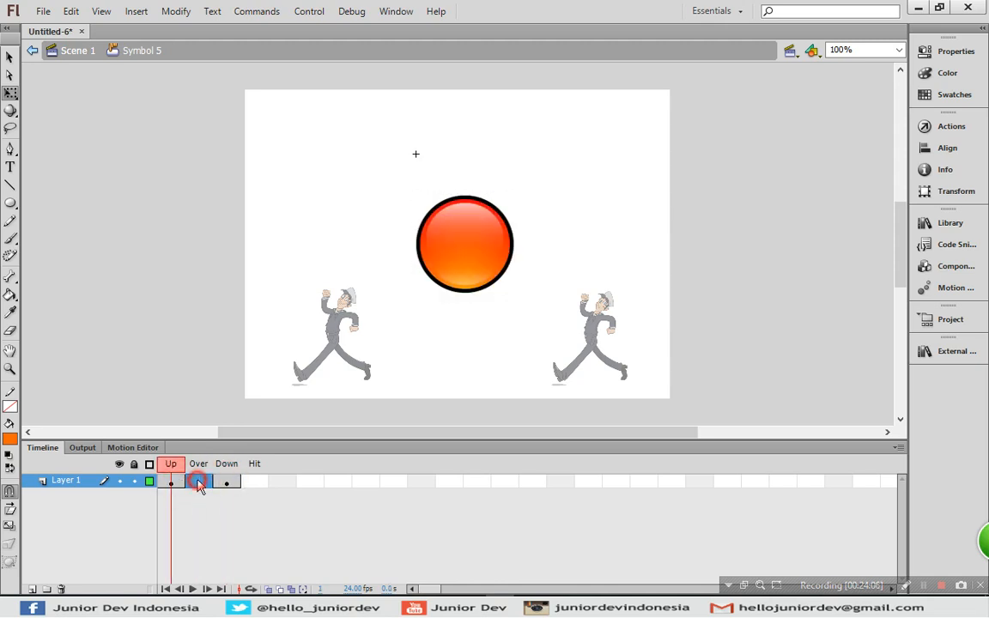
left_click(175, 483)
left_click(200, 483)
left_click(230, 484)
left_click(172, 484)
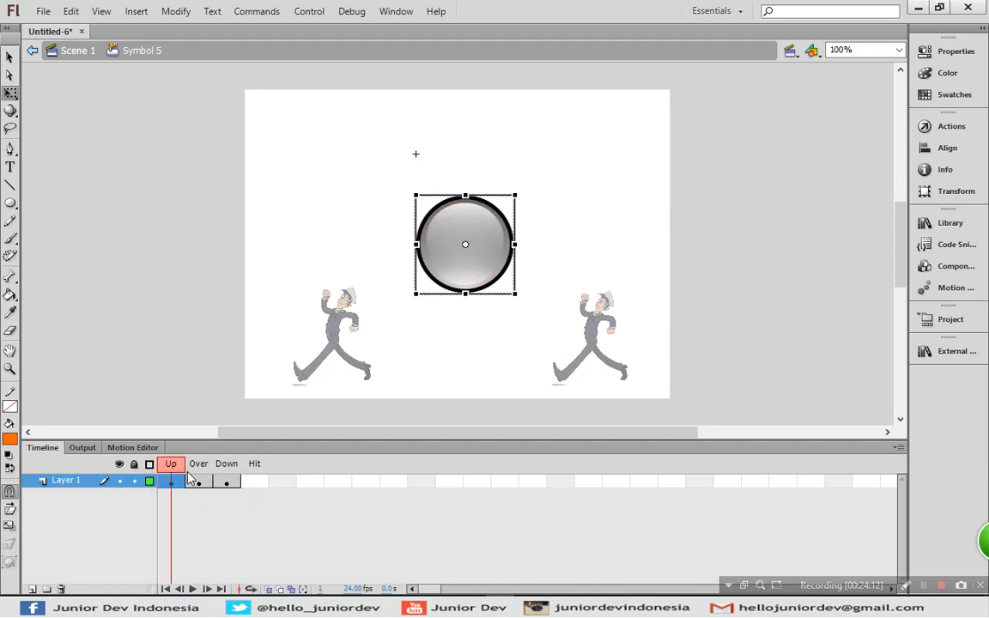
left_click(197, 471)
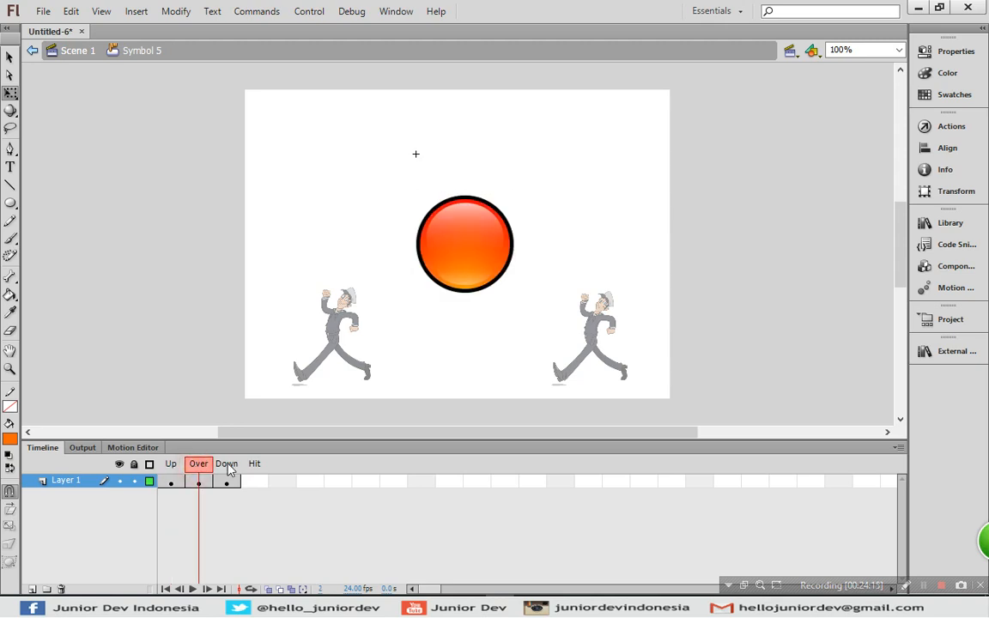
left_click(229, 468)
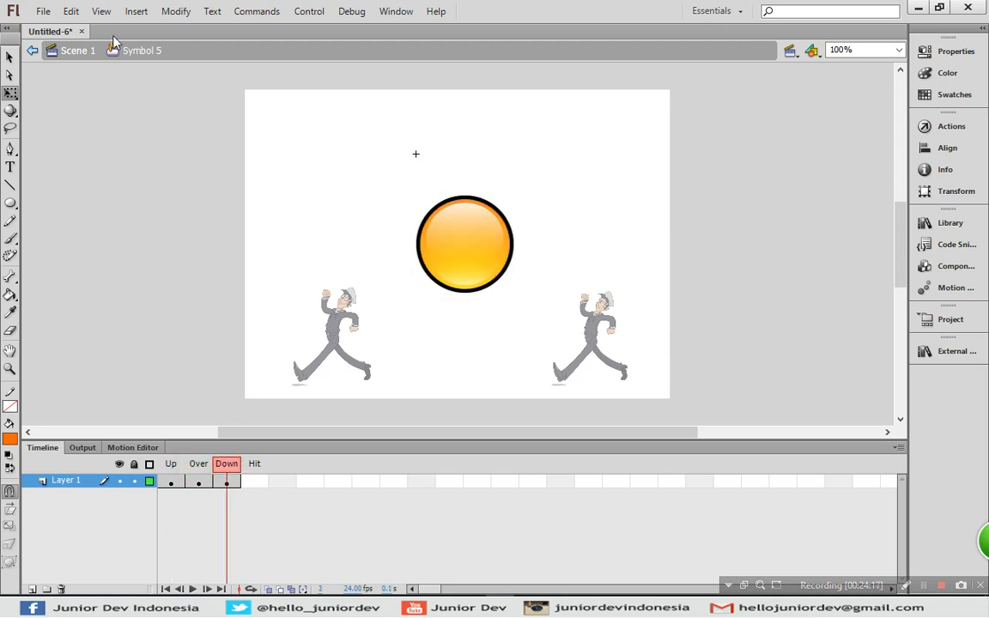
- Return to Scene 1 and move the ball button up to the upper middle of the stage
left_click(73, 53)
left_click(188, 297)
left_click_drag(494, 247, 478, 175)
left_click(322, 352)
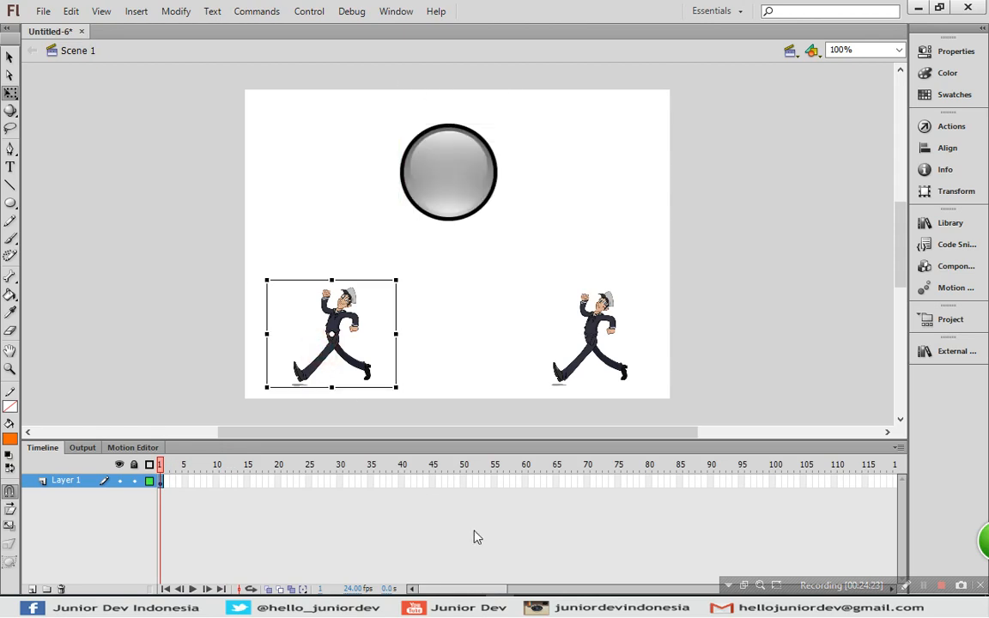
left_click(150, 249)
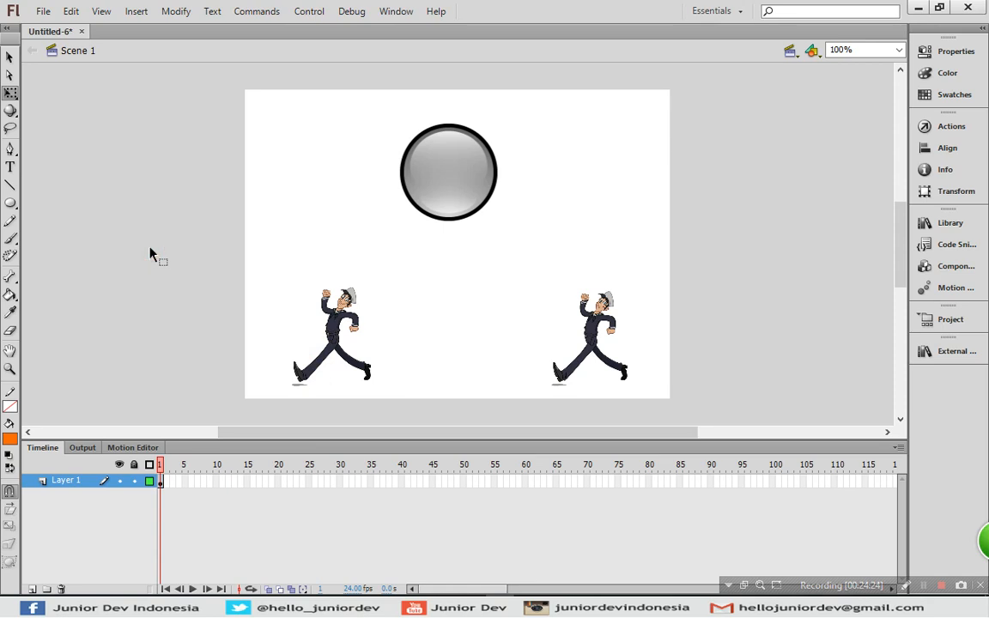
- Test the movie, try the ball button's rollover and pressed states, and close the preview
key("ctrl+Return")
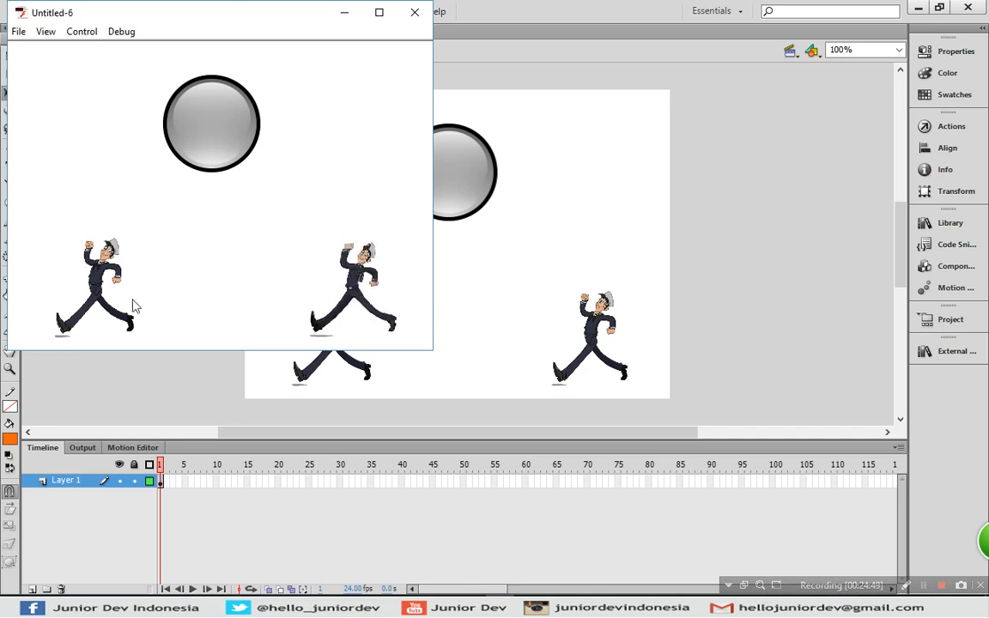
left_click(217, 107)
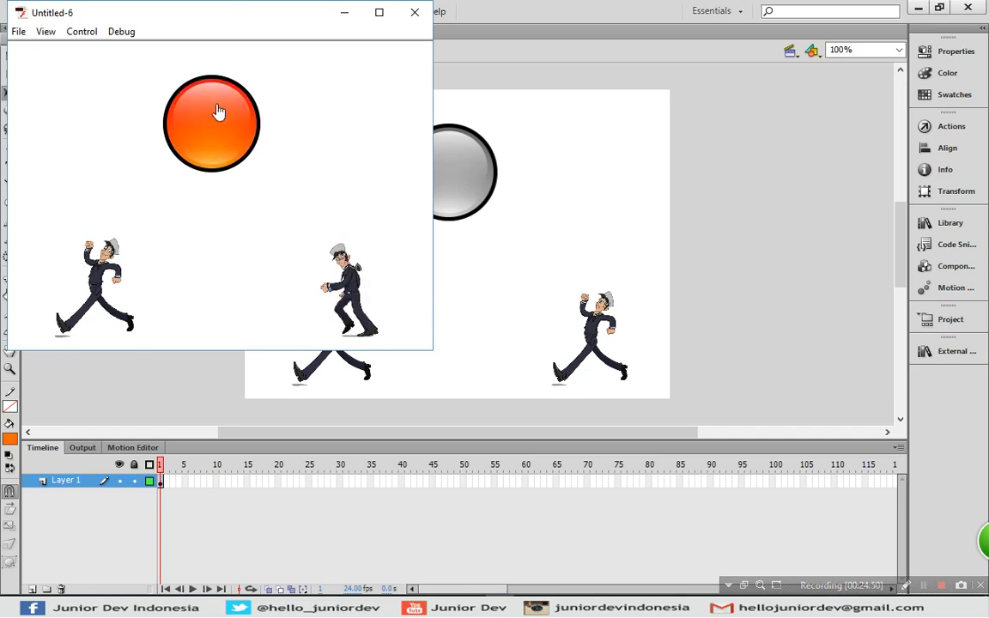
left_click(215, 129)
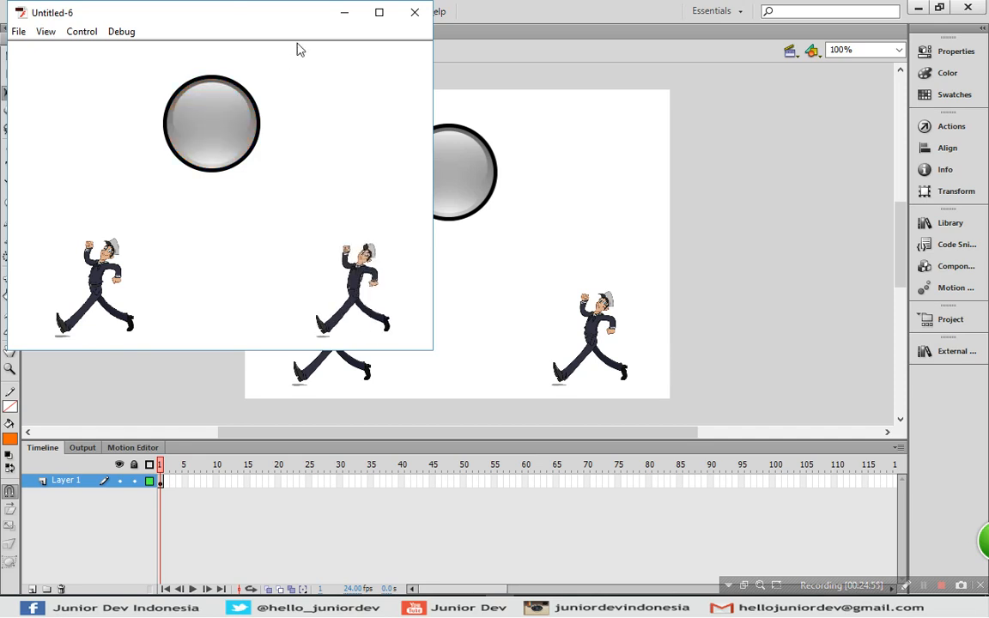
left_click(219, 139)
left_click(205, 128)
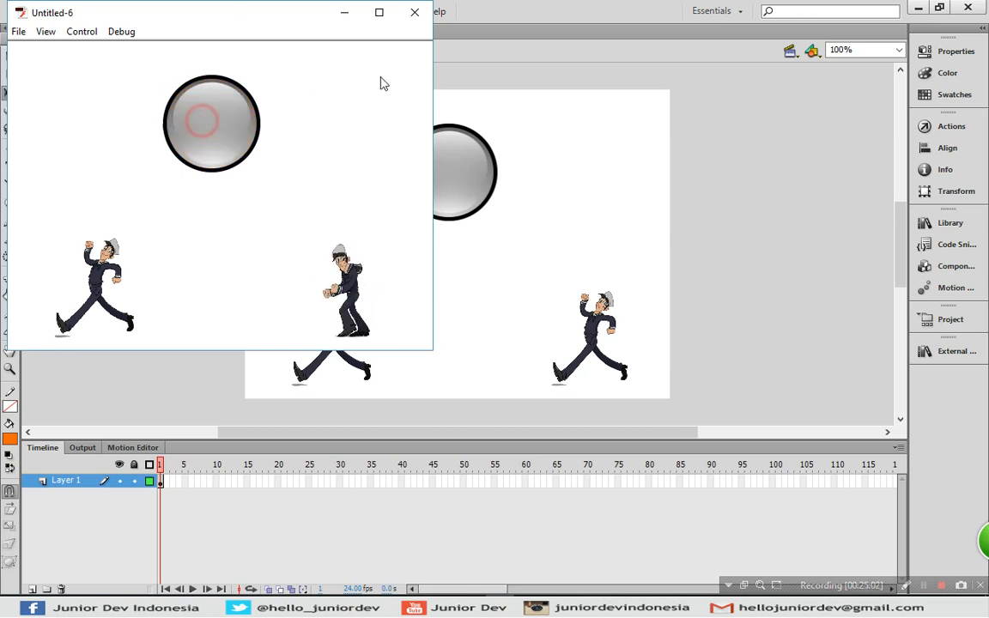
left_click(415, 12)
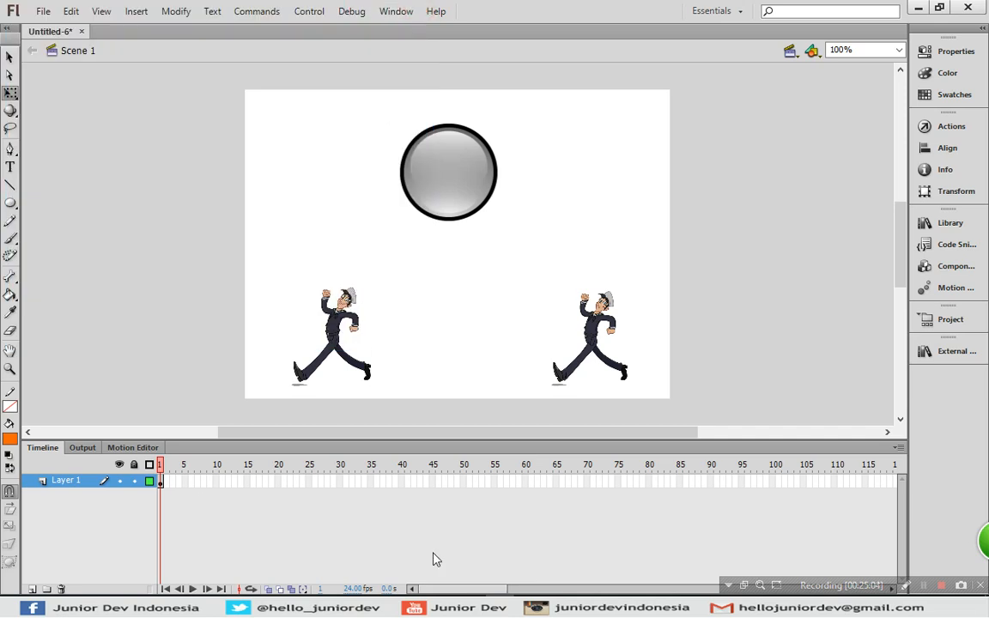
- Extend Layer 1 in Scene 1 to frame 80 and preview the movie
left_click(161, 482)
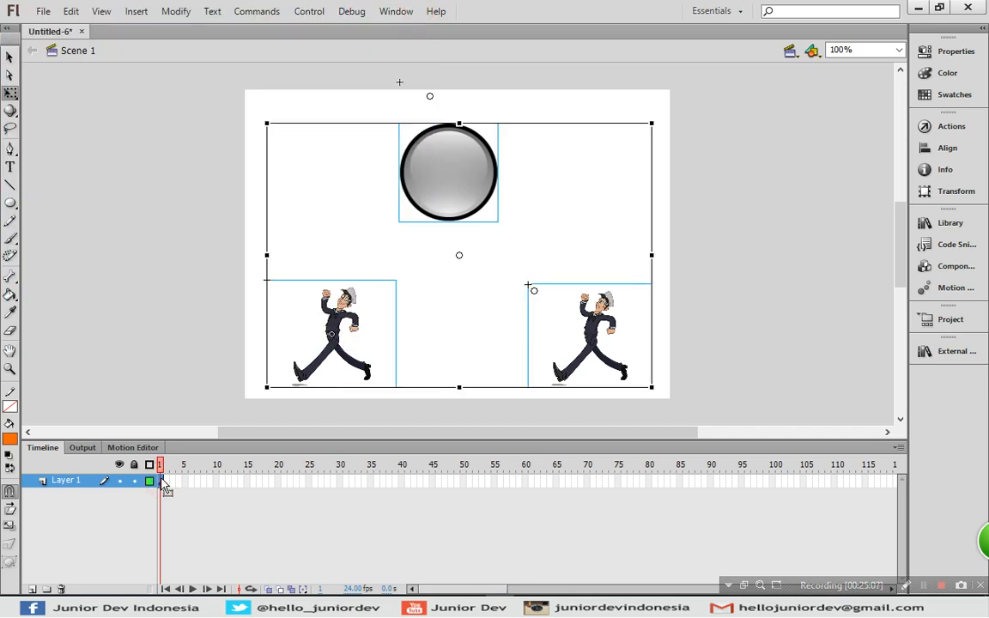
left_click(649, 481)
key("F5")
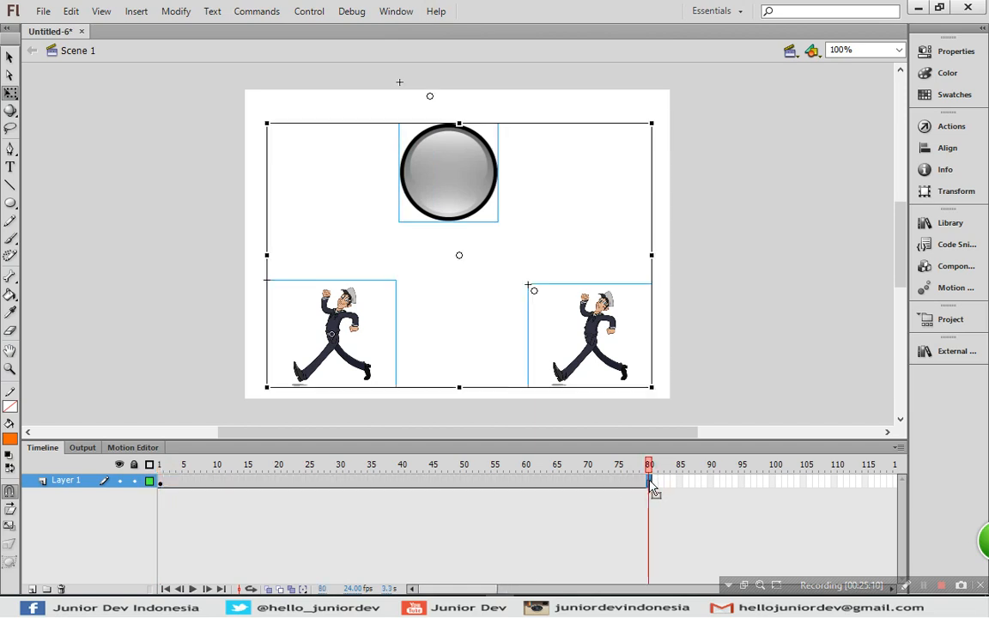
key("ctrl+Return")
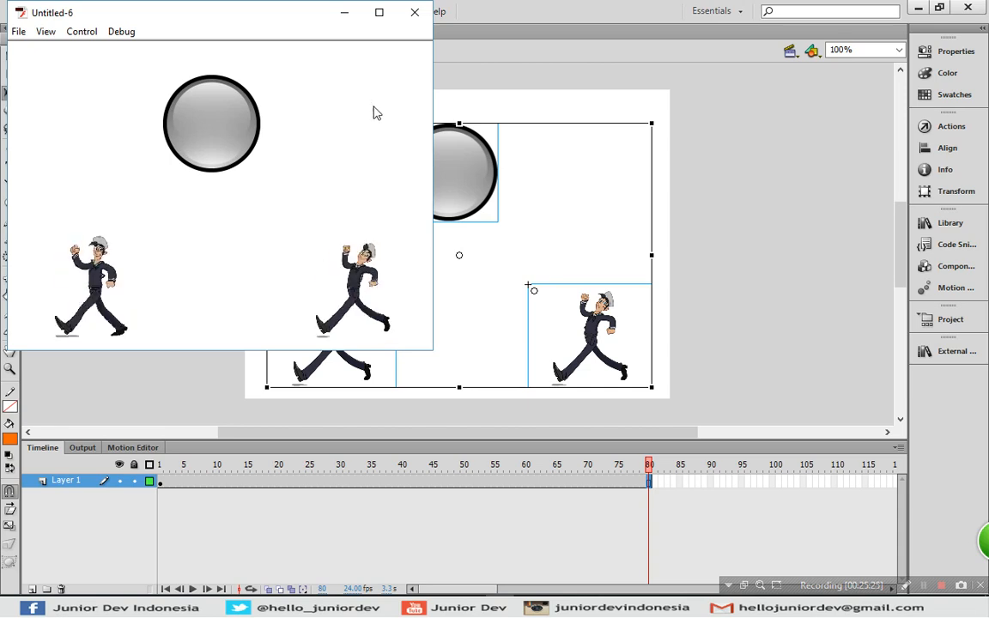
left_click(415, 12)
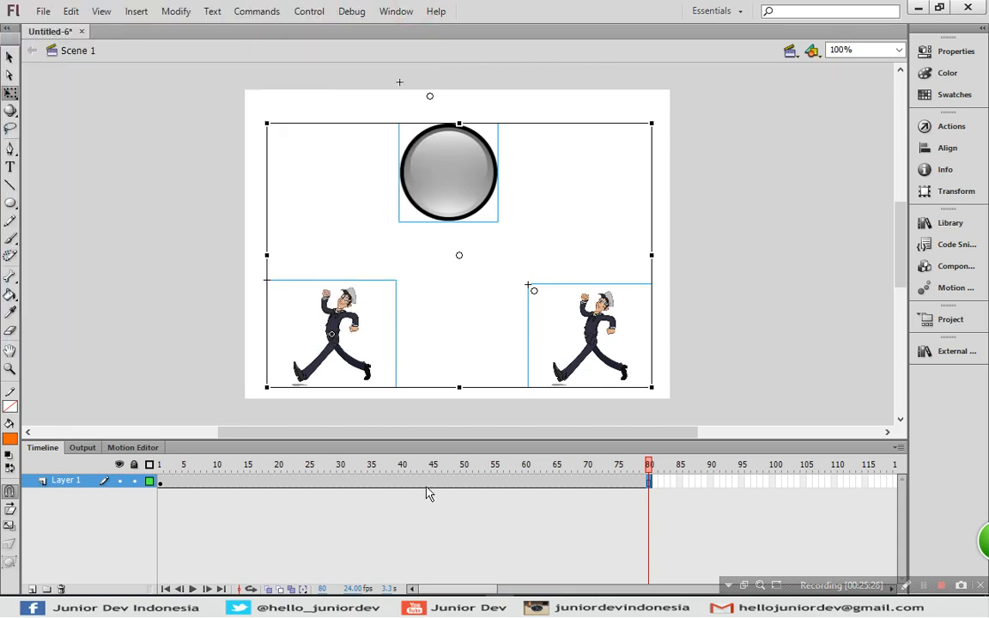
- Set the first looping frame of the lower-left walking graphic, an instance of Symbol 6, to 5
left_click(132, 288)
left_click(330, 330)
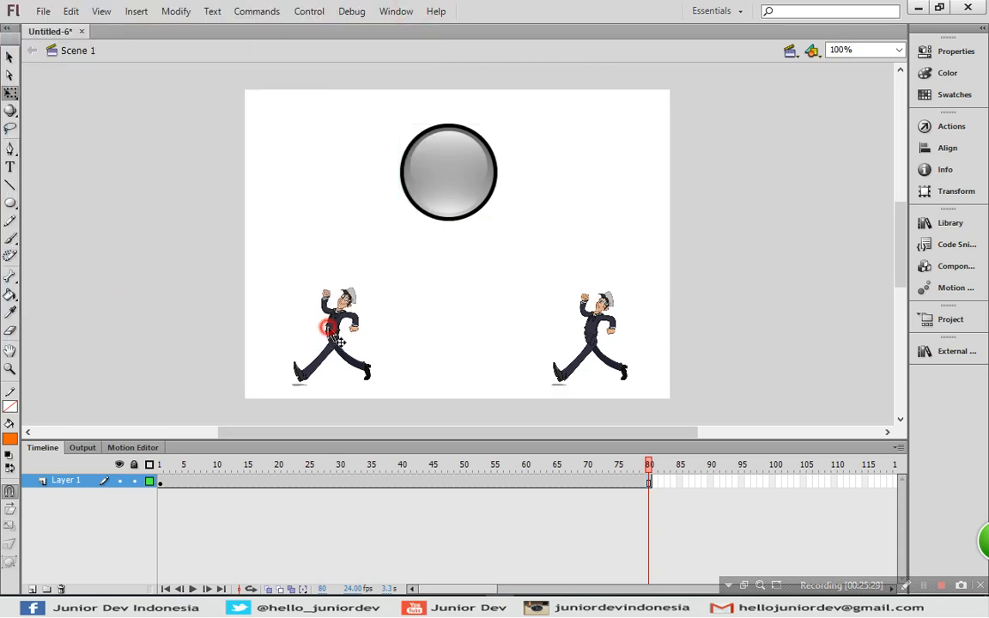
left_click(945, 51)
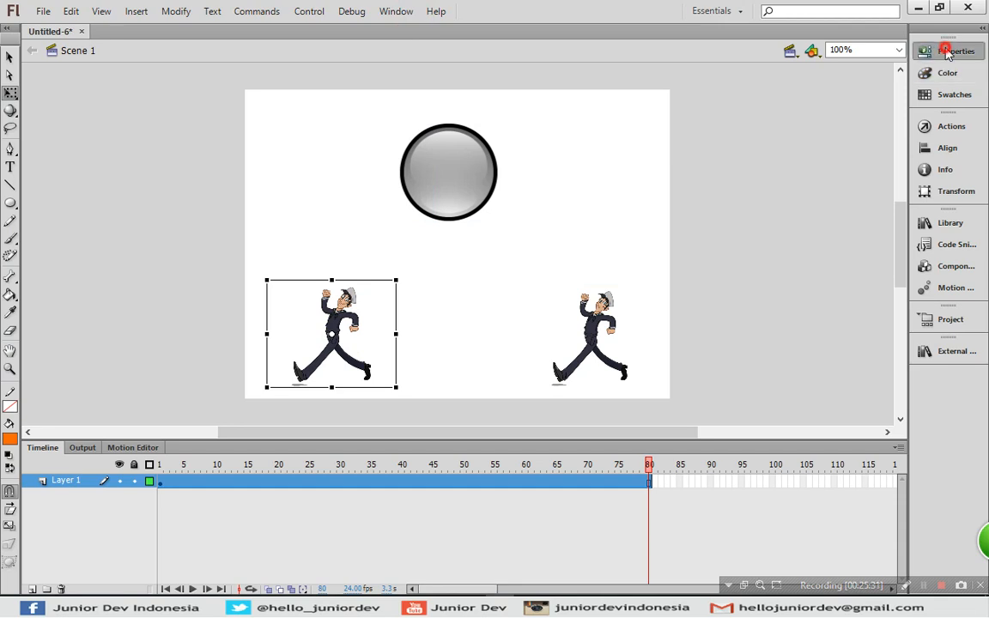
left_click(766, 364)
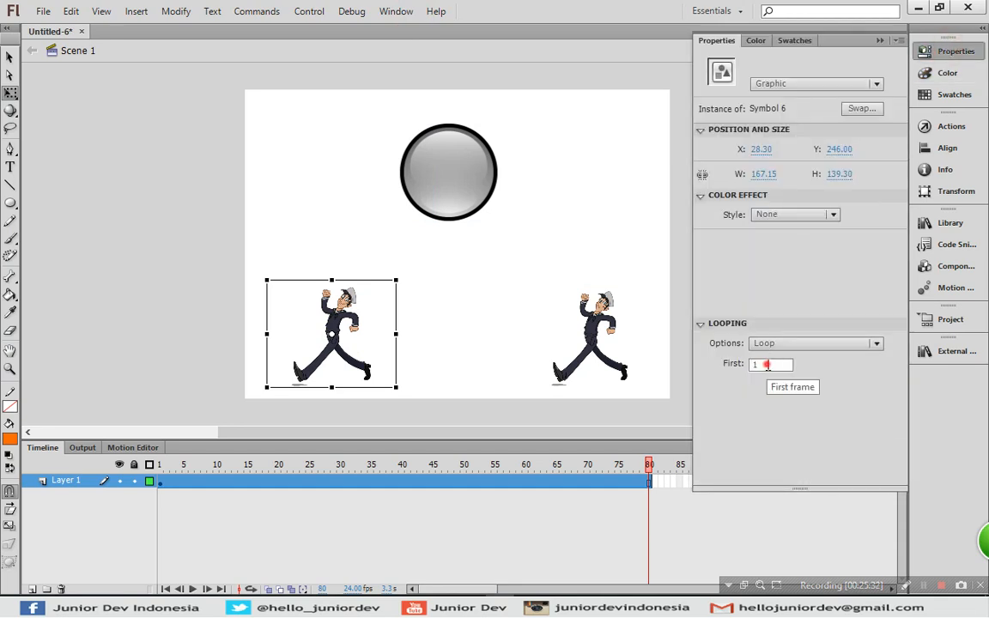
left_click_drag(771, 363, 729, 364)
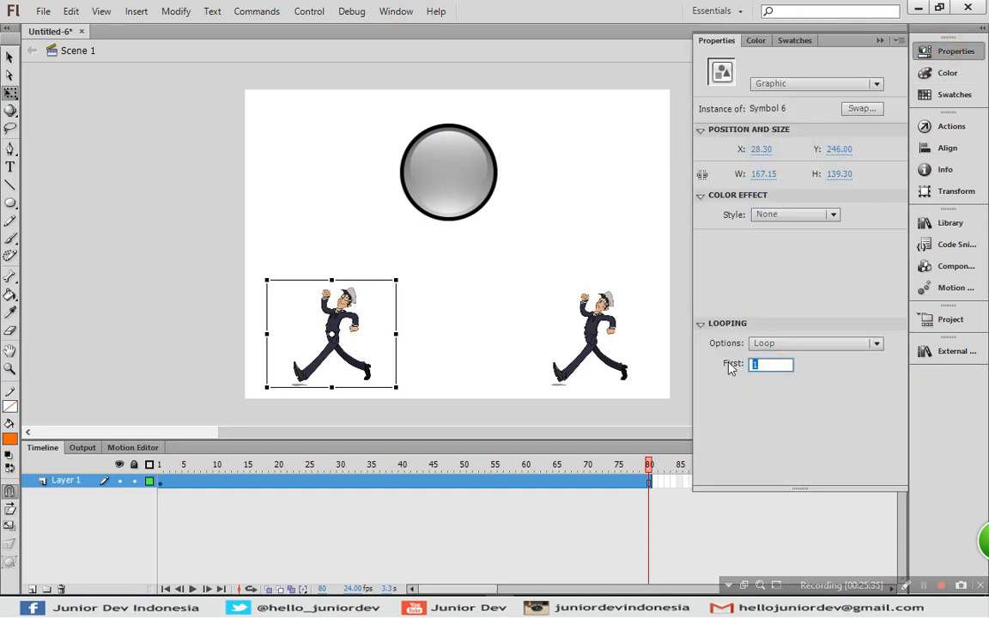
type("5")
key("Return")
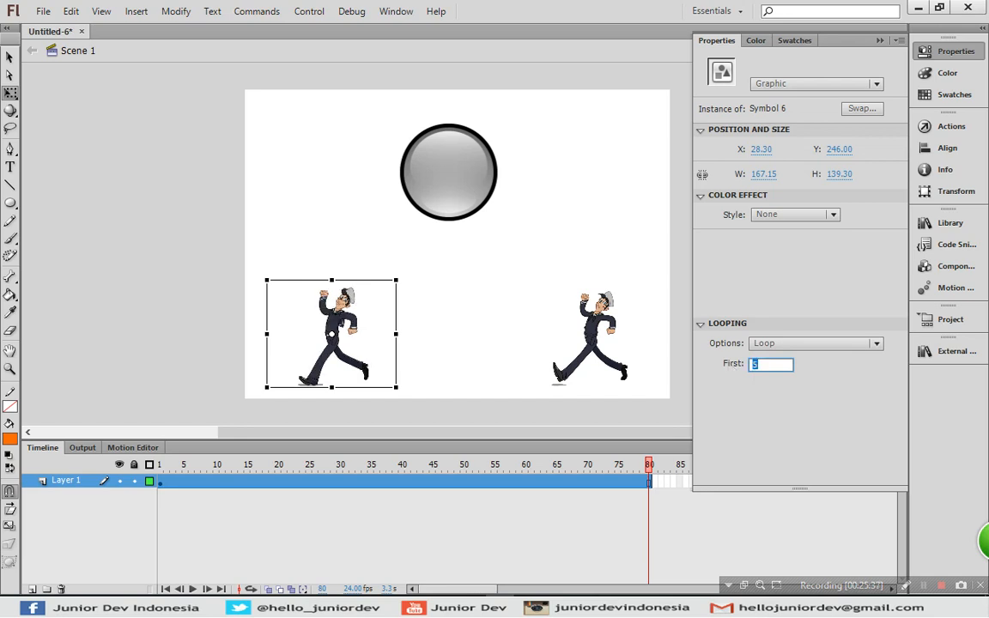
- Change the walking graphic's first looping frame to 40 and preview the movie
left_click(752, 364)
type("26")
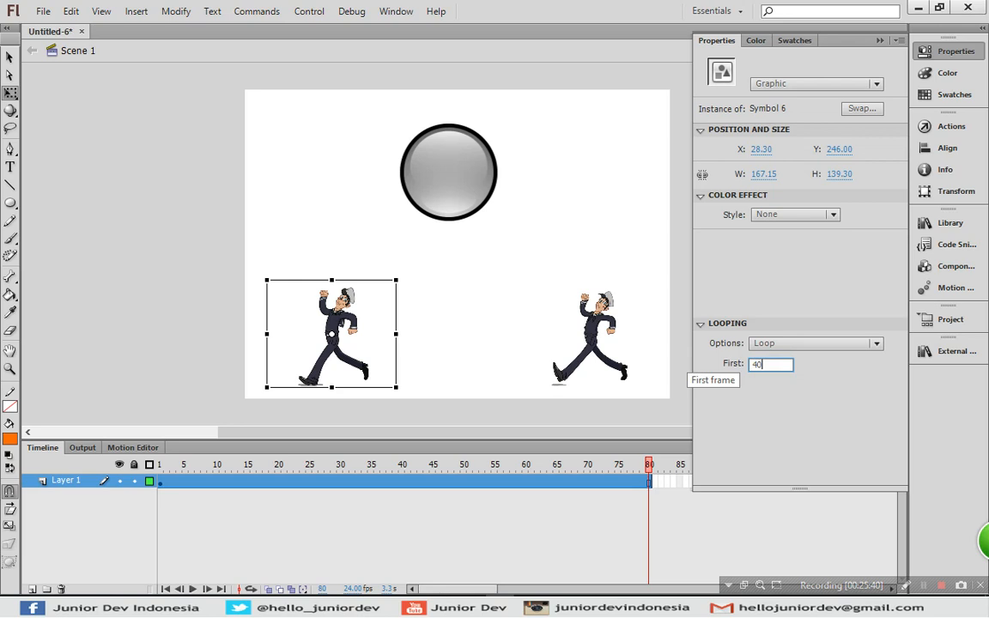
key("Return")
left_click(174, 265)
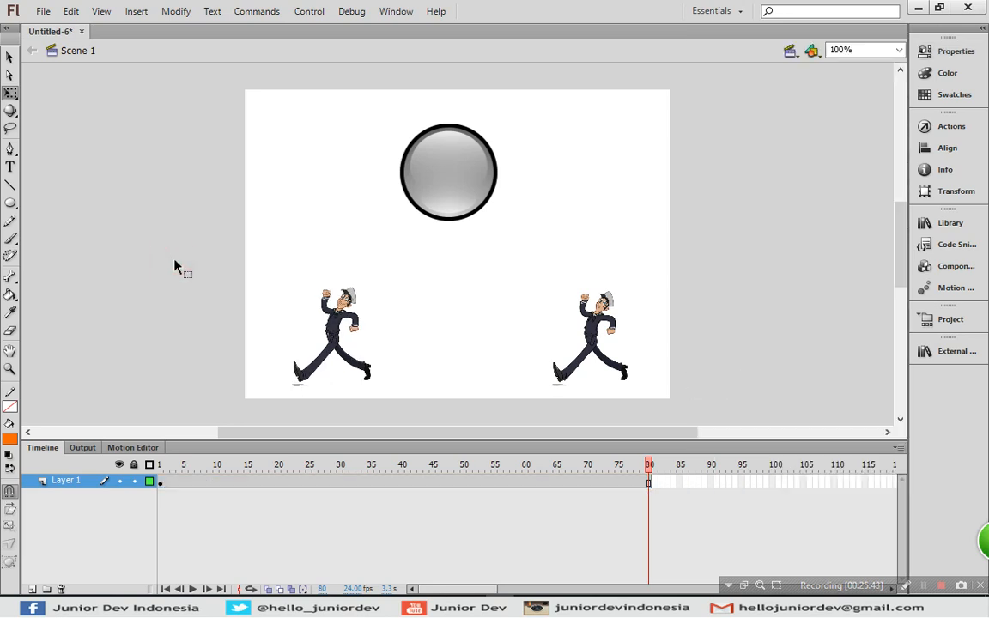
key("ctrl+Return")
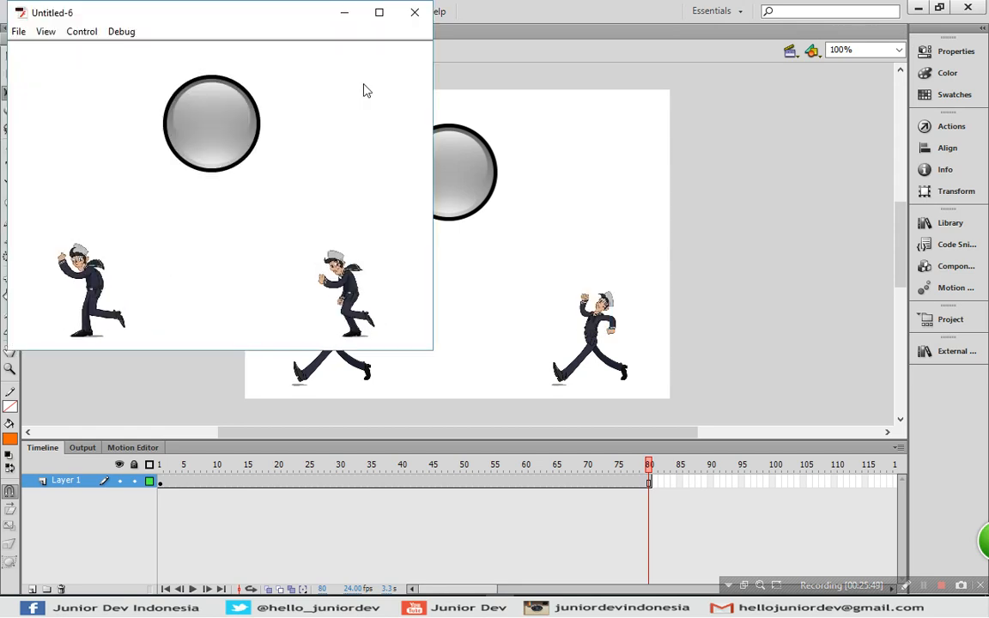
left_click(415, 12)
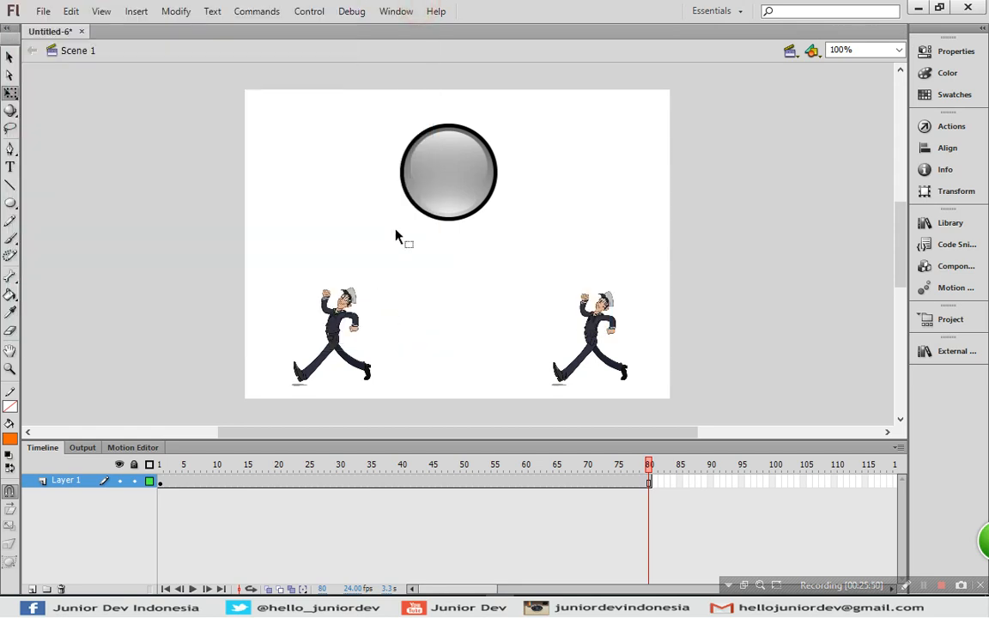
- Inspect frame 22 of the walking animation inside Symbol 6, and select the lower-left walking graphic back in Scene 1
left_click(340, 335)
double_click(342, 336)
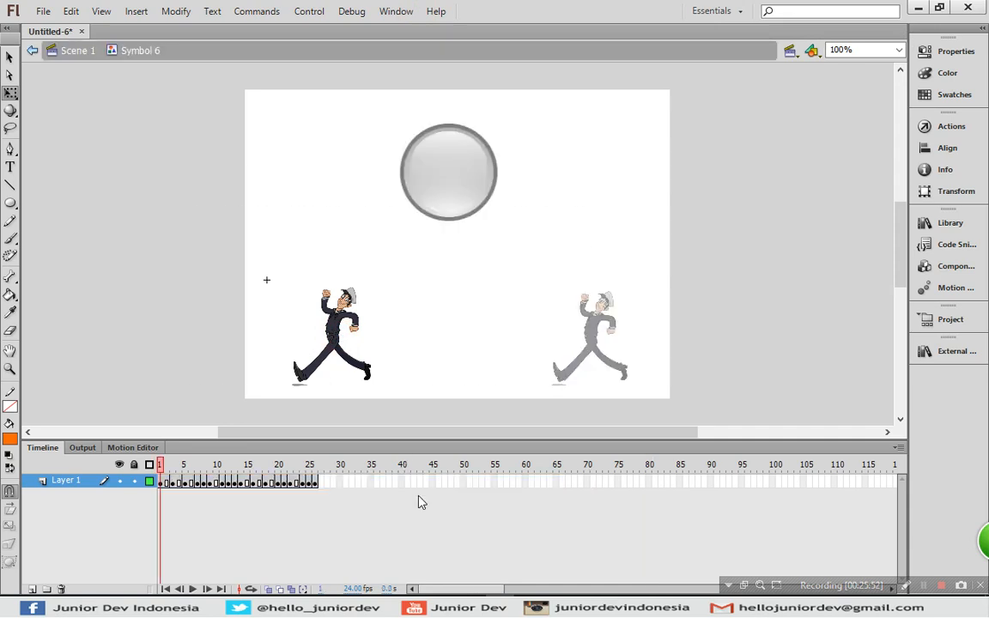
left_click(292, 469)
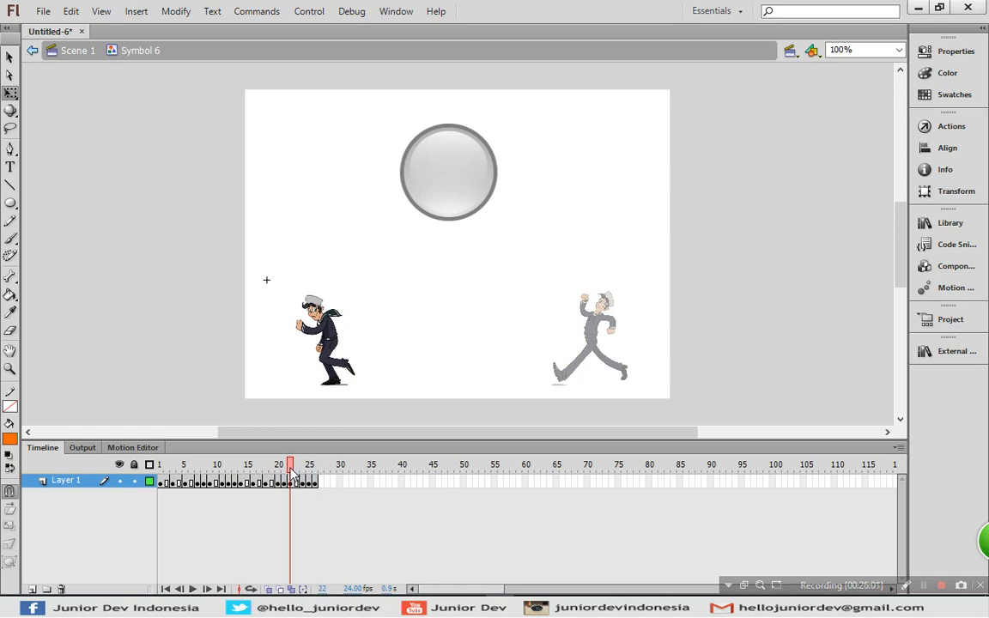
left_click(65, 53)
left_click(388, 309)
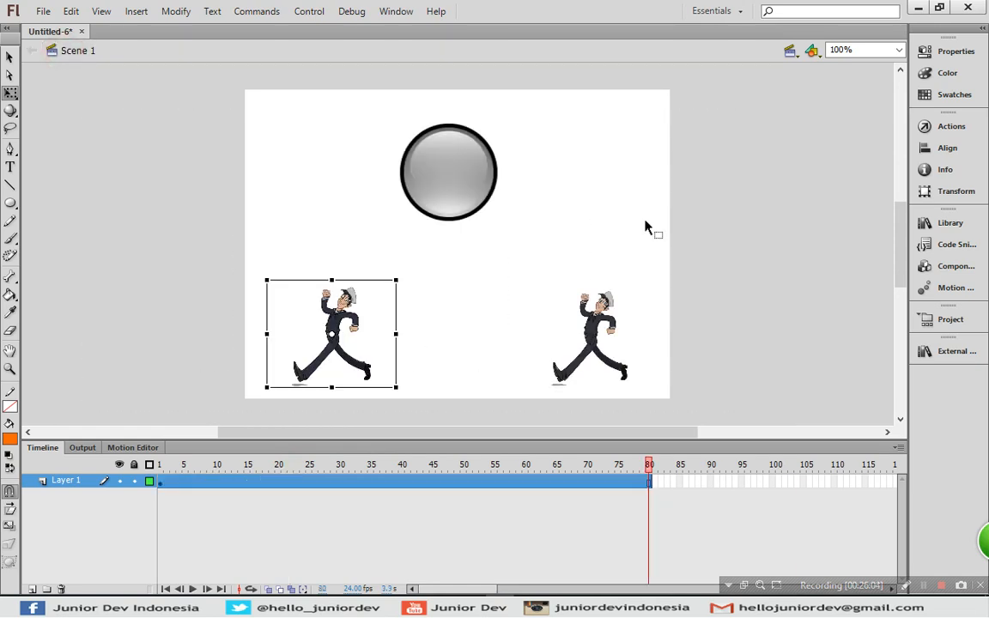
- Set the first looping frame of the lower-left walking graphic to 22 and preview the movie
left_click(954, 51)
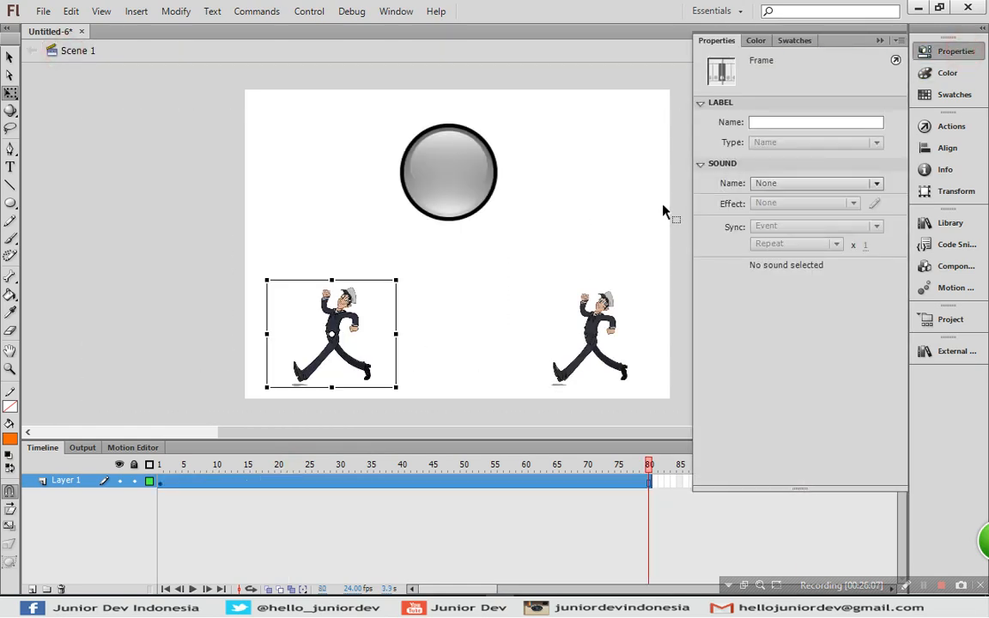
left_click(356, 276)
left_click(956, 51)
left_click(768, 364)
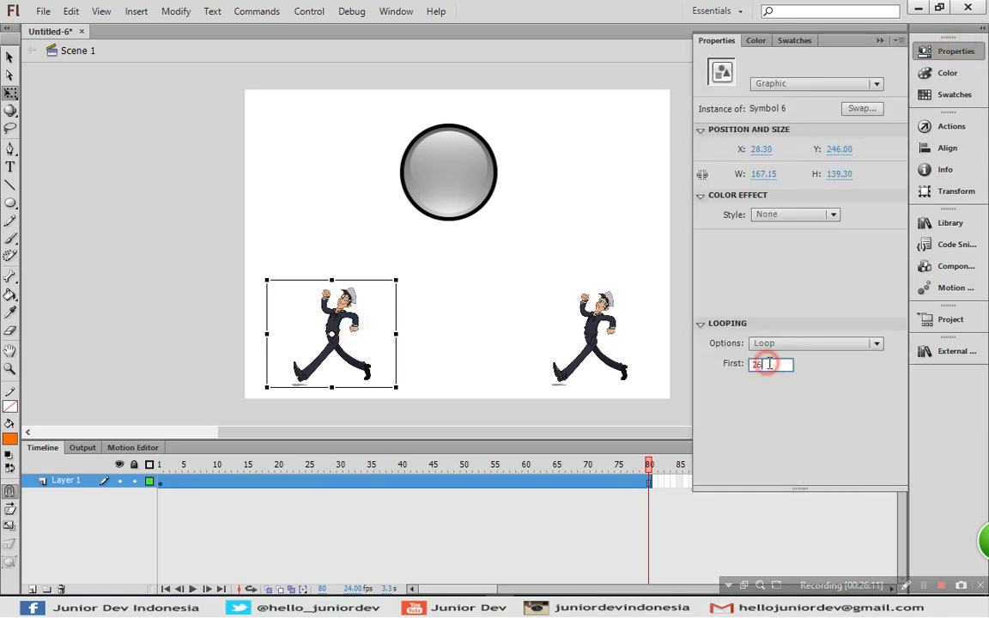
type("22")
key("Return")
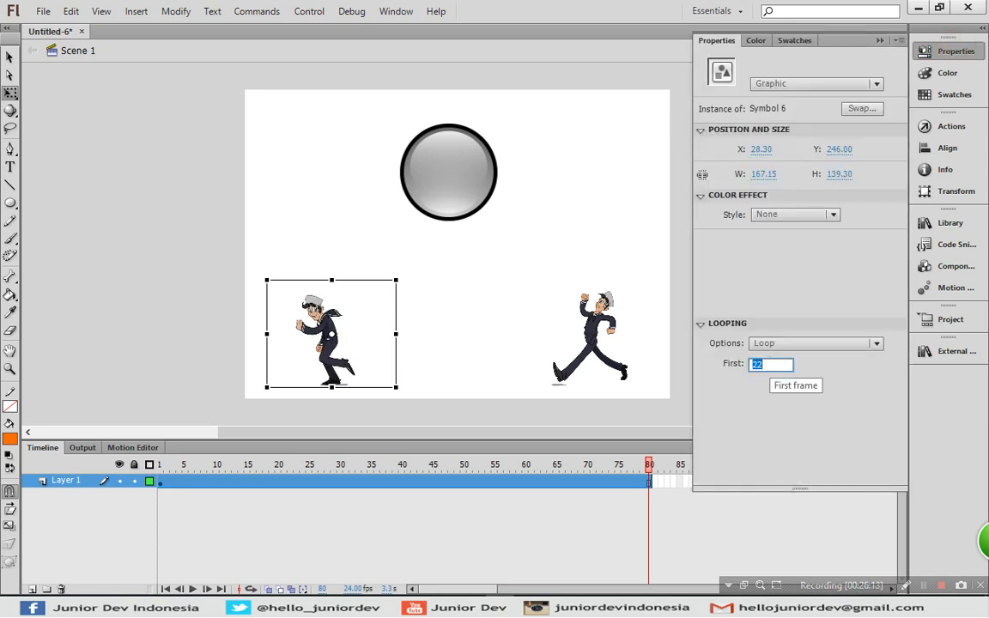
left_click(639, 210)
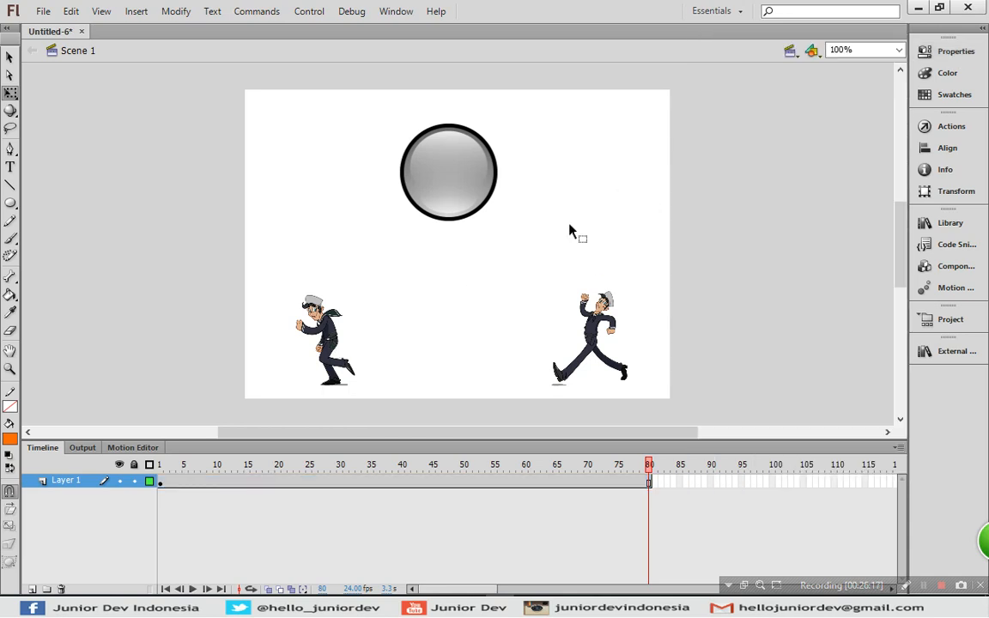
key("ctrl+Return")
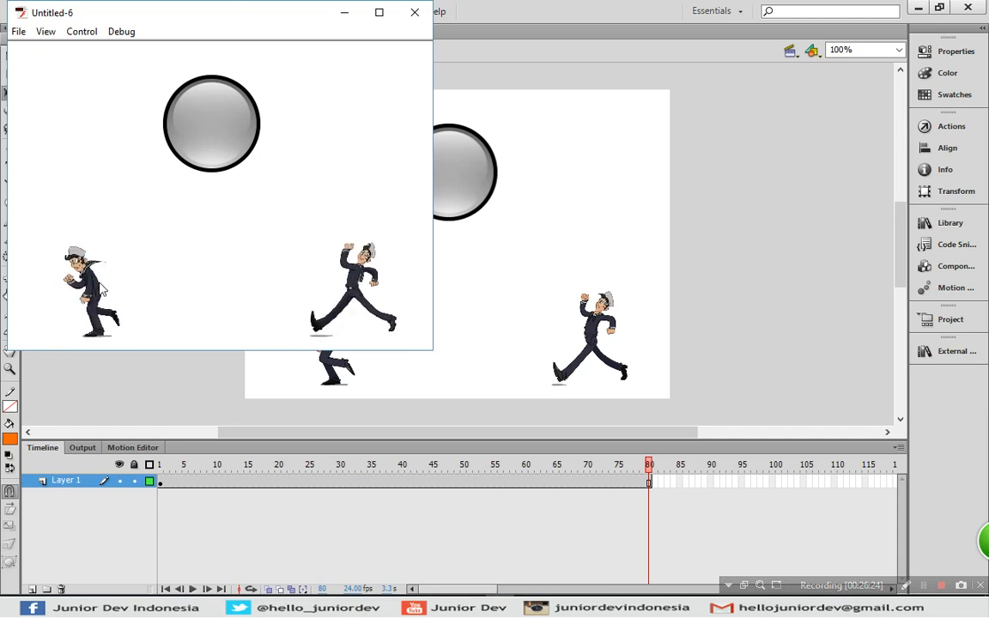
left_click(414, 12)
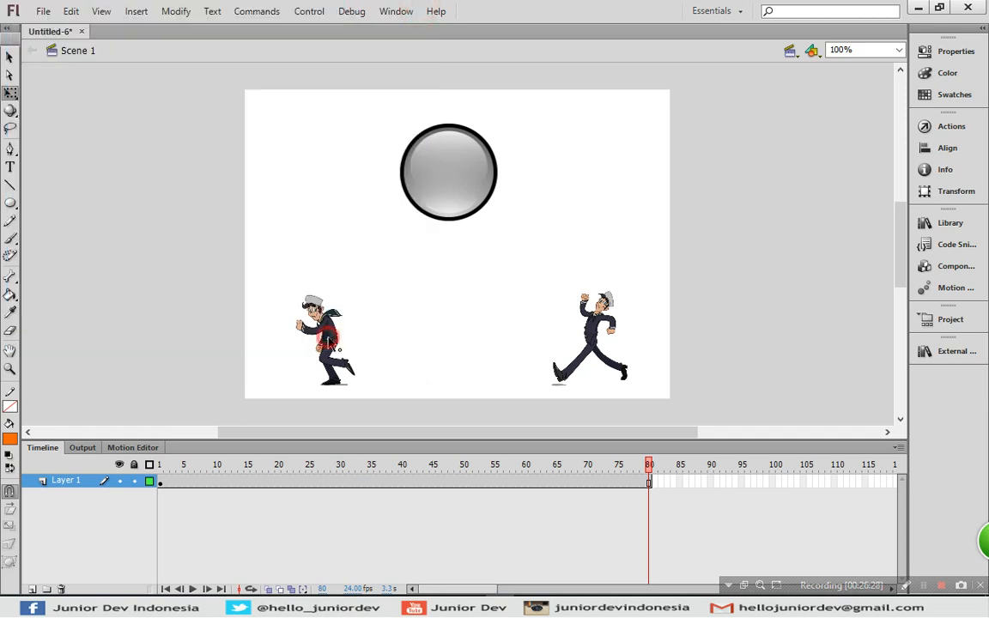
left_click(310, 319)
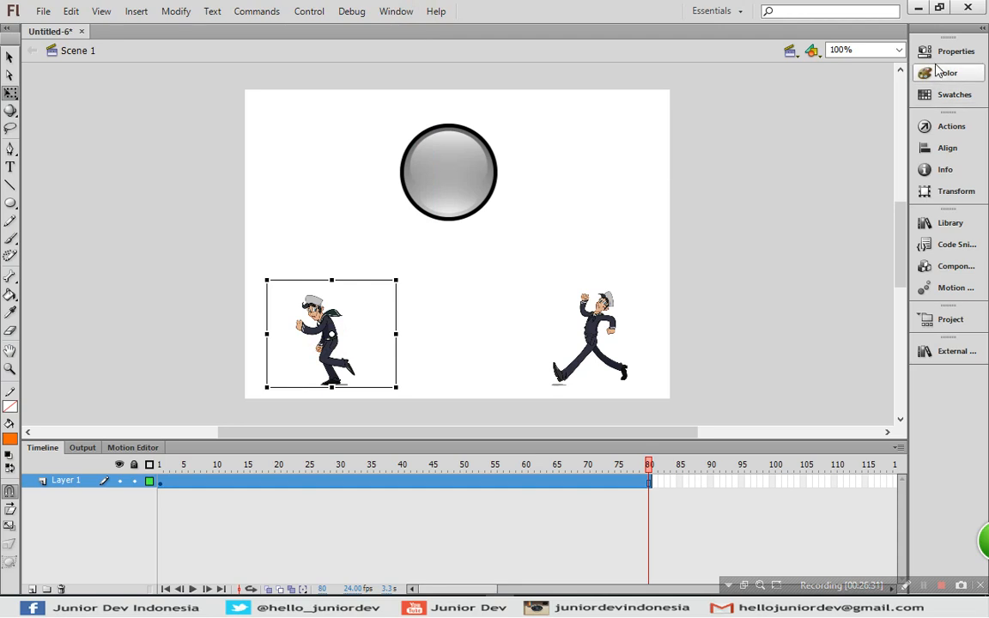
left_click(454, 310)
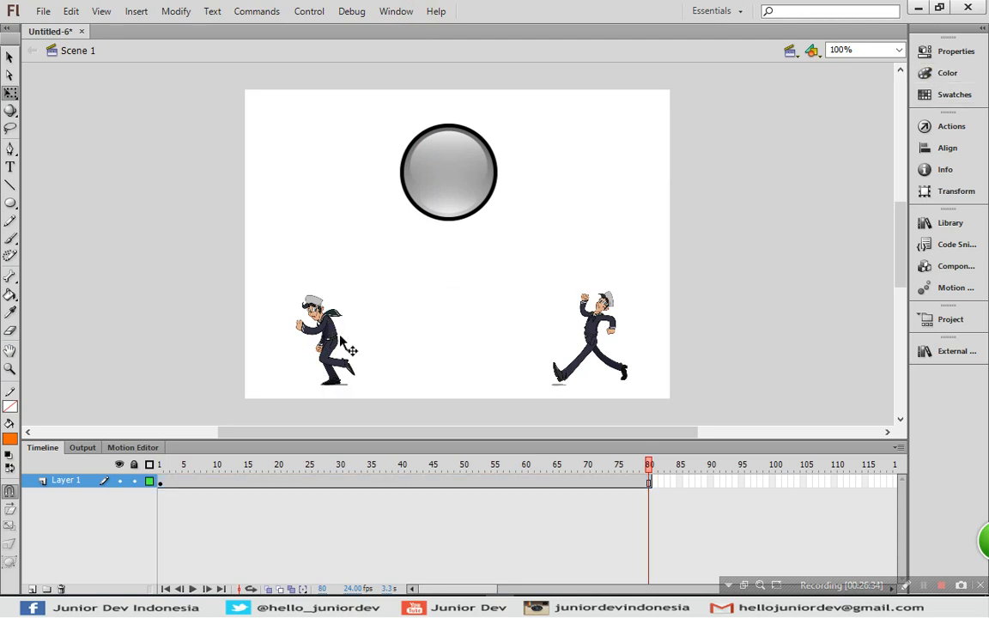
left_click(749, 210)
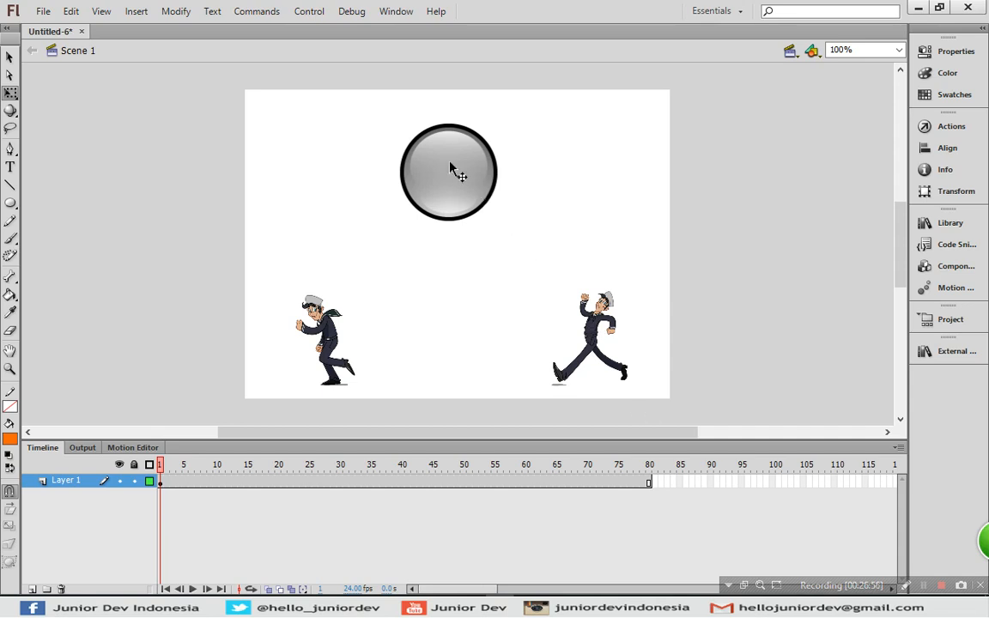
- Compare the instance properties of the walking movie clip, the ball button and the walking graphic
left_click(447, 190)
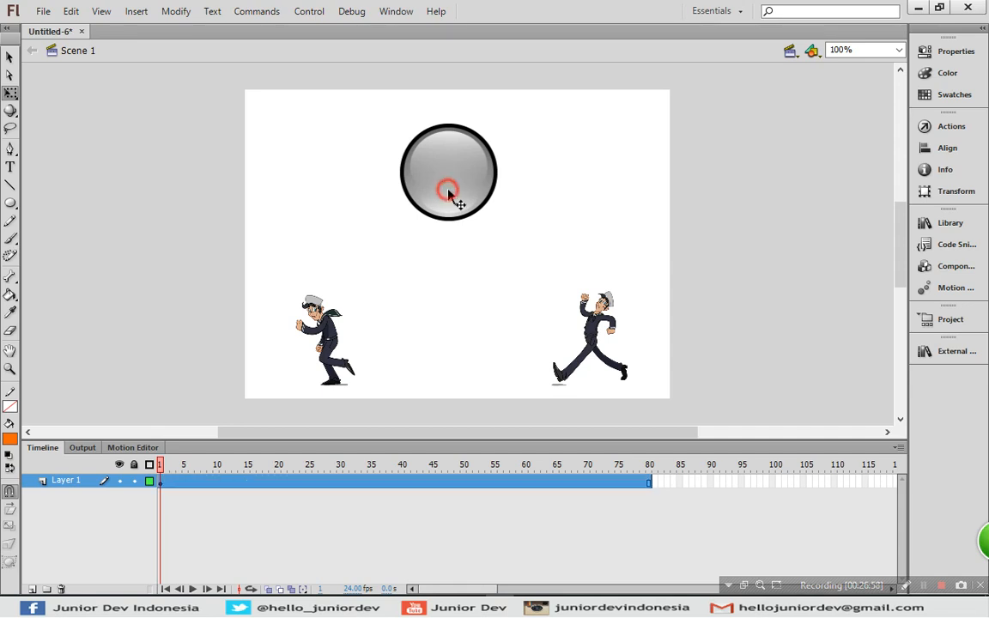
left_click(588, 335)
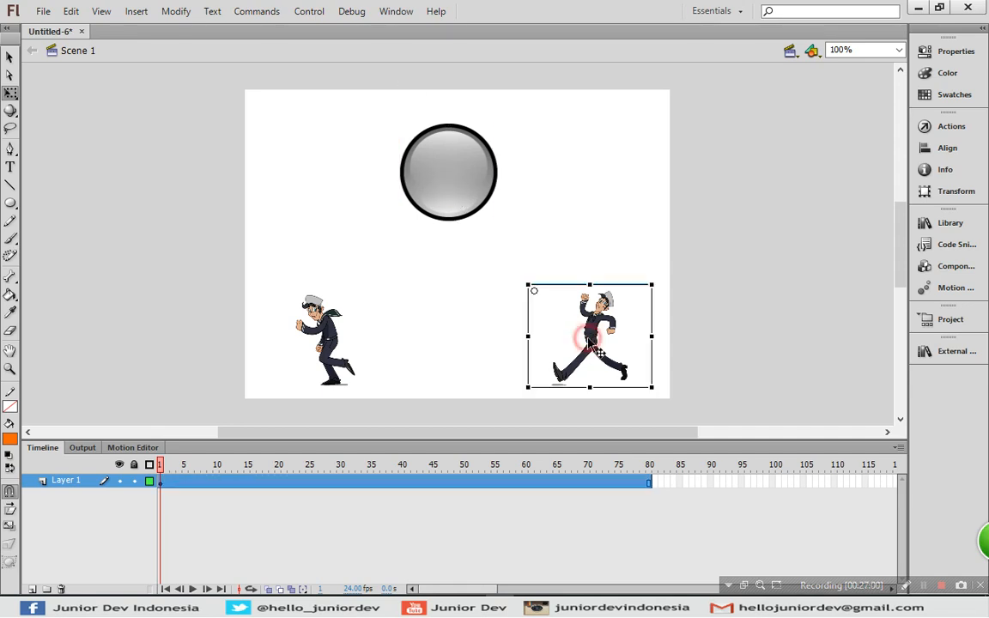
left_click(449, 148)
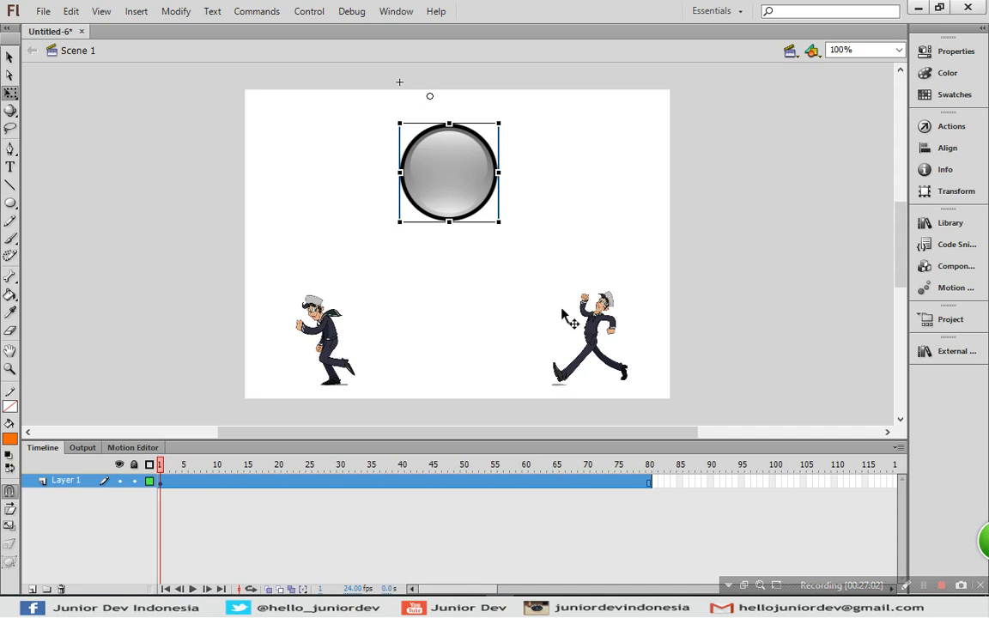
left_click(594, 337)
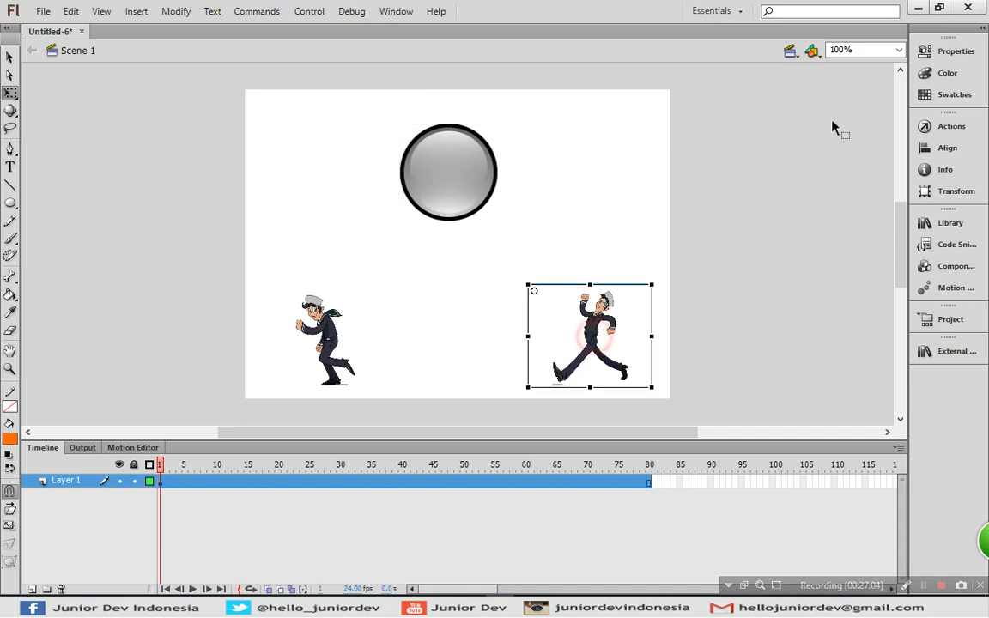
left_click(943, 51)
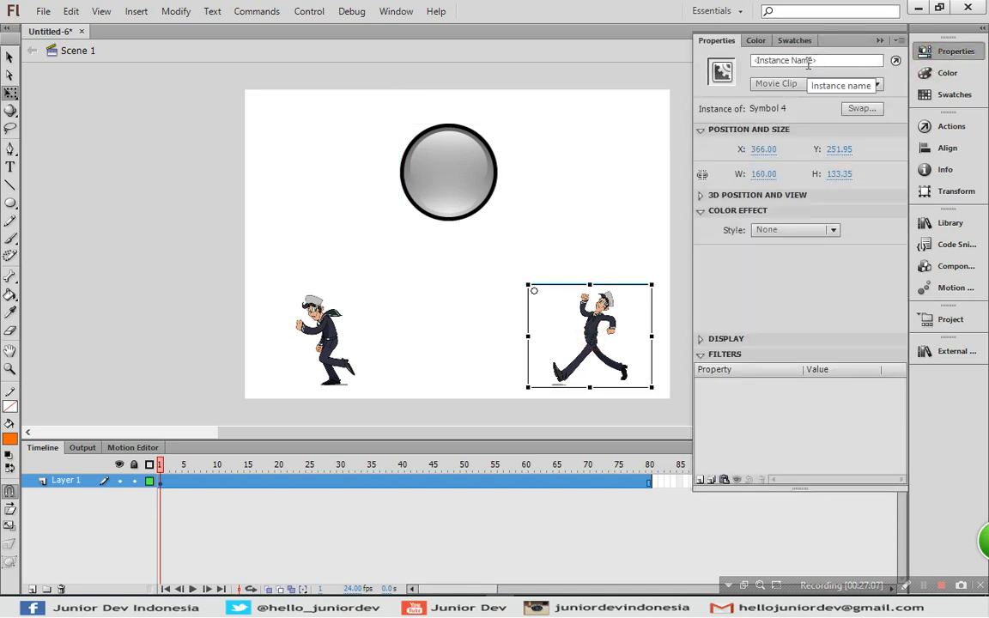
left_click(462, 176)
left_click(951, 52)
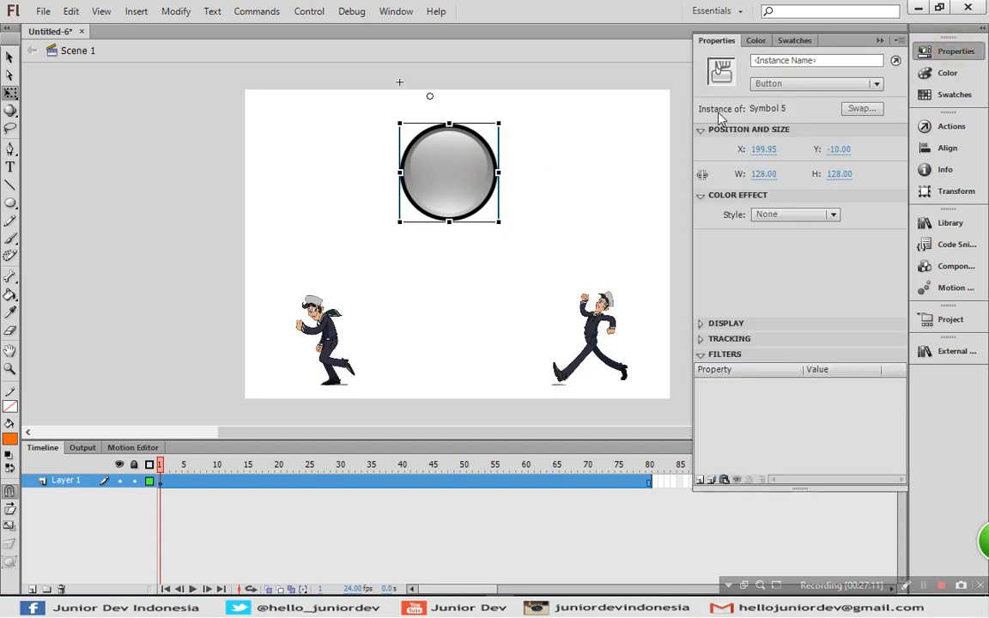
left_click(341, 345)
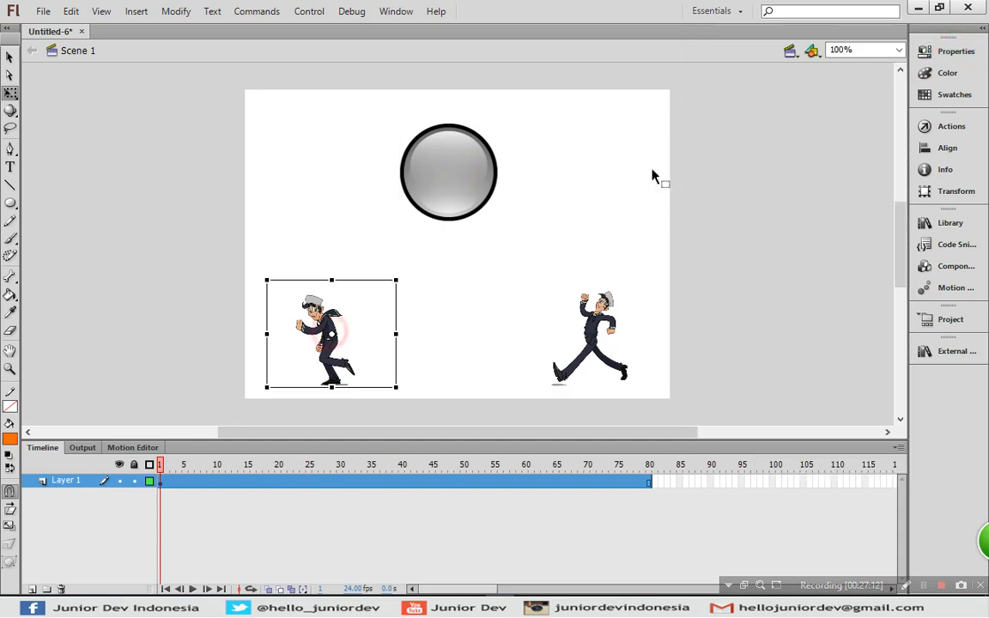
left_click(951, 53)
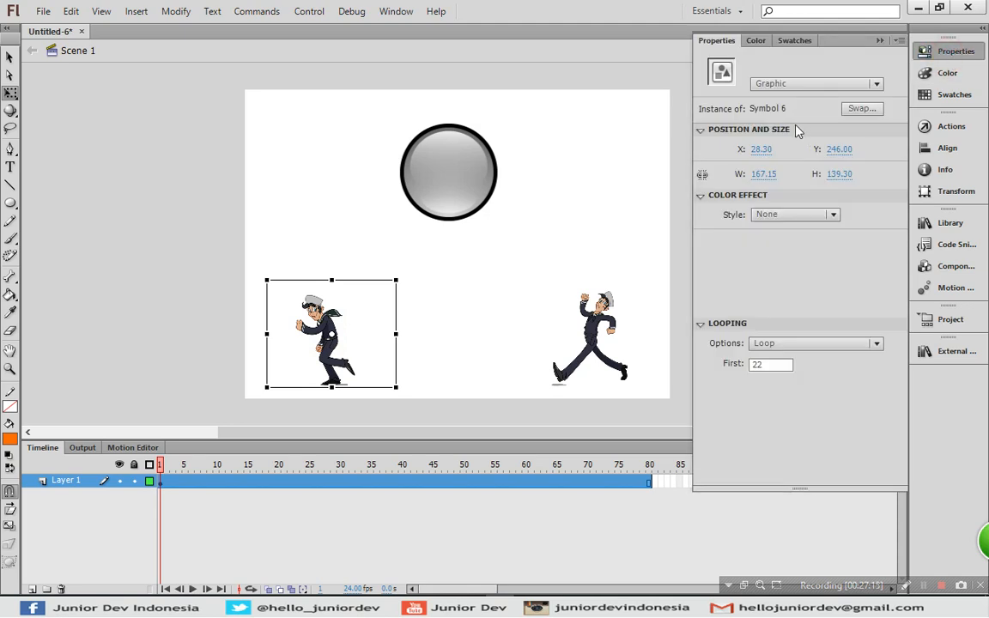
left_click(470, 314)
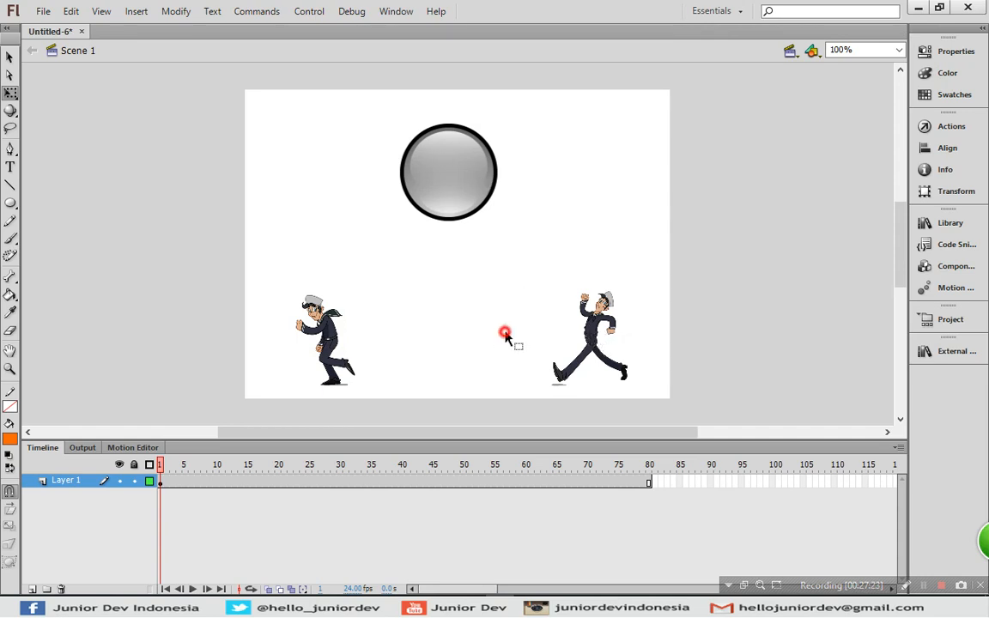
- Give the lower-right walking movie clip the instance name "jalan"
left_click(534, 305)
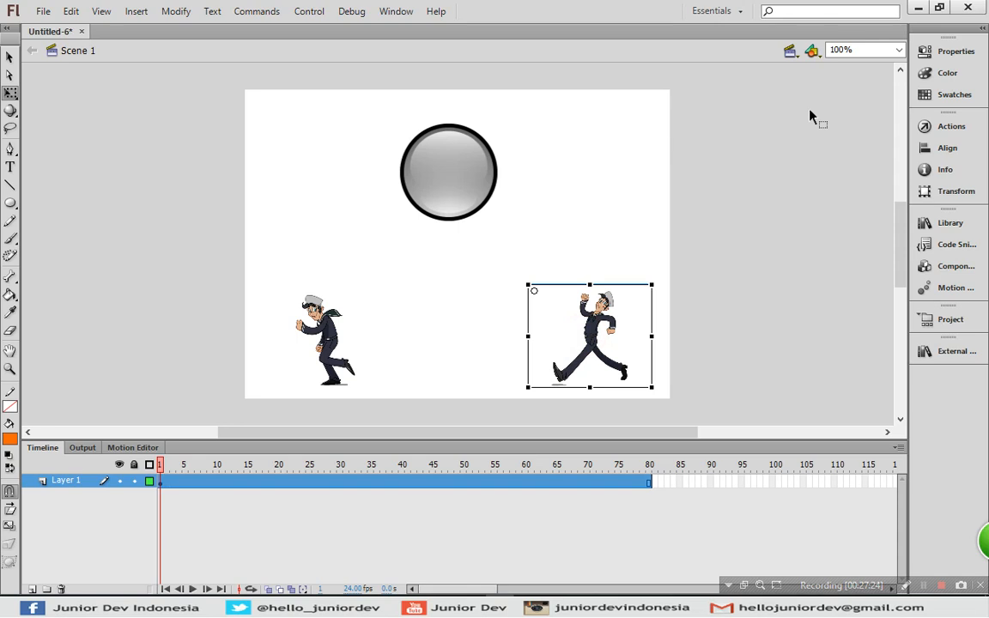
left_click(955, 51)
left_click(770, 61)
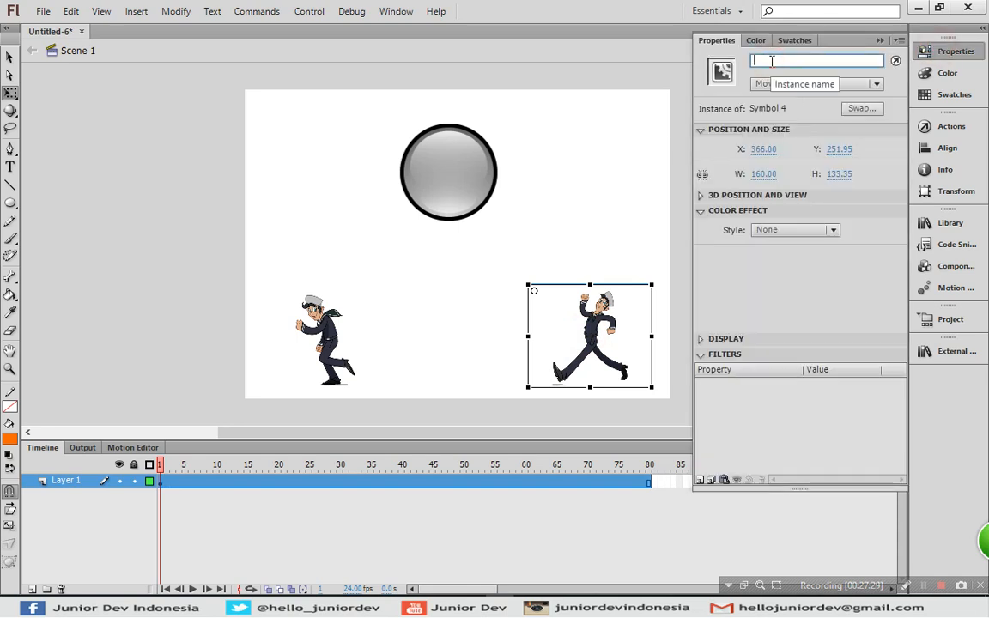
left_click(770, 61)
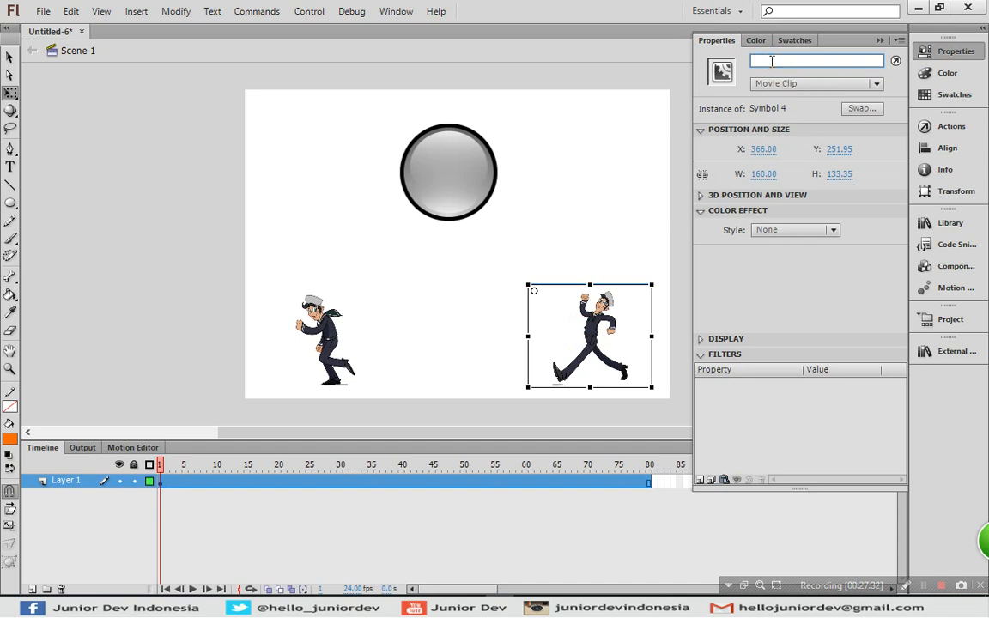
type("jalan")
left_click(529, 229)
- Give the ball button the instance name "tombol"
left_click(452, 175)
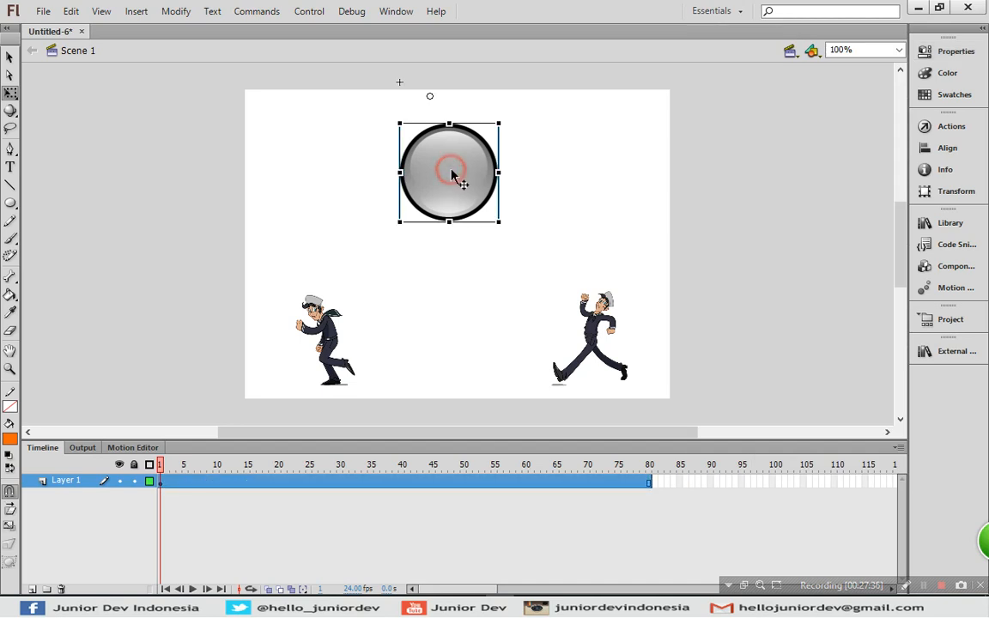
left_click(951, 54)
left_click(816, 60)
type("t")
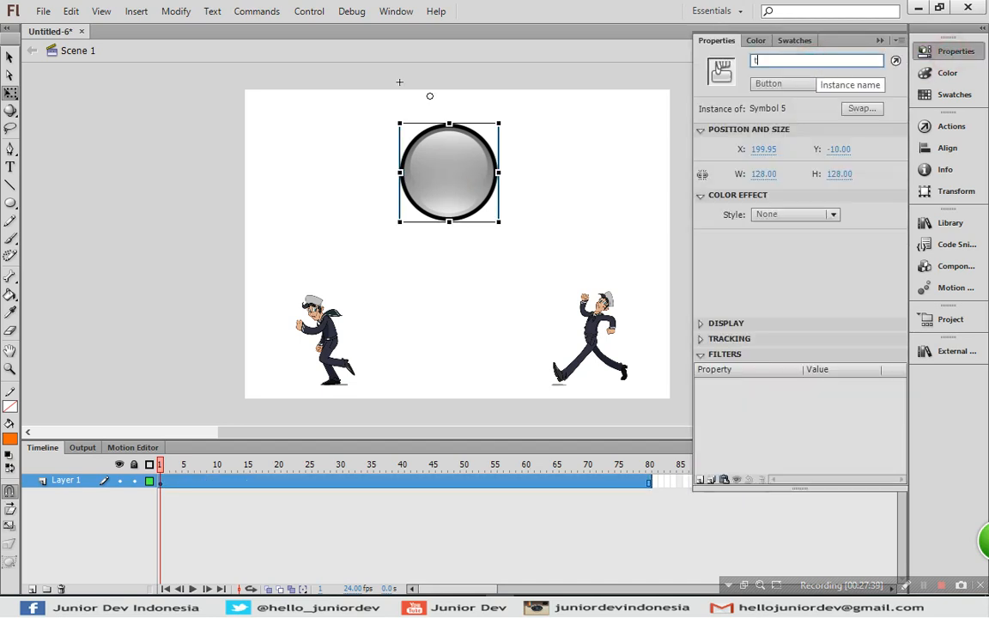
type("ombol")
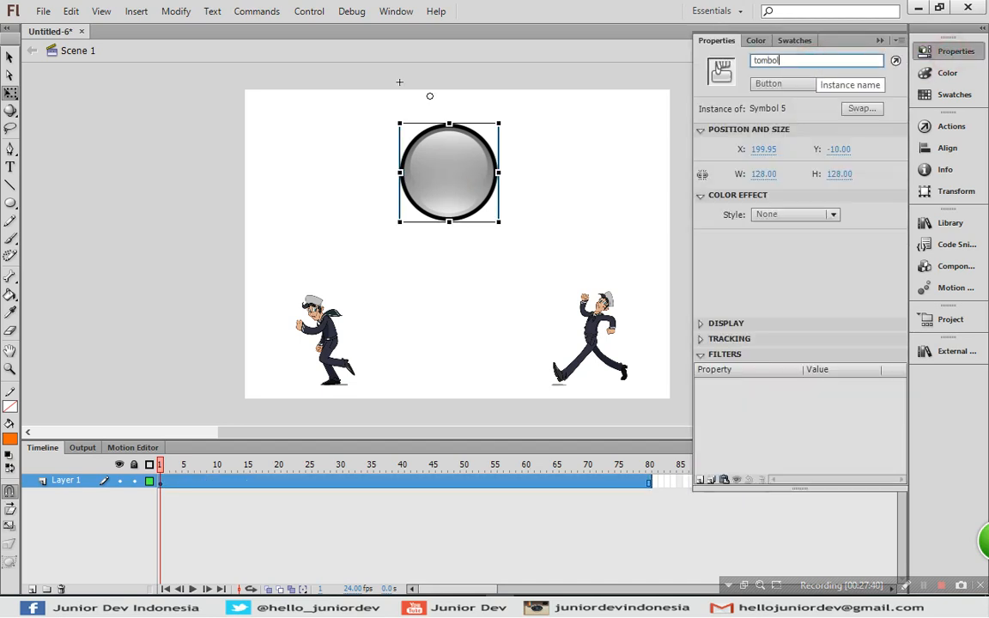
left_click(584, 205)
- Add a new layer above Layer 1 and select its first frame for scripting
left_click(31, 588)
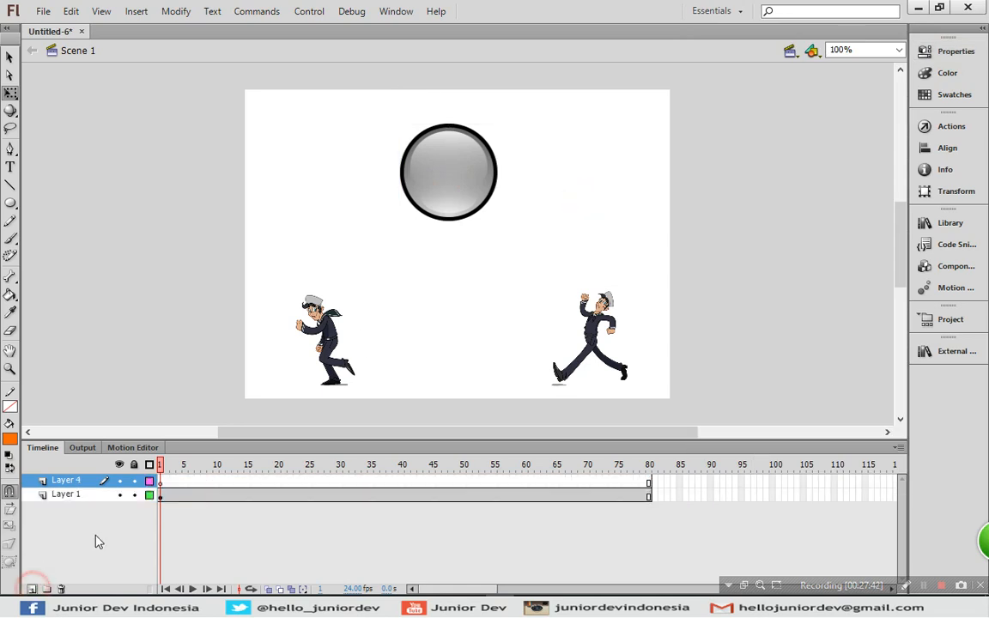
left_click(161, 481)
left_click(928, 128)
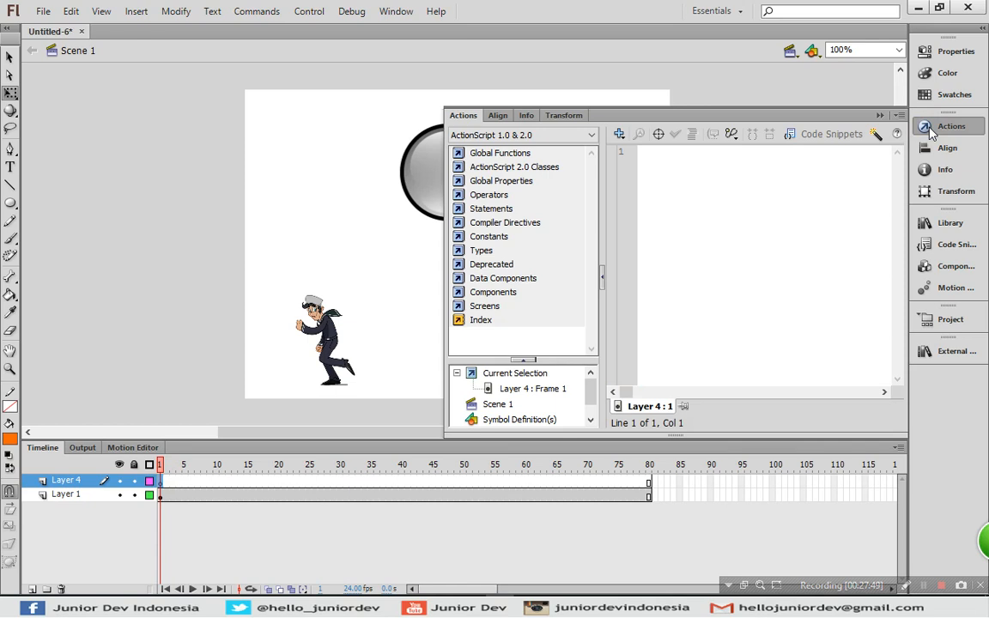
left_click(929, 128)
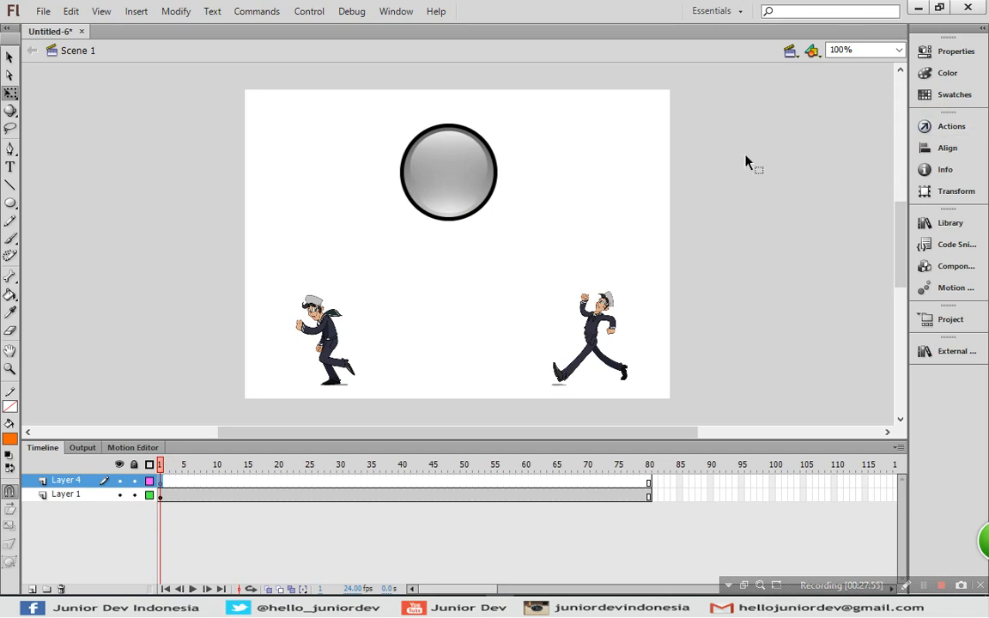
left_click(386, 11)
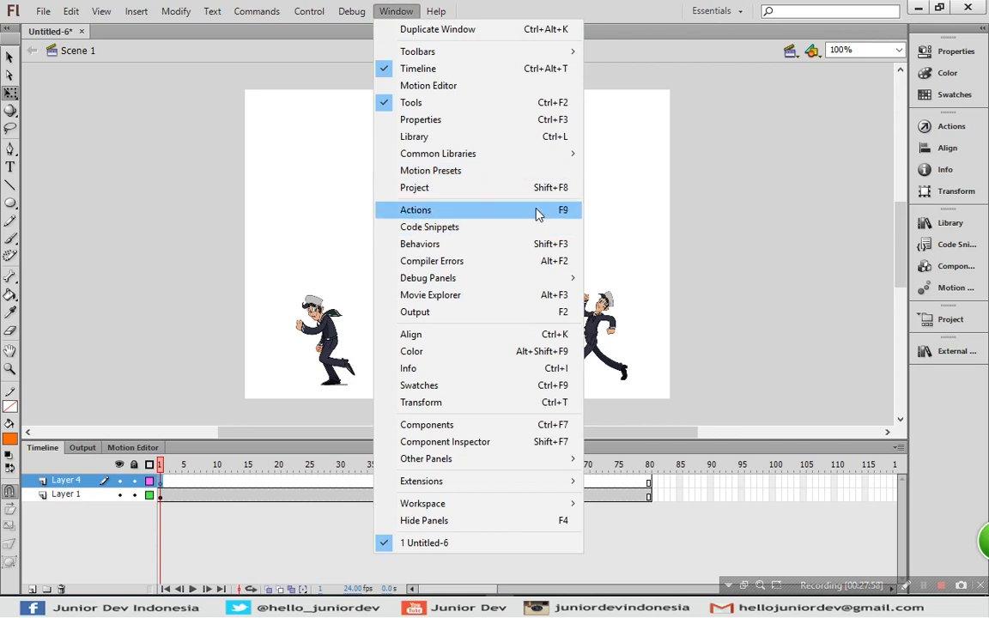
left_click(759, 133)
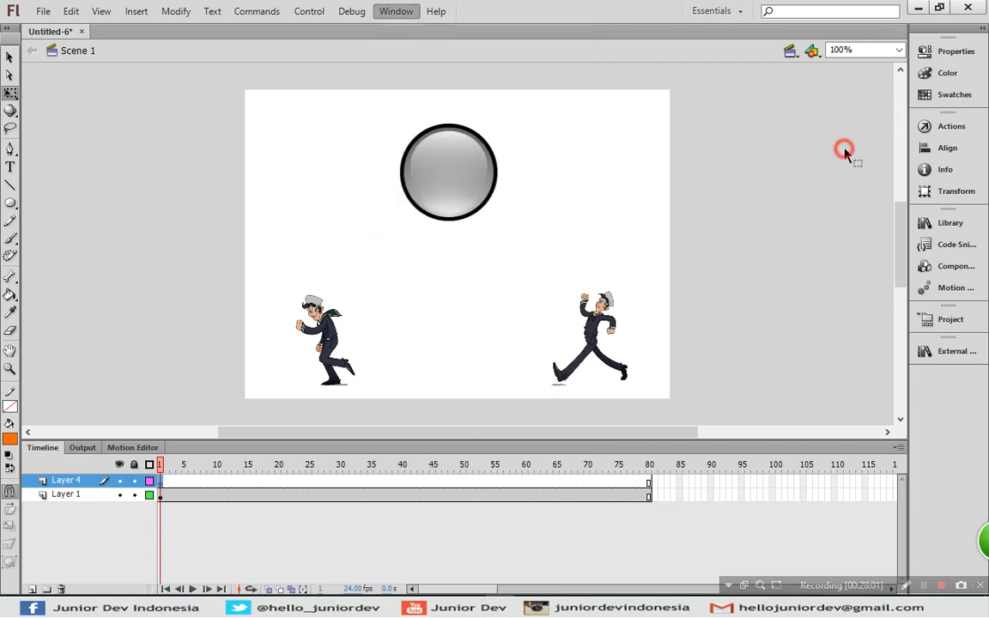
- Write the statement jalan._visible=false; in the script of the new layer's frame 1
left_click(948, 126)
left_click(684, 176)
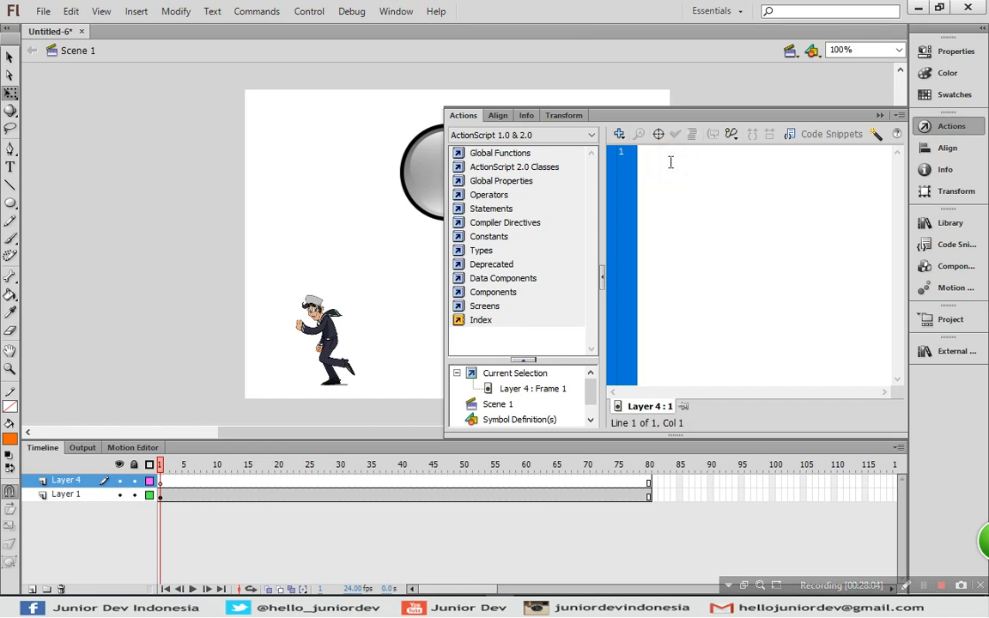
type("jalan.")
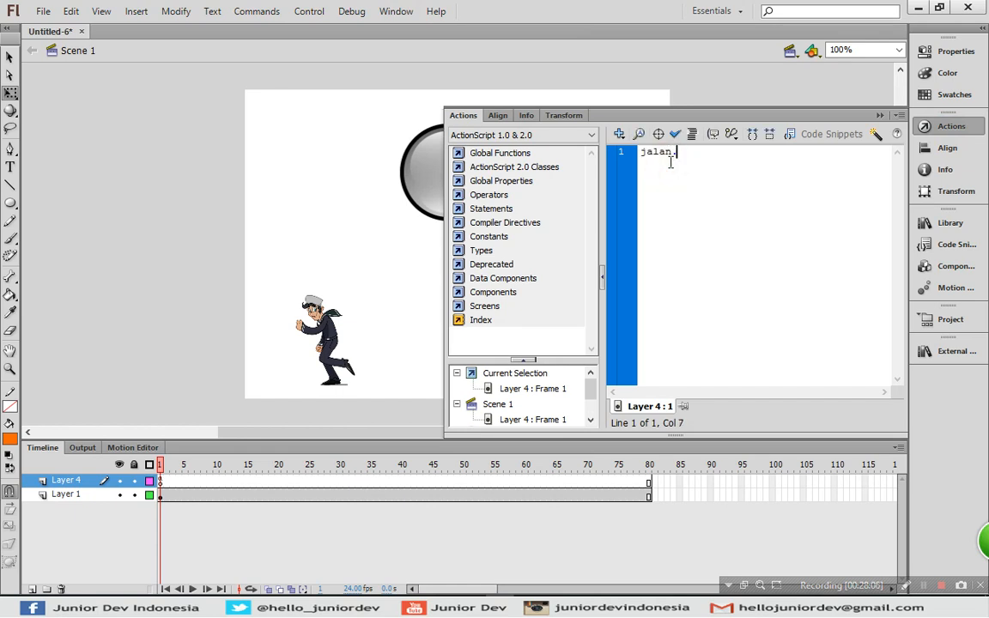
type("_visible=false;")
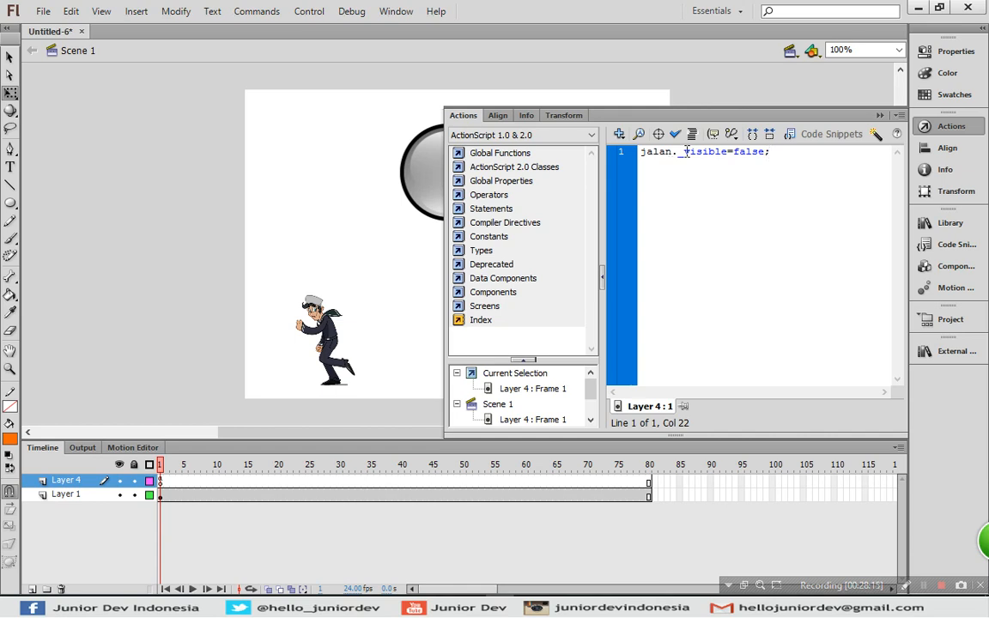
left_click_drag(682, 152, 791, 156)
left_click(794, 156)
left_click(678, 152)
left_click_drag(678, 152, 783, 155)
left_click(784, 155)
- Duplicate the jalan._visible=false; statement onto line 2 of the script in Layer 4's frame 1
left_click_drag(786, 154, 624, 154)
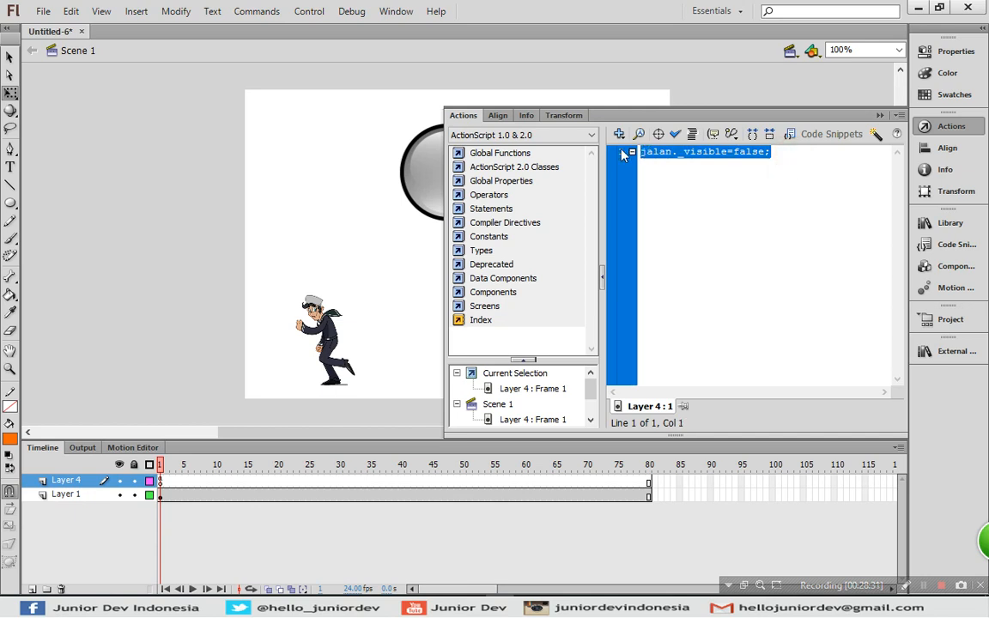
key("ctrl+c")
key("End")
key("Return")
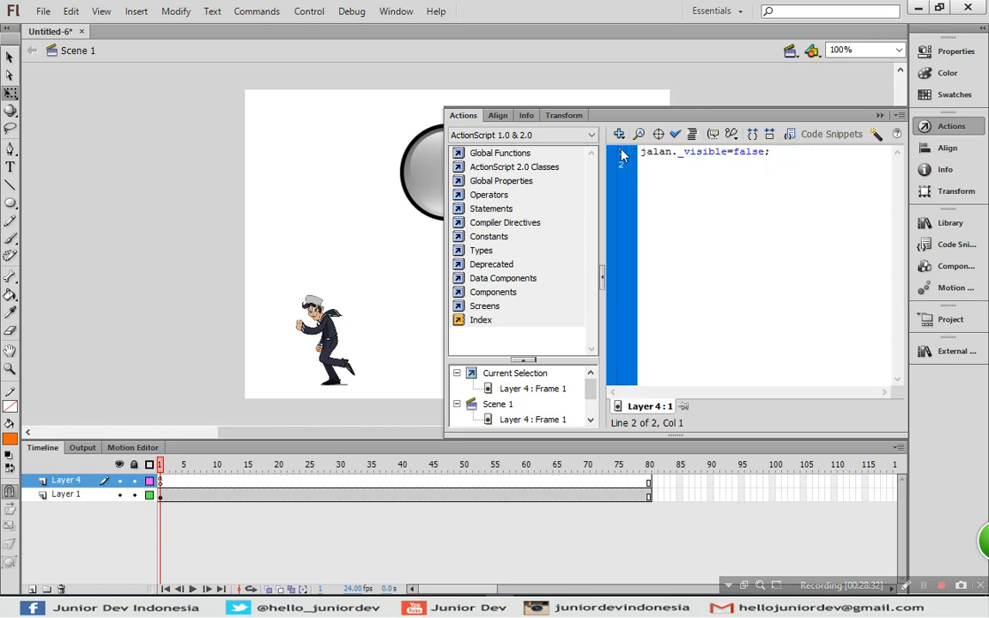
key("ctrl+v")
- Change the instance name in the second statement to tombol so that it reads tombol._visible=false;
key("Left")
key("Left")
key("Left")
key("Left")
key("Left")
key("Left")
key("Left")
key("Left")
key("Left")
key("Left")
key("Left")
key("Left")
key("Left")
key("Left")
key("Left")
key("Left")
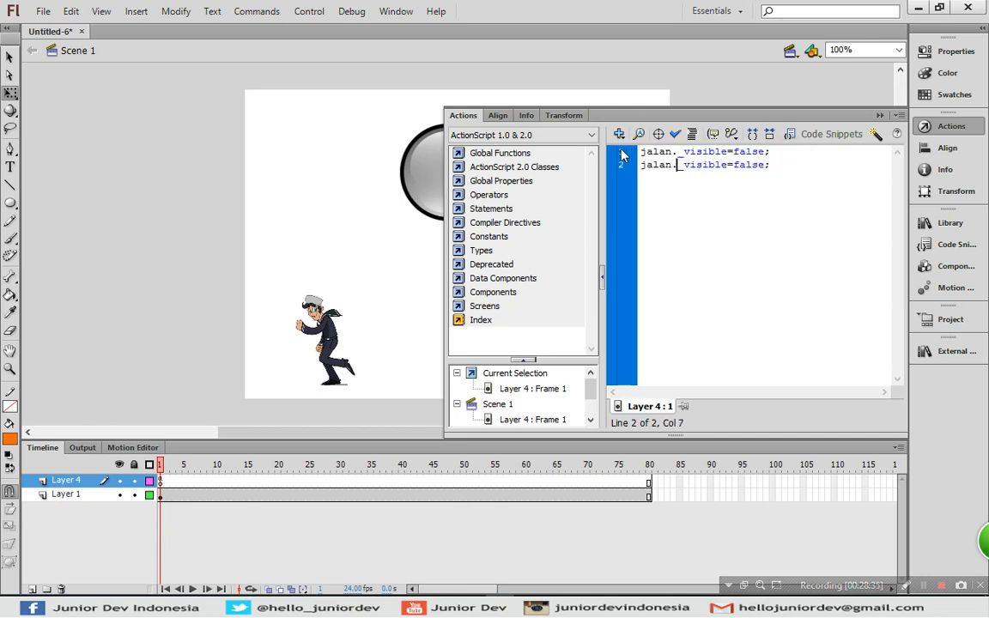
key("shift+Left")
key("shift+Left")
key("shift+Left")
key("shift+Left")
key("shift+Left")
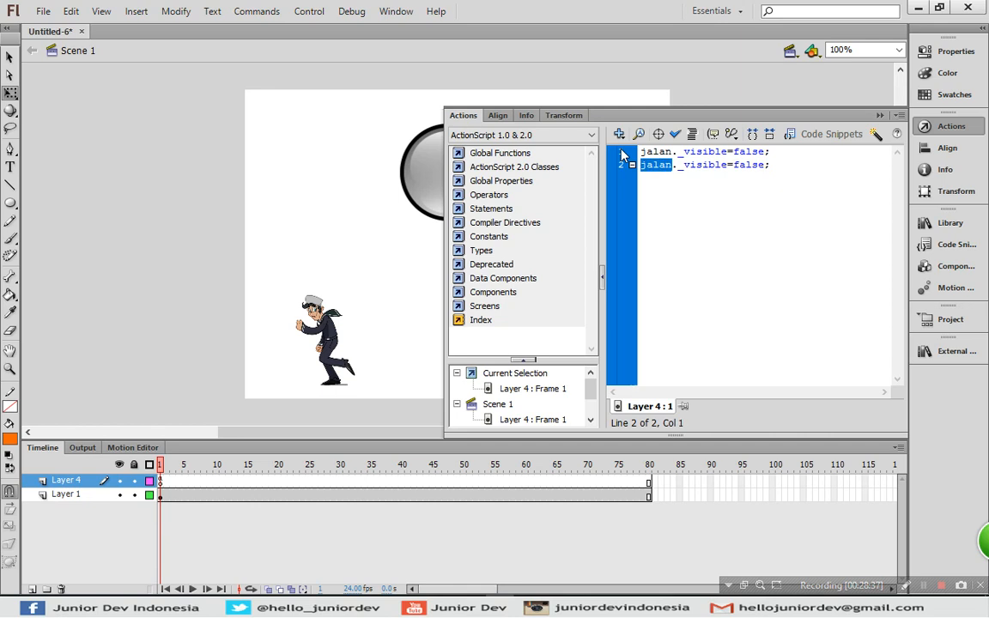
type("tombol")
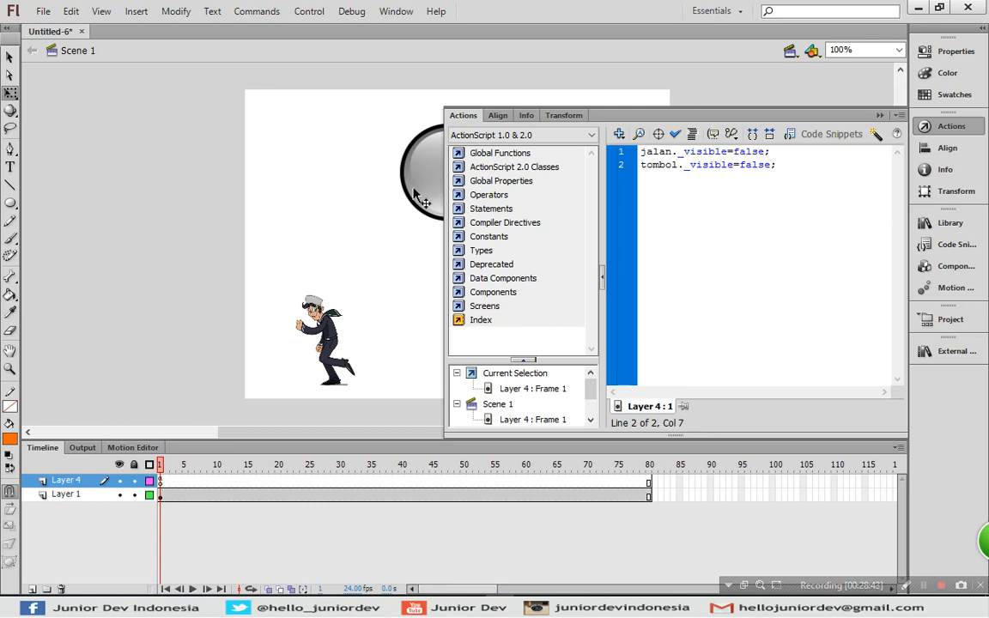
- Test the movie to check the visibility of the jalan movie clip and the tombol button, and close the preview
left_click(944, 126)
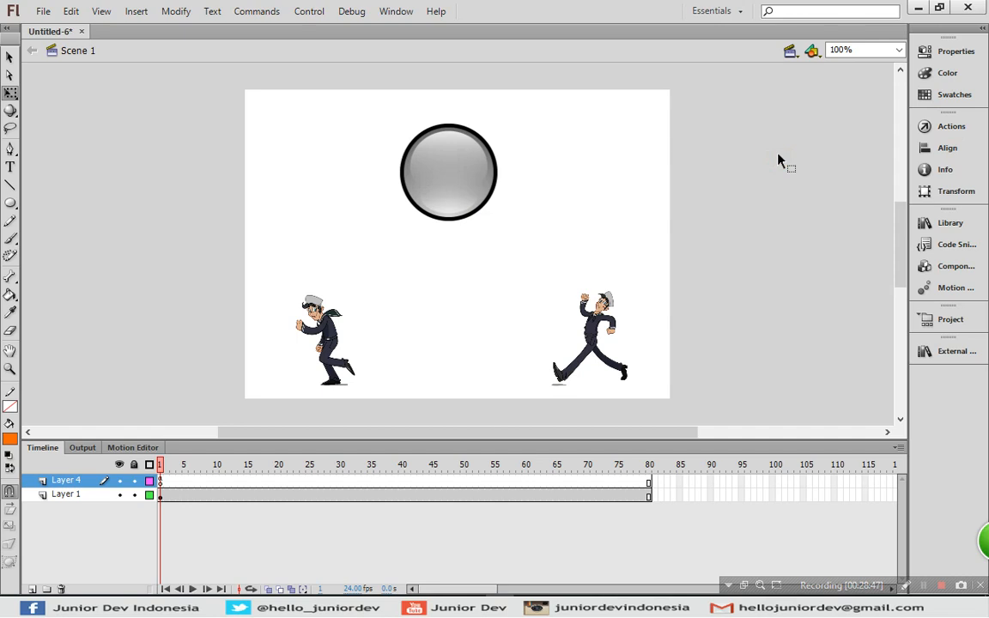
key("ctrl+Return")
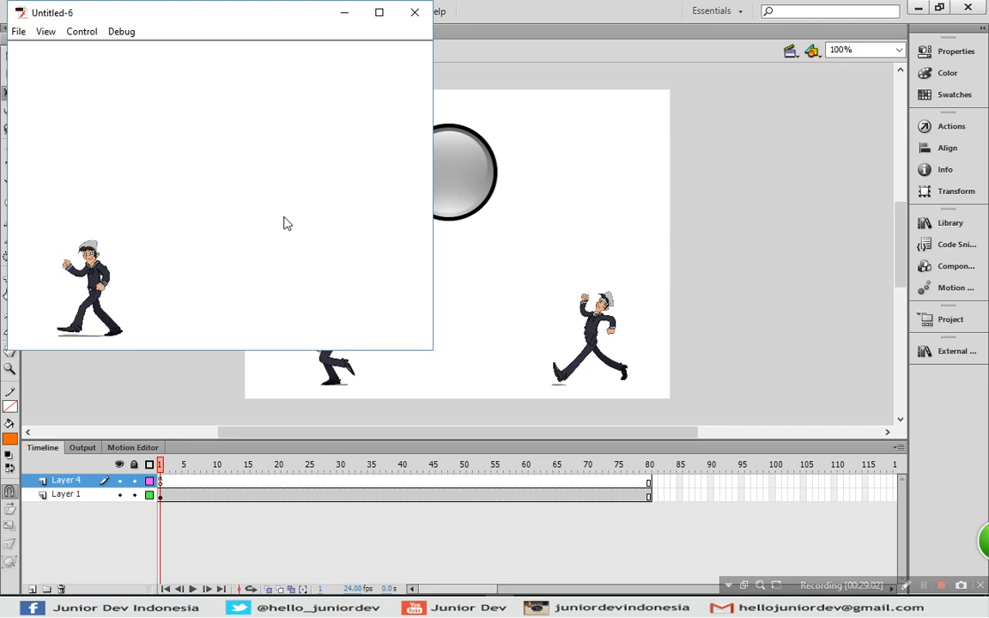
left_click(415, 14)
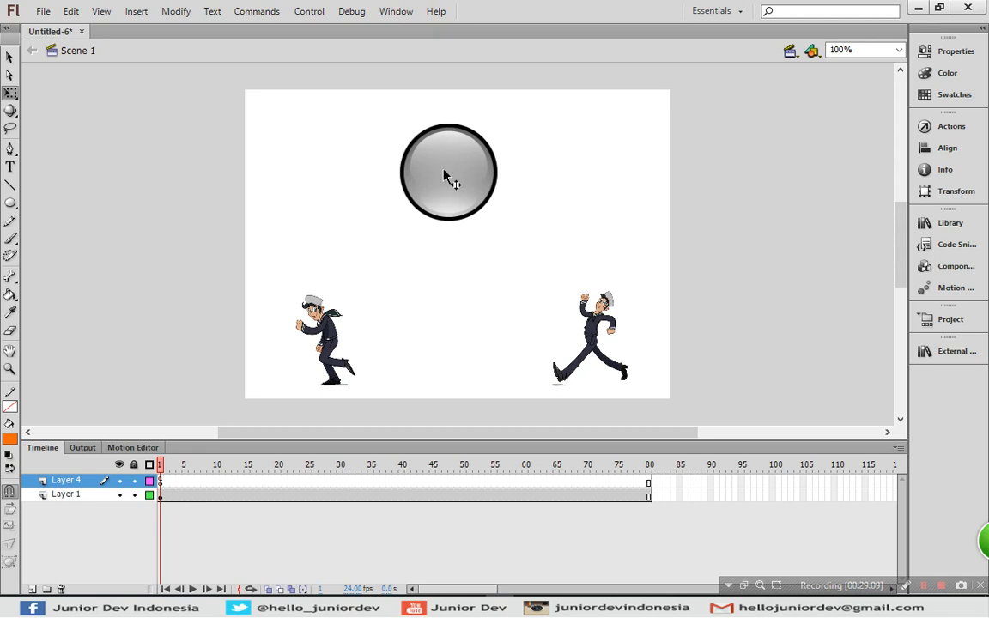
left_click(447, 190)
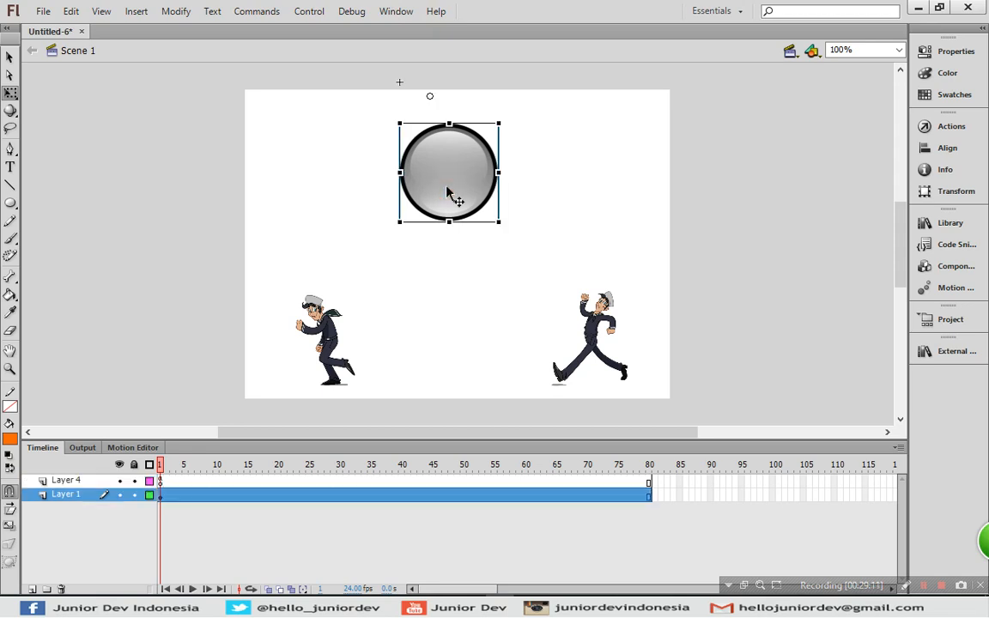
left_click(592, 336)
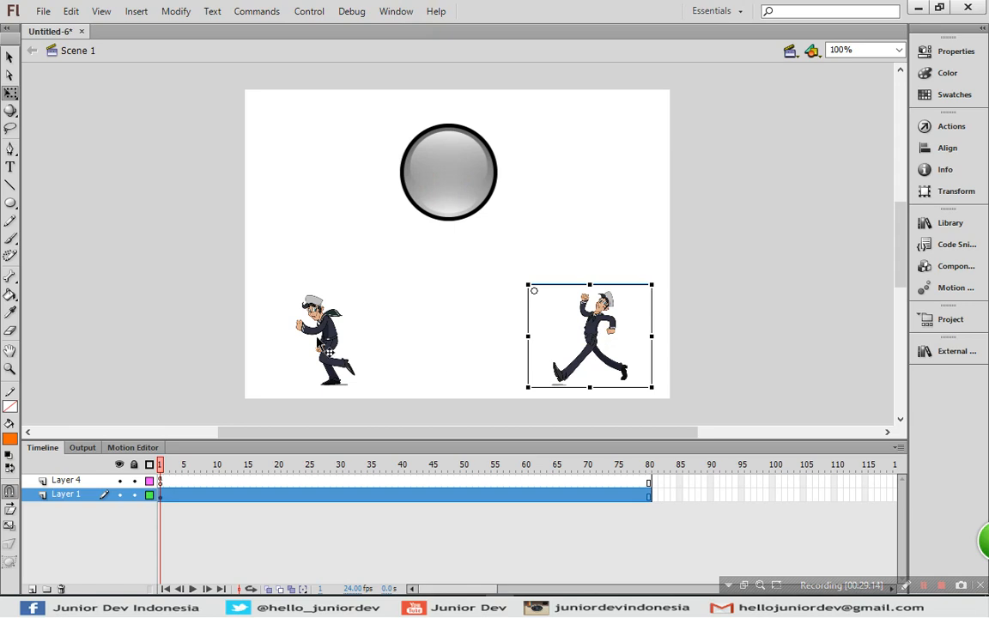
left_click(319, 342)
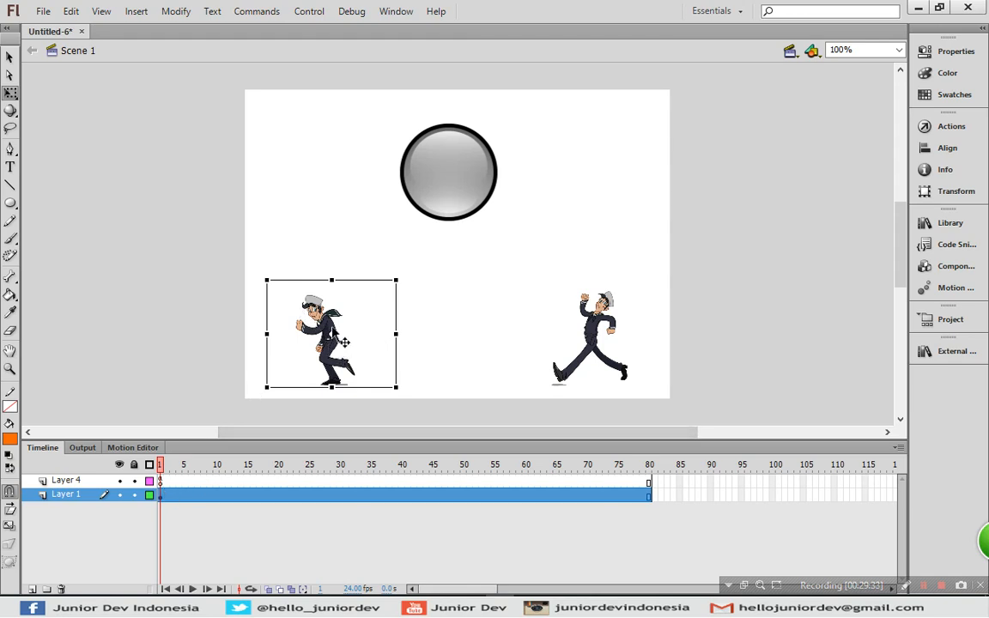
left_click(541, 301)
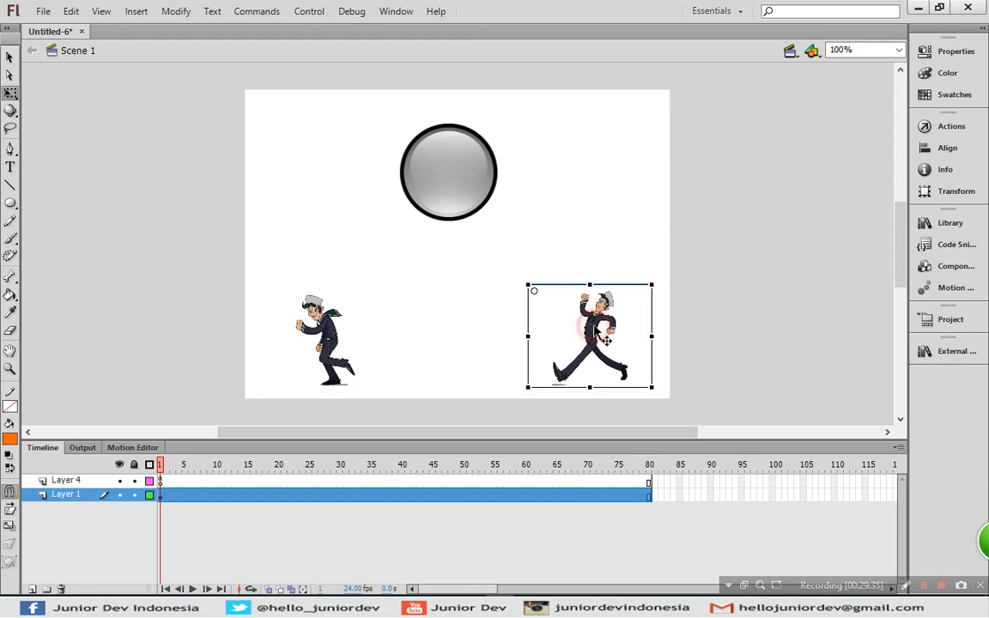
left_click(641, 199)
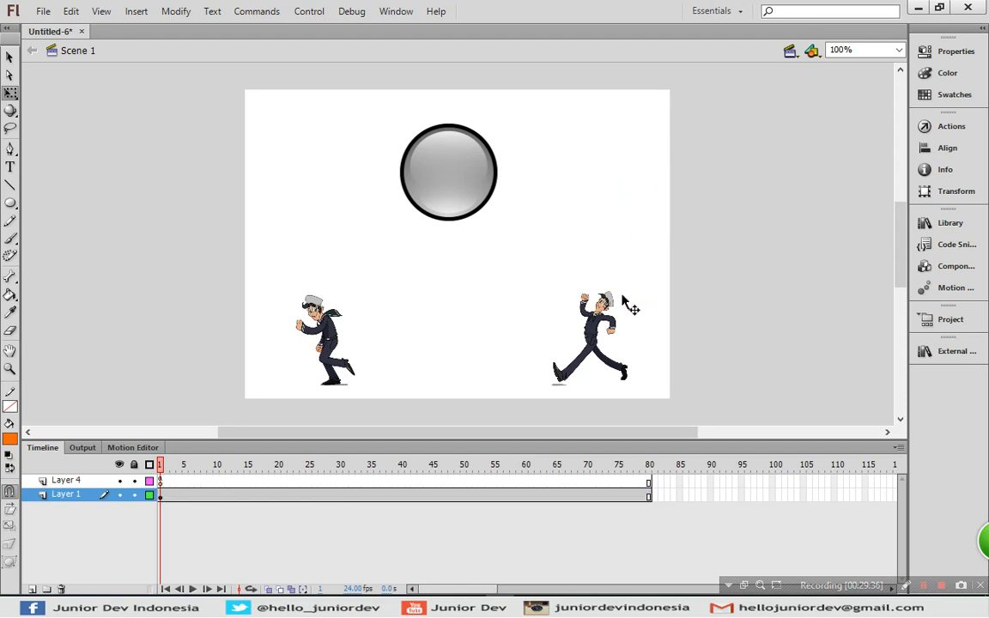
left_click(611, 331)
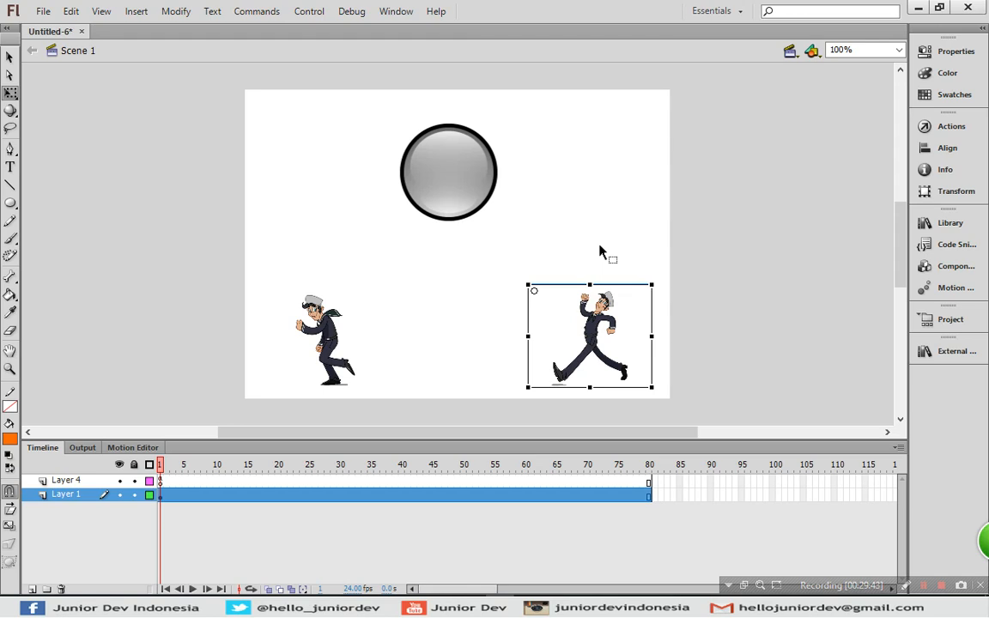
left_click(448, 173)
left_click(324, 95)
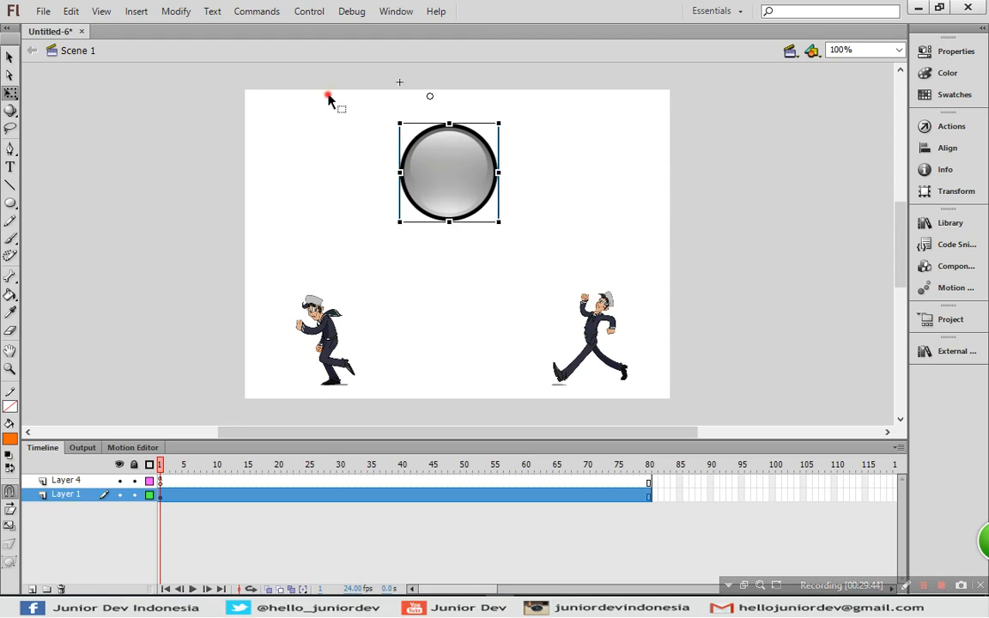
left_click_drag(316, 104, 596, 258)
left_click(601, 260)
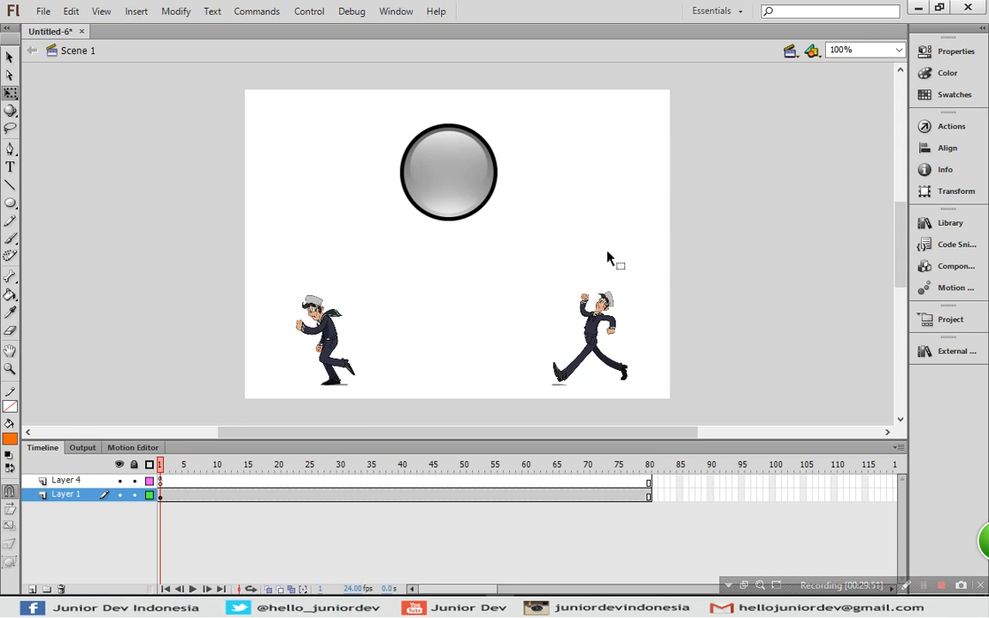
left_click(451, 189)
left_click(305, 163)
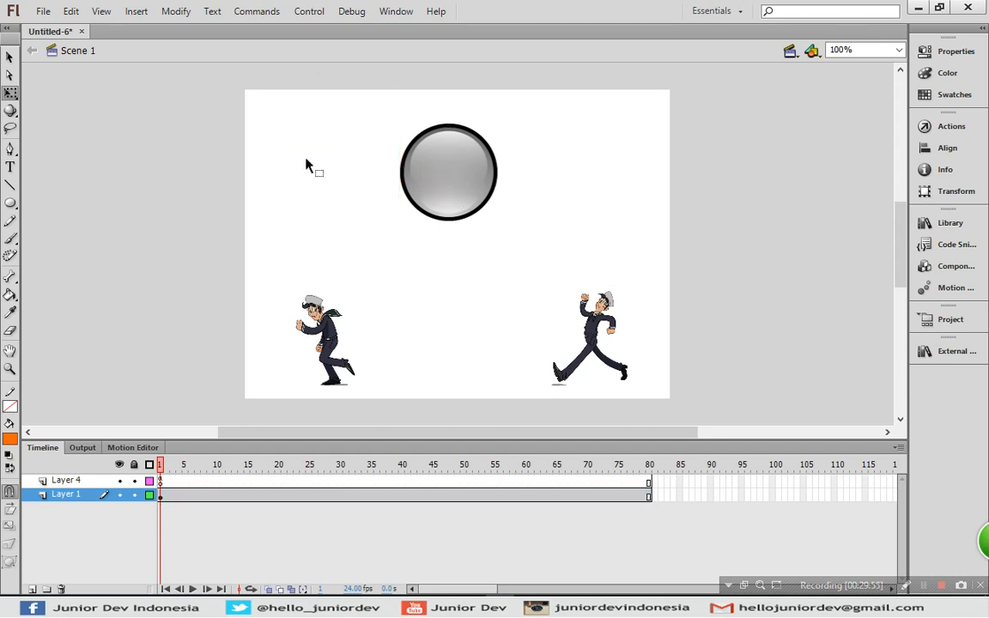